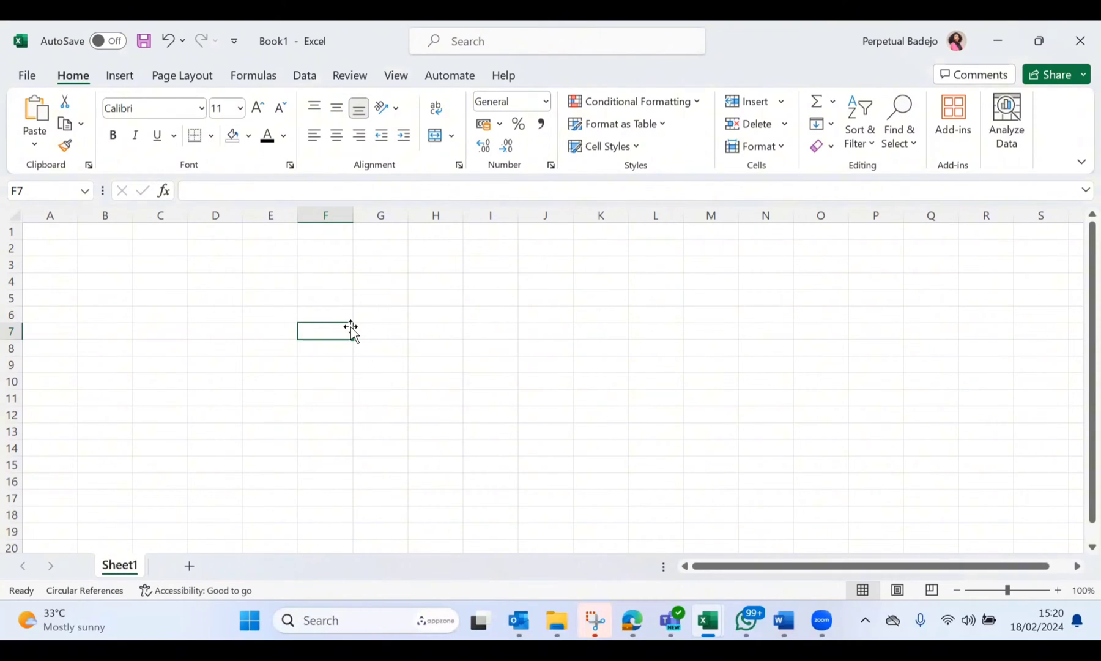
# Step: Enter the title "ACCRUALS SCHEDULE" in cell E1
pyautogui.click(263, 234)
pyautogui.write('ACCRUA;S')
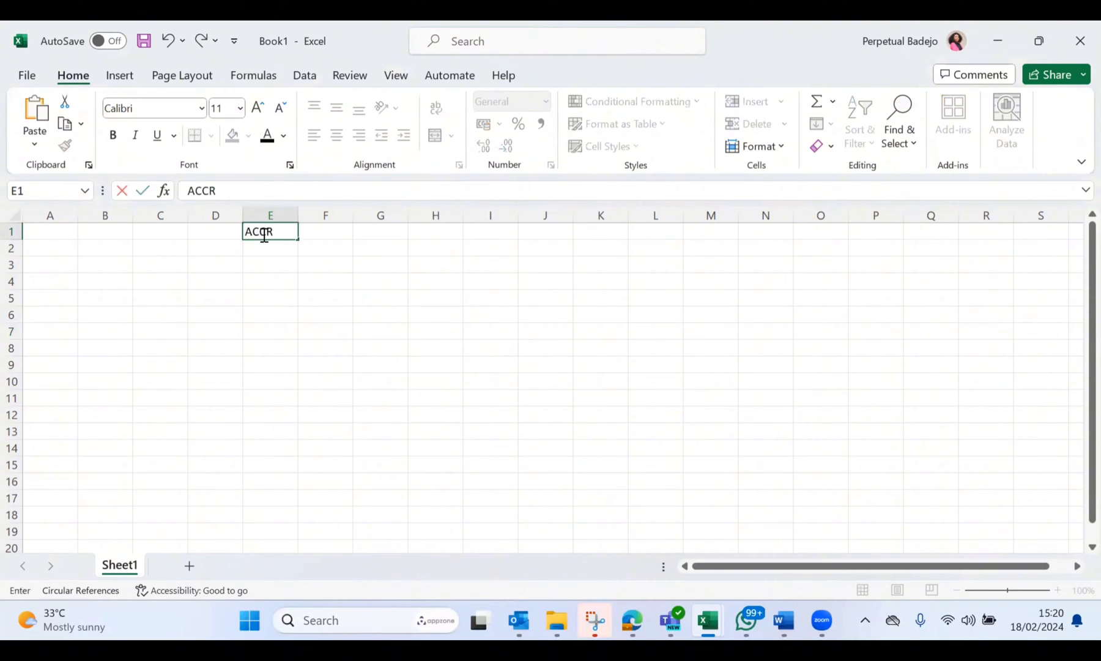
pyautogui.press('BackSpace')
pyautogui.press('BackSpace')
pyautogui.write('LS SCHEDU;')
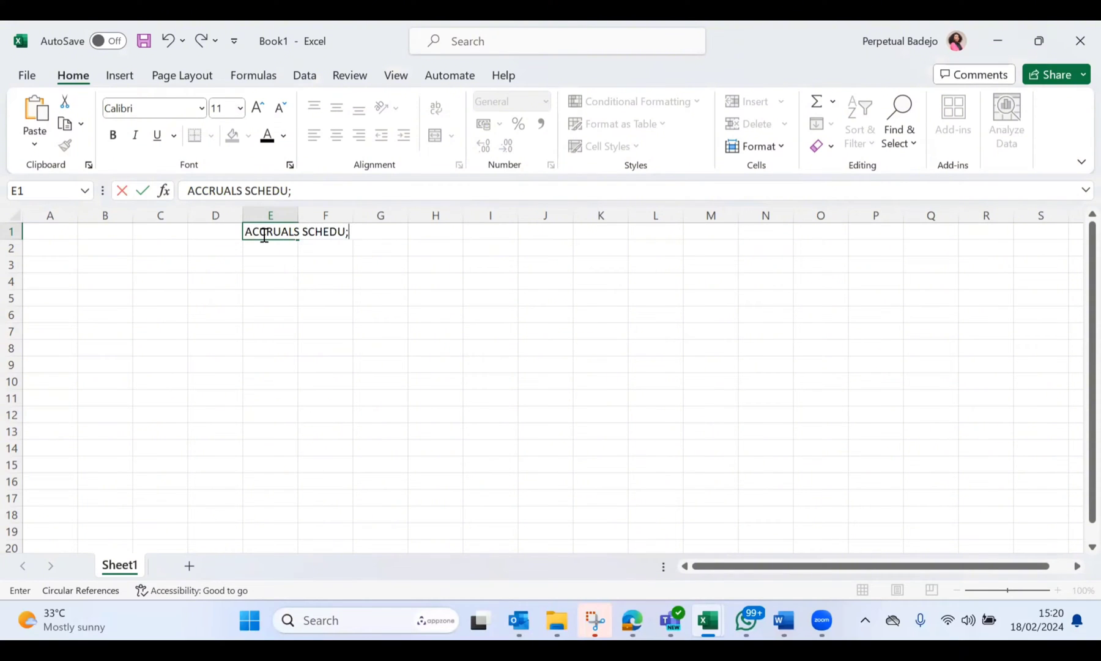
pyautogui.press('BackSpace')
pyautogui.write('LE')
pyautogui.click(284, 259)
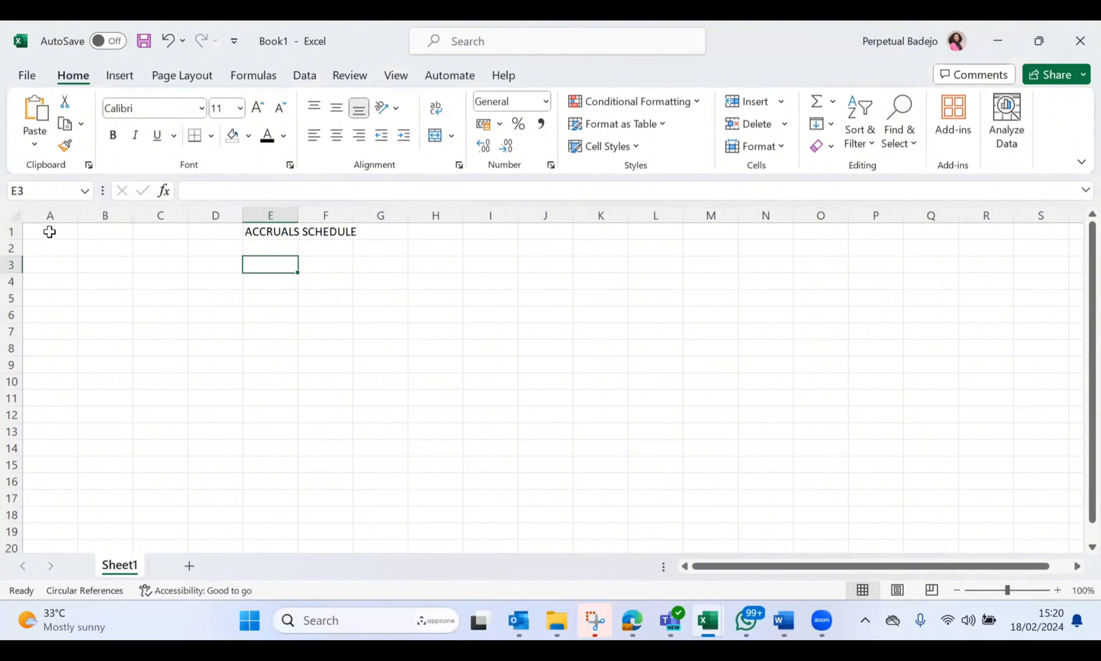
# Step: Make the "ACCRUALS SCHEDULE" title in E1 bold
pyautogui.click(305, 230)
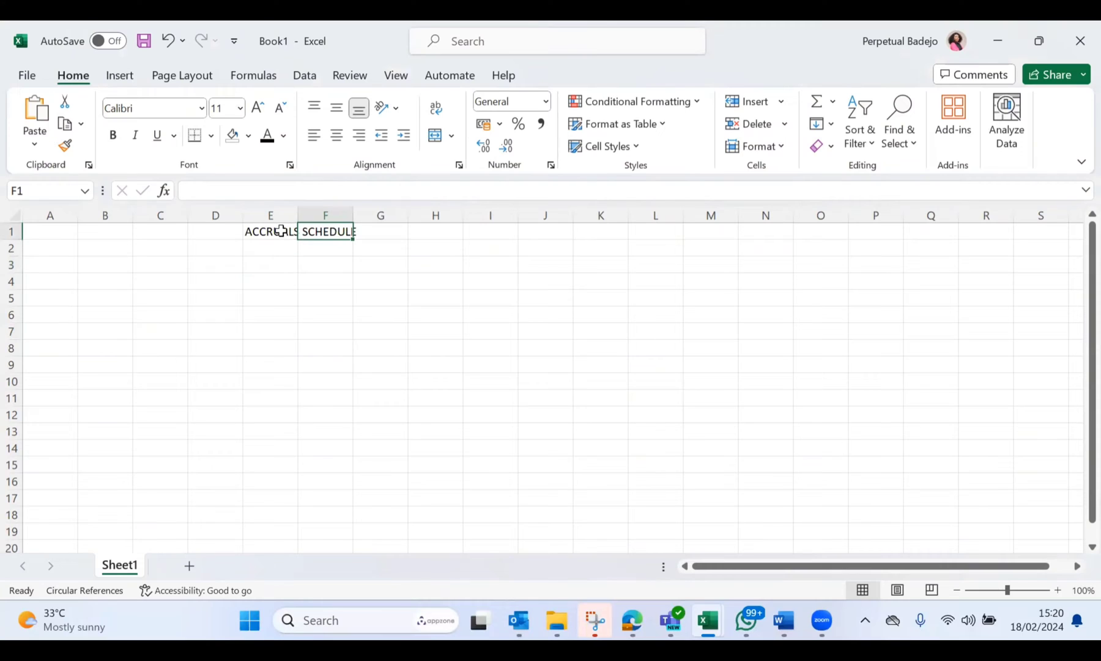
pyautogui.click(281, 230)
pyautogui.hotkey('ctrl', 'b')
pyautogui.click(288, 259)
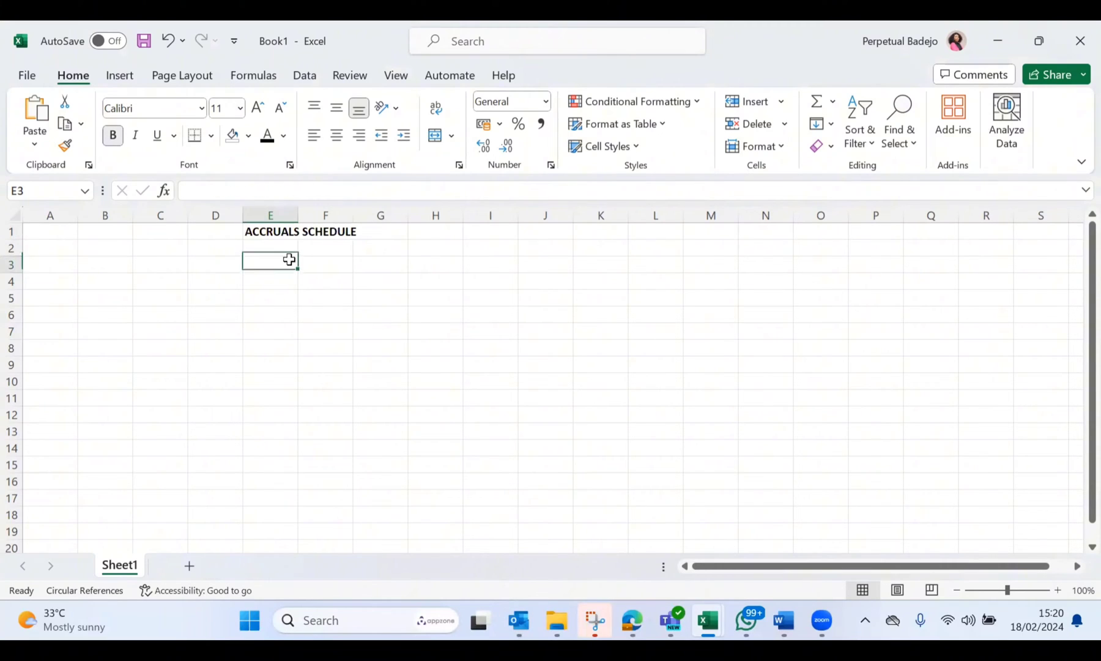
# Step: Enter the column header "Vendor" in cell A2
pyautogui.click(43, 244)
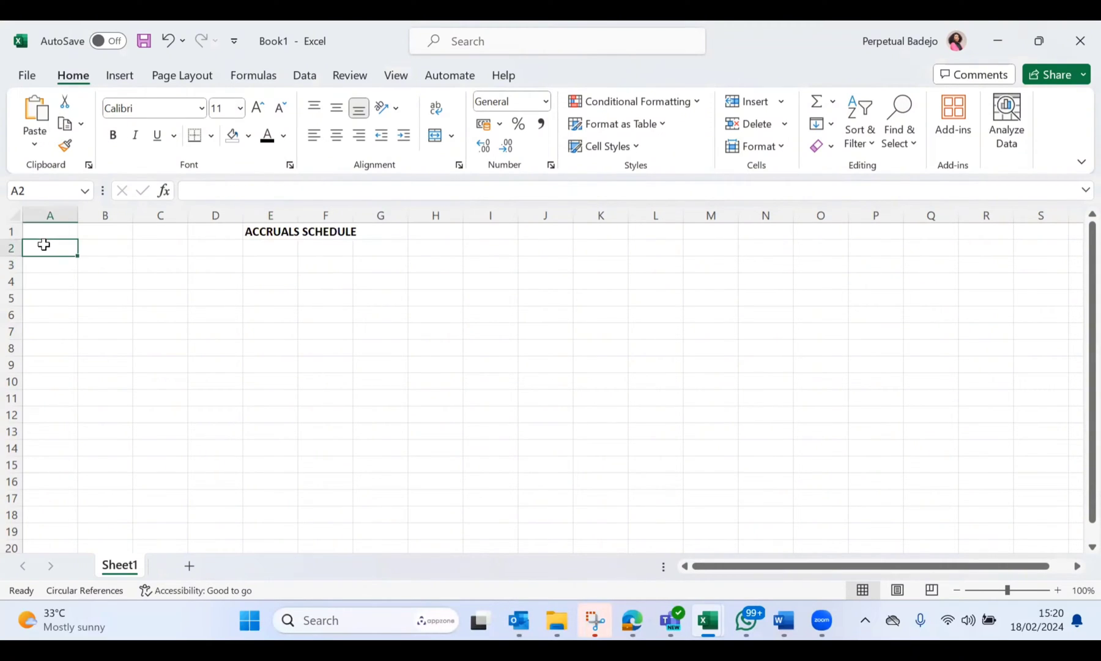
pyautogui.write('Vendor')
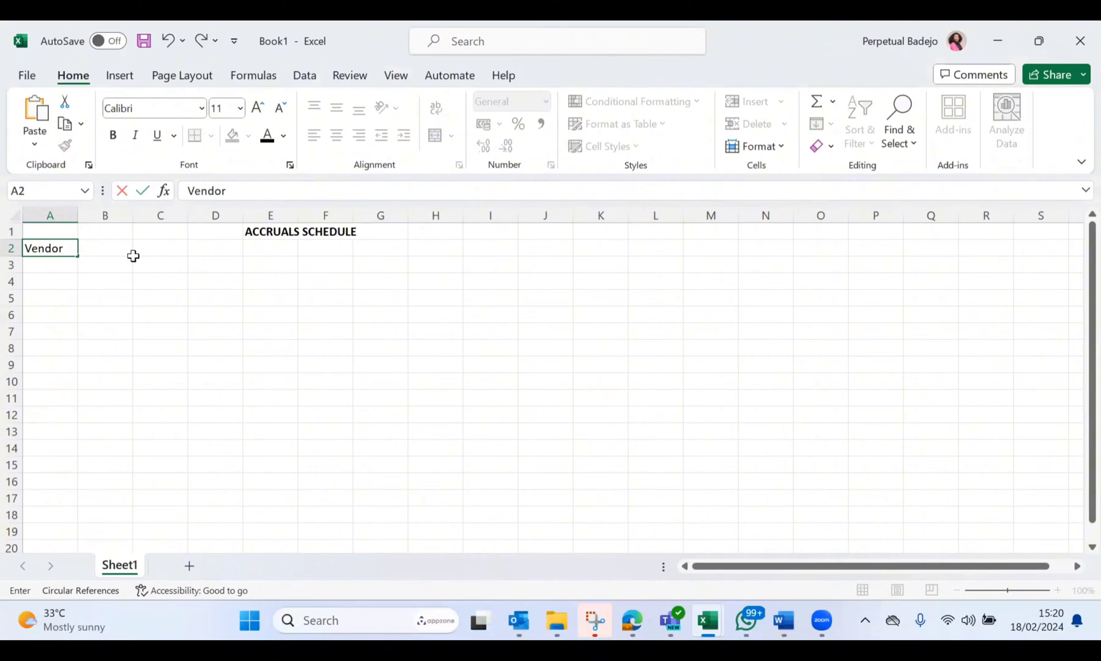
pyautogui.click(126, 211)
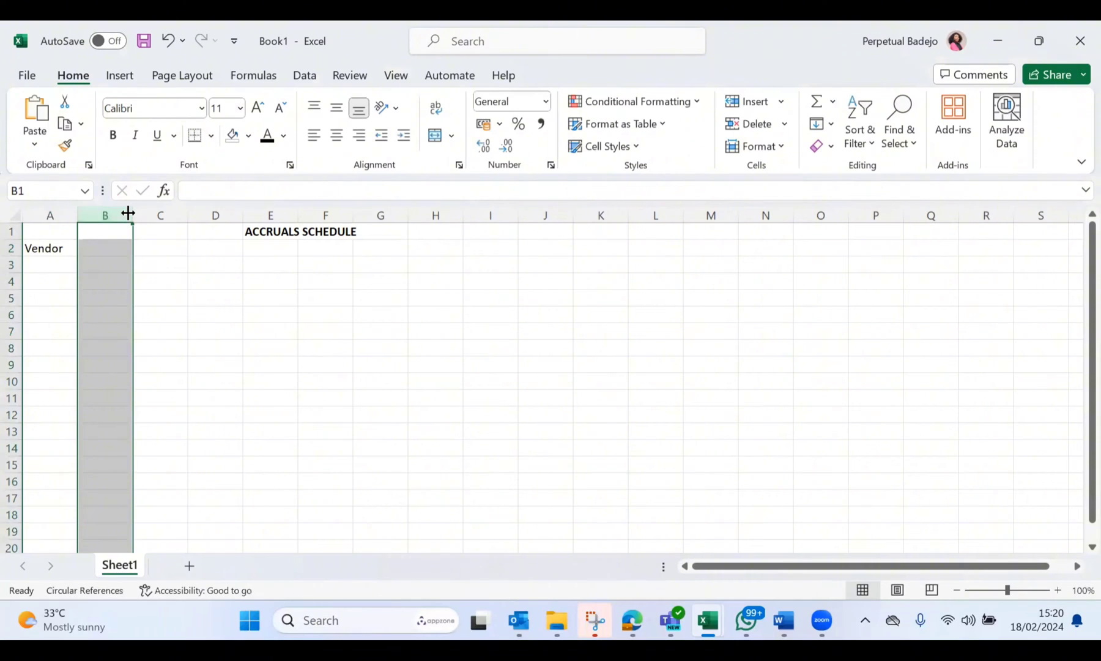
pyautogui.doubleClick(128, 213)
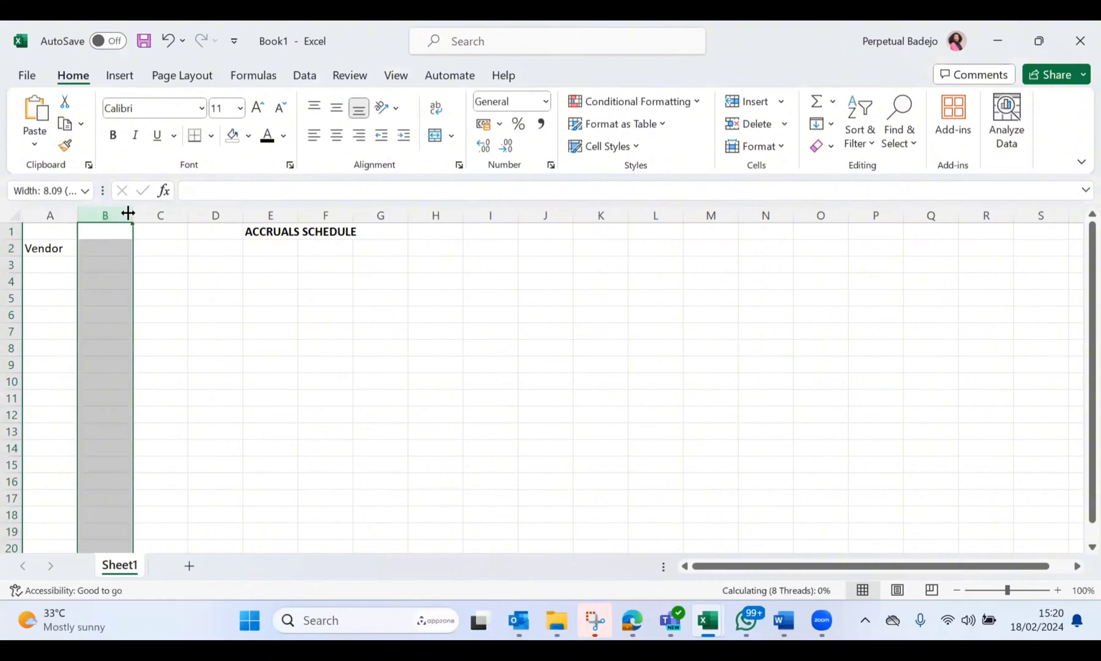
pyautogui.click(56, 255)
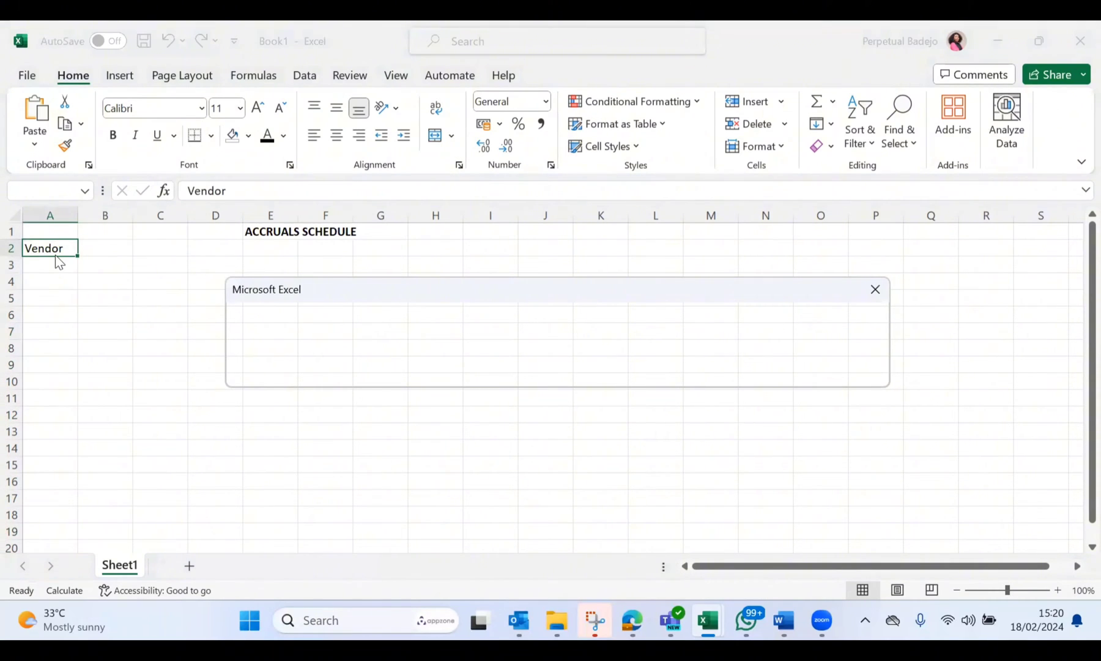
pyautogui.click(879, 292)
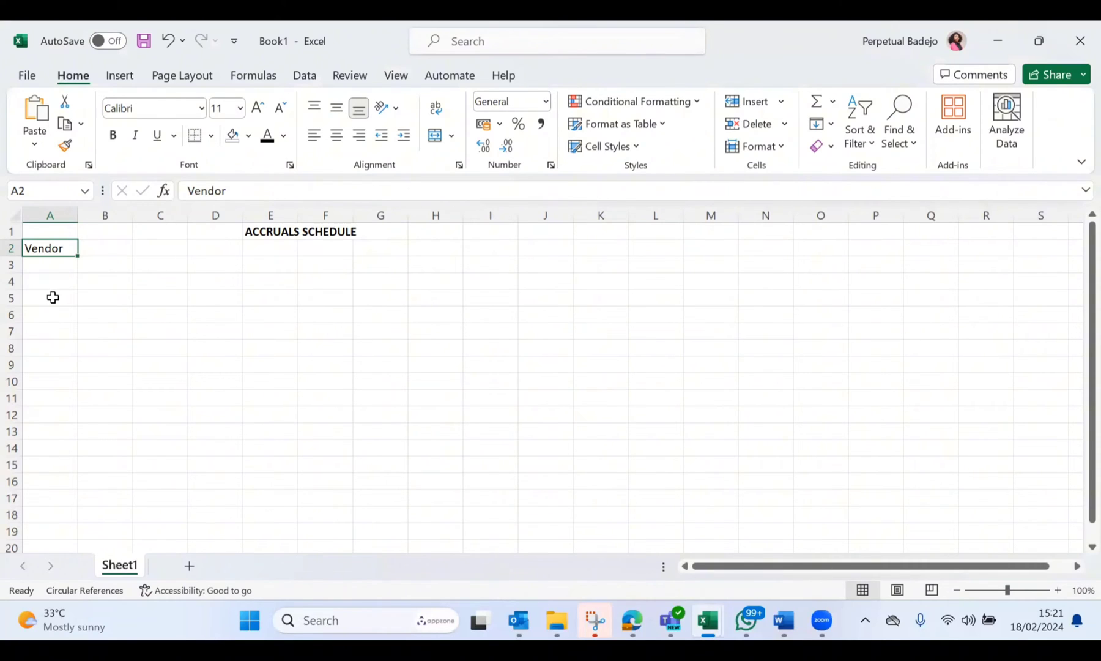
pyautogui.click(45, 263)
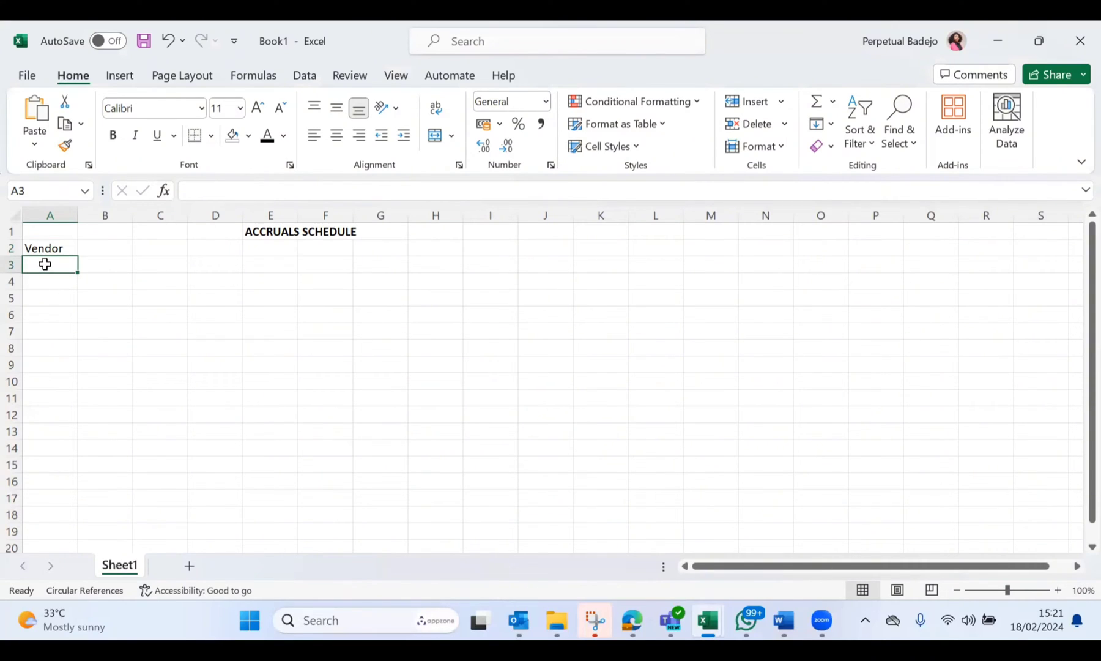
# Step: Enter the column header "Description" in cell B2
pyautogui.click(118, 246)
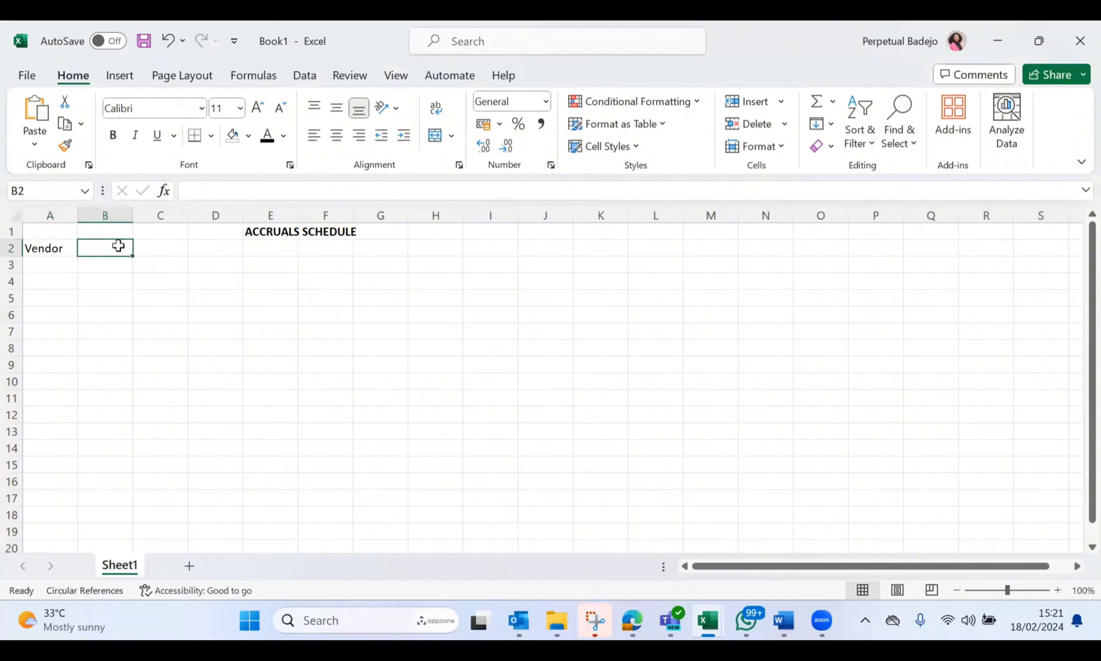
pyautogui.write('Descripti')
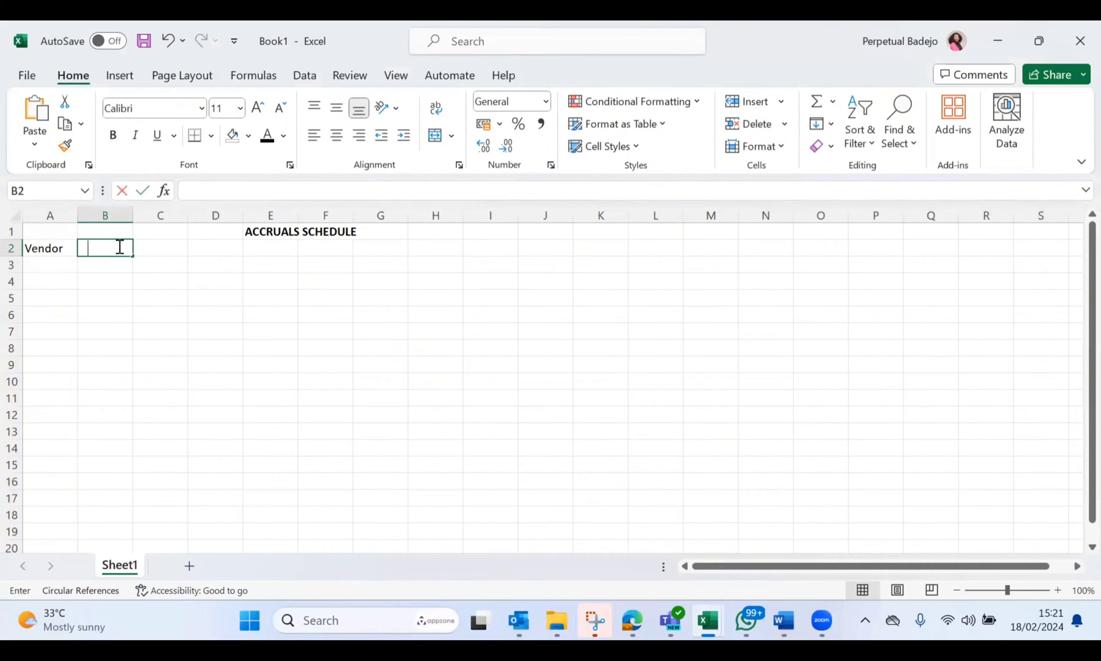
pyautogui.write('on')
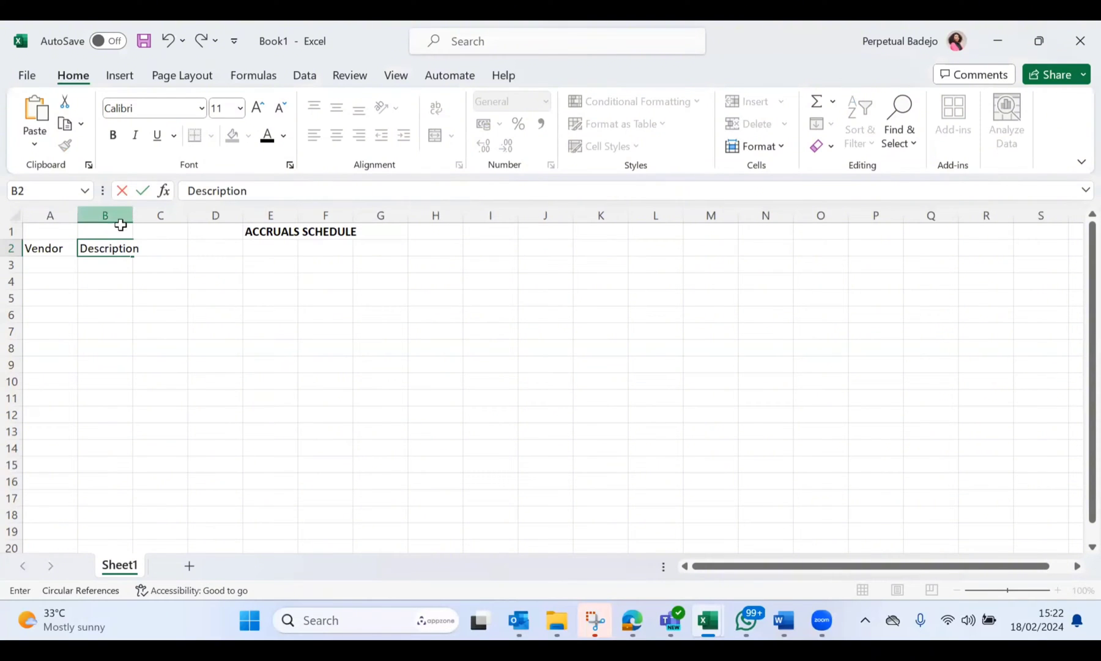
pyautogui.click(172, 302)
pyautogui.press('Return')
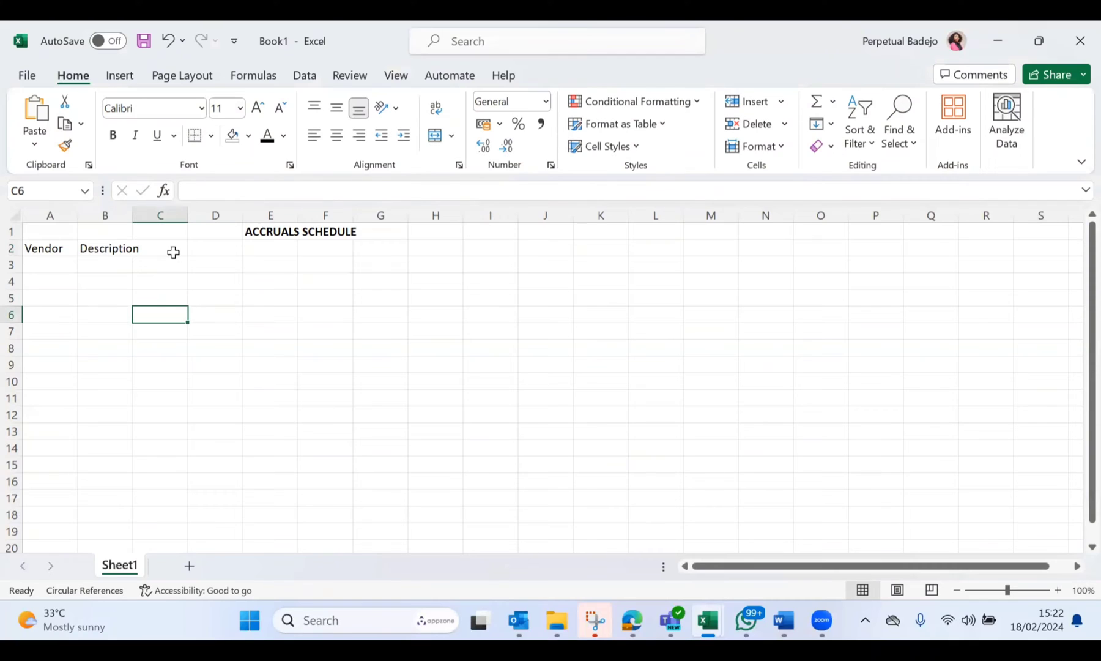
# Step: Enter "Jan" in C2 and fill the month headers across row 2 through "Dec" in N2
pyautogui.press('Up')
pyautogui.press('Up')
pyautogui.press('Up')
pyautogui.press('Up')
pyautogui.press('Up')
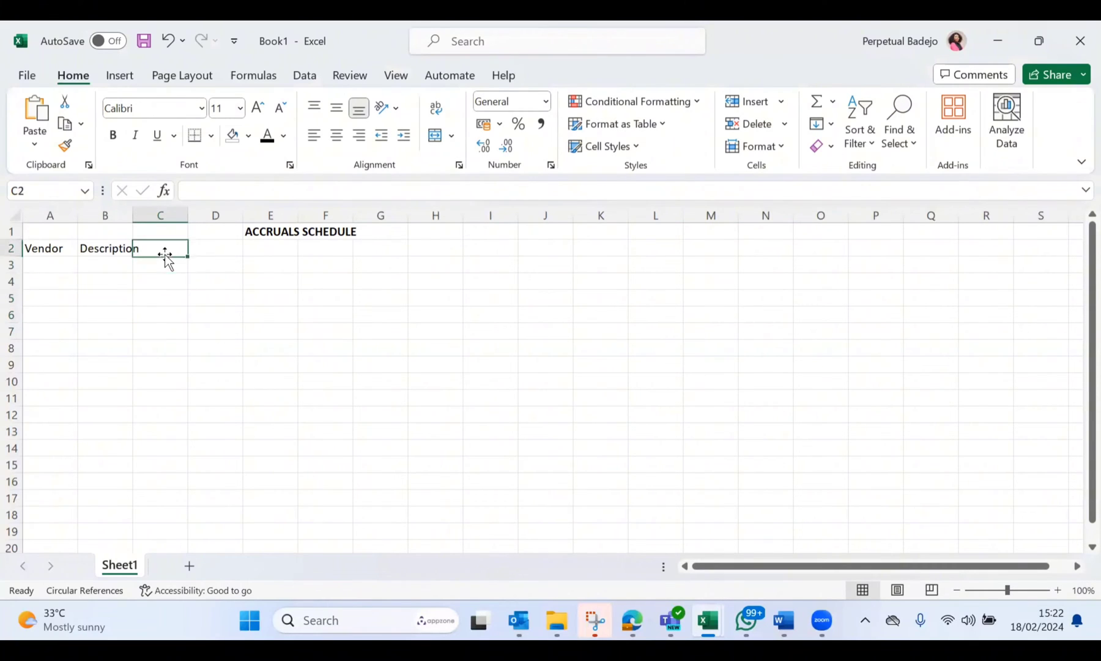
pyautogui.click(166, 254)
pyautogui.doubleClick(166, 254)
pyautogui.write('Jan')
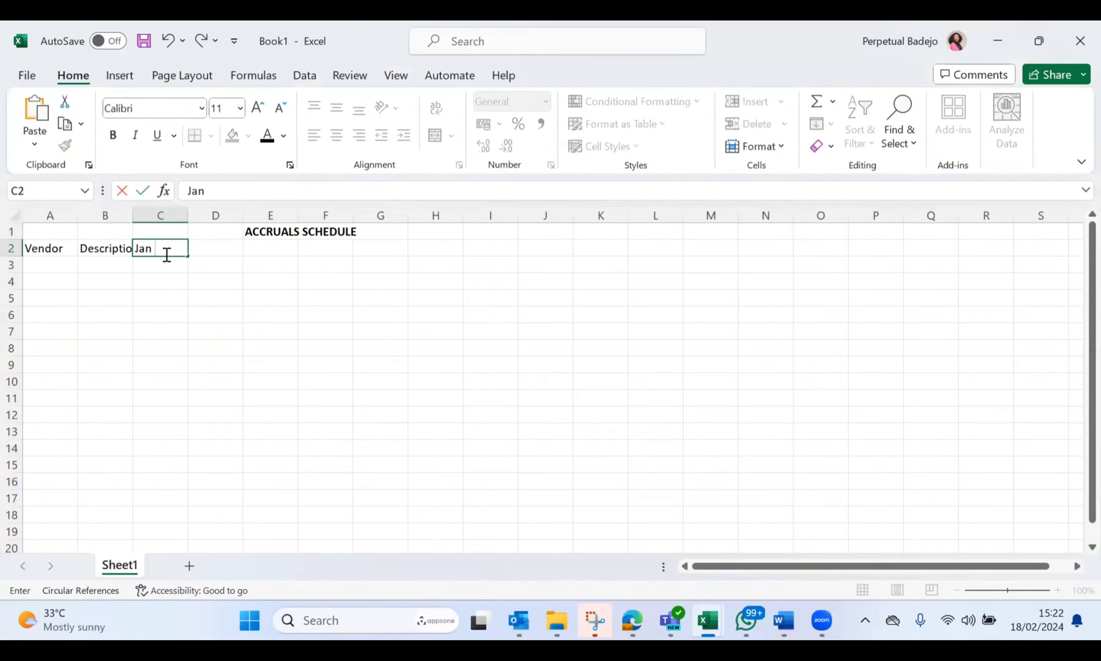
pyautogui.press('Return')
pyautogui.click(183, 250)
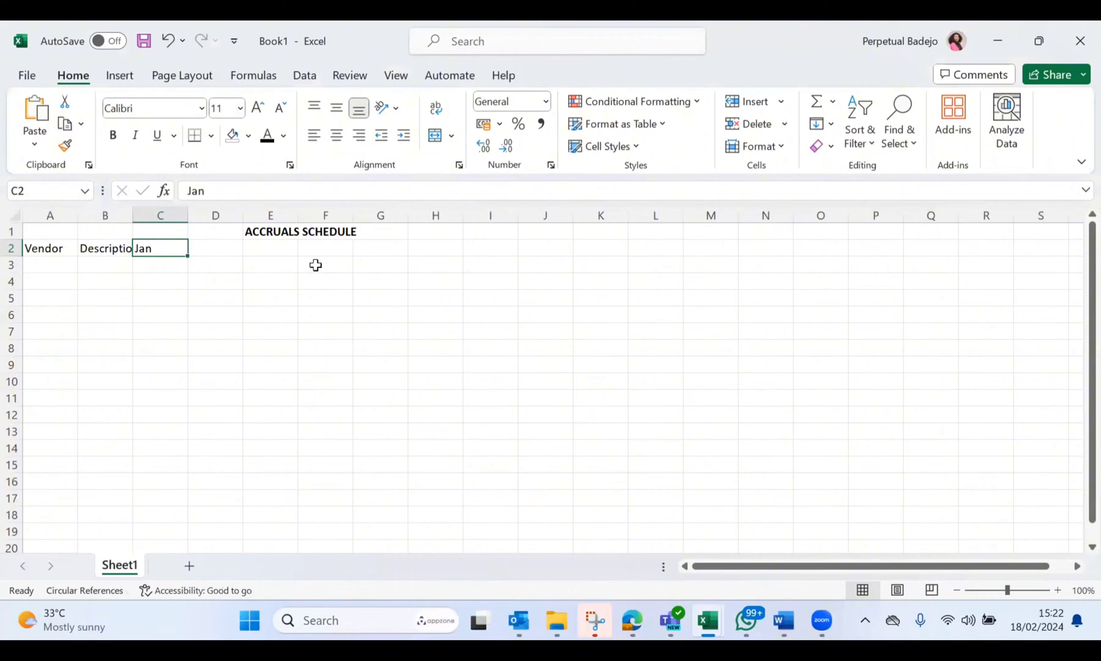
pyautogui.moveTo(187, 256); pyautogui.dragTo(784, 244)
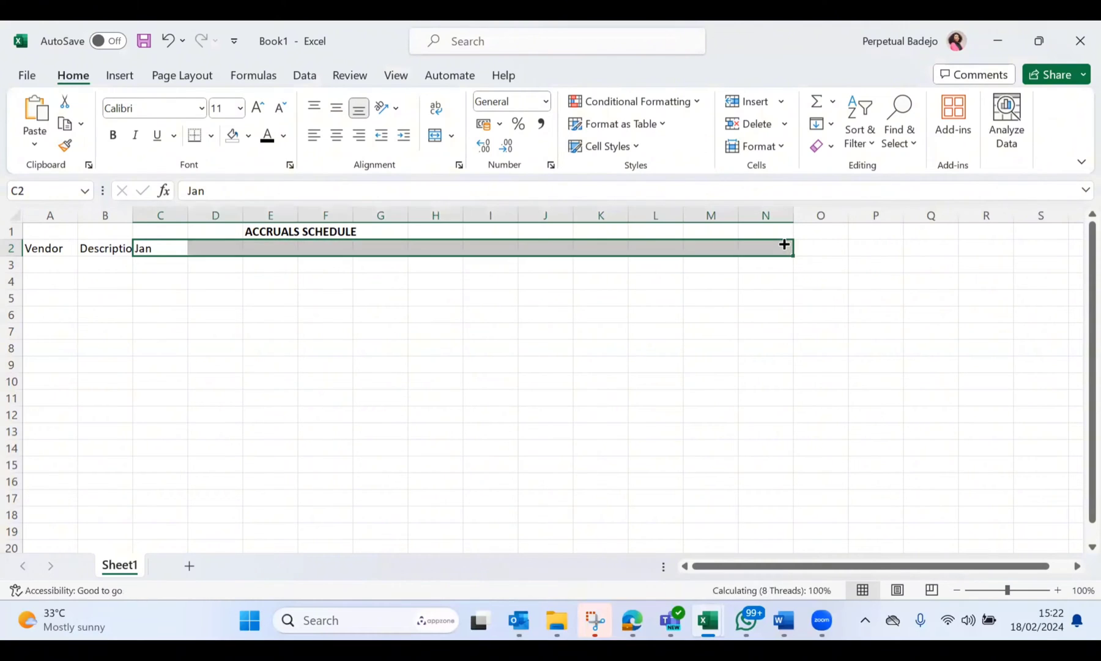
# Step: Add the final column header "Balance" in cell O2 after the December column
pyautogui.click(825, 249)
pyautogui.write('Bal')
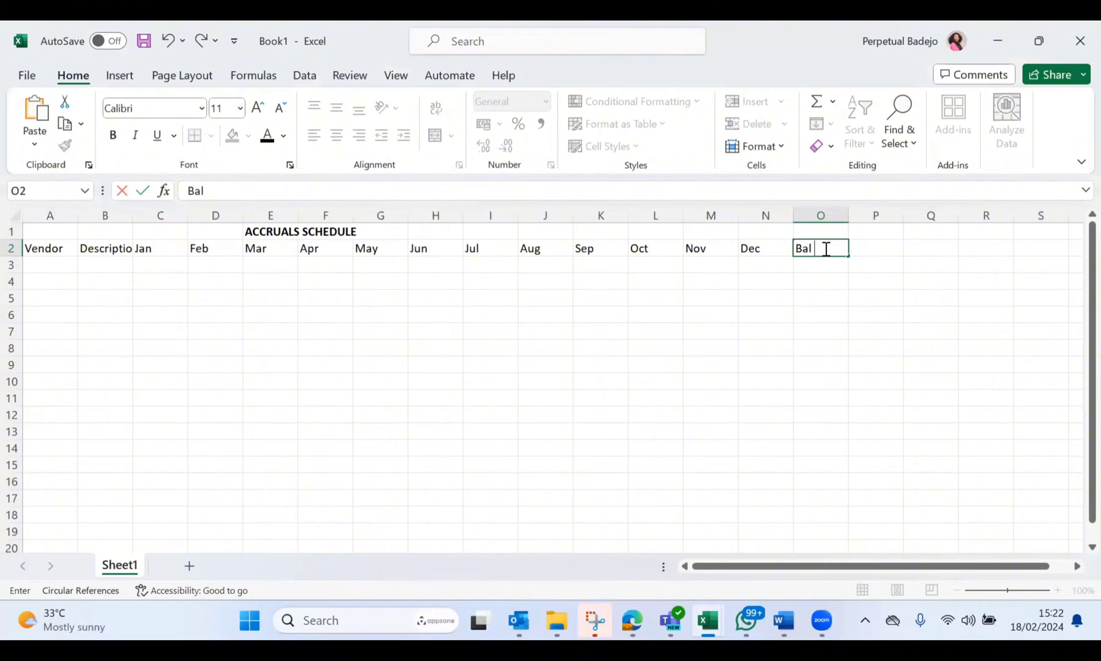
pyautogui.write(' c/')
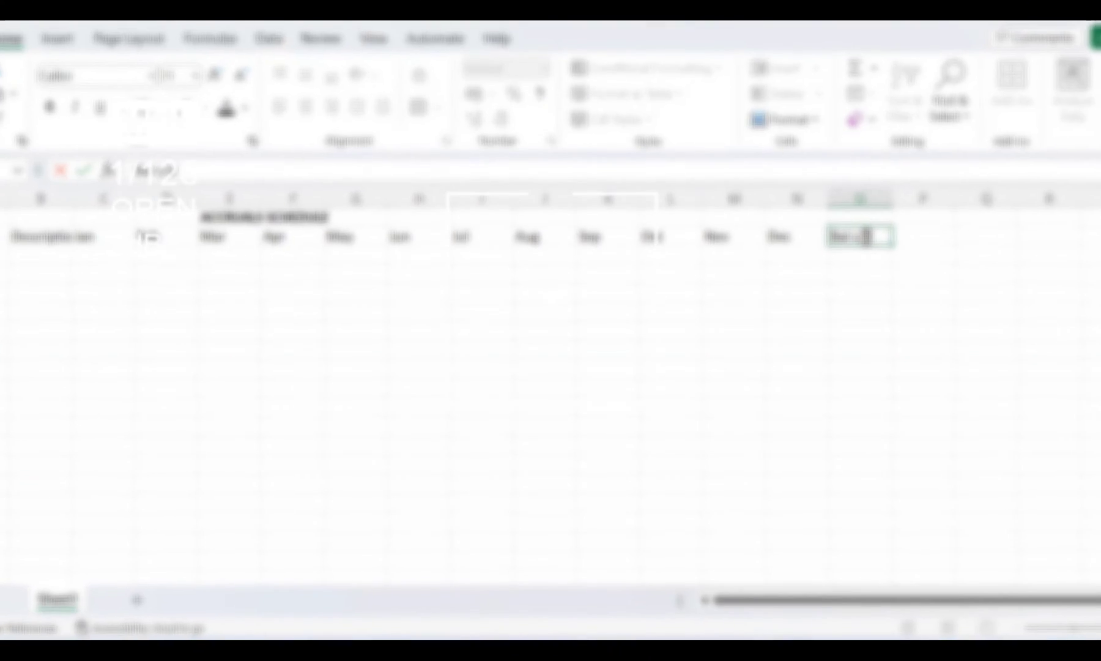
pyautogui.write('d')
pyautogui.press('Return')
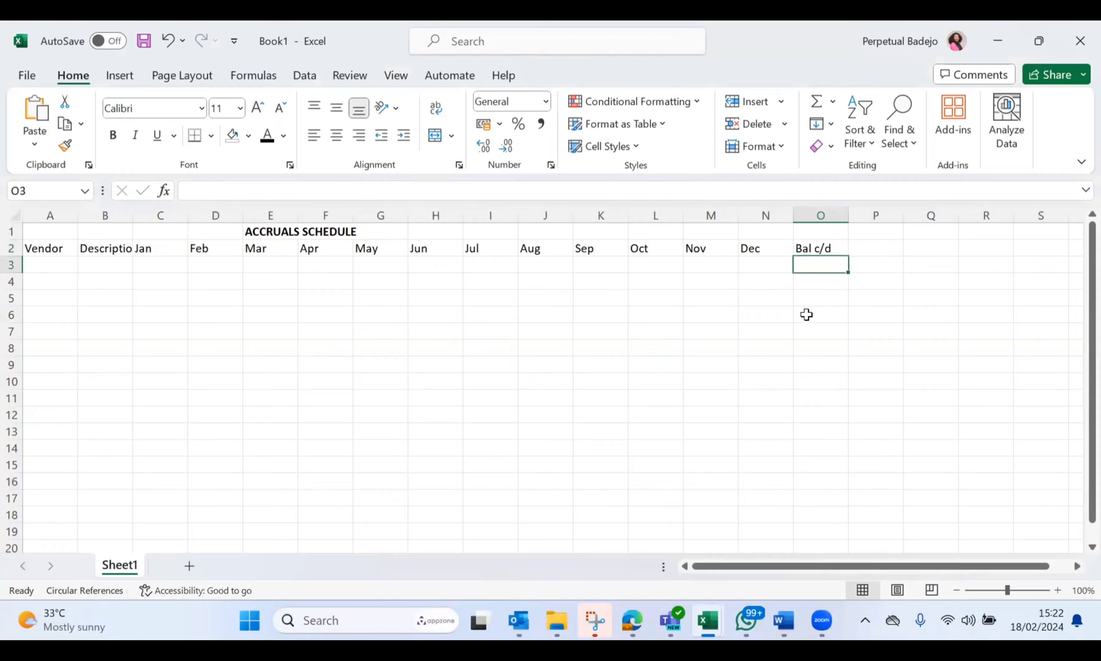
pyautogui.click(823, 246)
pyautogui.write('Balance')
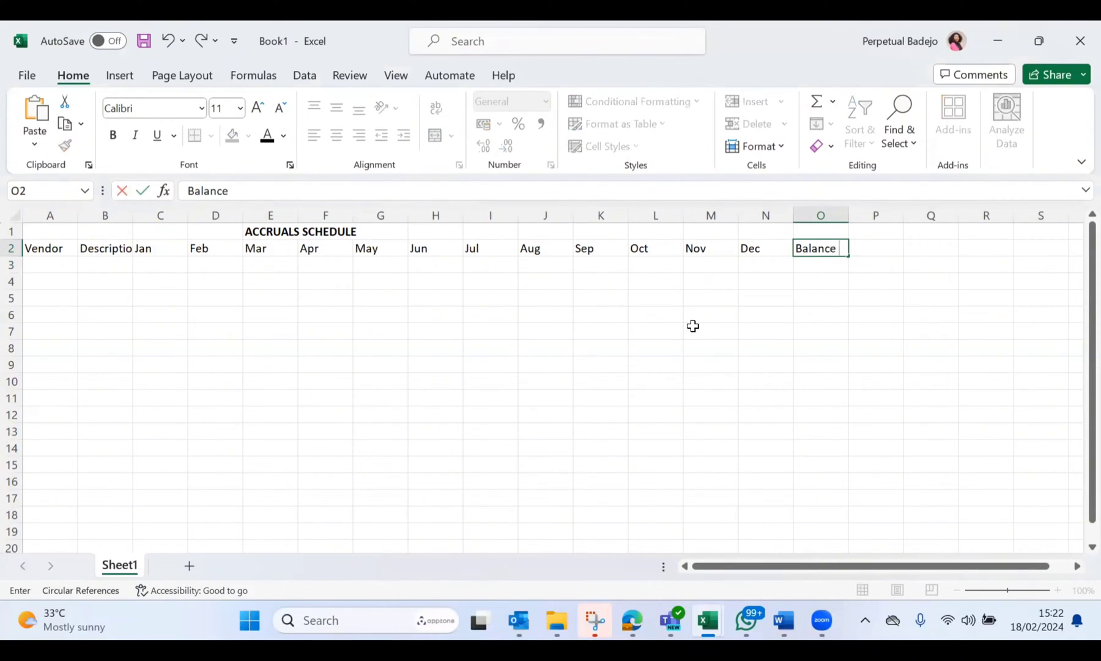
pyautogui.click(692, 326)
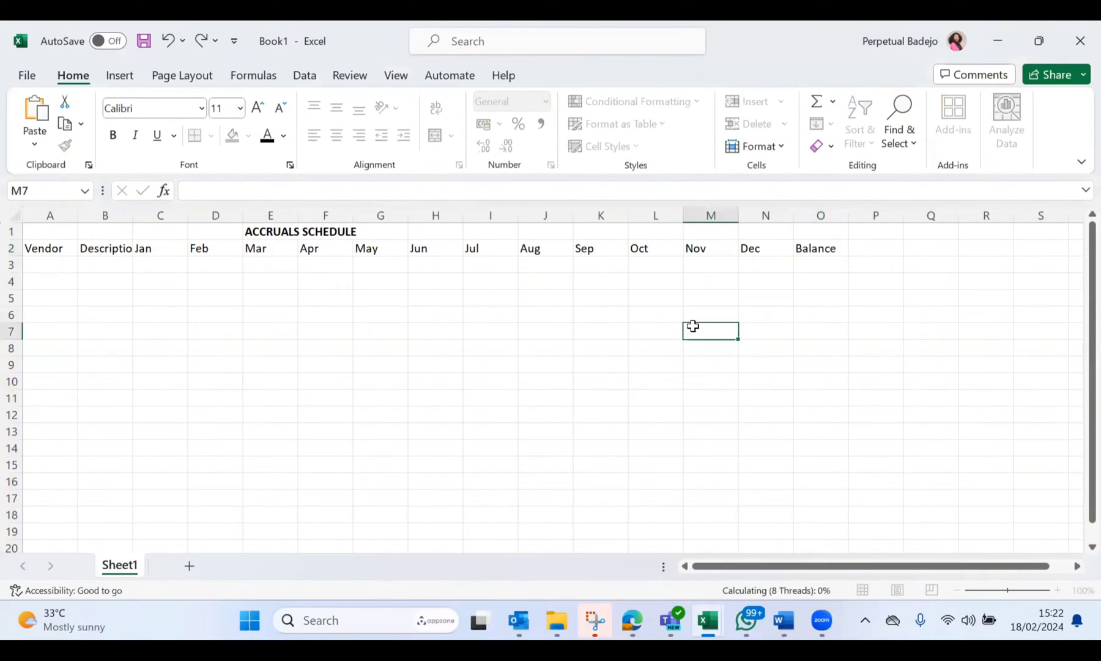
# Step: Widen the Description and Vendor columns, B and A, to give their entries more room
pyautogui.moveTo(130, 216); pyautogui.dragTo(182, 222)
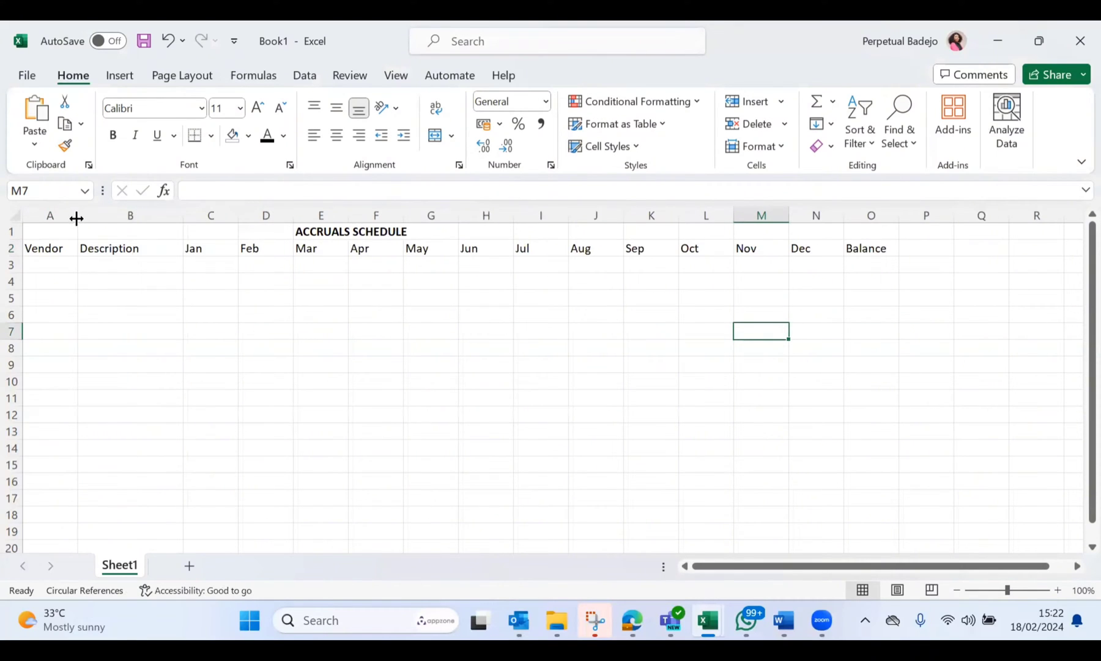
pyautogui.moveTo(77, 218); pyautogui.dragTo(915, 231)
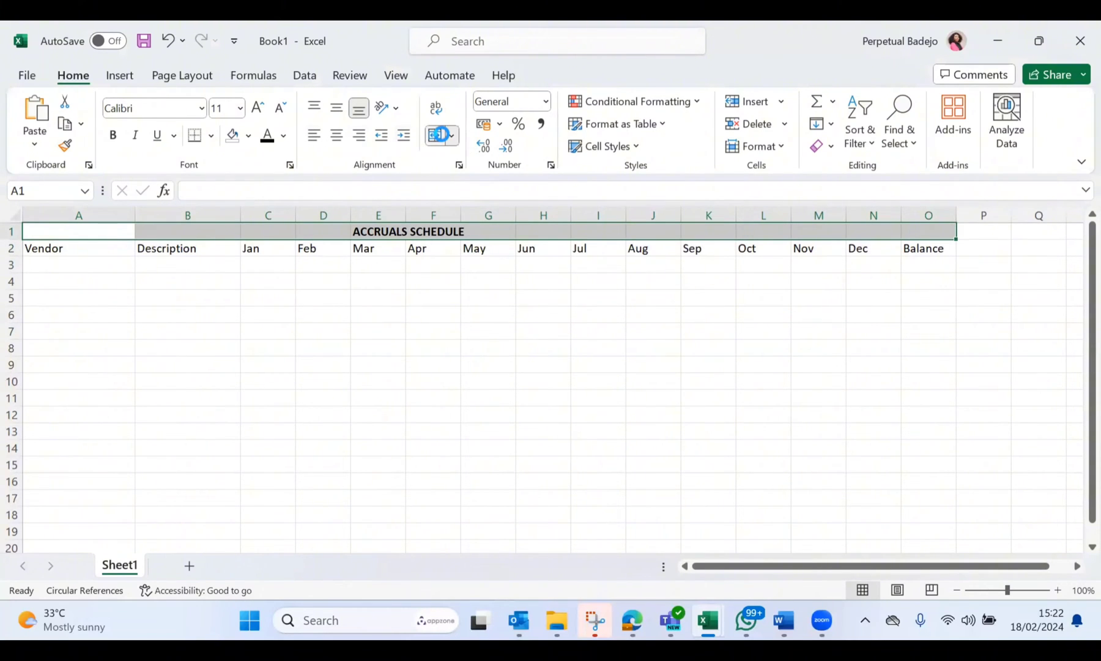
# Step: Try to merge and center the title across A1:O1, and undo the merge
pyautogui.click(440, 137)
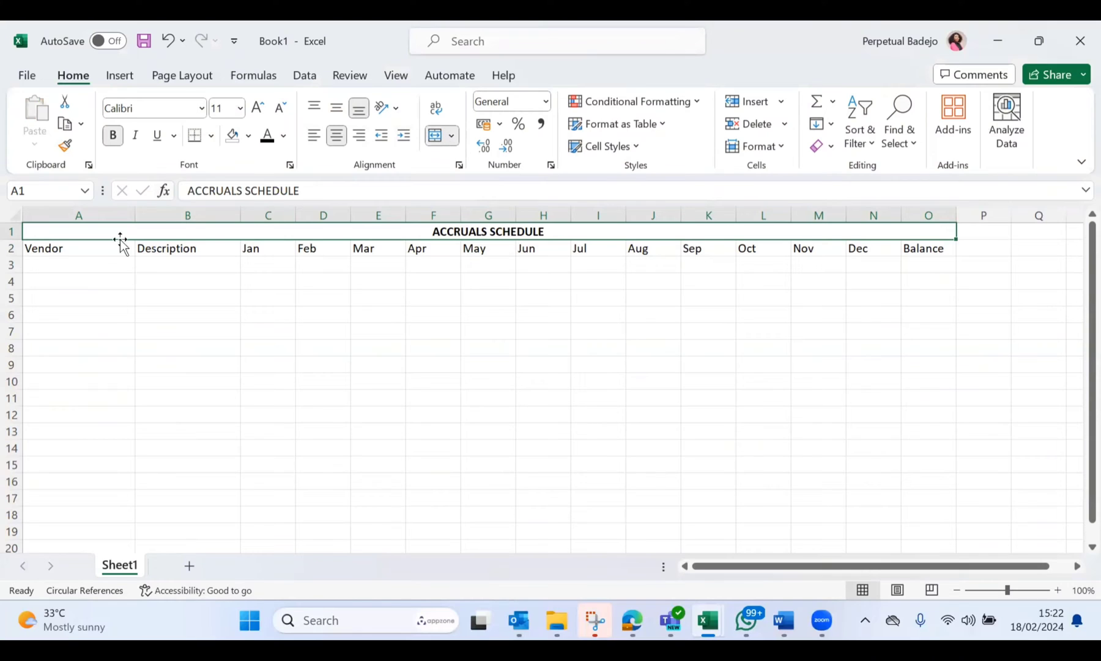
pyautogui.moveTo(65, 252); pyautogui.dragTo(935, 248)
pyautogui.hotkey('ctrl', 'n')
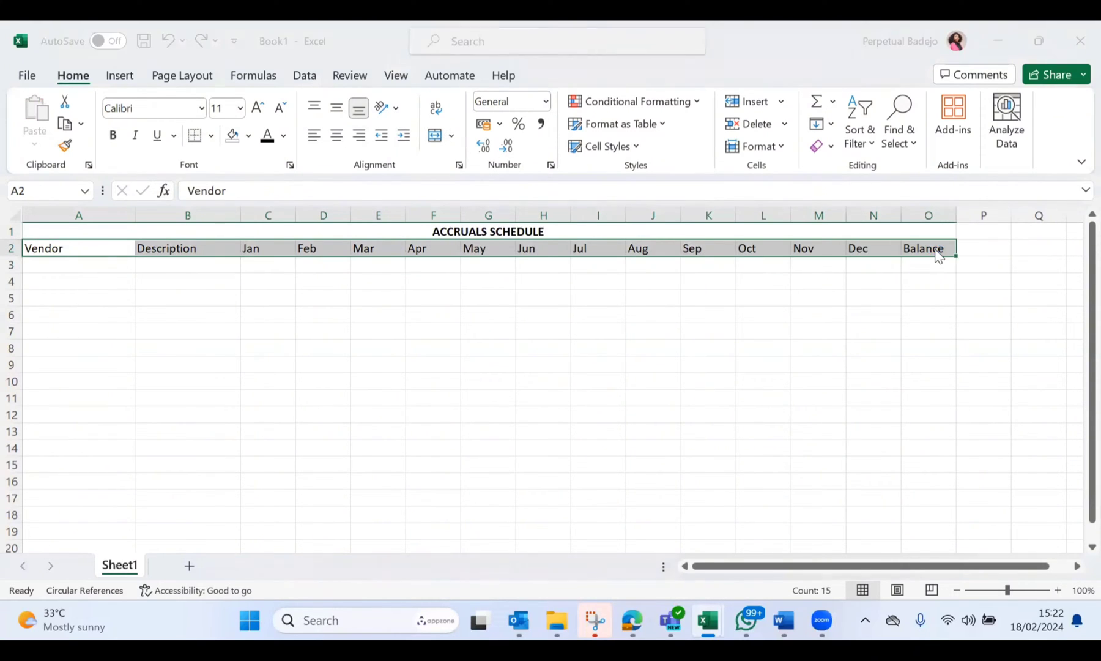
pyautogui.hotkey('ctrl', 'w')
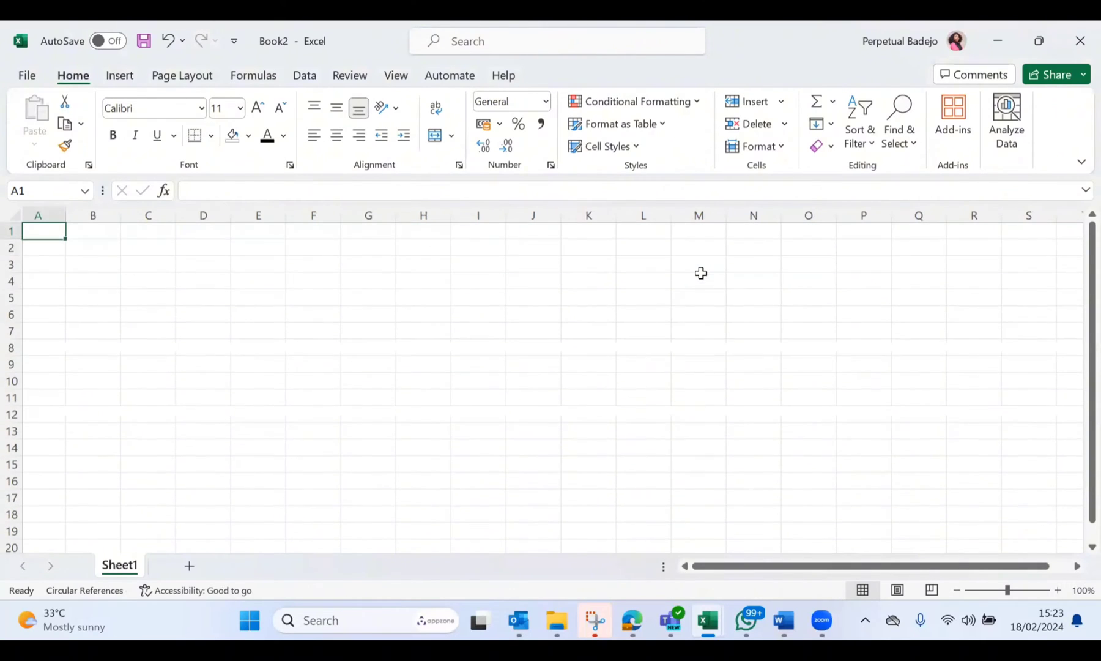
pyautogui.hotkey('ctrl', 'z')
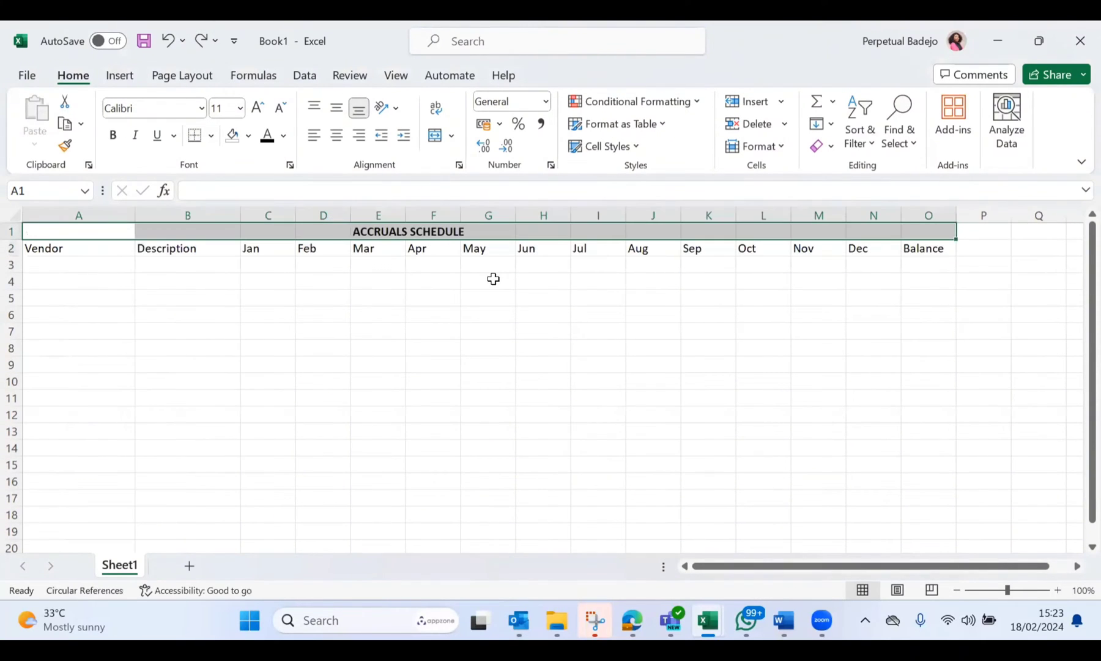
# Step: Make the header row A2:O2 bold and give it a dark blue fill
pyautogui.moveTo(80, 250); pyautogui.dragTo(912, 253)
pyautogui.hotkey('ctrl', 'b')
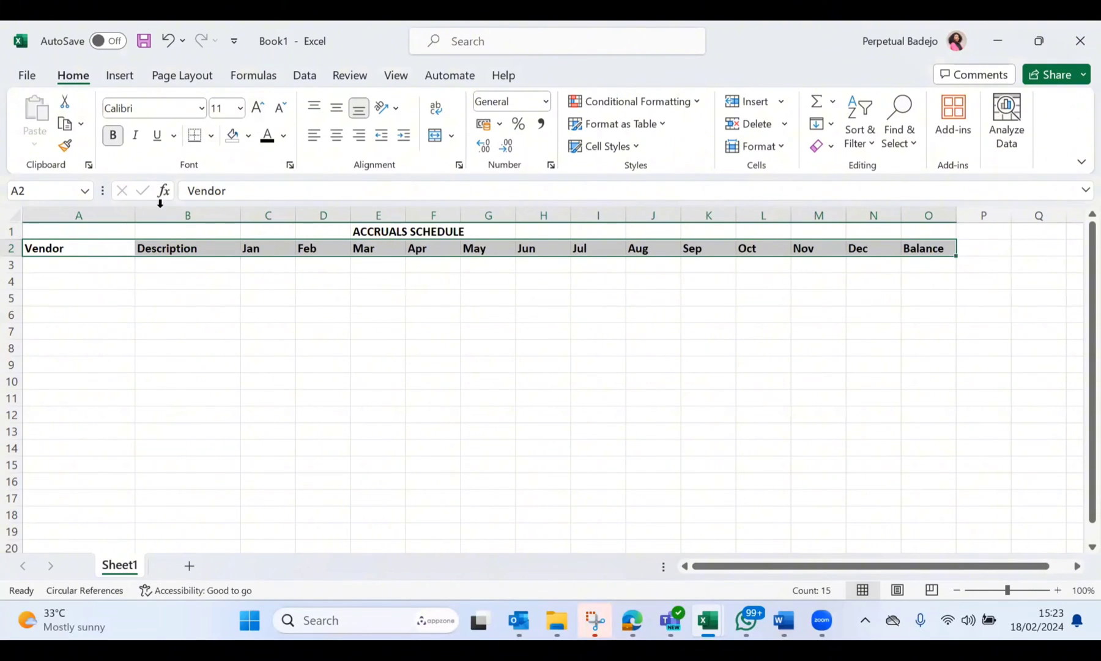
pyautogui.click(285, 135)
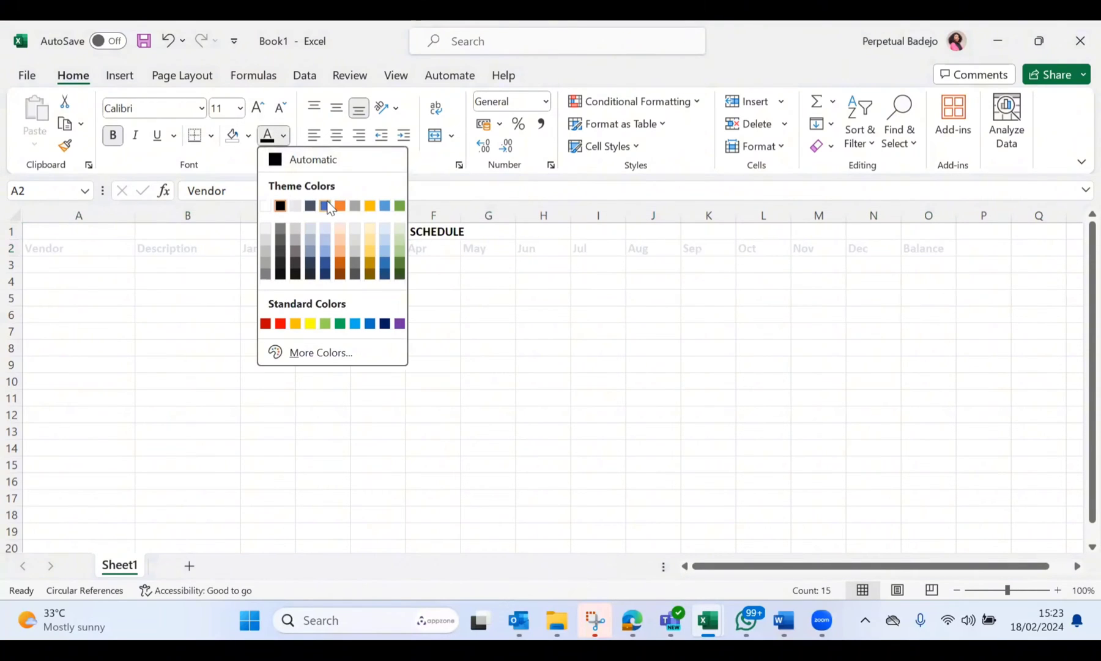
pyautogui.click(250, 136)
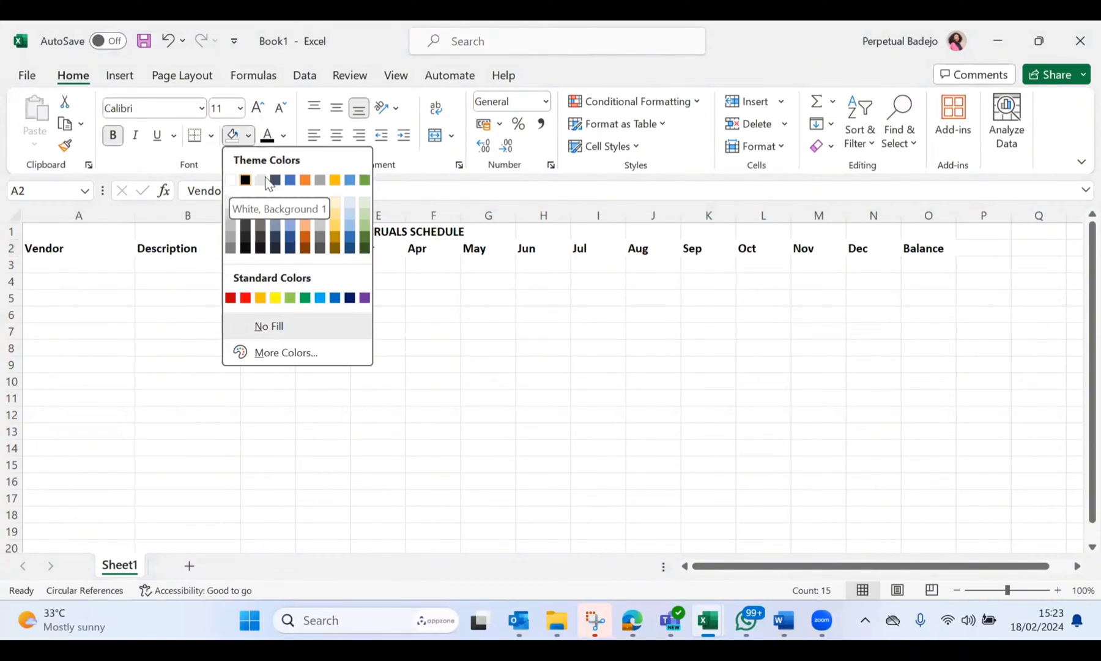
pyautogui.click(290, 248)
# Step: Set the font color of the header row A2:O2 to white
pyautogui.click(285, 136)
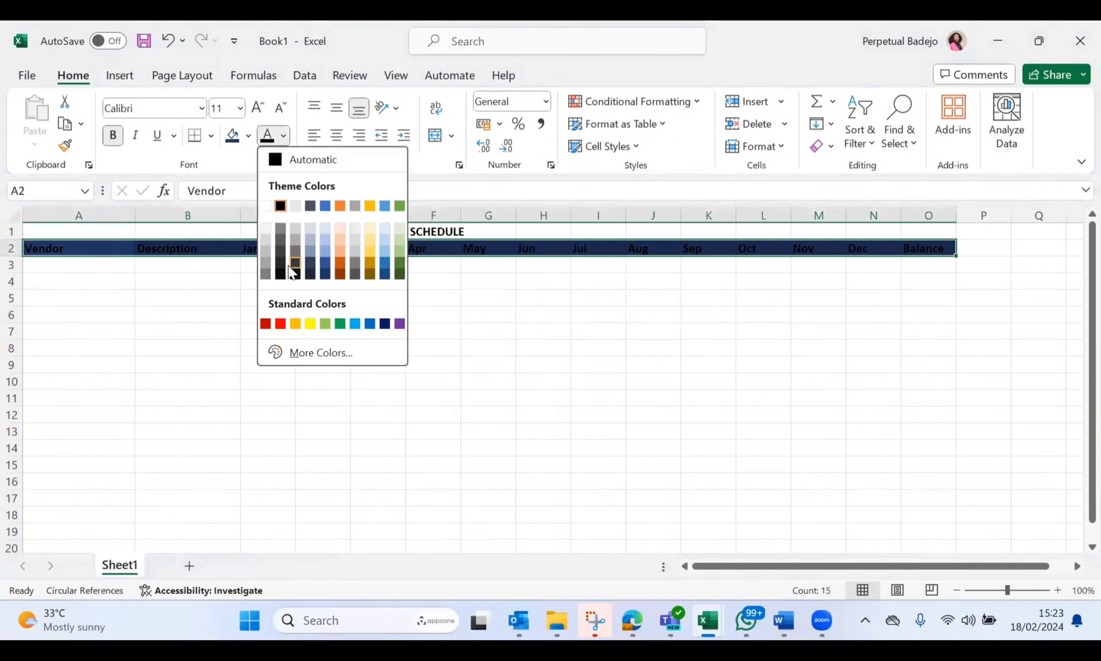
pyautogui.click(262, 205)
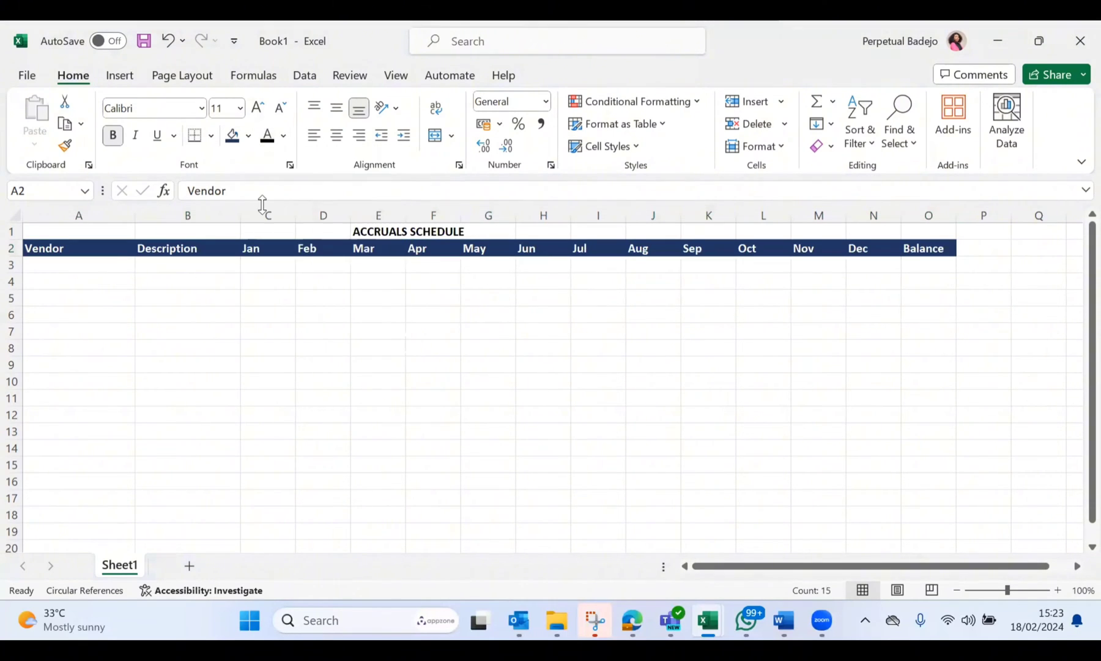
pyautogui.click(215, 329)
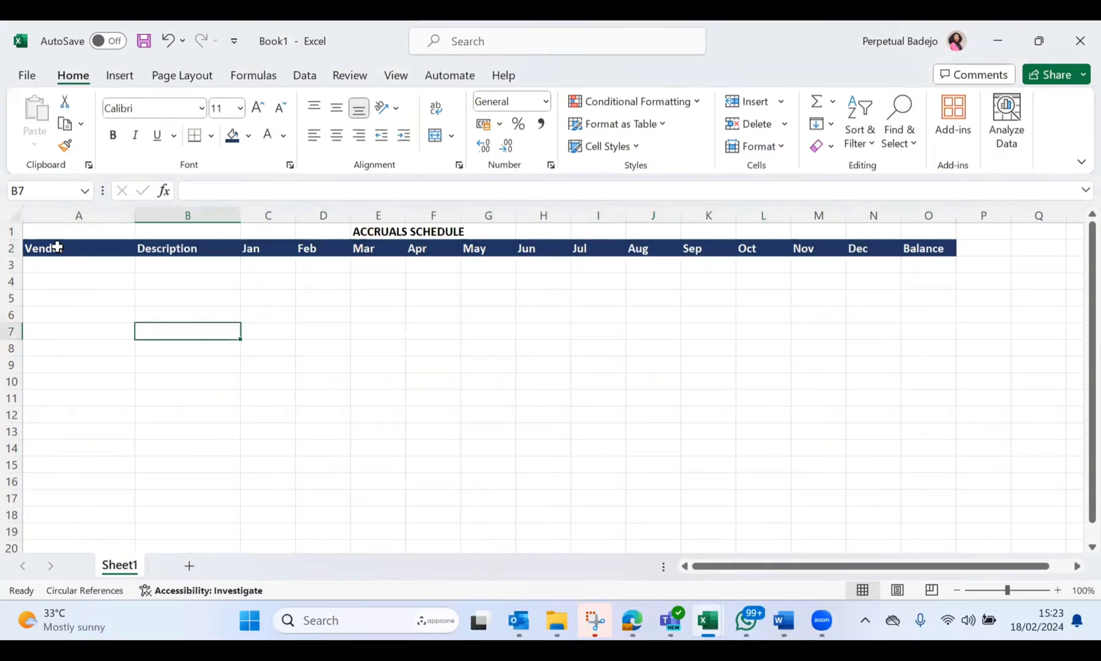
# Step: Apply all borders to the schedule range A2:O14
pyautogui.moveTo(56, 247); pyautogui.dragTo(923, 445)
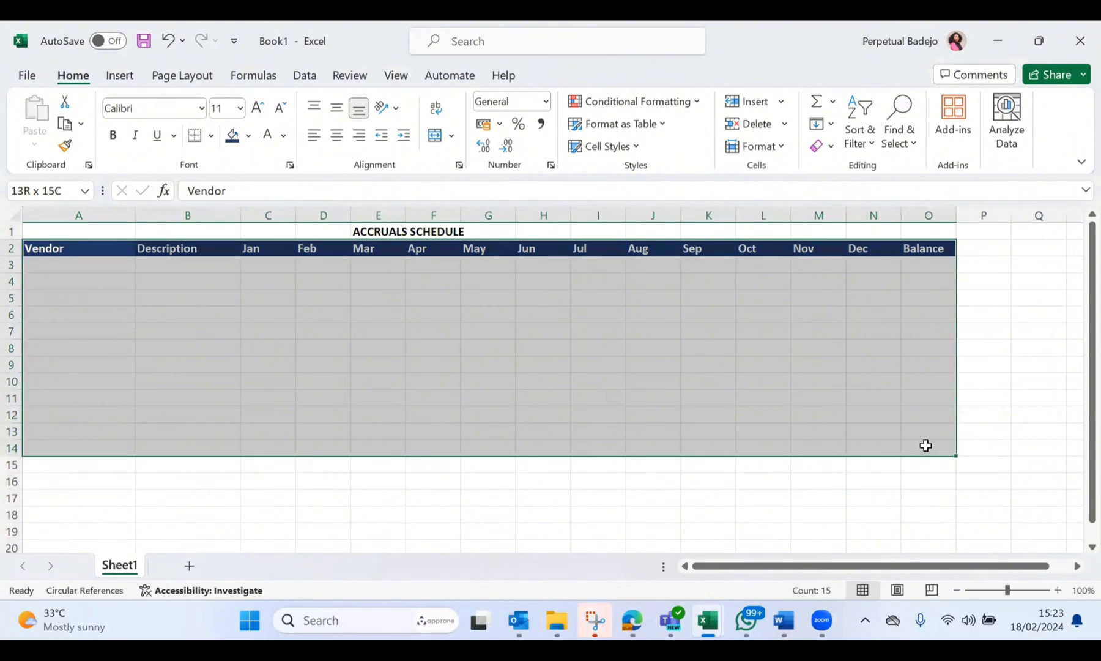
pyautogui.click(209, 136)
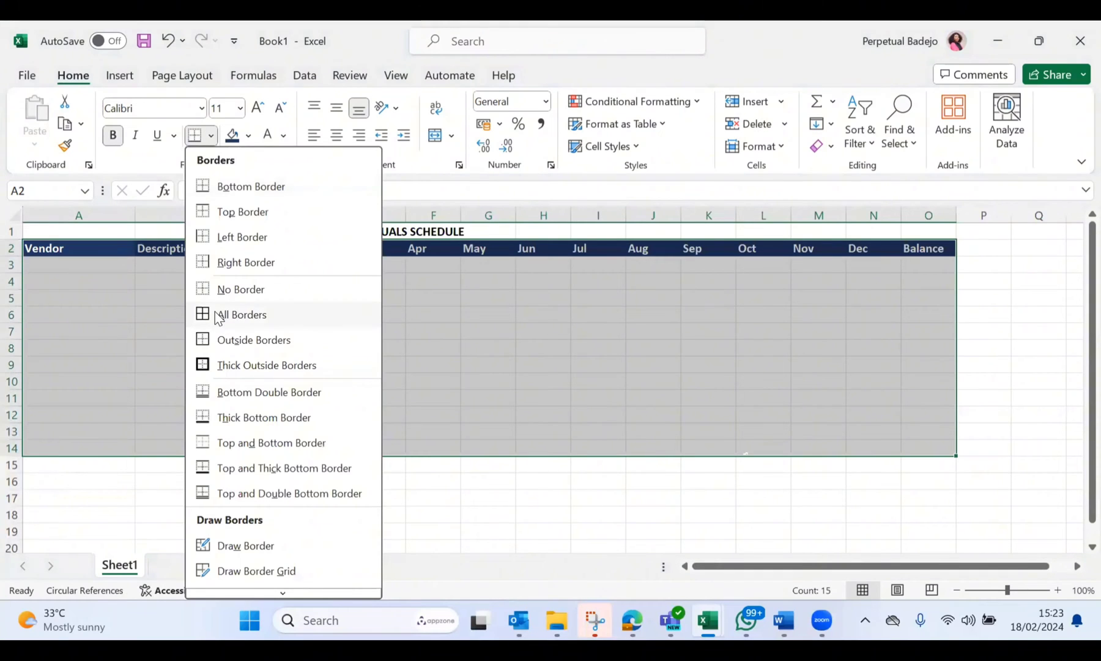
pyautogui.click(217, 315)
pyautogui.click(288, 329)
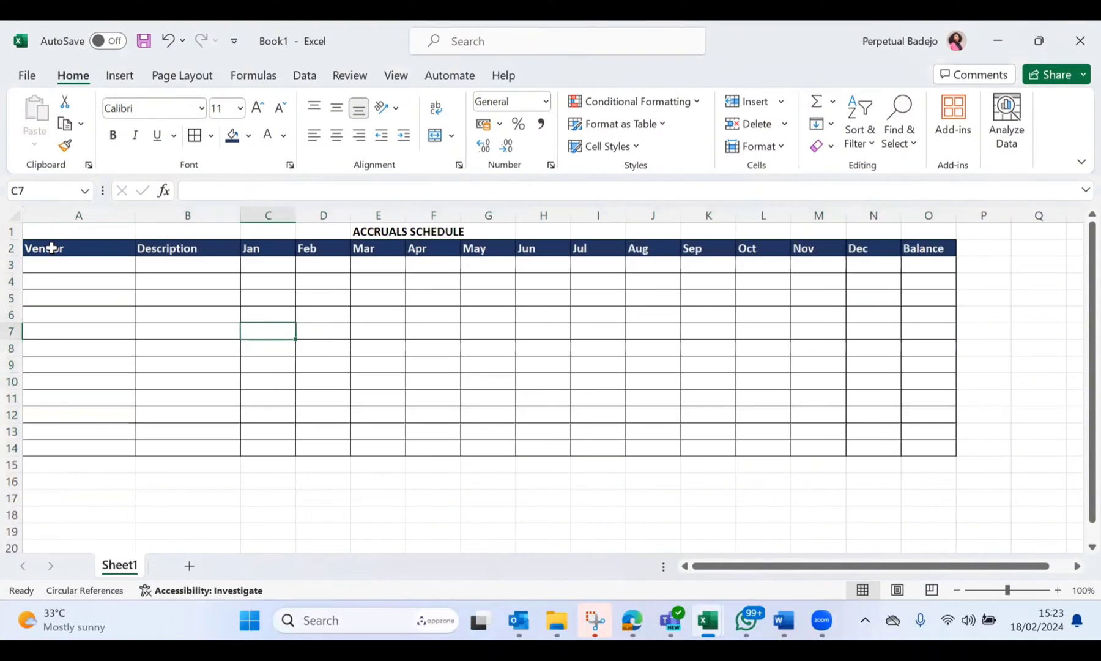
# Step: Put a thick outside border around the header row A2:O2
pyautogui.moveTo(52, 248); pyautogui.dragTo(916, 249)
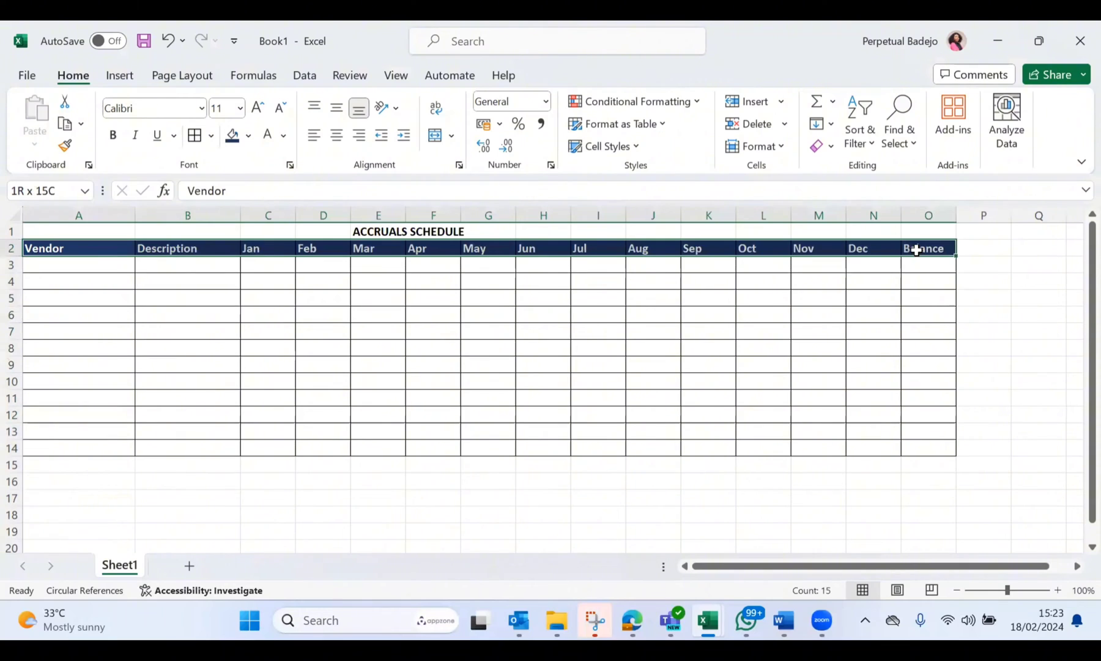
pyautogui.click(112, 135)
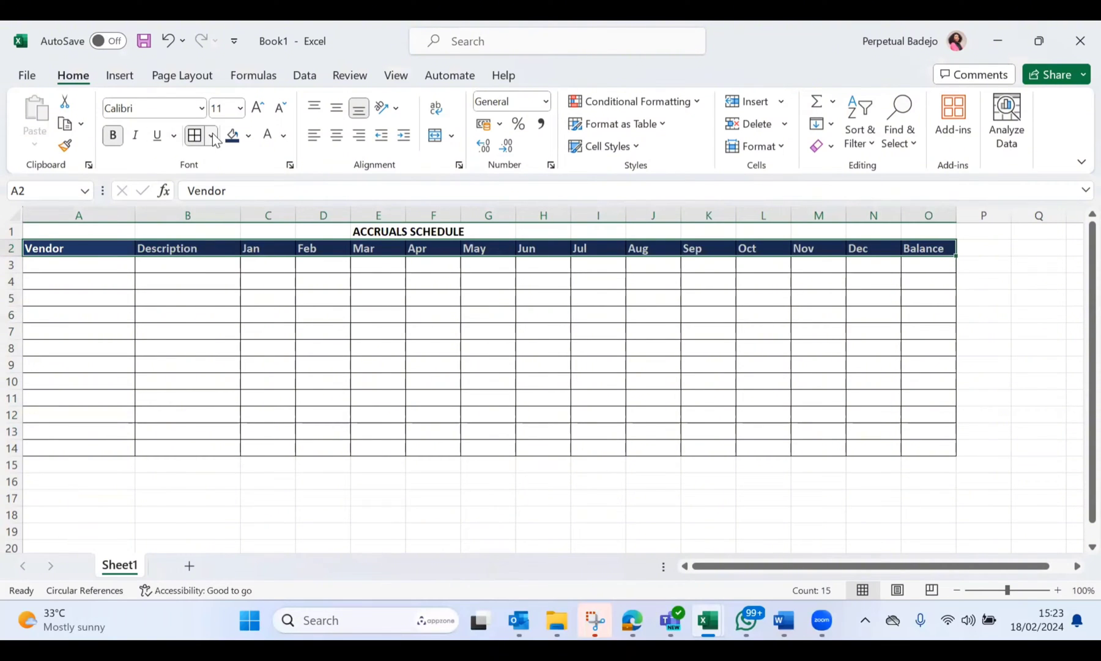
pyautogui.click(212, 135)
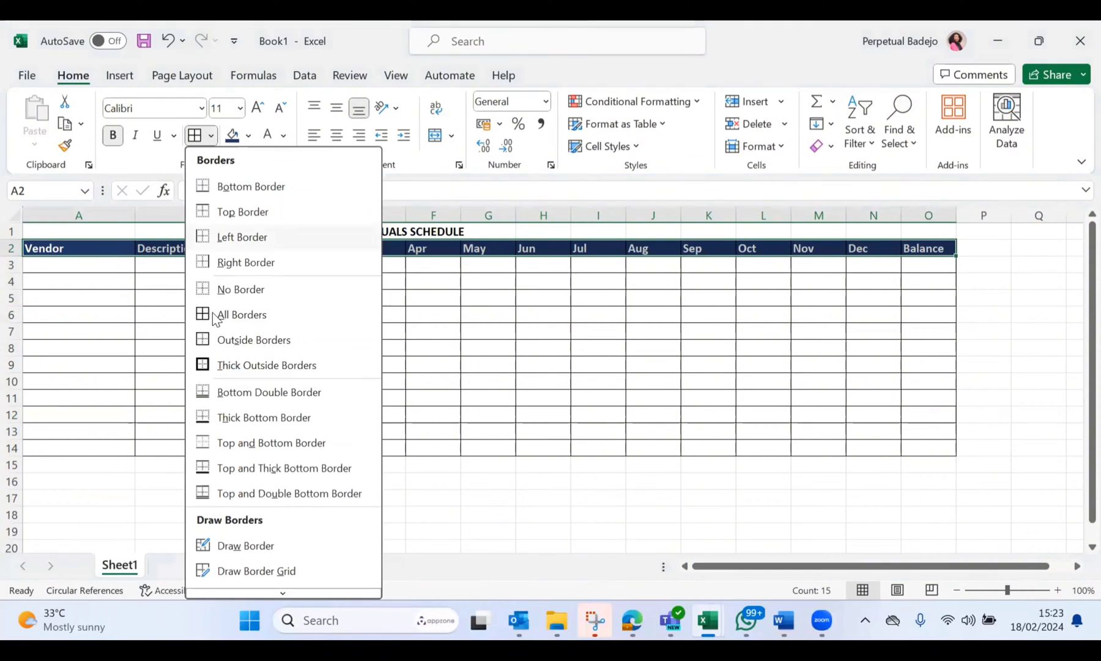
pyautogui.click(204, 452)
pyautogui.click(217, 484)
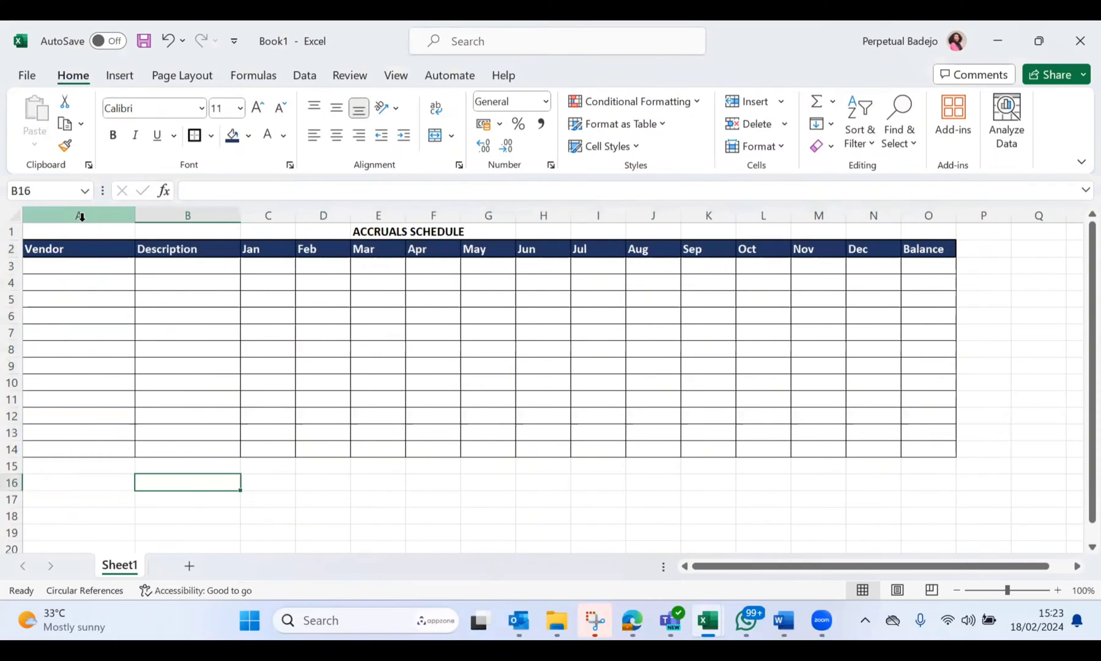
# Step: Insert a blank column before the Vendor column and narrow it into a slim margin
pyautogui.click(82, 217)
pyautogui.hotkey('ctrl', 'shift', '+')
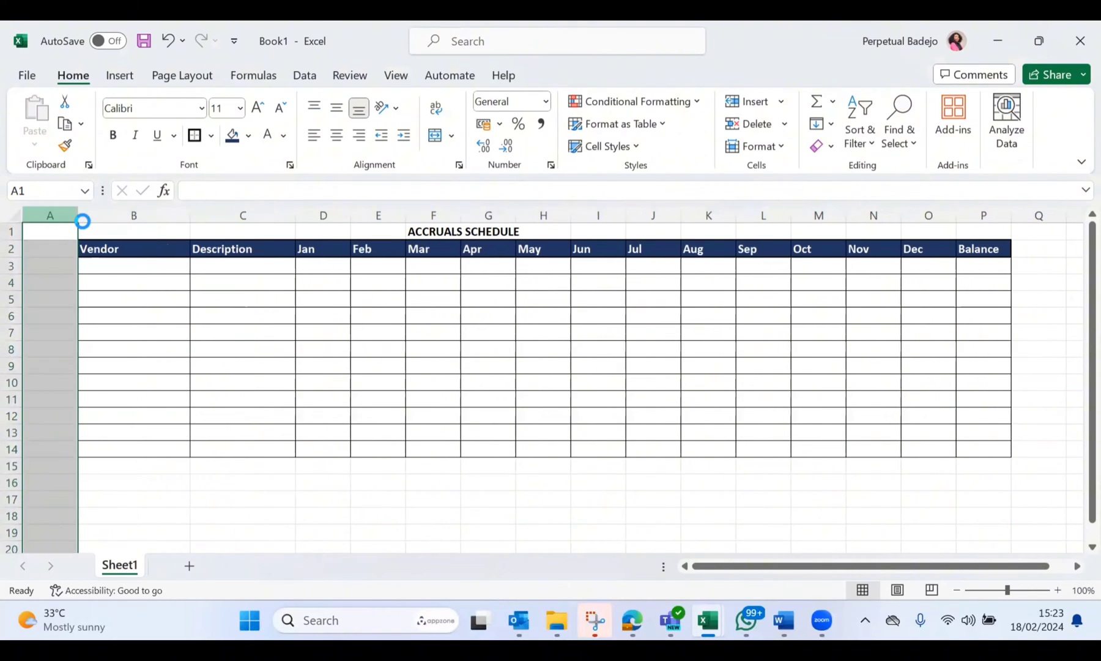
pyautogui.moveTo(76, 215); pyautogui.dragTo(42, 208)
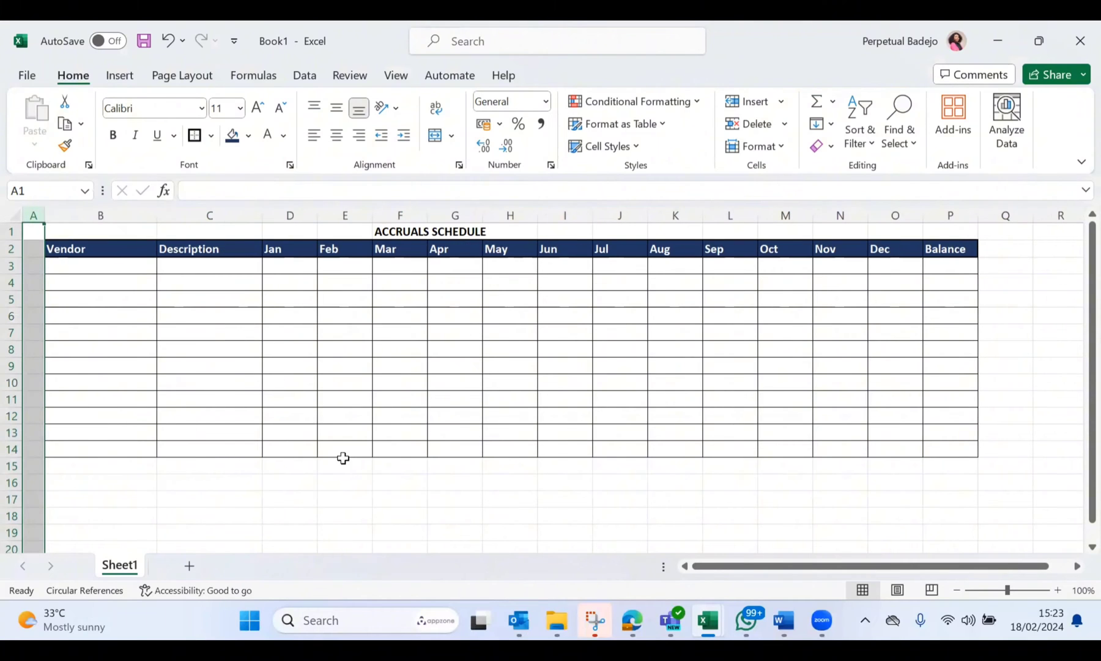
pyautogui.click(348, 481)
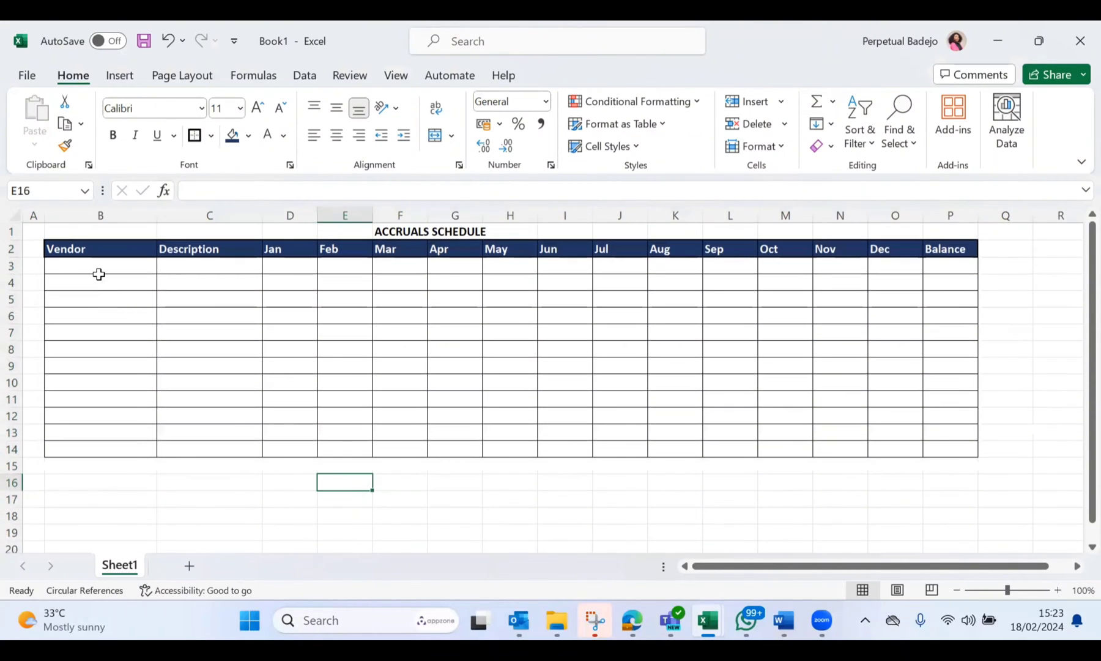
# Step: Put a thick outside border around the whole table B2:P14
pyautogui.moveTo(68, 248); pyautogui.dragTo(923, 452)
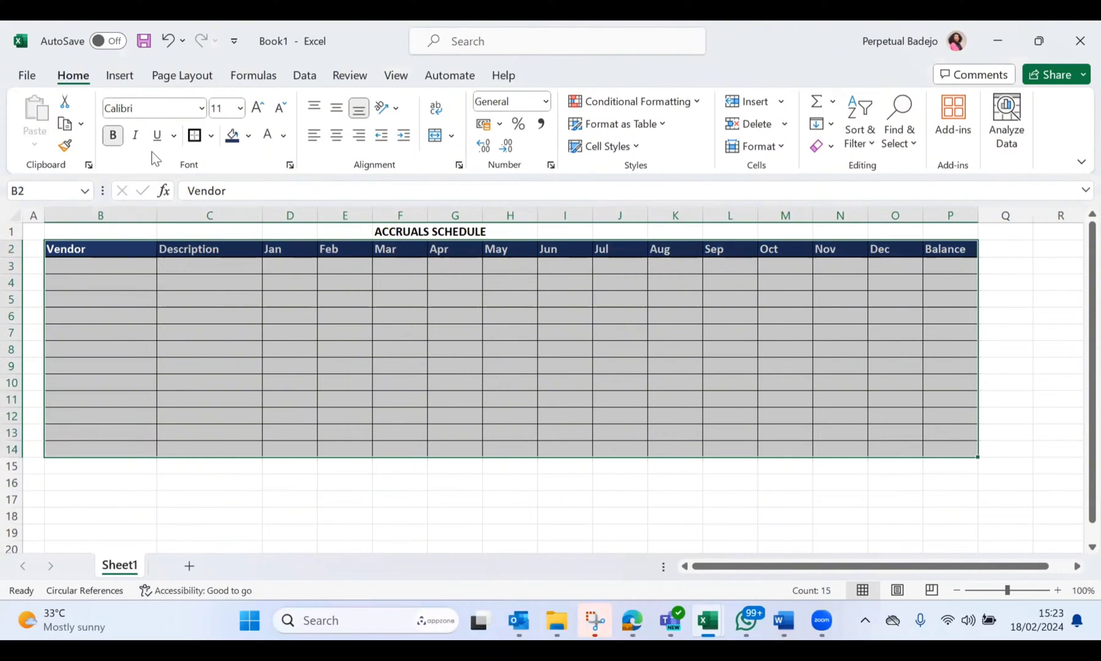
pyautogui.click(194, 135)
pyautogui.click(359, 498)
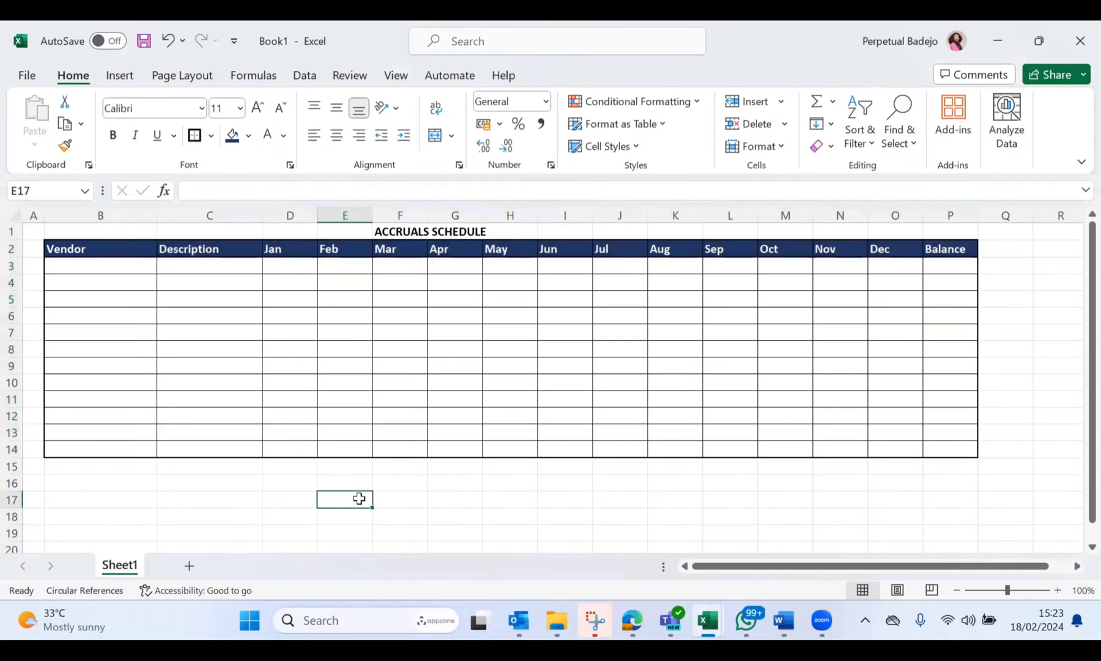
# Step: Insert a blank row above the ACCRUALS SCHEDULE title row
pyautogui.click(11, 231)
pyautogui.hotkey('ctrl', '+')
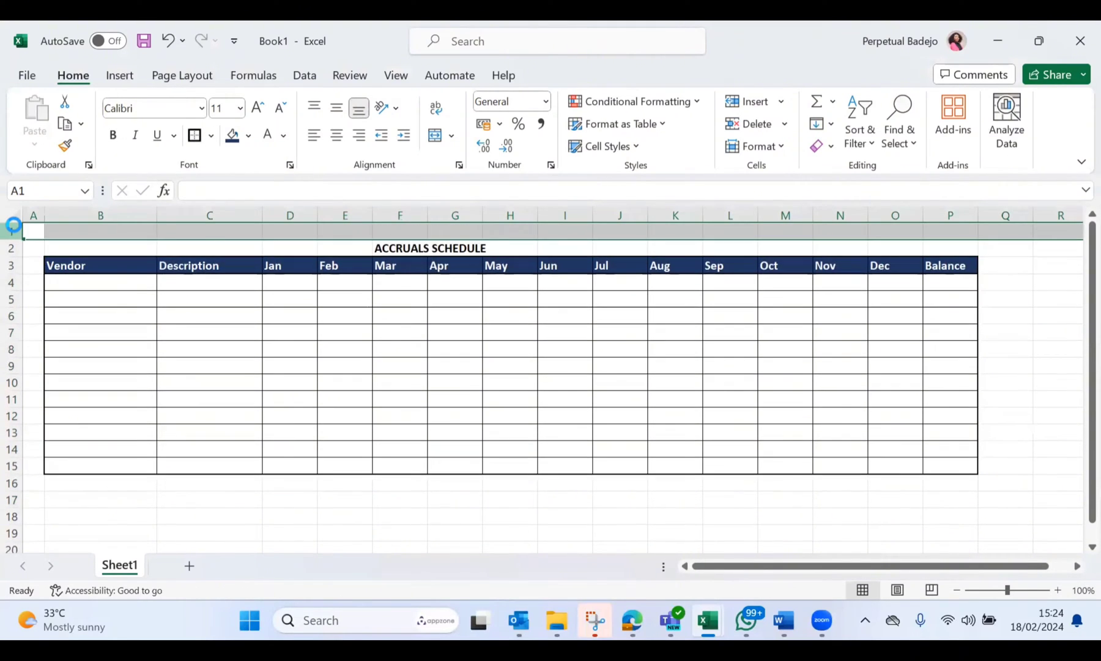
pyautogui.click(366, 266)
pyautogui.click(424, 241)
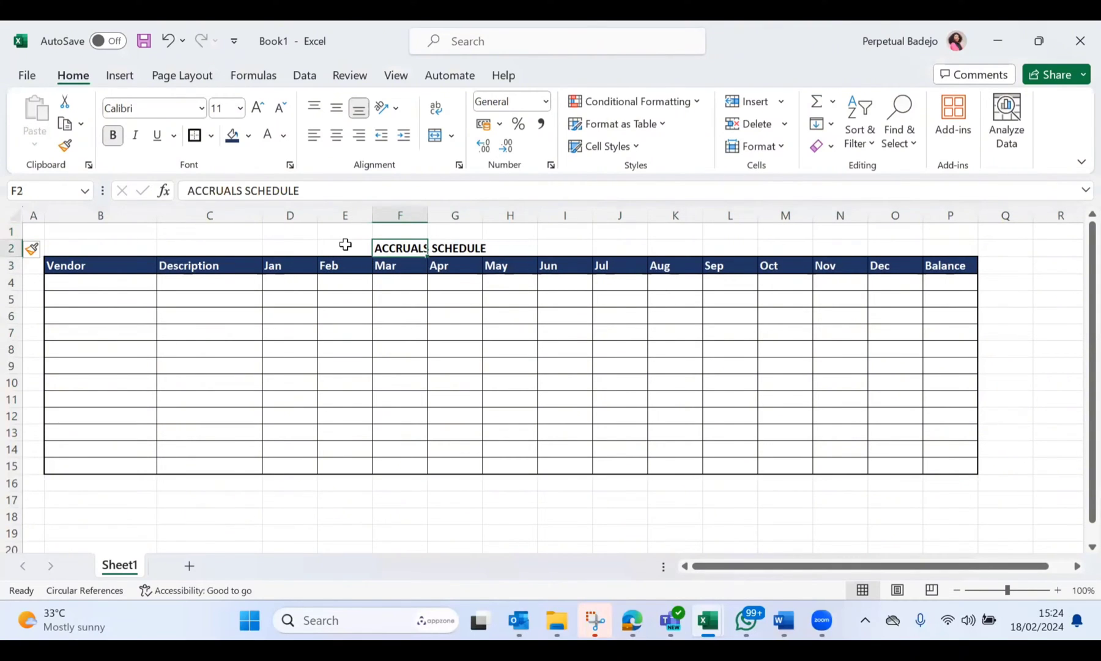
pyautogui.click(346, 244)
pyautogui.click(401, 244)
pyautogui.click(288, 138)
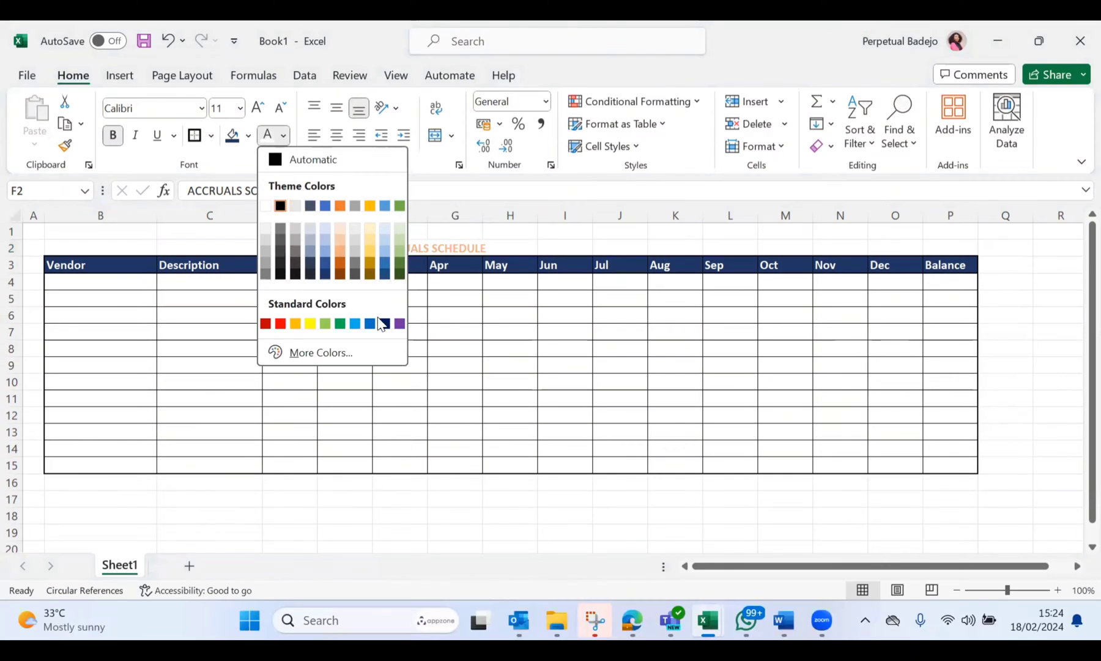
pyautogui.click(564, 224)
pyautogui.click(459, 391)
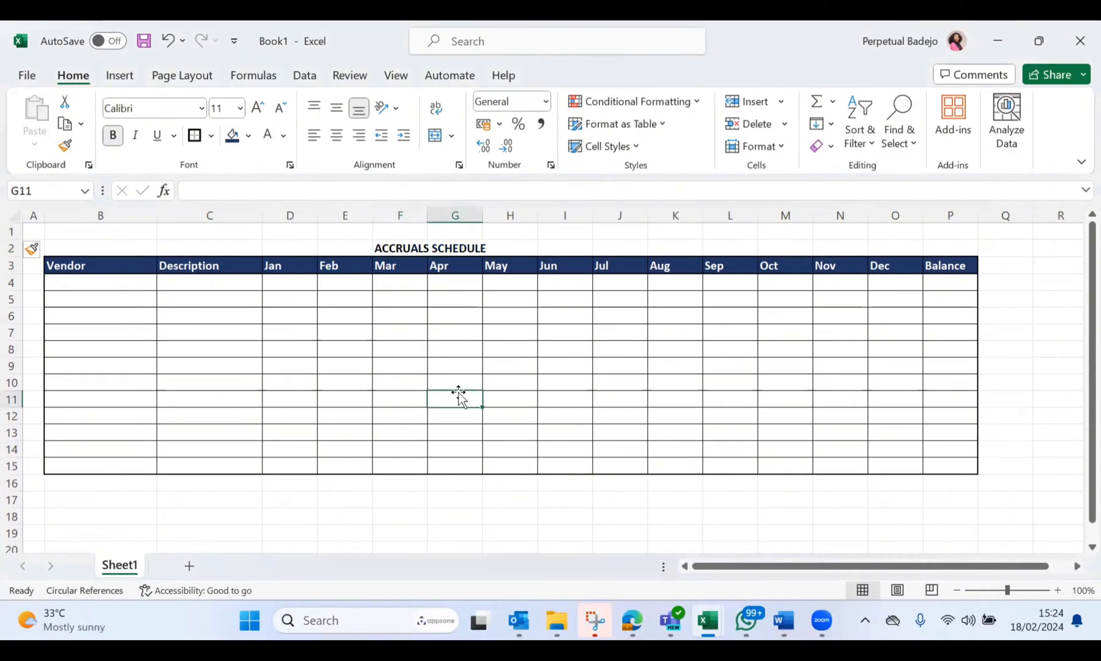
# Step: Put a thick outside border around the title row B2:P2
pyautogui.click(60, 248)
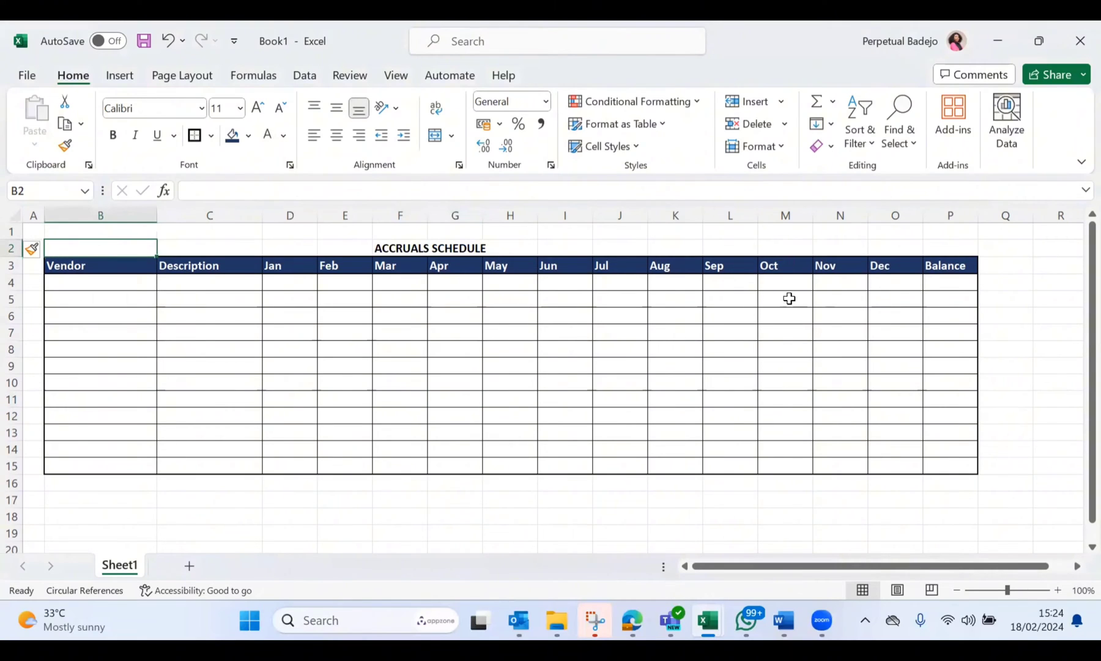
pyautogui.click(164, 292)
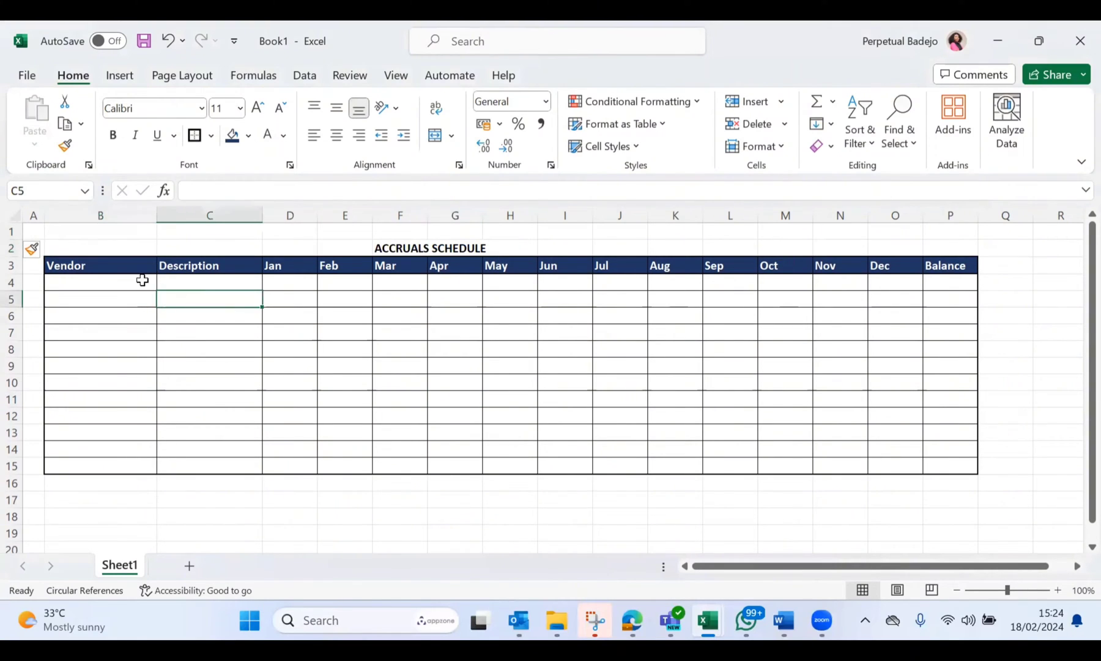
pyautogui.click(76, 245)
pyautogui.moveTo(76, 245); pyautogui.dragTo(970, 246)
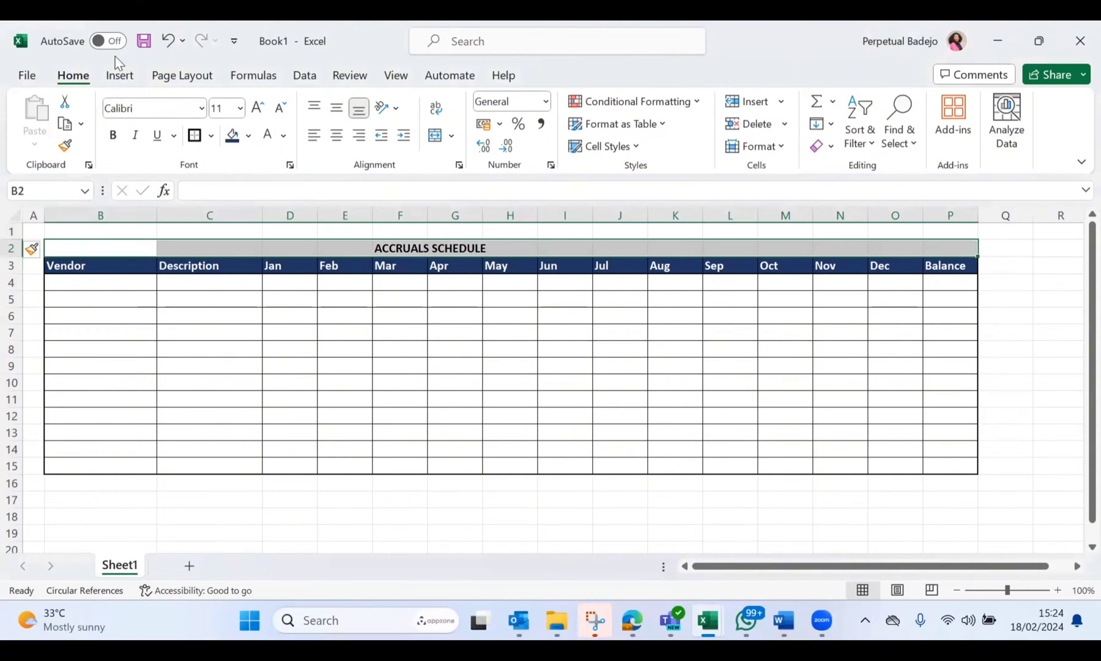
pyautogui.click(193, 135)
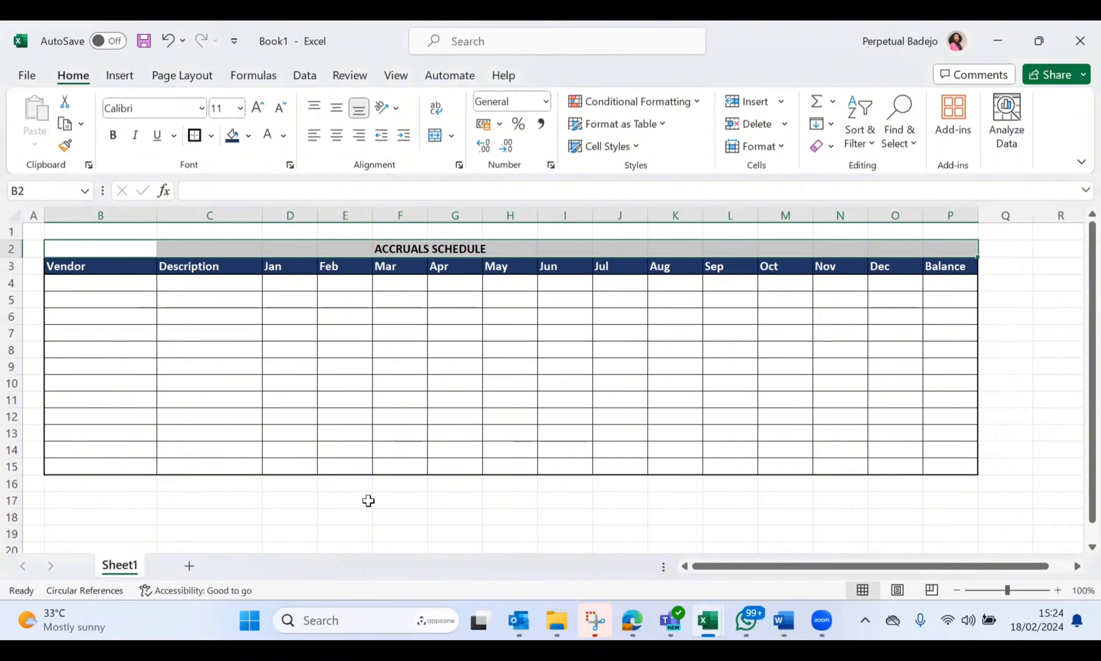
pyautogui.click(290, 533)
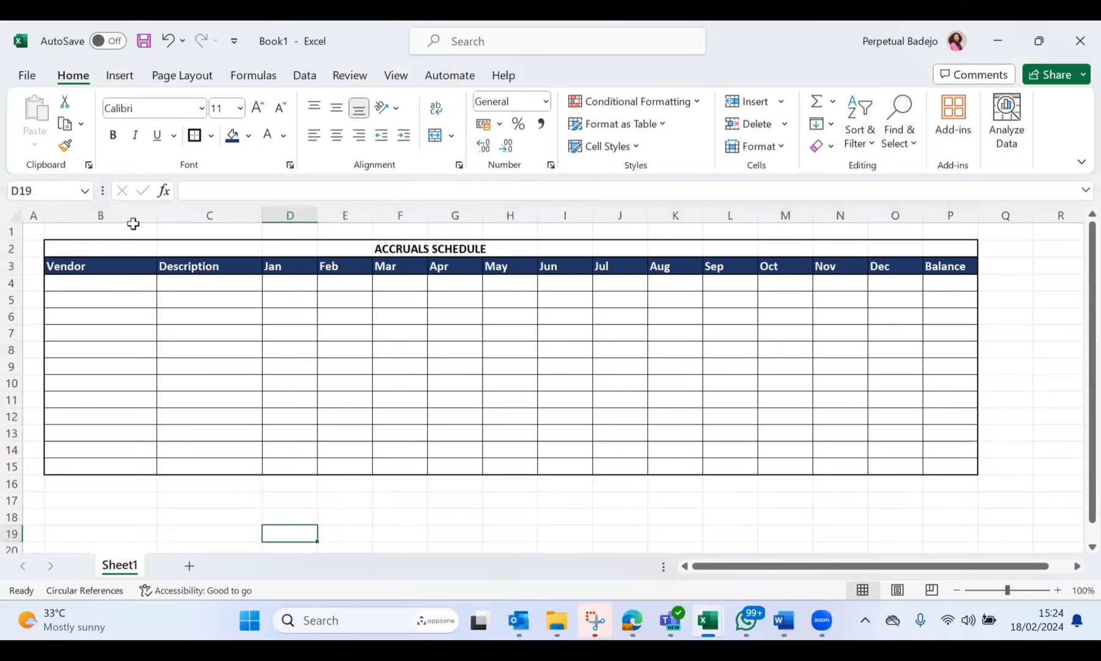
# Step: Merge and center the ACCRUALS SCHEDULE title across B2:P2
pyautogui.moveTo(71, 246); pyautogui.dragTo(942, 241)
pyautogui.click(435, 135)
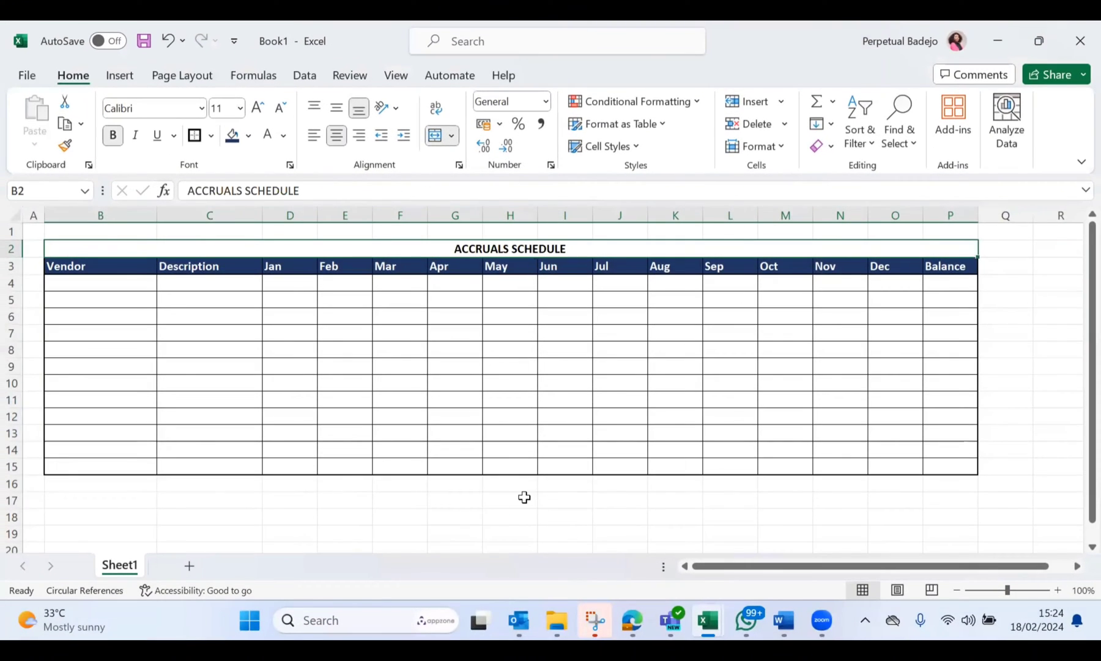
pyautogui.click(456, 516)
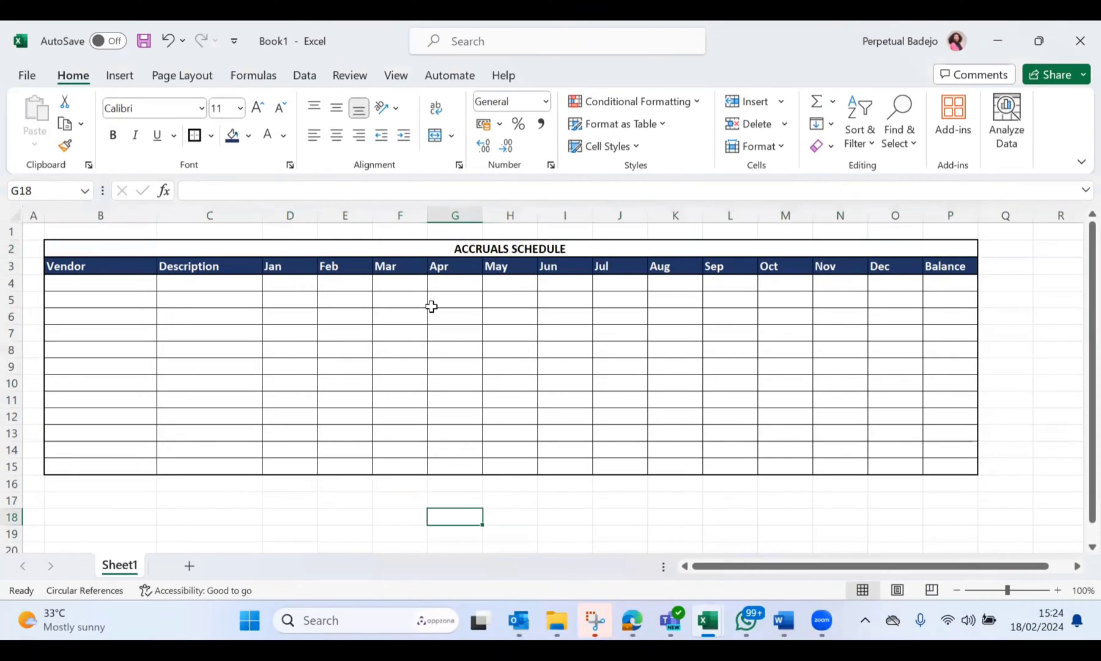
# Step: Hide the gridlines on the worksheet
pyautogui.click(16, 217)
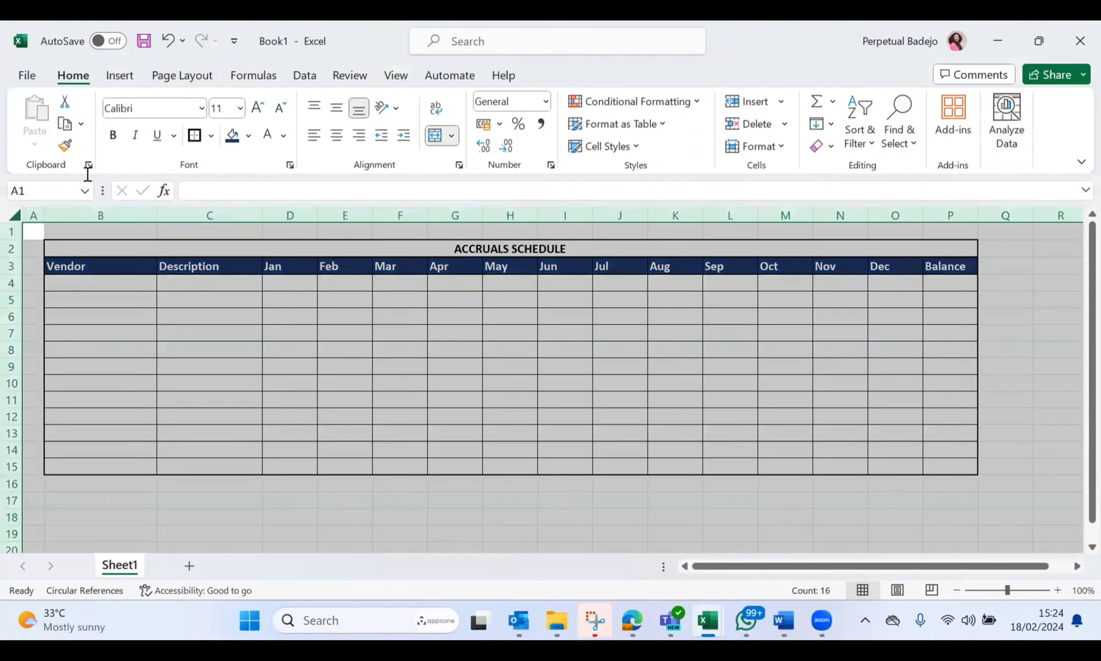
pyautogui.click(395, 75)
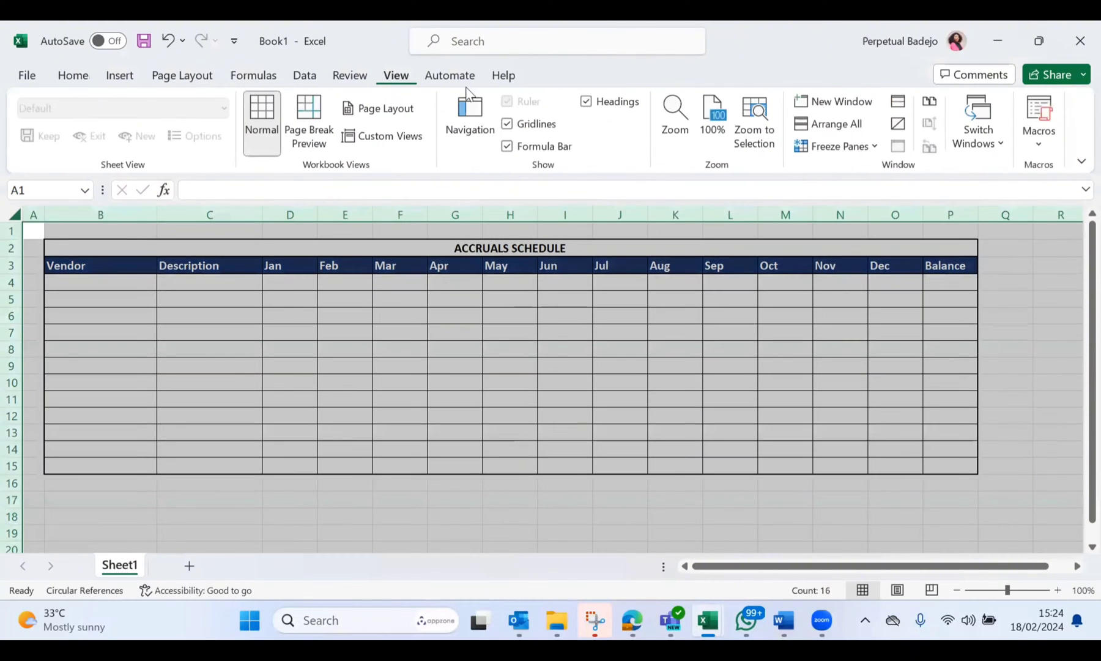
pyautogui.click(508, 125)
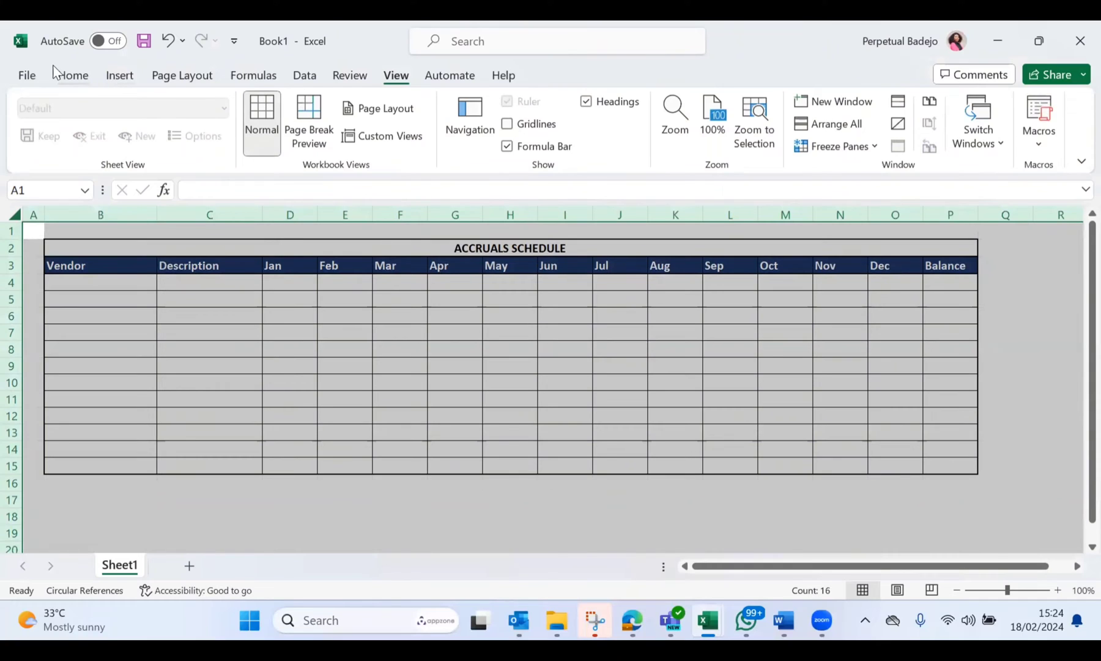
pyautogui.click(65, 78)
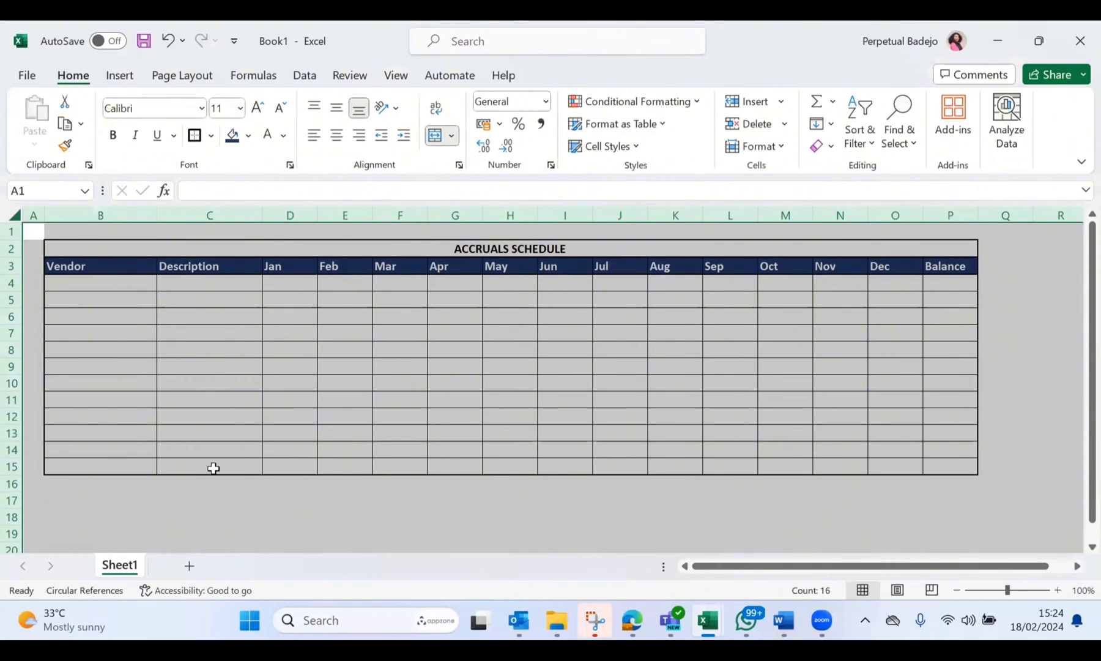
pyautogui.click(214, 468)
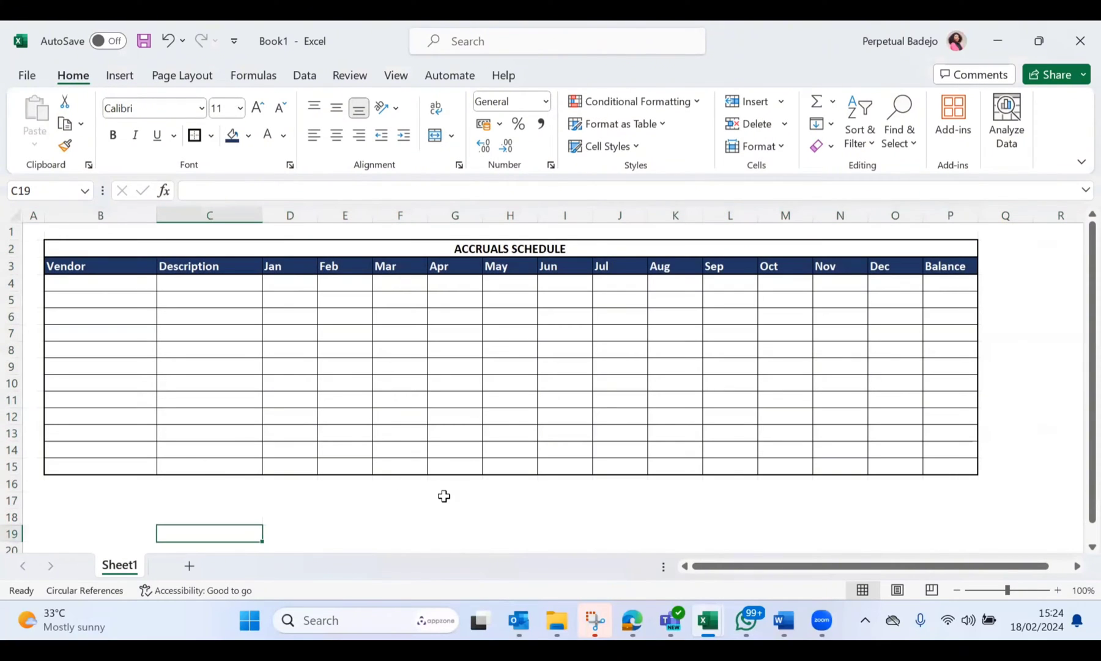
# Step: Enter the row label "TOTAL" in cell B15, the last row of the Vendor column
pyautogui.click(118, 465)
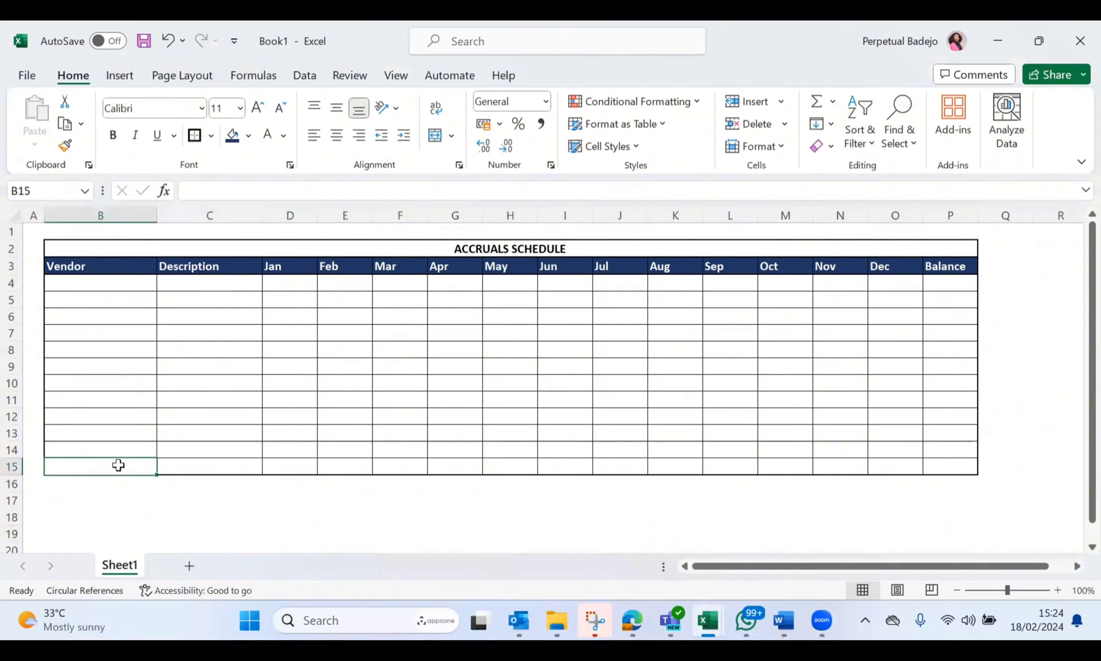
pyautogui.write('TOTAL')
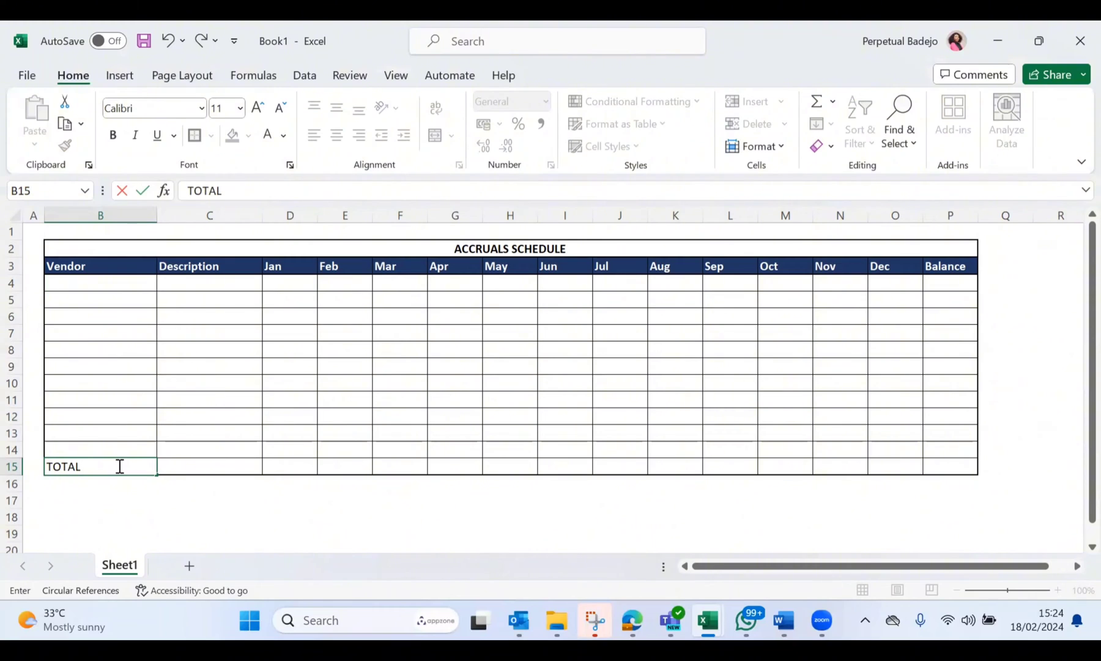
pyautogui.click(186, 467)
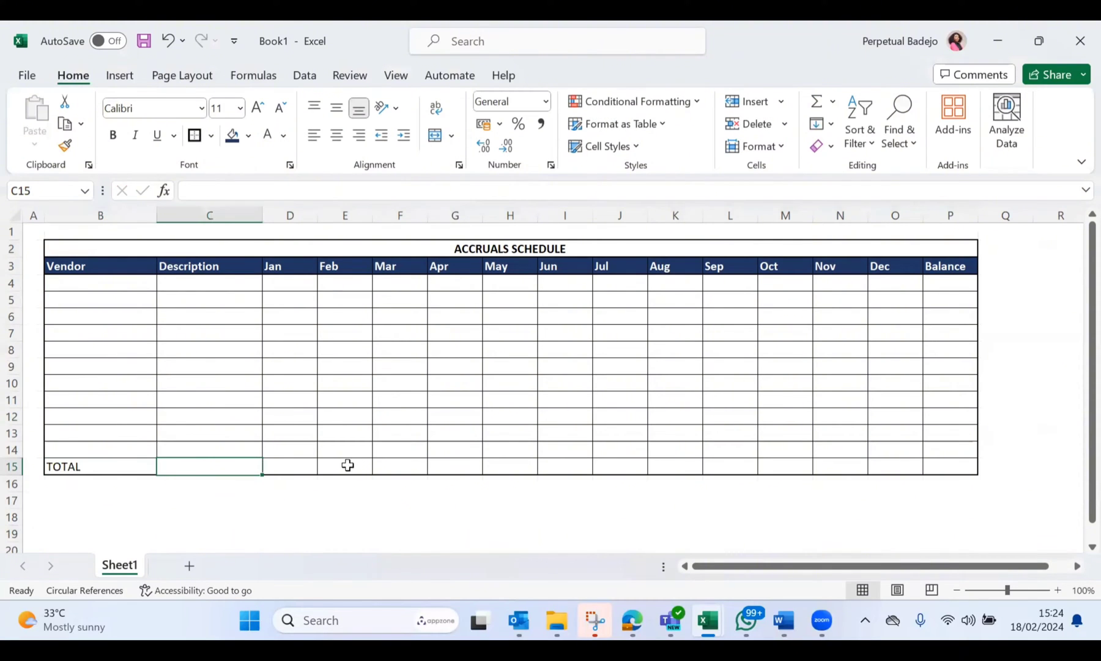
# Step: Bold the TOTAL label in B15 and widen the Jan and Feb columns
pyautogui.click(93, 465)
pyautogui.hotkey('ctrl', 'b')
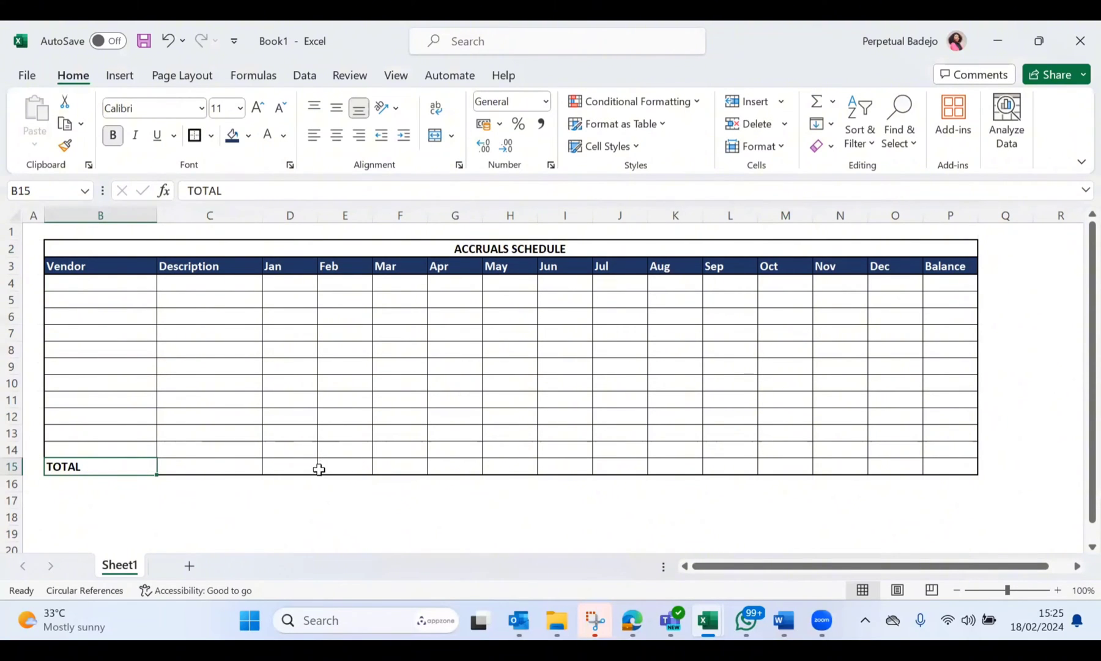
pyautogui.moveTo(315, 214); pyautogui.dragTo(403, 215)
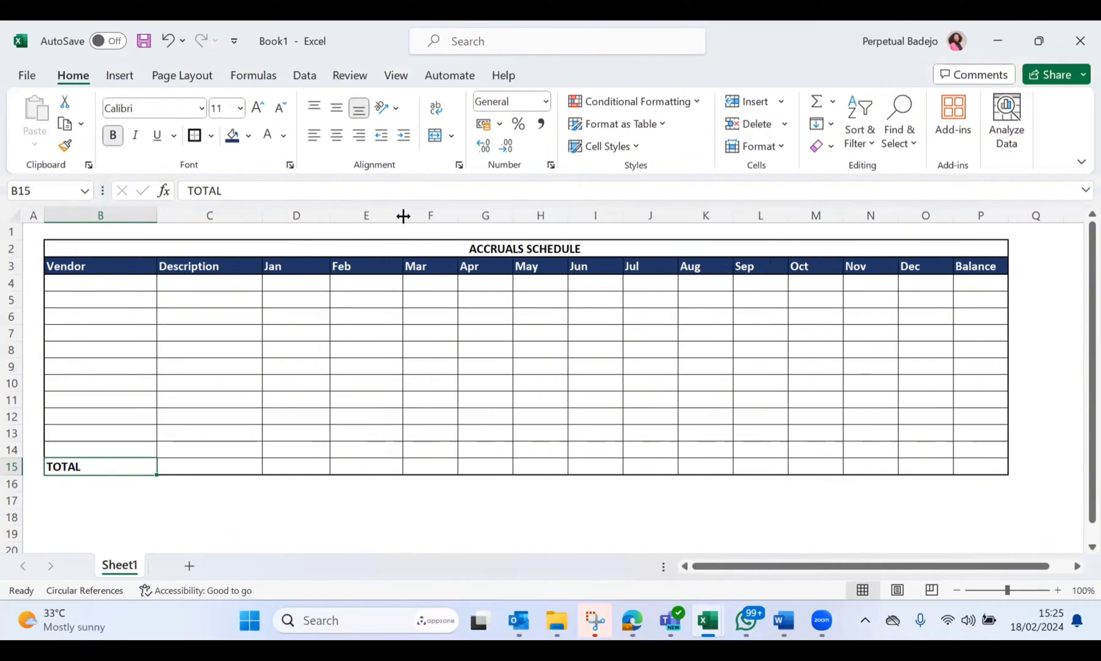
# Step: Enter the formula =SUM(D4:D14) in D15 to total the Jan column
pyautogui.click(279, 466)
pyautogui.hotkey('alt', '=')
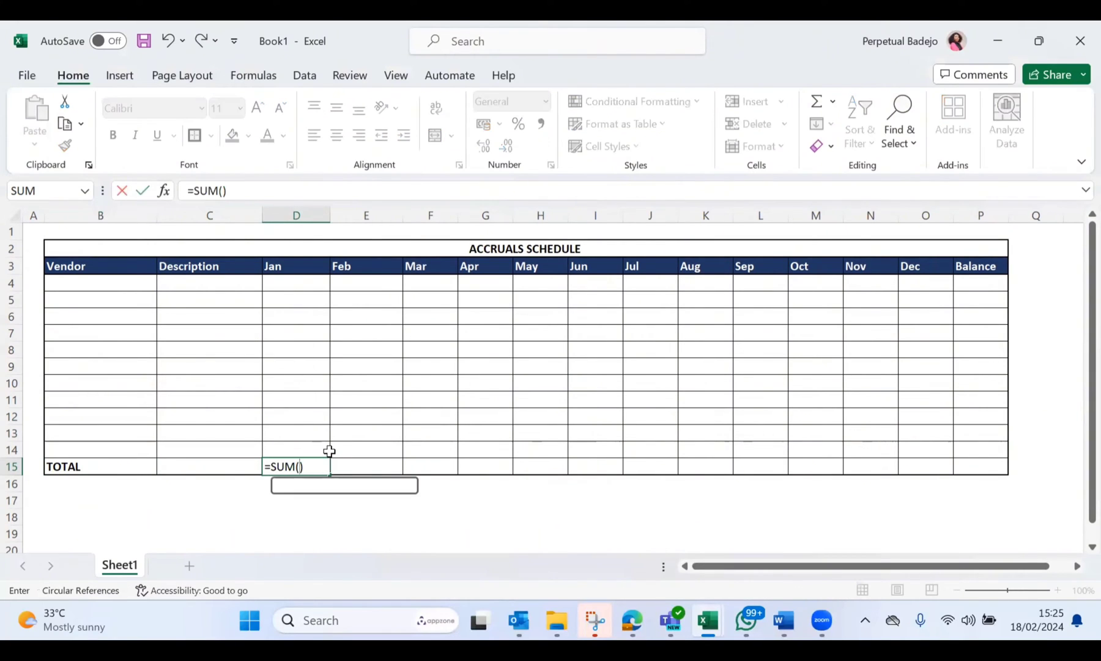
pyautogui.press('Escape')
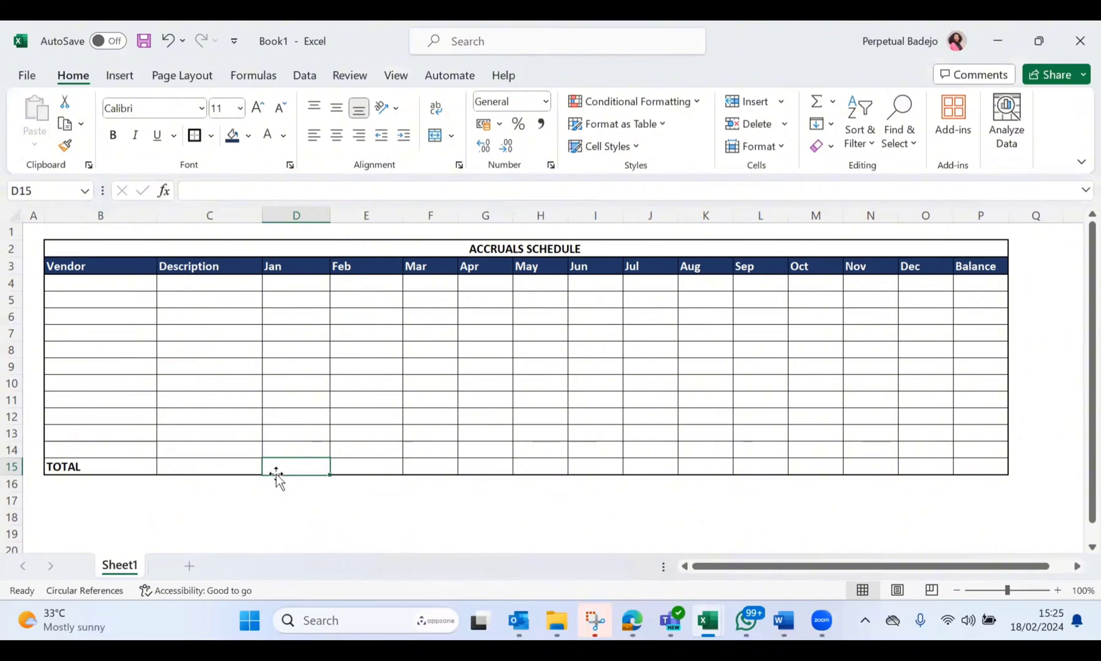
pyautogui.write('=SUM')
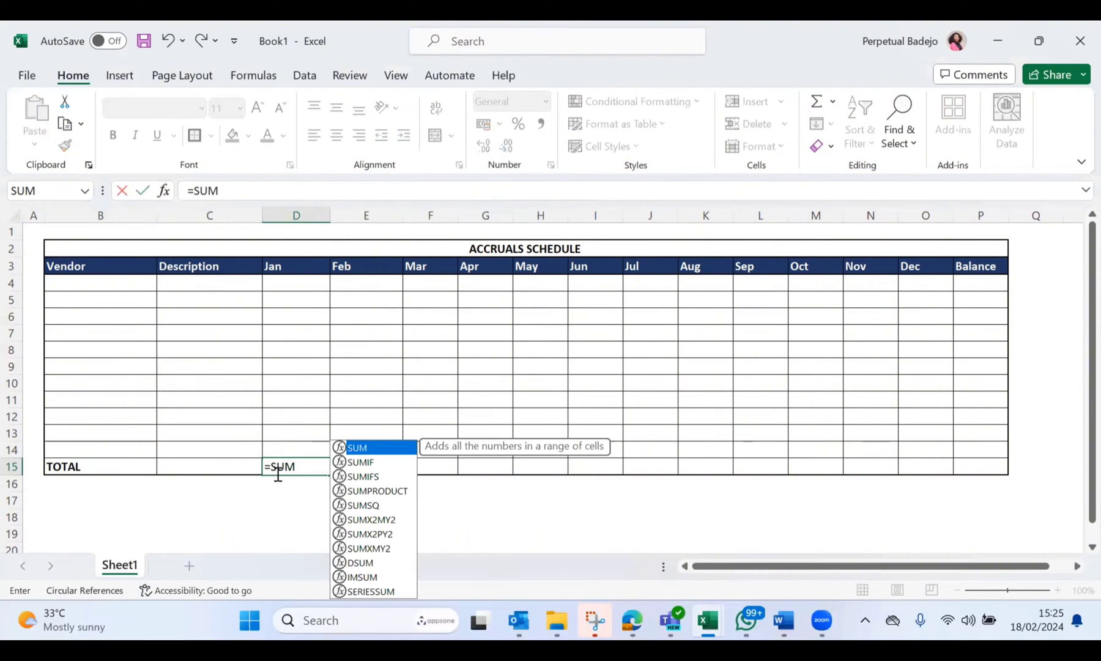
pyautogui.write('(')
pyautogui.moveTo(305, 285); pyautogui.dragTo(292, 450)
pyautogui.press('Return')
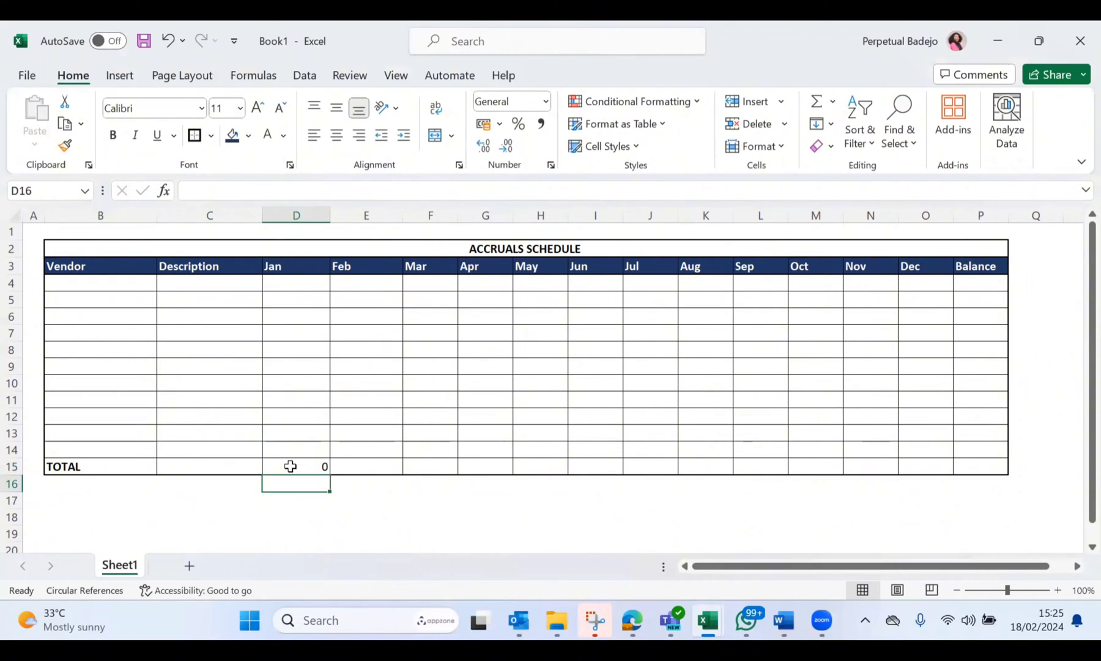
# Step: Fill the D15 sum formula across the TOTAL row through the Balance column, P15
pyautogui.click(310, 464)
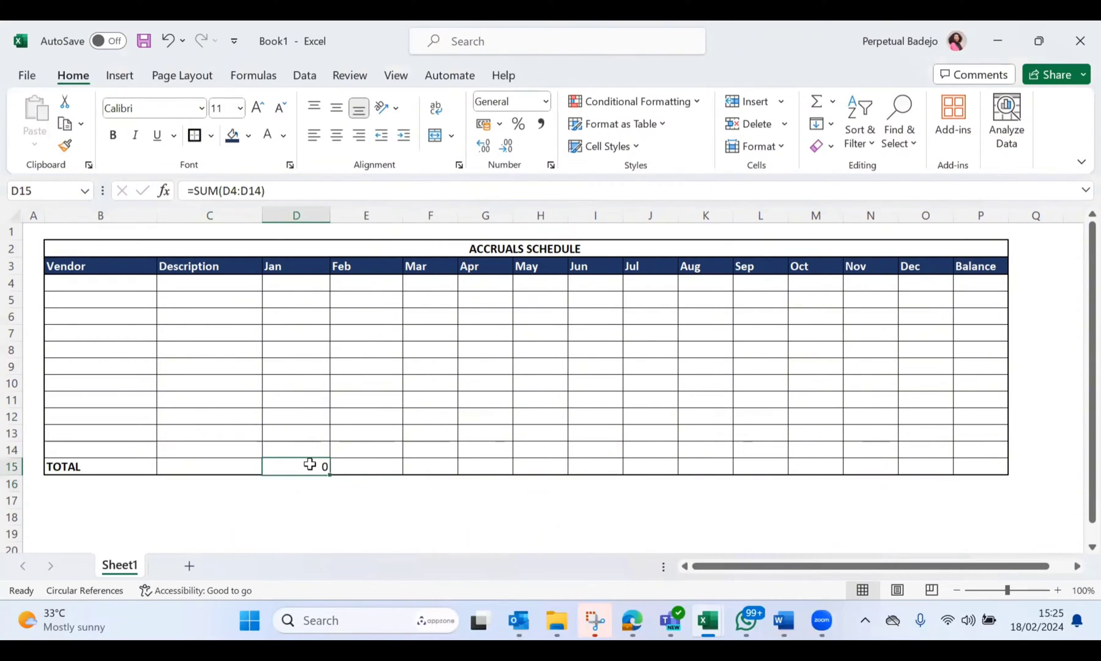
pyautogui.moveTo(310, 464); pyautogui.dragTo(962, 462)
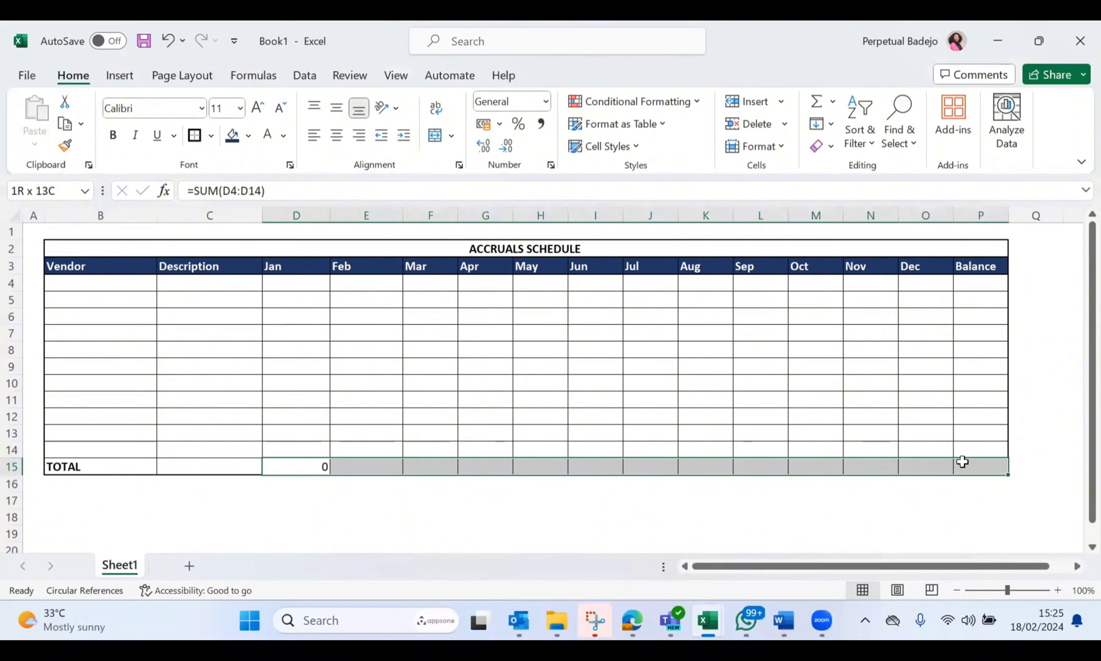
pyautogui.hotkey('ctrl', 'r')
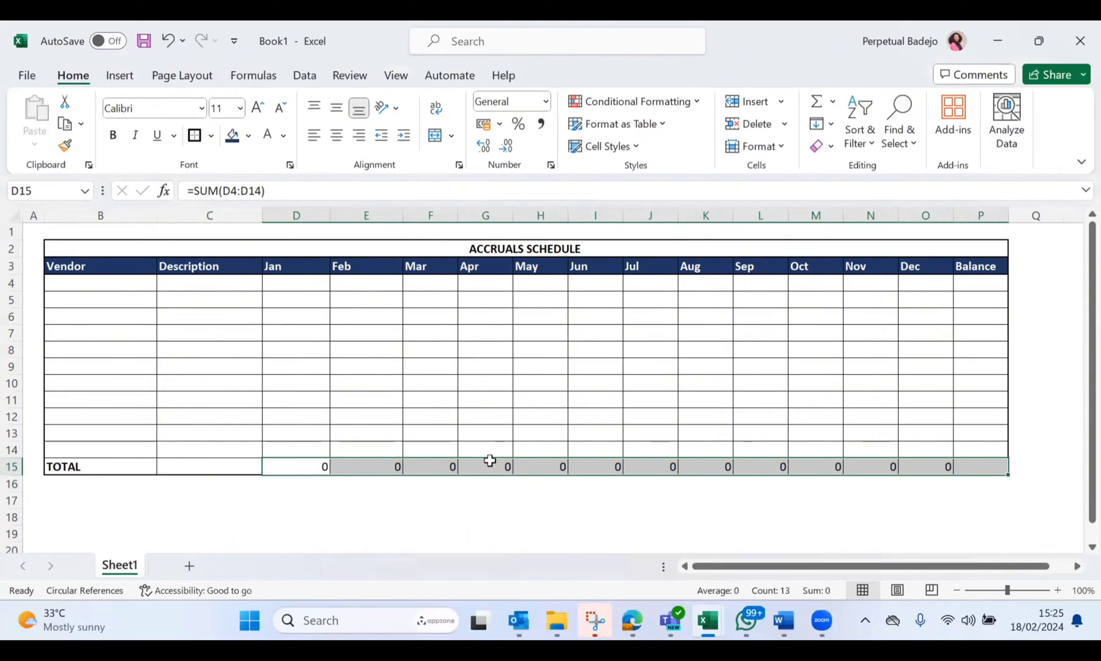
# Step: Put a thick outside border around the TOTAL row B15:P15
pyautogui.click(74, 462)
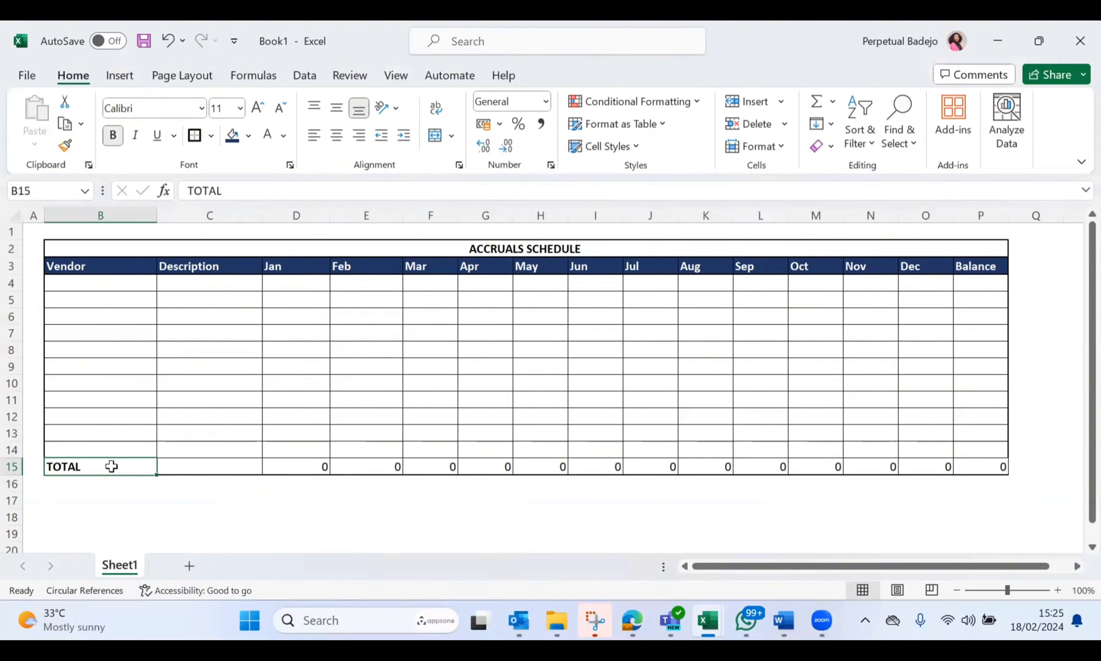
pyautogui.moveTo(321, 470); pyautogui.dragTo(987, 466)
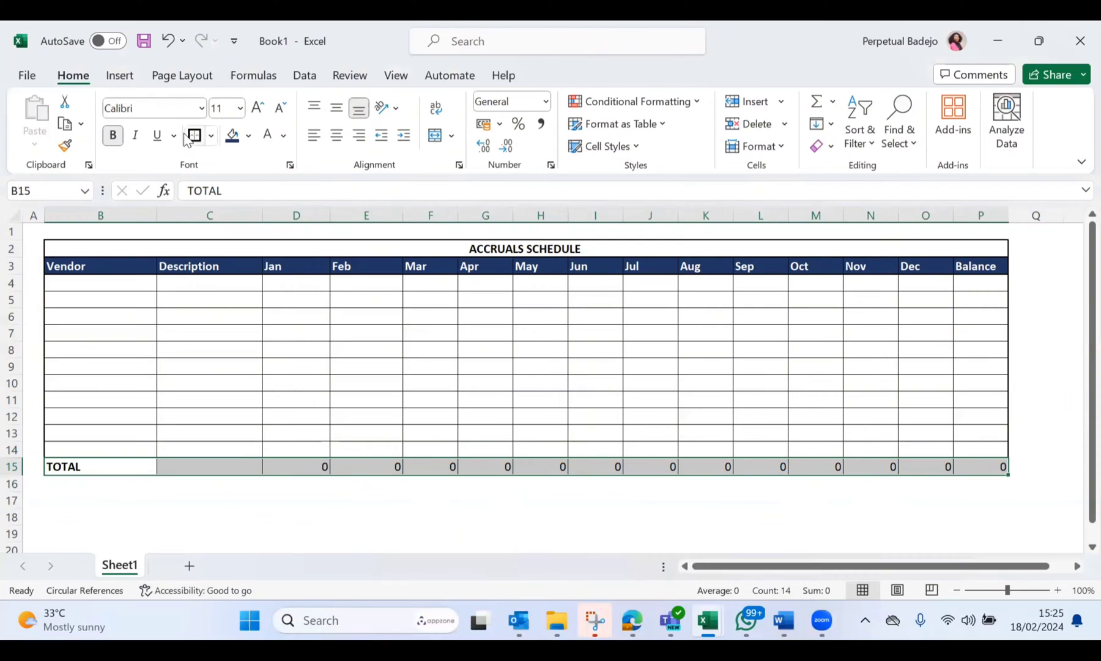
pyautogui.click(194, 136)
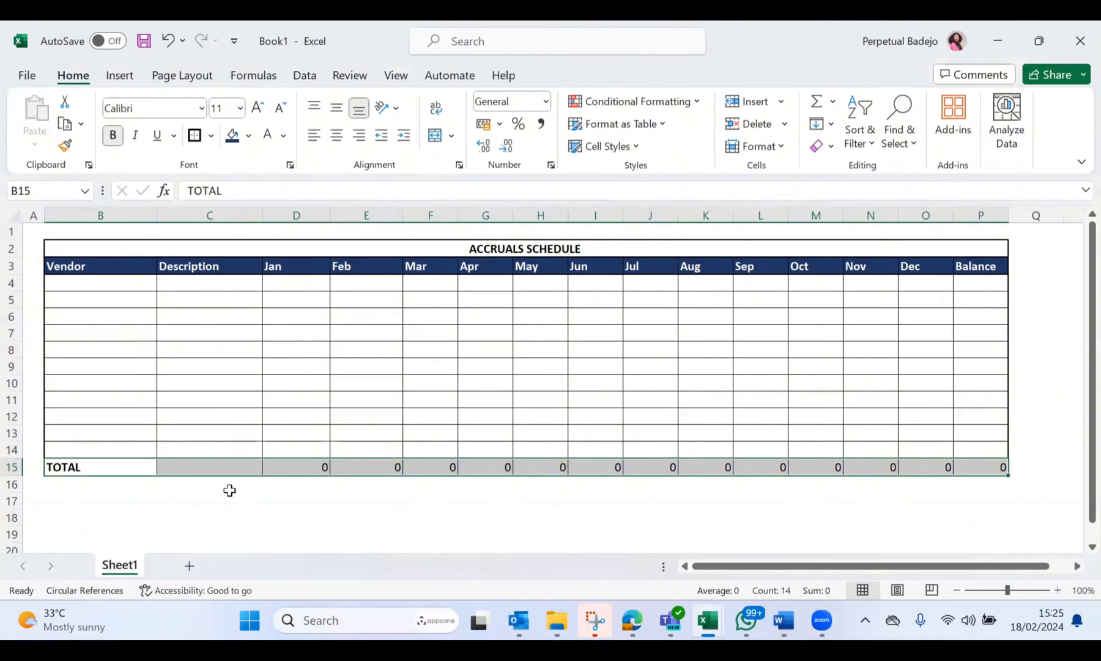
pyautogui.click(229, 493)
pyautogui.scroll(1, 388, 497)
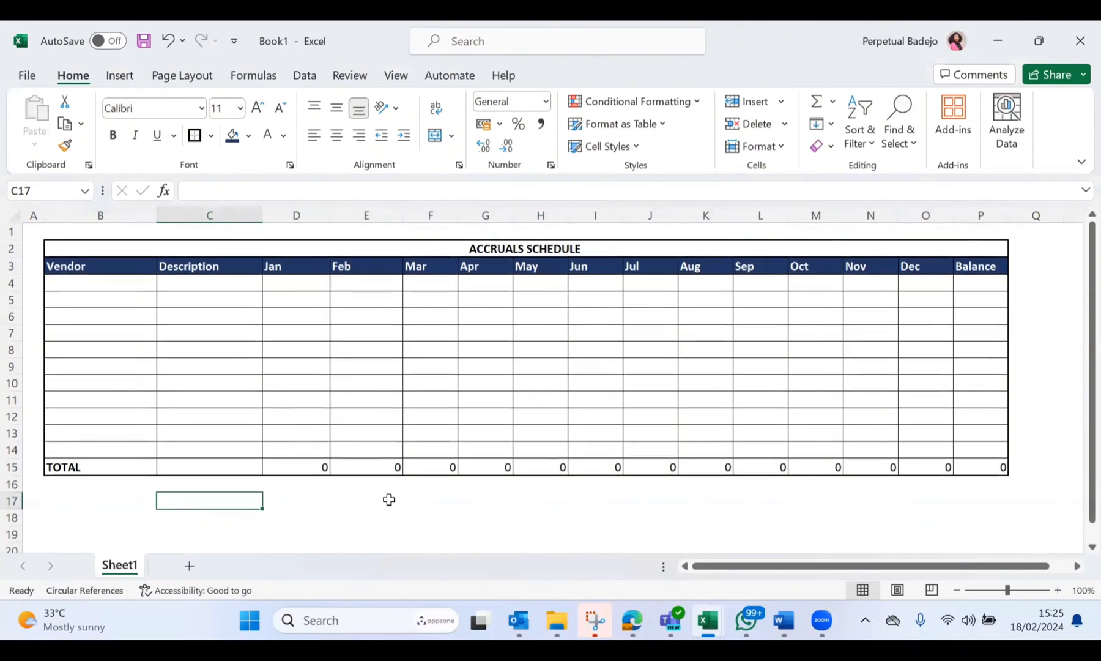
# Step: Enter the formula =SUM(D4:O4) in P4 and fill it down the Balance column to P14
pyautogui.click(990, 290)
pyautogui.write('=')
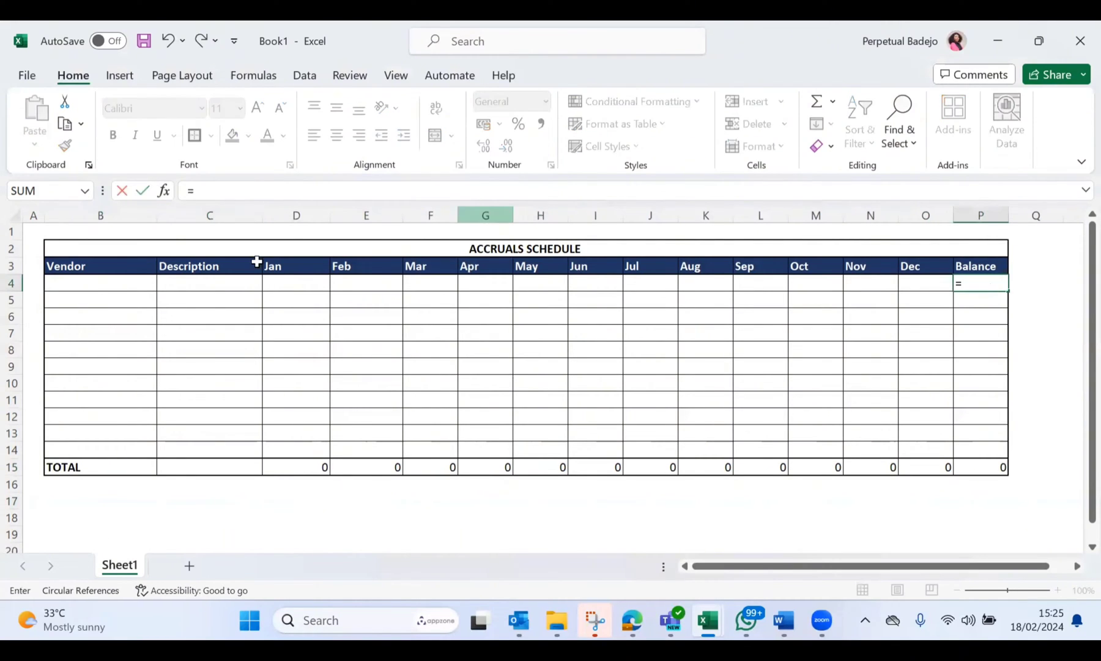
pyautogui.click(285, 281)
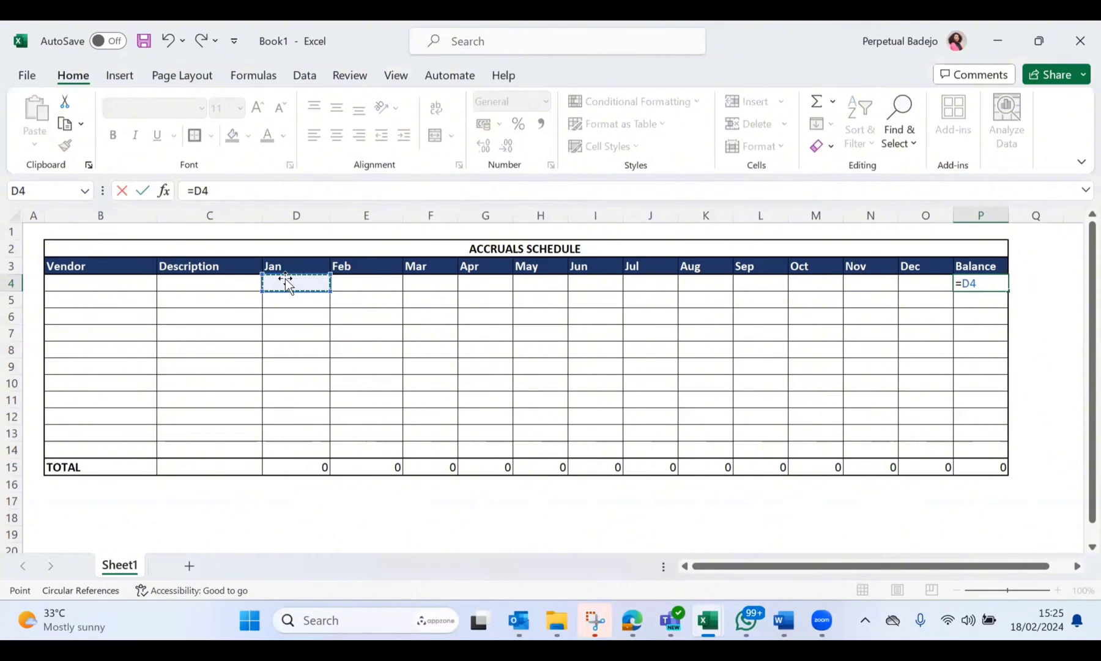
pyautogui.press('BackSpace')
pyautogui.press('BackSpace')
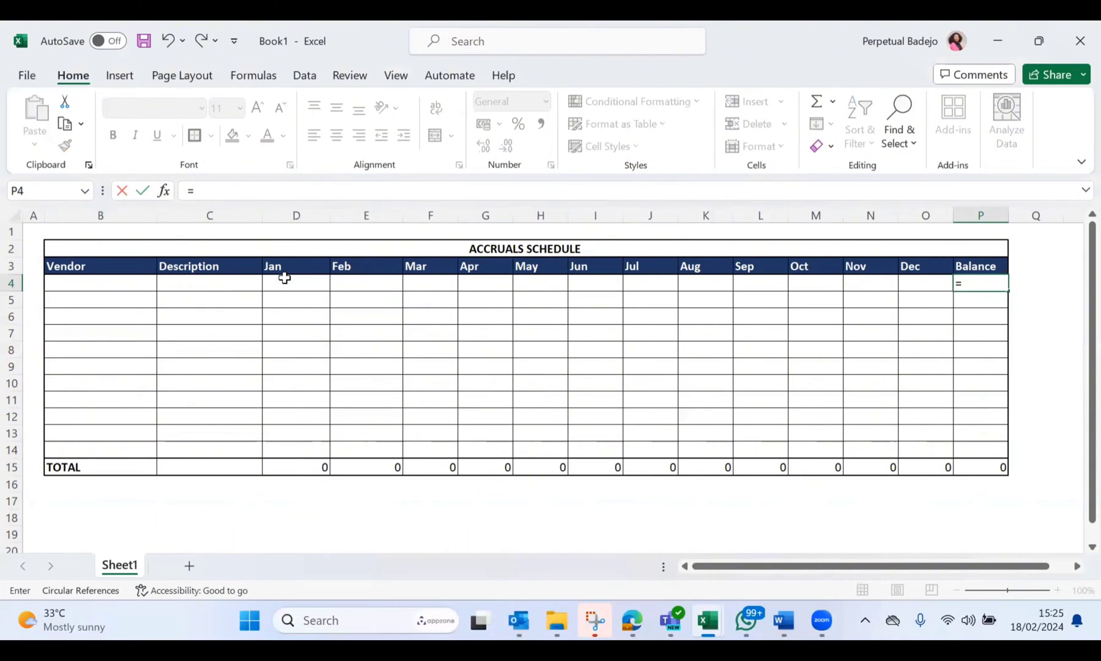
pyautogui.write('SUM(')
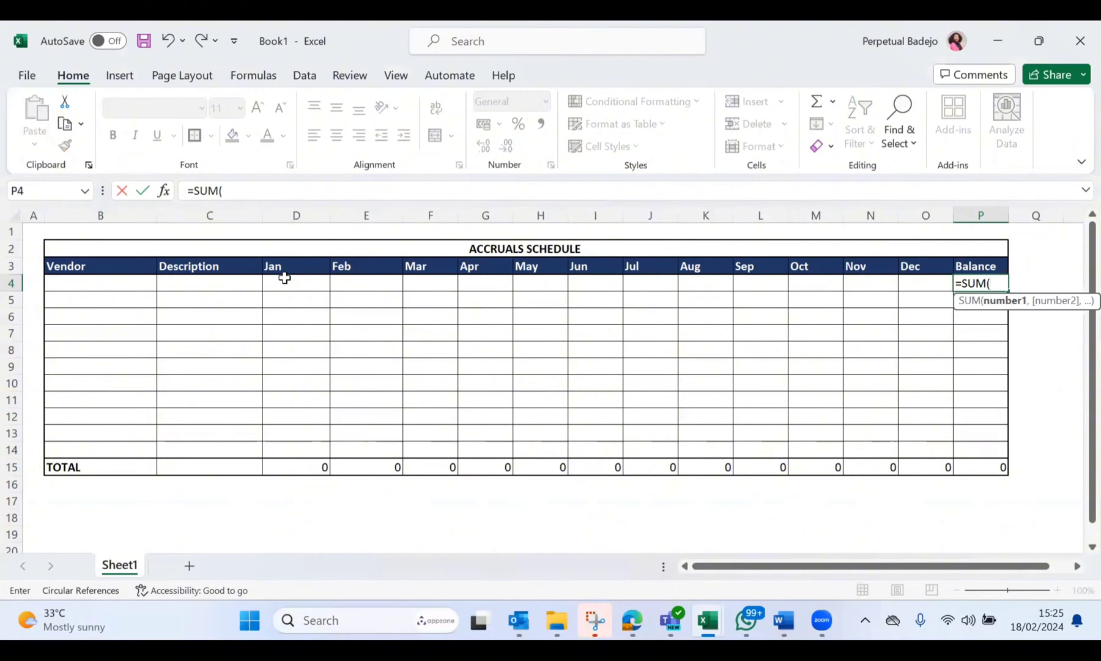
pyautogui.moveTo(289, 279); pyautogui.dragTo(916, 285)
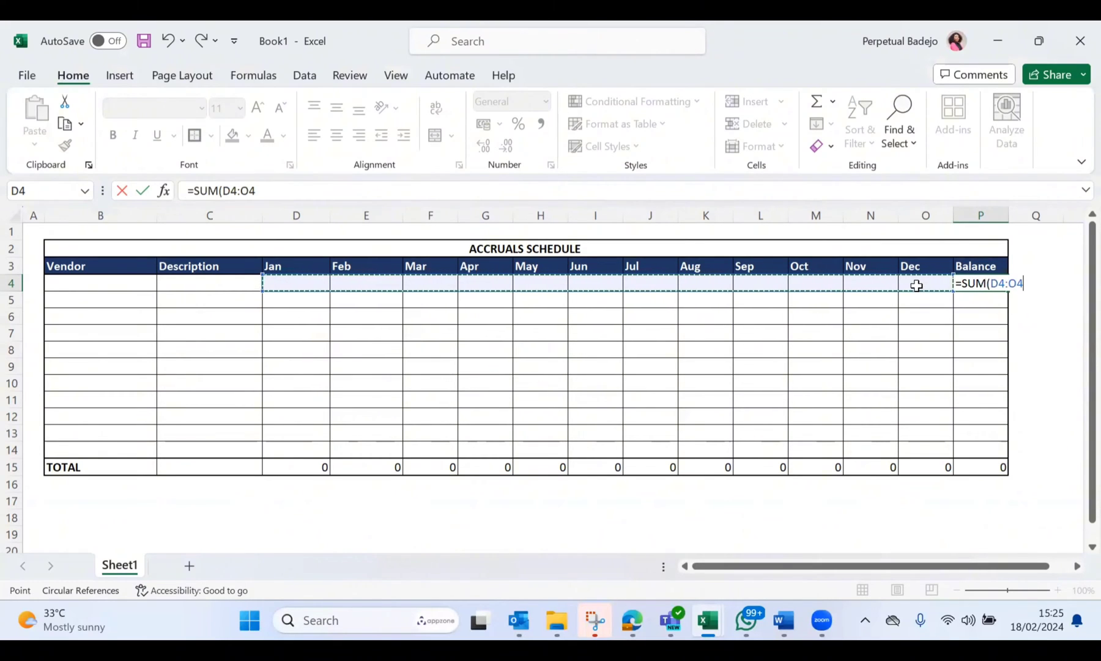
pyautogui.press('Return')
pyautogui.click(999, 283)
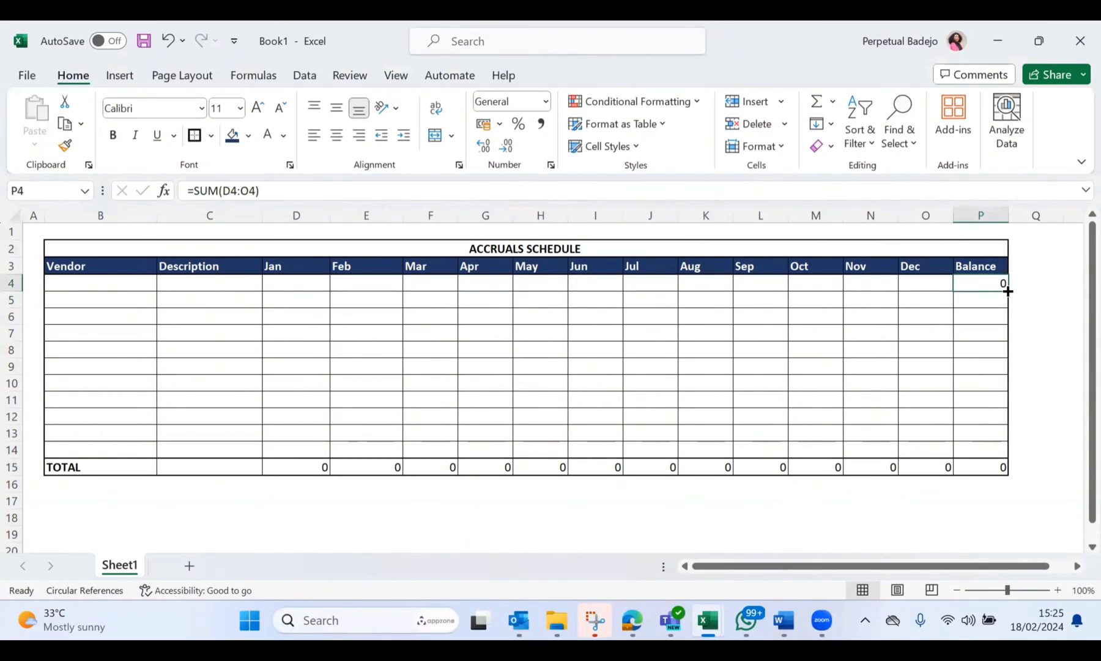
pyautogui.moveTo(1007, 304); pyautogui.dragTo(993, 454)
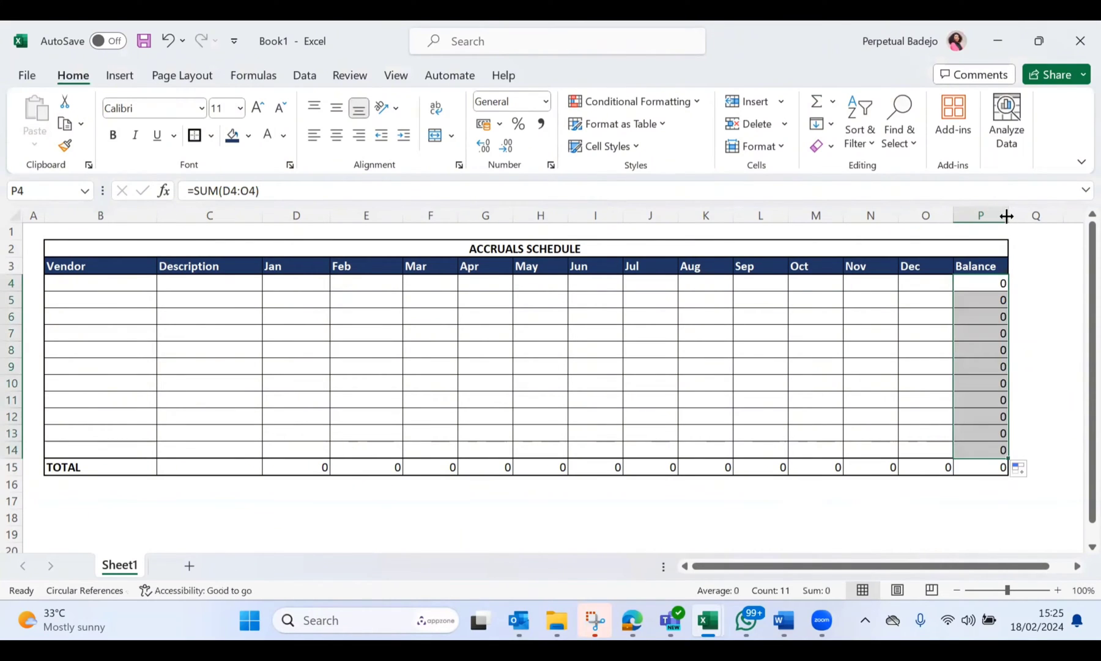
# Step: Widen the Balance column and the Description column
pyautogui.moveTo(1007, 216); pyautogui.dragTo(1035, 212)
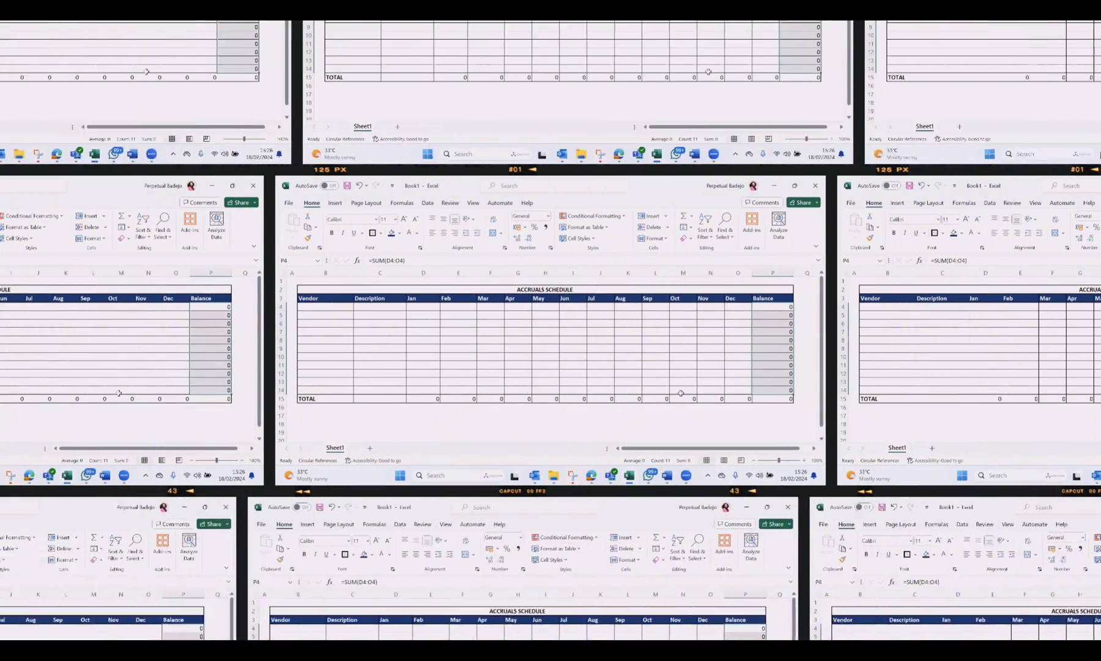
pyautogui.click(670, 416)
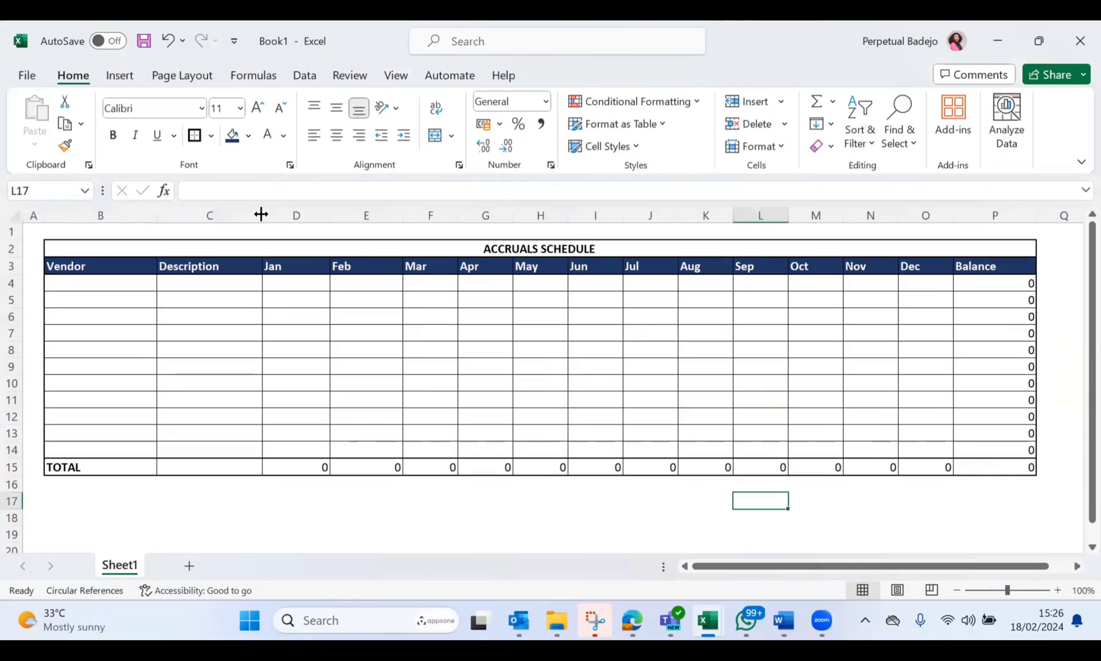
pyautogui.moveTo(402, 271); pyautogui.dragTo(439, 268)
pyautogui.moveTo(332, 208); pyautogui.dragTo(332, 208)
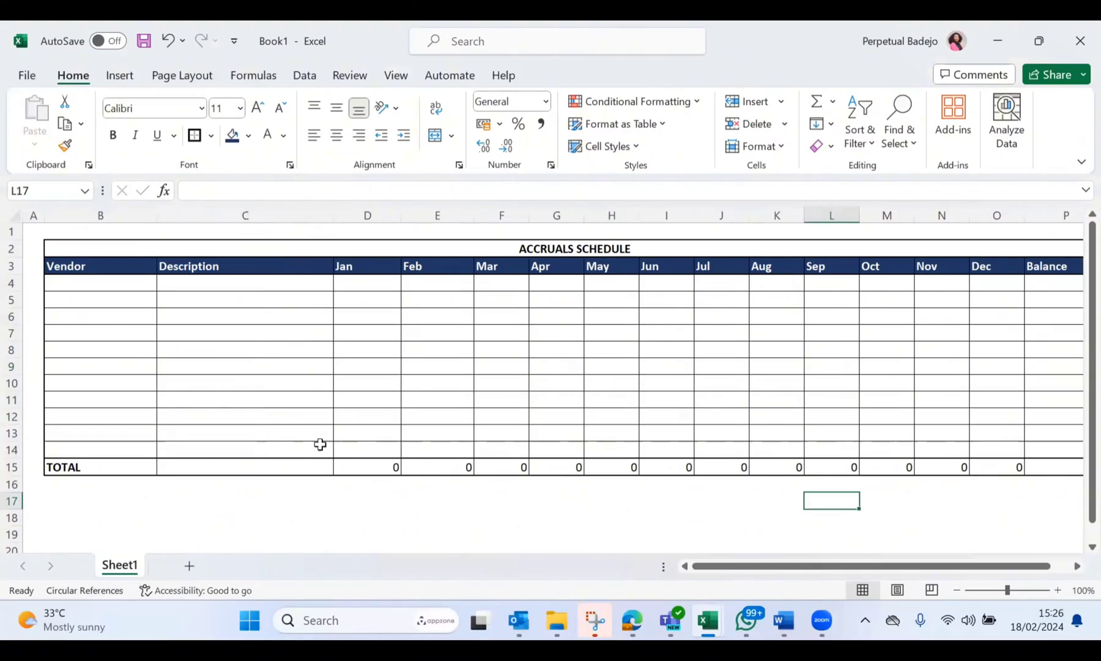
# Step: Begin an example scenario in C17 below the schedule with "Quic Quic Limited has engaged the service of KPMG Nigeria to"
pyautogui.click(315, 497)
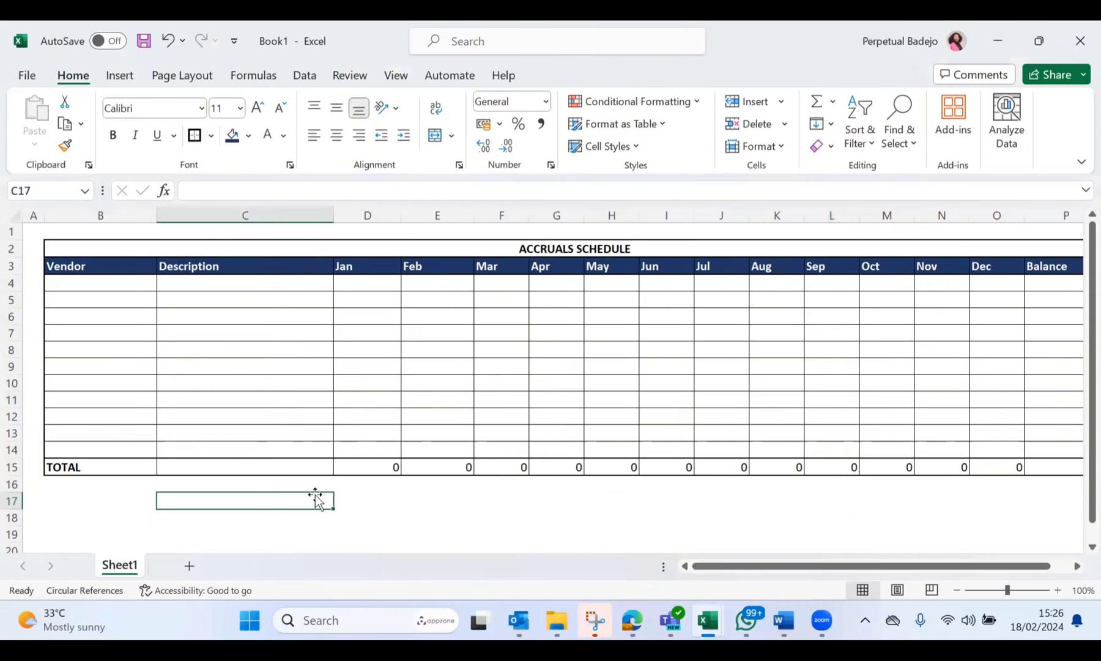
pyautogui.scroll(-2, 315, 496)
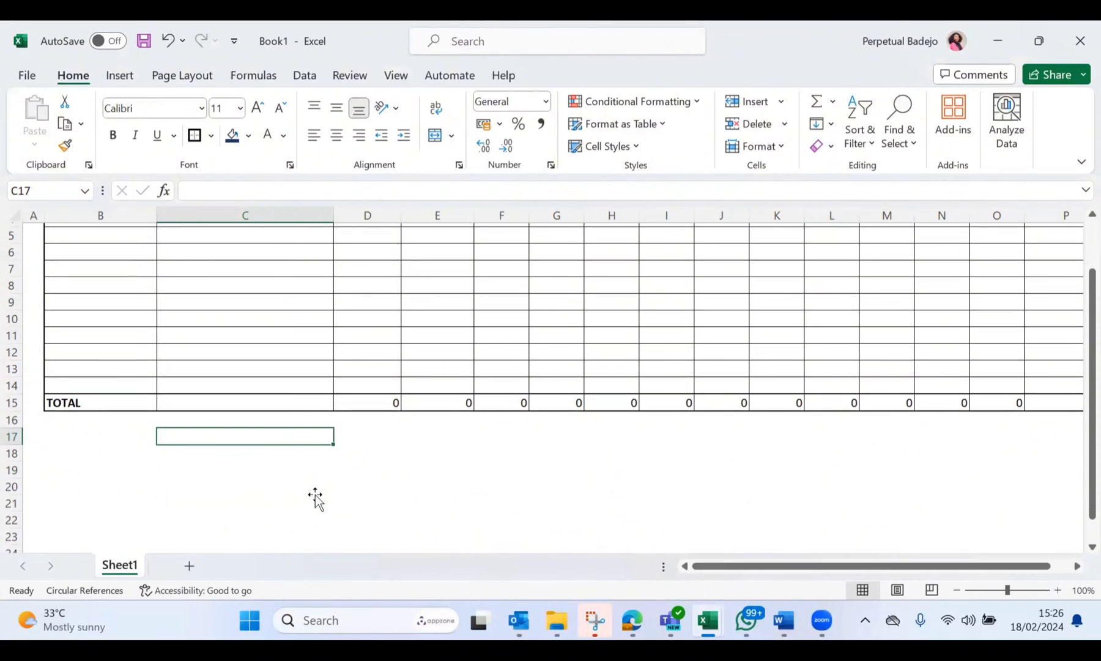
pyautogui.scroll(2, 315, 497)
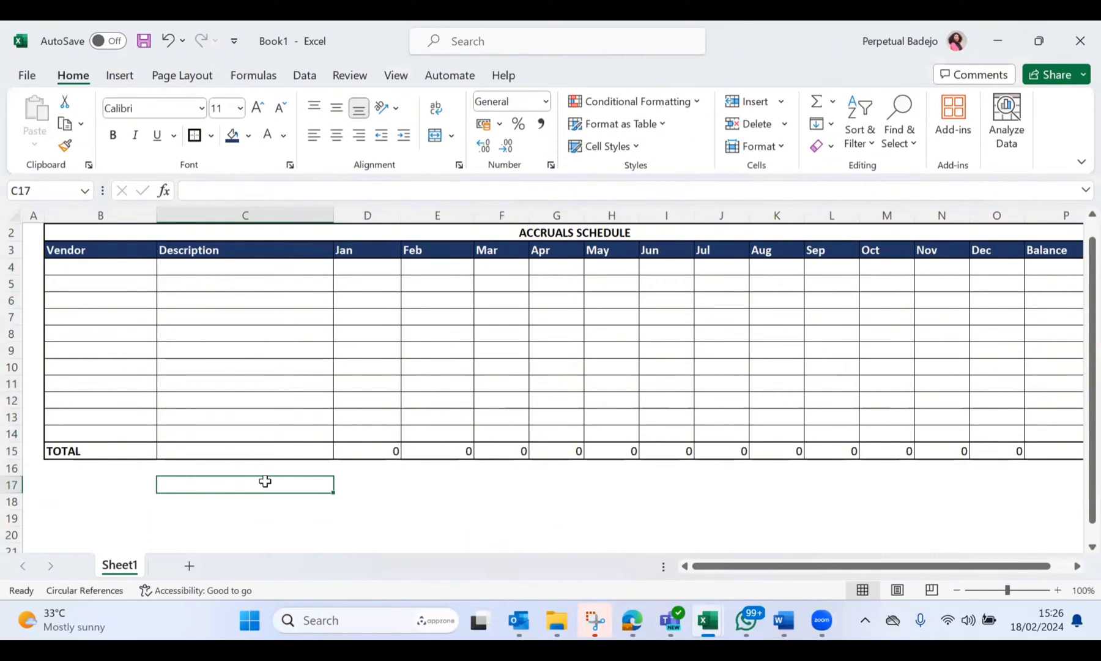
pyautogui.write('Quic ')
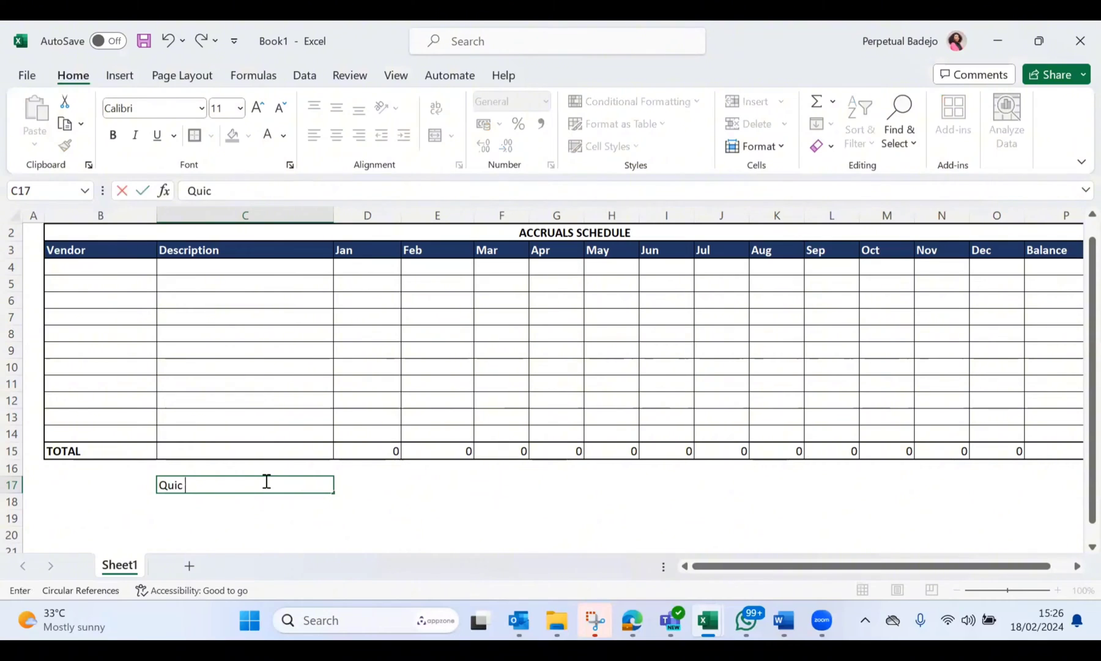
pyautogui.write('Quic Limit')
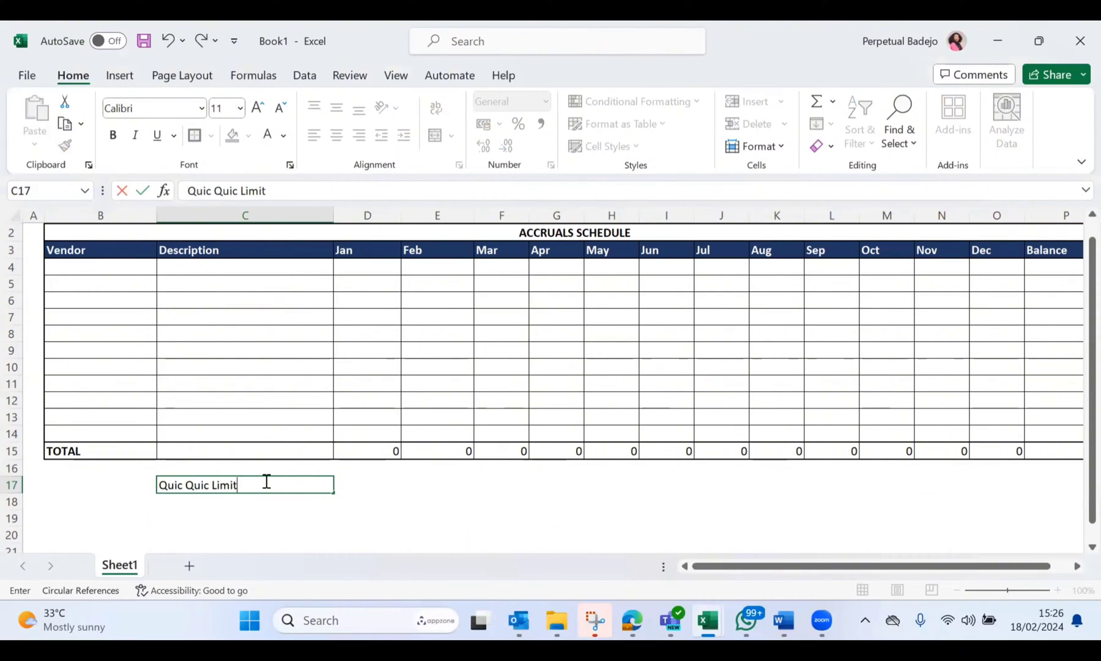
pyautogui.write('ed has engaged the servi')
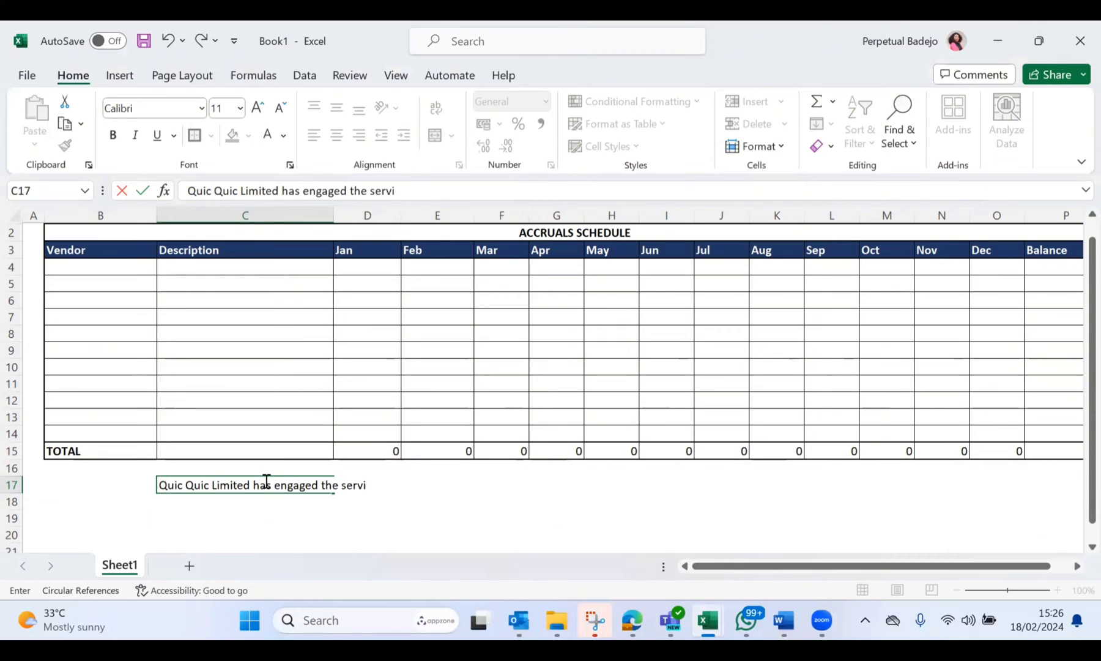
pyautogui.write('ce of KPM')
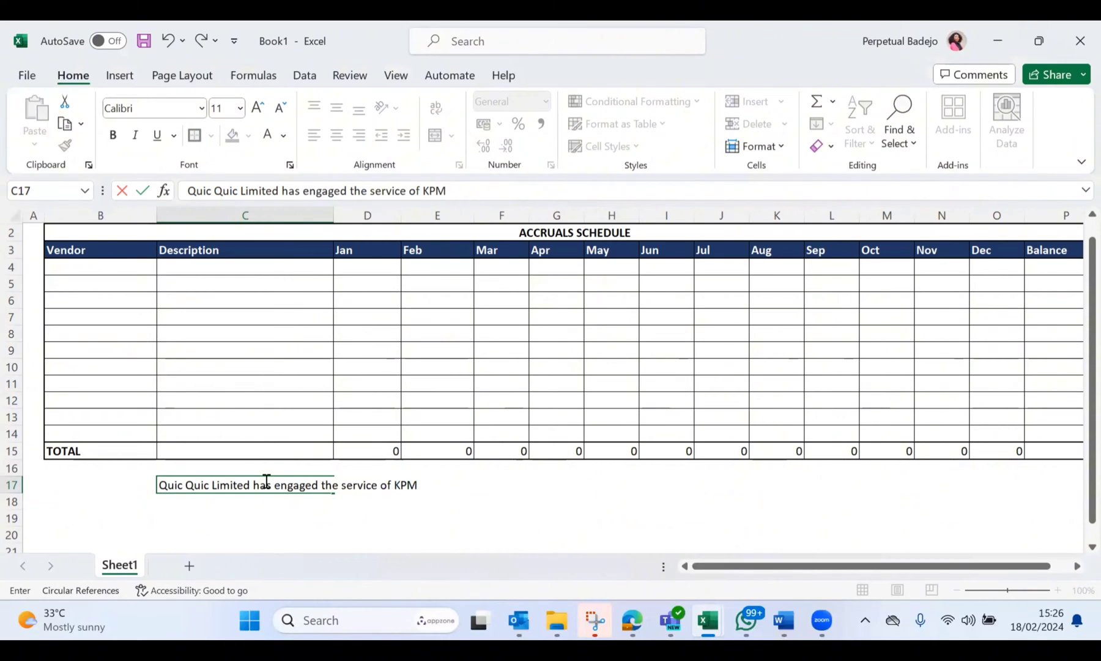
pyautogui.write('G Nigeria to audit')
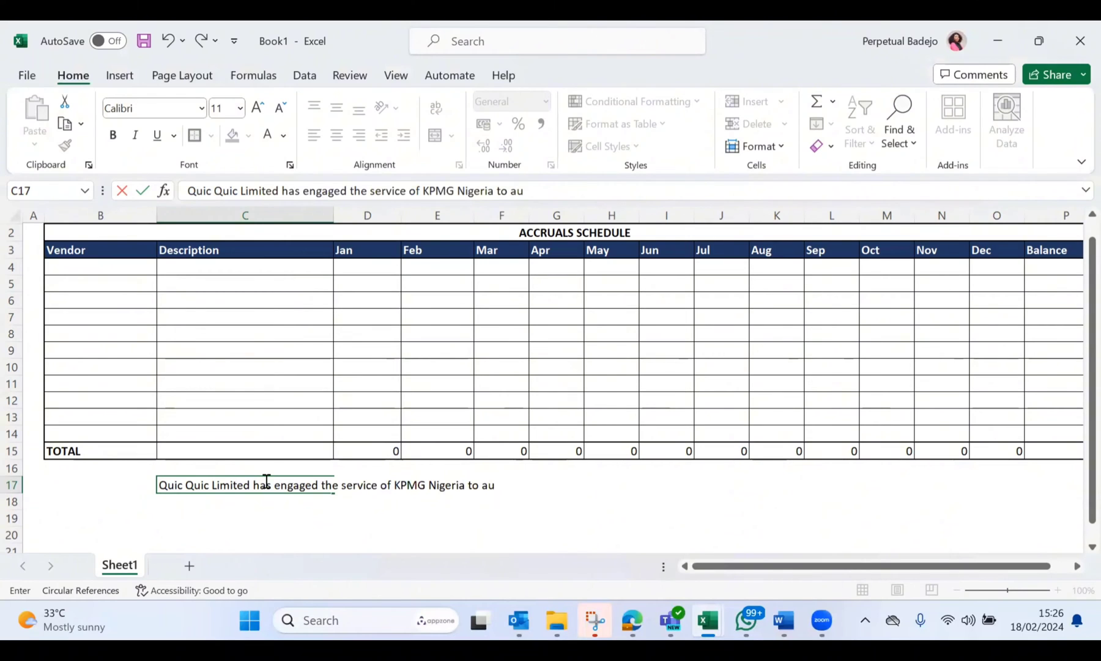
pyautogui.press('BackSpace')
pyautogui.press('BackSpace')
pyautogui.press('BackSpace')
pyautogui.press('BackSpace')
pyautogui.press('BackSpace')
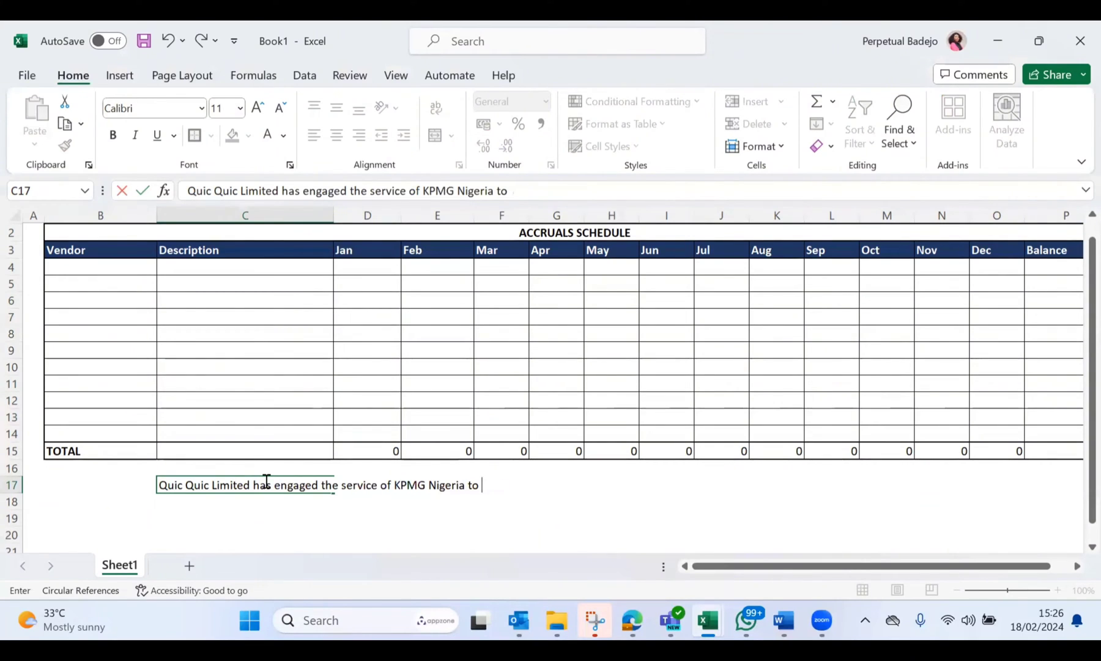
# Step: Continue the C17 scenario with "provide financial services for its 2024 FY"
pyautogui.write('provide finn')
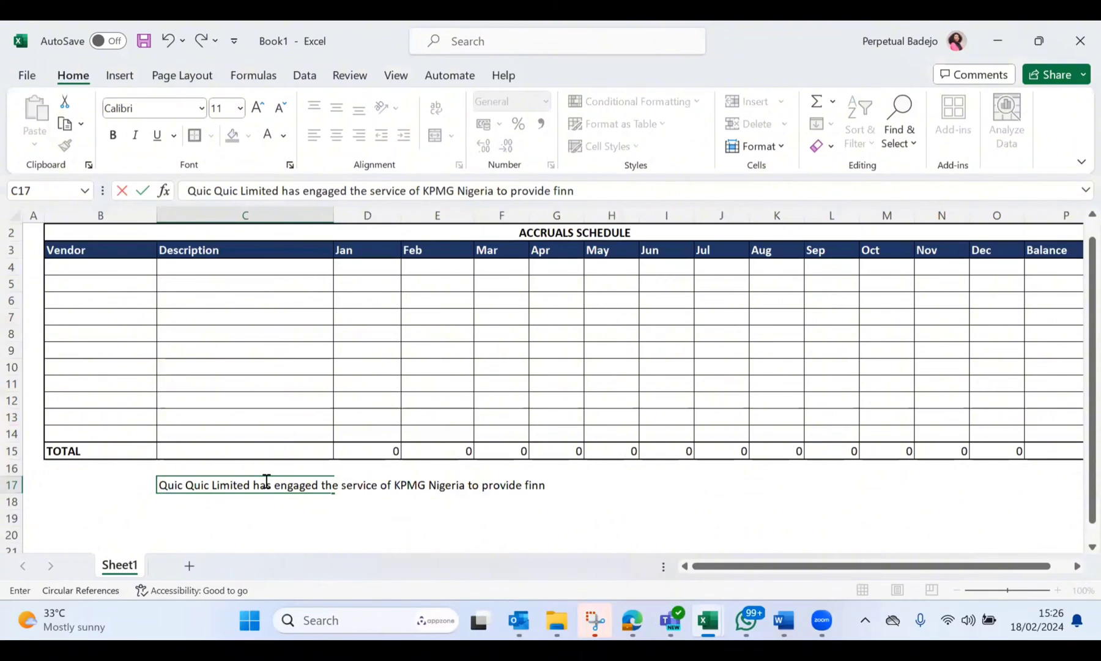
pyautogui.press('BackSpace')
pyautogui.write('ancil')
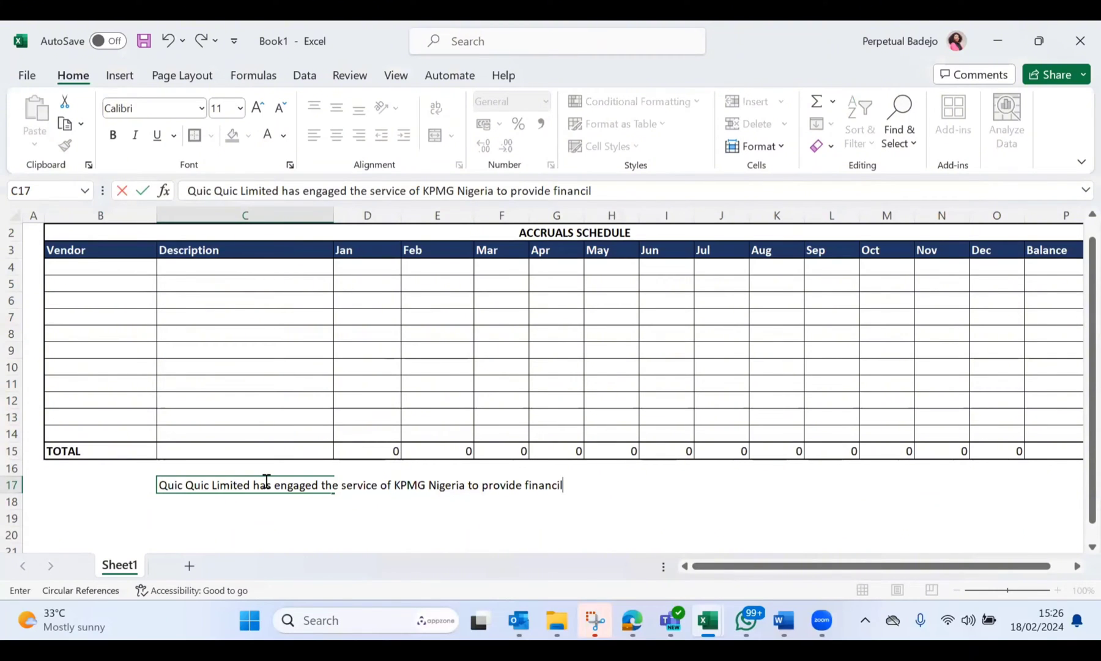
pyautogui.press('BackSpace')
pyautogui.write('al serv')
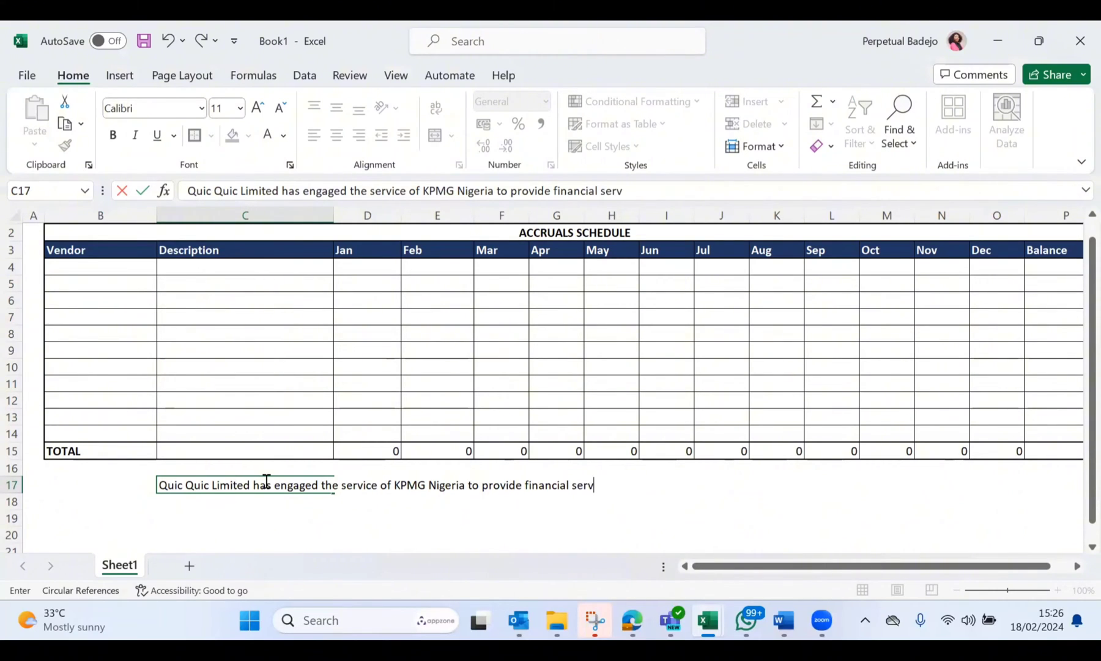
pyautogui.write('ices for it')
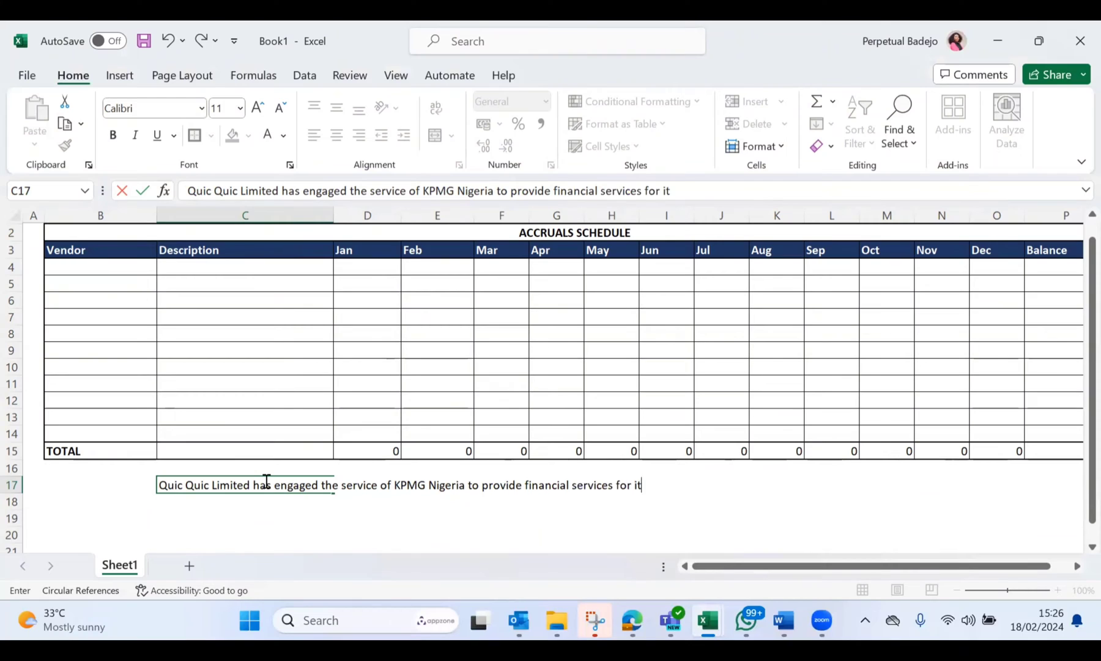
pyautogui.write('s 2024 F')
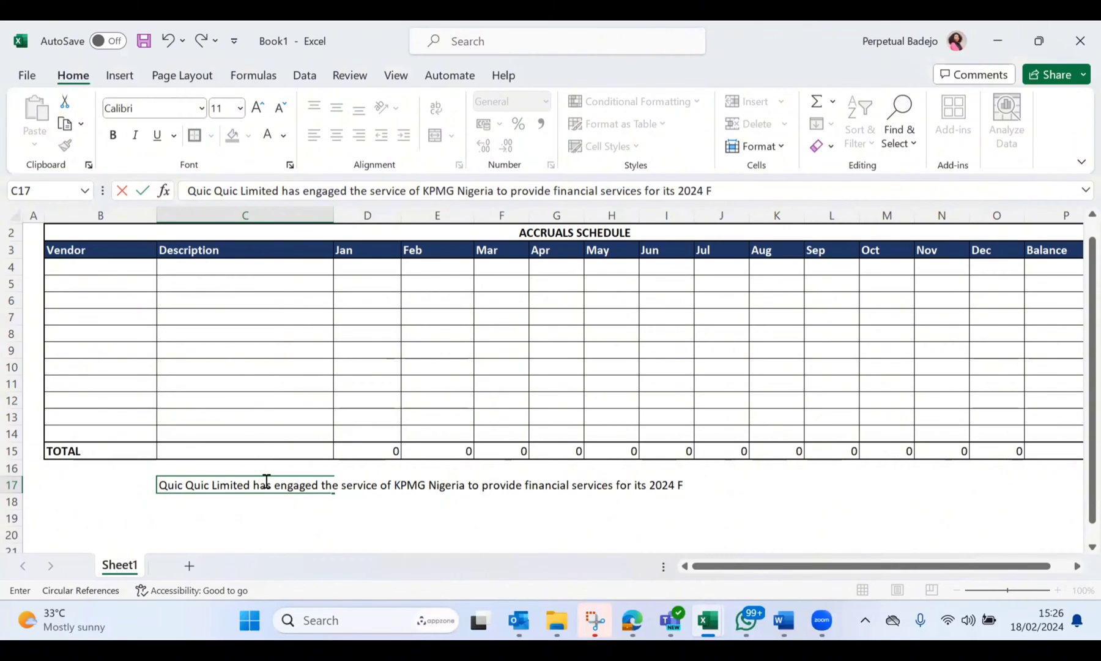
pyautogui.write('Y, they have agreed')
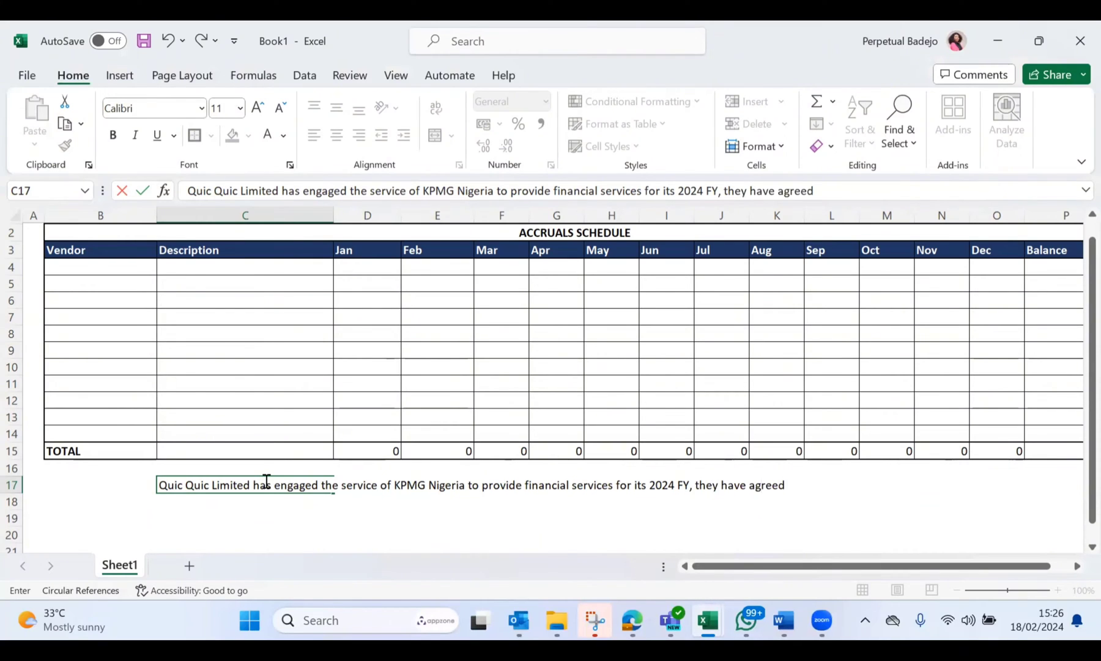
pyautogui.write(' an annual')
pyautogui.write(' r')
# Step: Complete the C17 scenario with ", they have agreed an annual retainer of N2,400,000"
pyautogui.press('BackSpace')
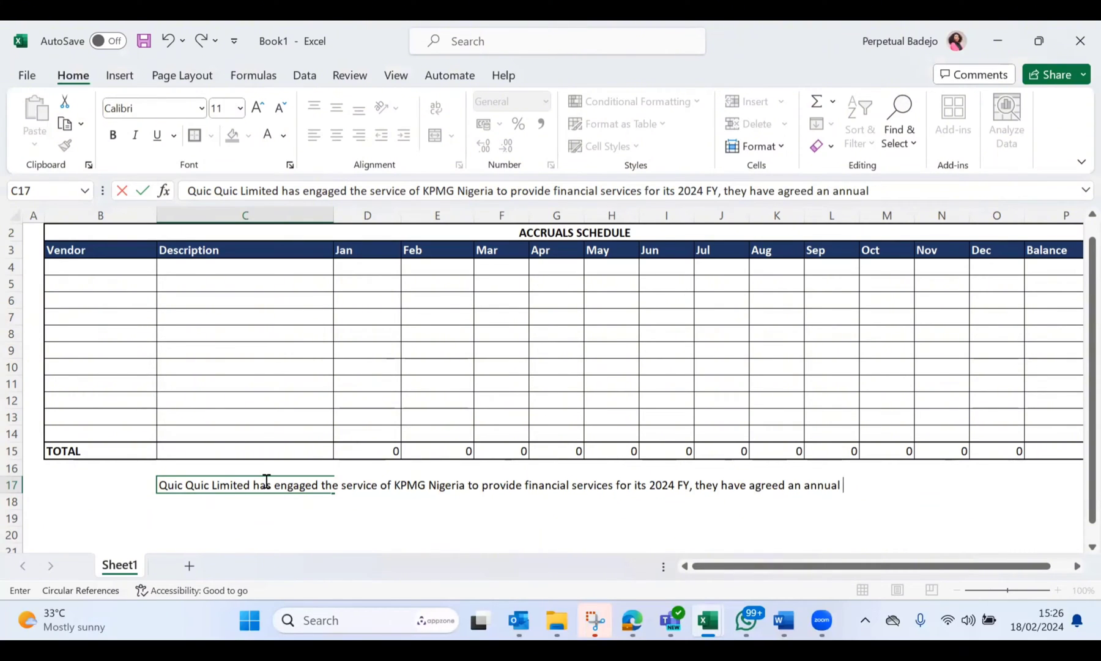
pyautogui.write('retainer of ')
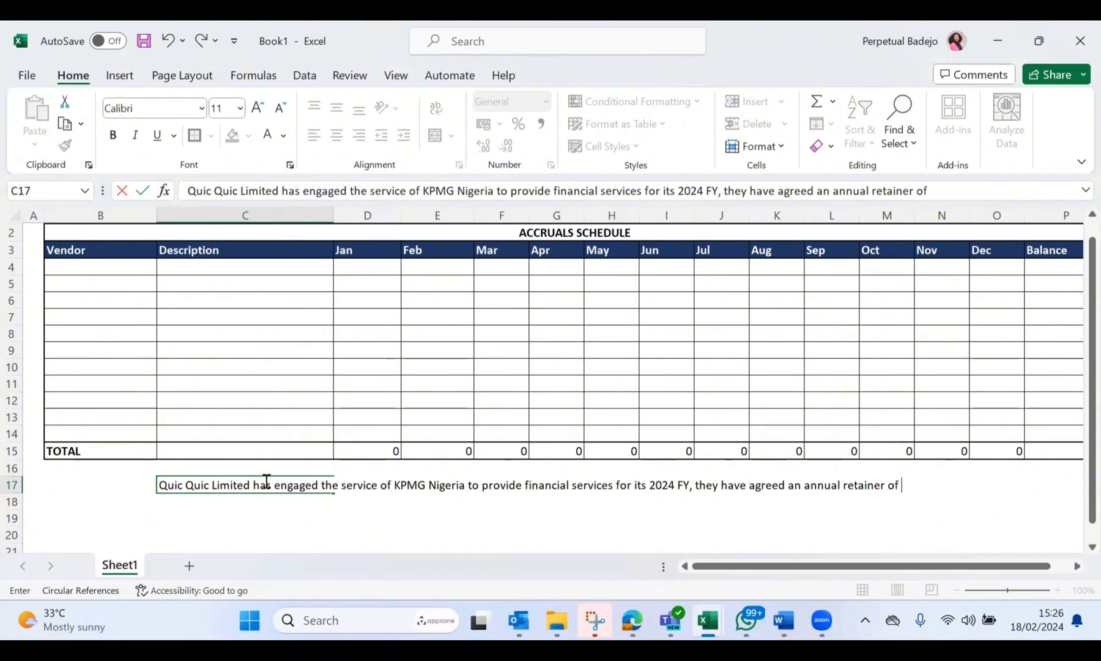
pyautogui.write('N2,400,000')
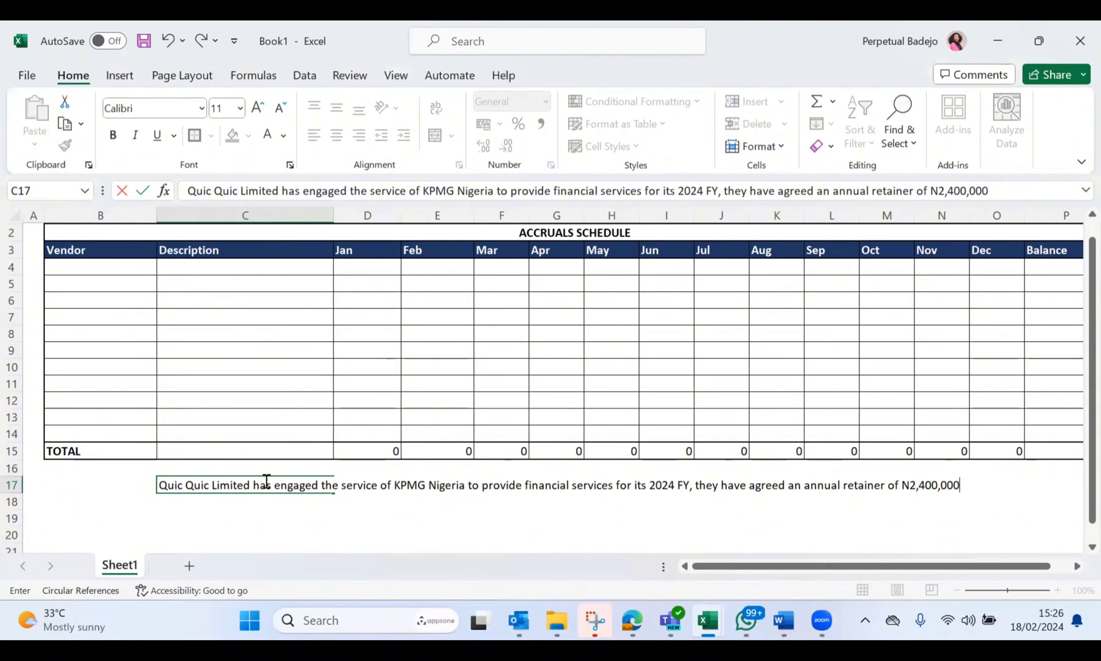
# Step: Begin a second scenario in C18 with "Quic Quic Limited has a post"
pyautogui.click(240, 498)
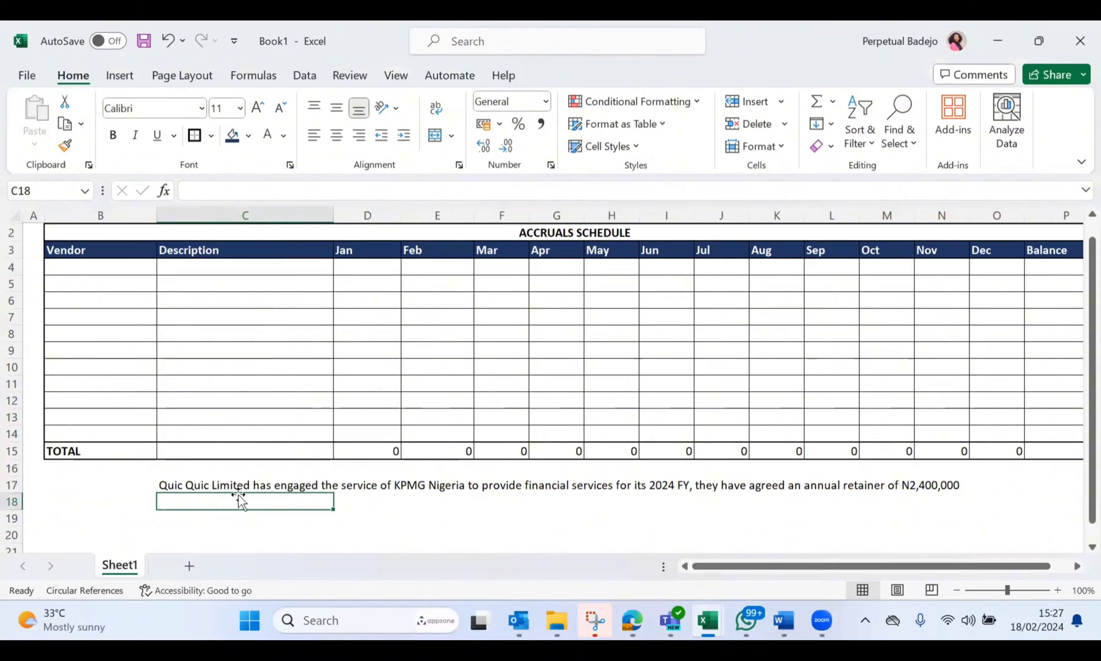
pyautogui.write('Quic Q')
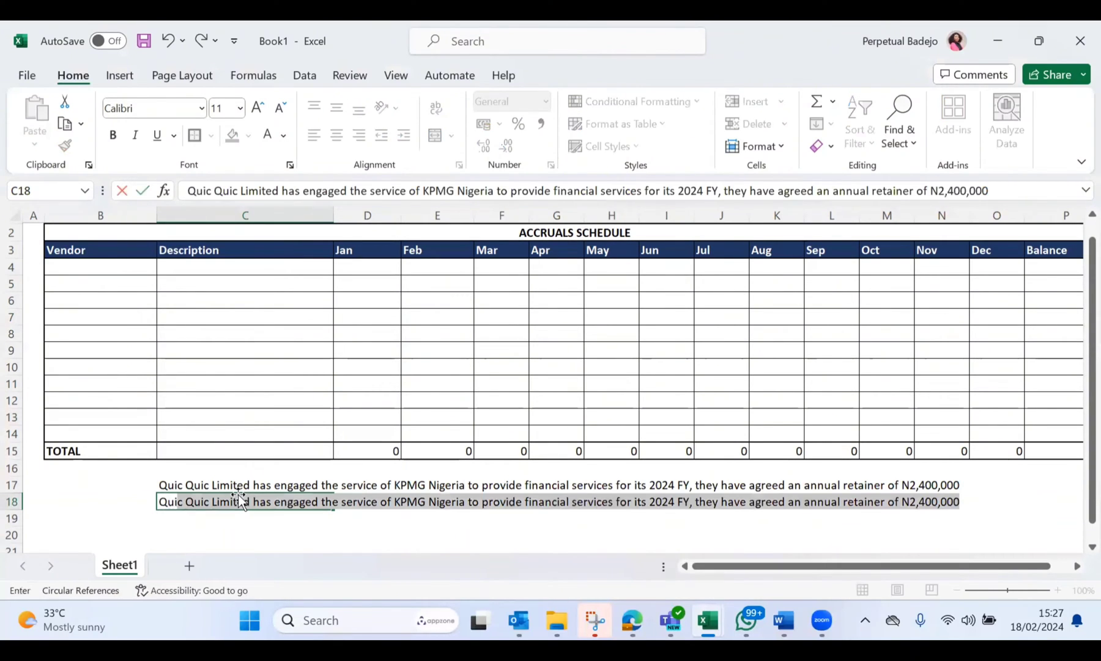
pyautogui.write('uic ')
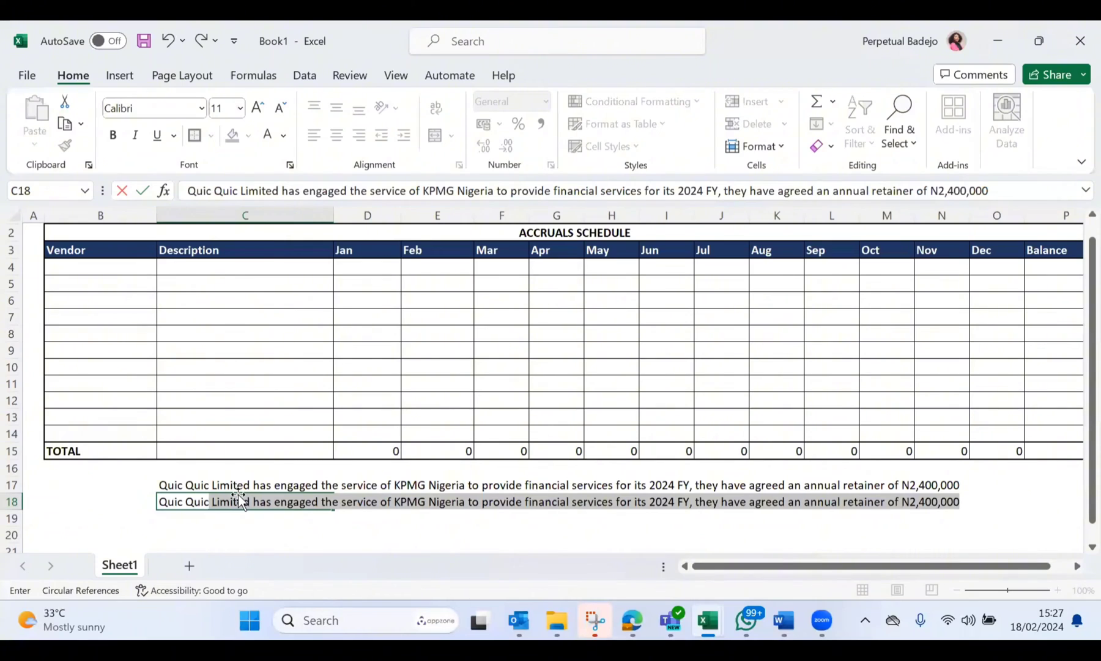
pyautogui.write('Limited')
pyautogui.write('ole')
pyautogui.press('BackSpace')
pyautogui.press('BackSpace')
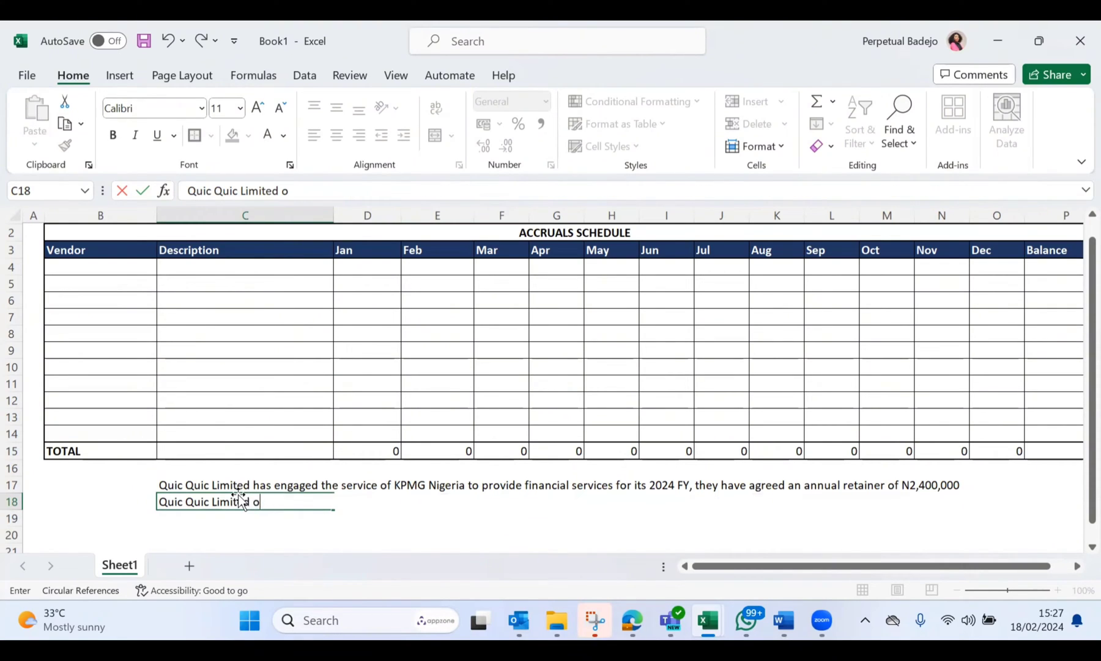
pyautogui.write('perates a')
pyautogui.press('BackSpace')
pyautogui.press('BackSpace')
pyautogui.press('BackSpace')
pyautogui.press('BackSpace')
pyautogui.press('BackSpace')
pyautogui.press('BackSpace')
pyautogui.press('BackSpace')
pyautogui.press('BackSpace')
pyautogui.press('BackSpace')
pyautogui.press('BackSpace')
pyautogui.press('BackSpace')
pyautogui.press('BackSpace')
pyautogui.write('has a post pai')
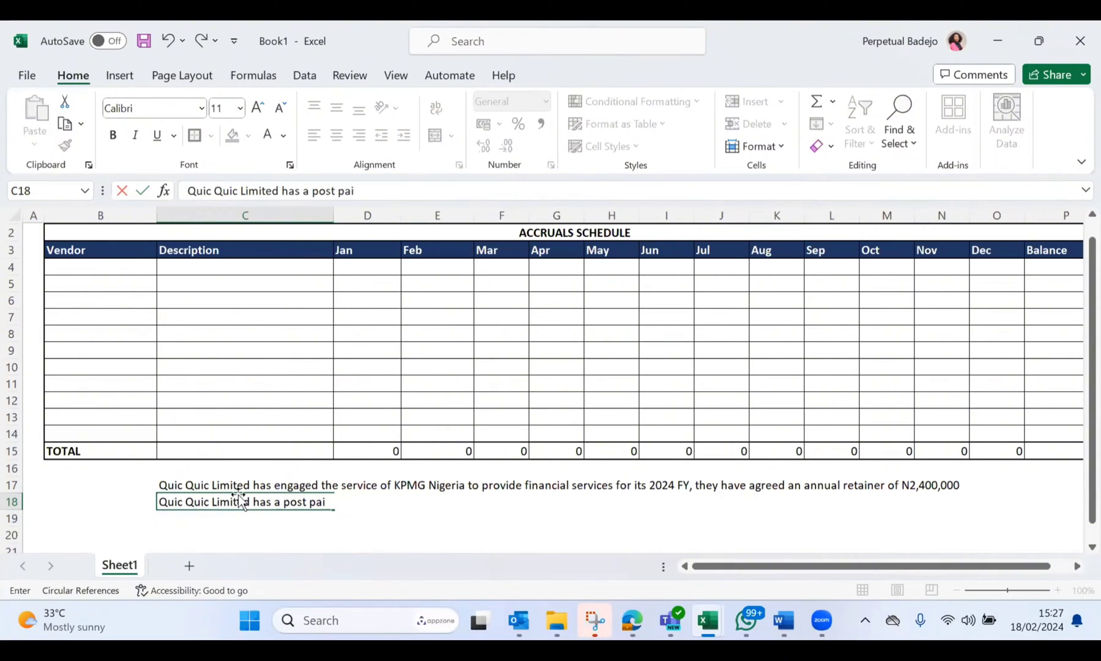
pyautogui.write('d bill arrangemn')
# Step: Continue the C18 scenario with "paid bill arrangement with the electricity company"
pyautogui.press('BackSpace')
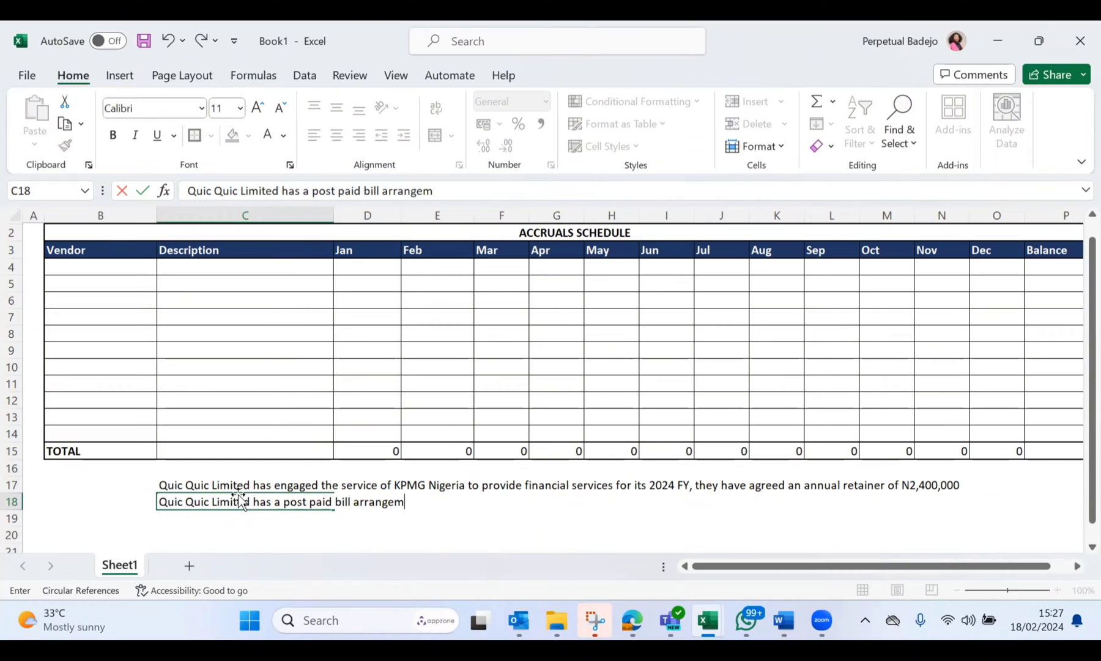
pyautogui.write('ent with th')
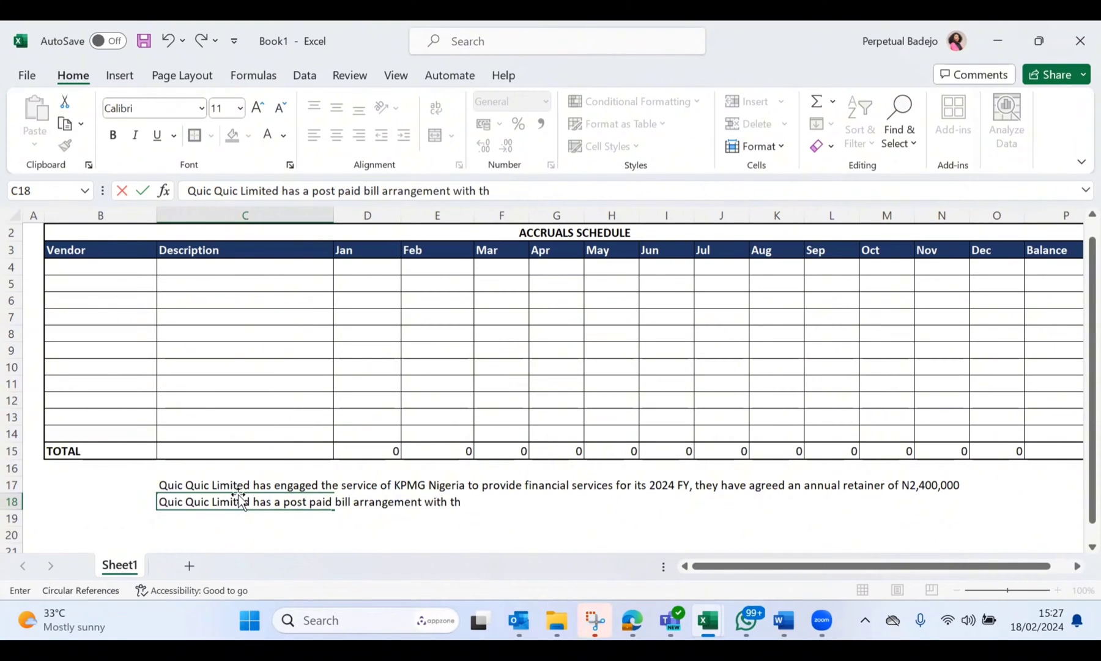
pyautogui.write('e electricity company')
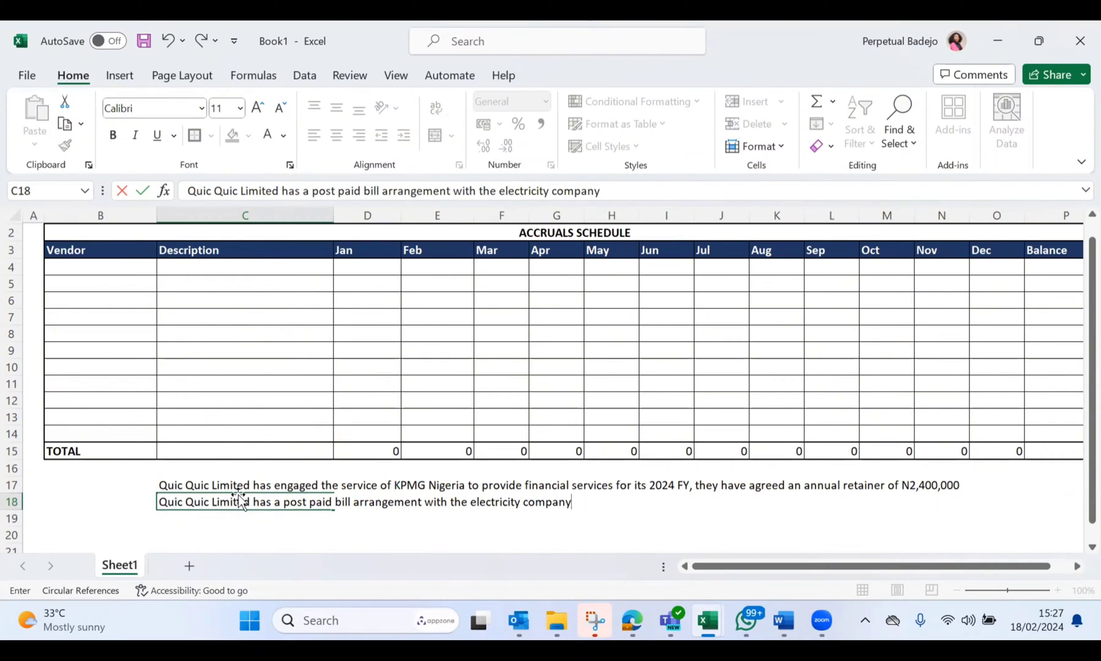
pyautogui.write(' that provided')
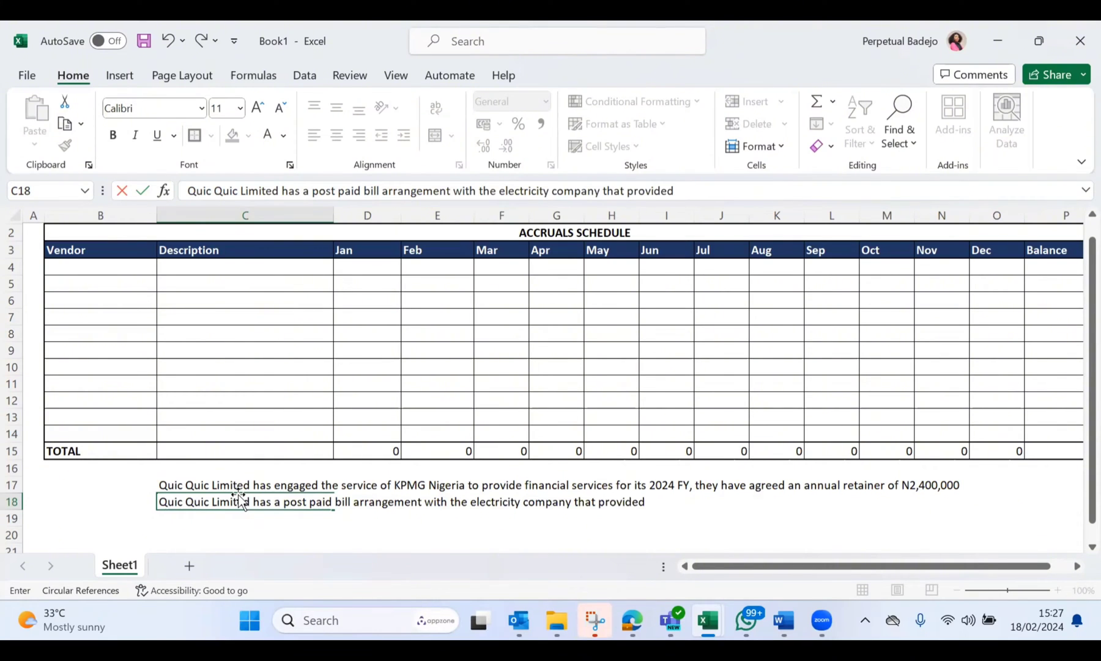
# Step: Extend the C18 sentence with "that provides them with electricity, the"
pyautogui.press('BackSpace')
pyautogui.write('s them with el')
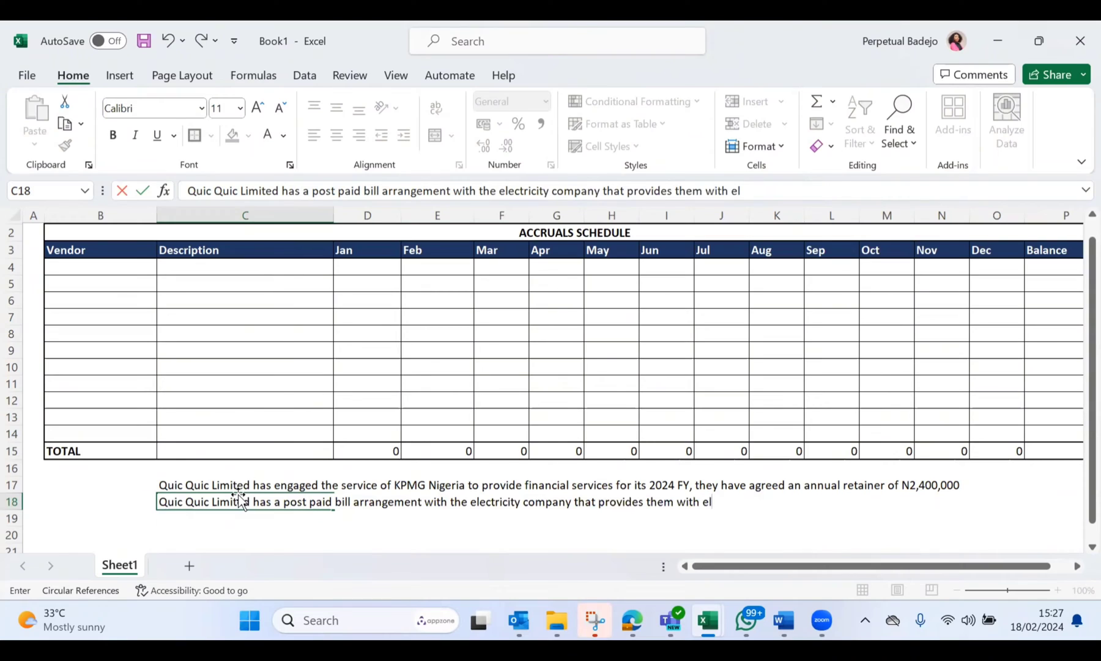
pyautogui.write('ectricity, the ')
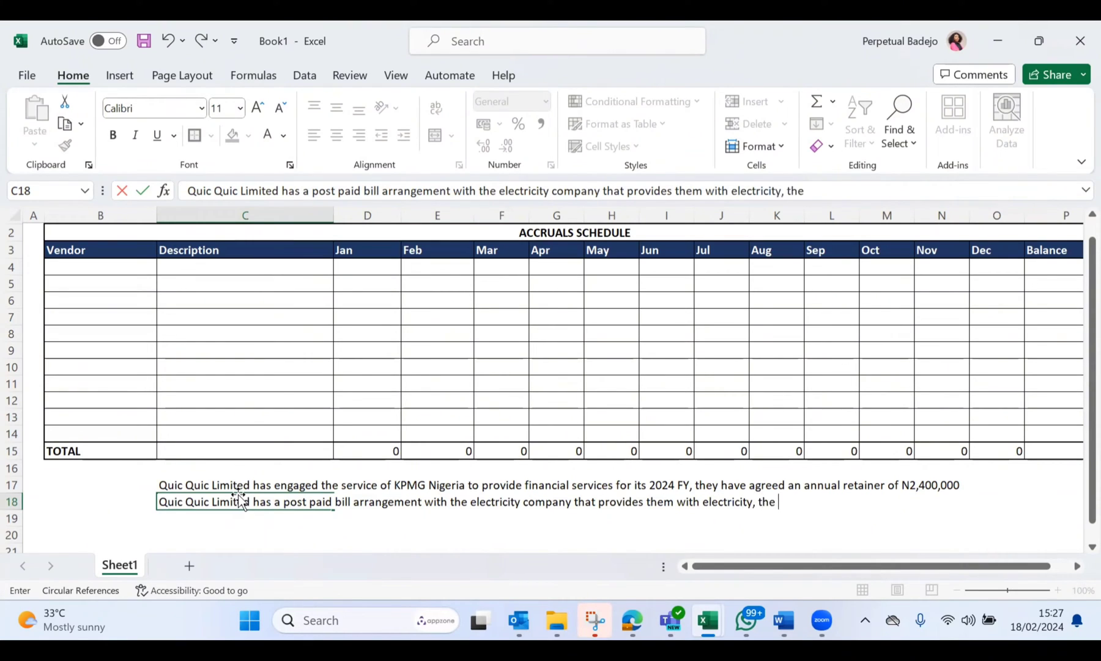
pyautogui.write('agreement is to char')
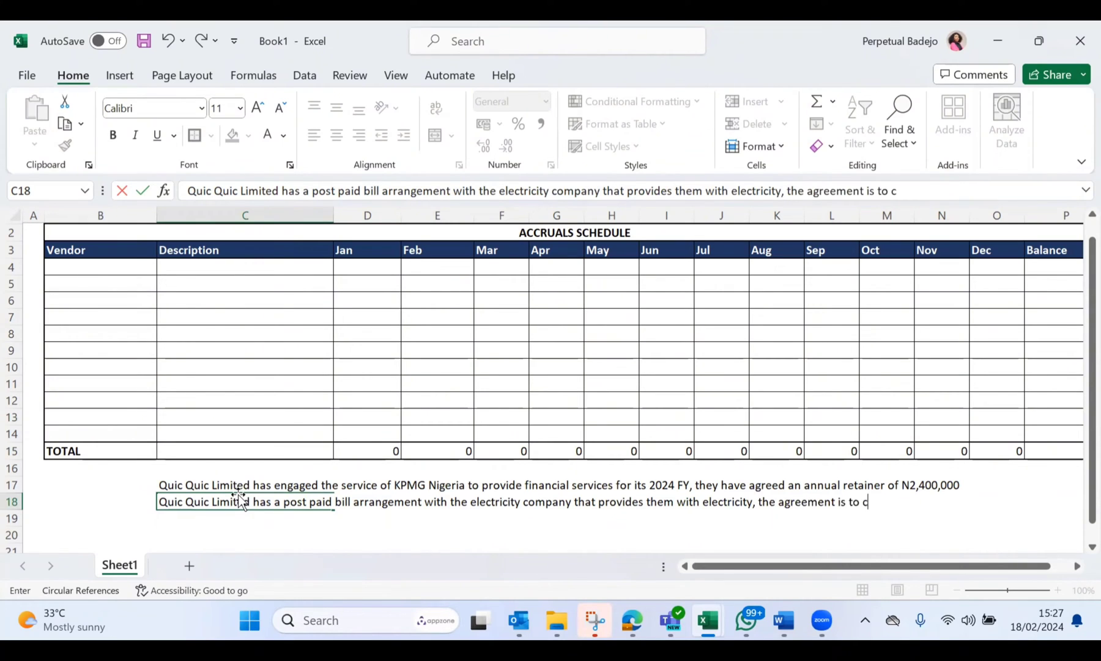
# Step: Add the charge terms "agreement is to charge them N3,600,000" to the C18 scenario
pyautogui.press('BackSpace')
pyautogui.write('rge them')
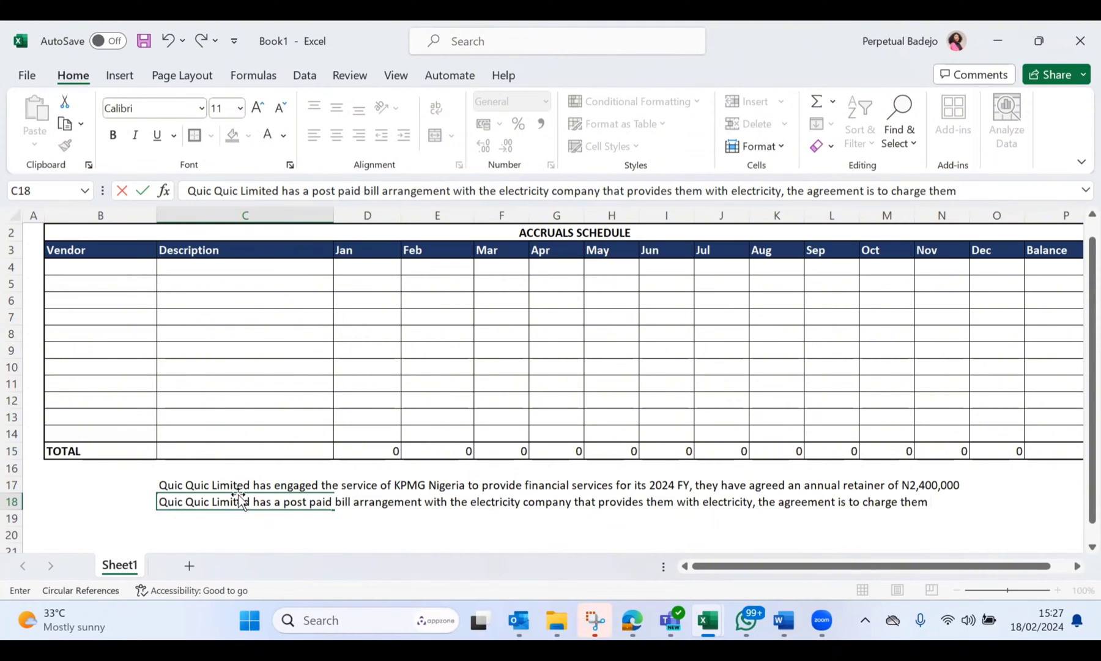
pyautogui.write(' N3,600,000 As')
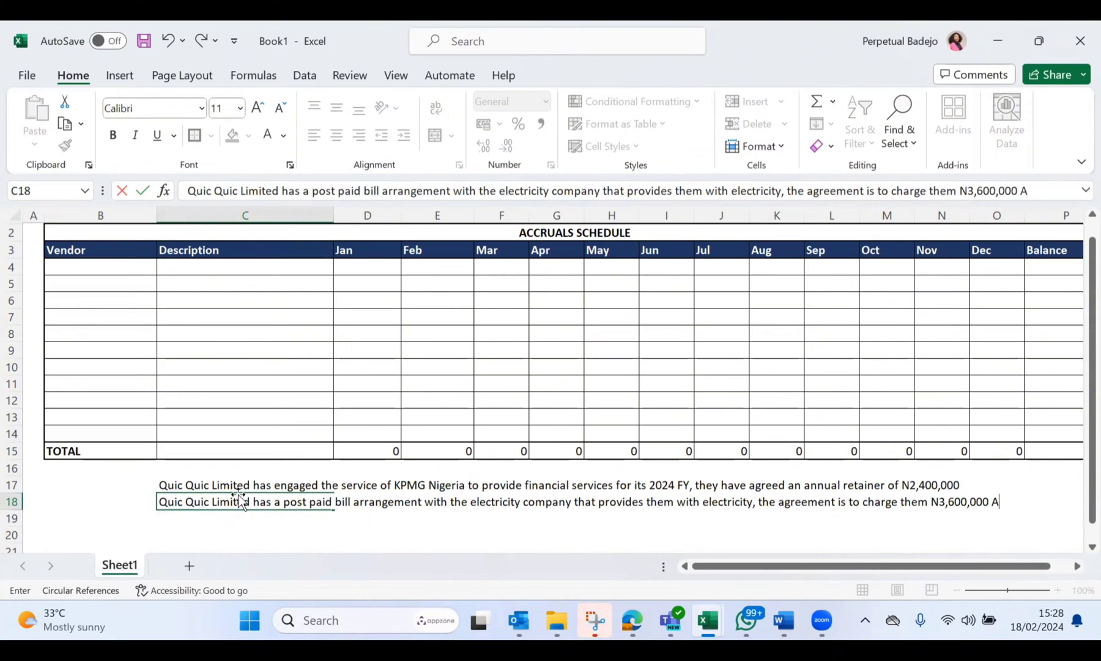
# Step: Continue the C18 scenario after N3,600,000 with "as electricity bill for"
pyautogui.press('BackSpace')
pyautogui.press('BackSpace')
pyautogui.write('as electricity bil;l')
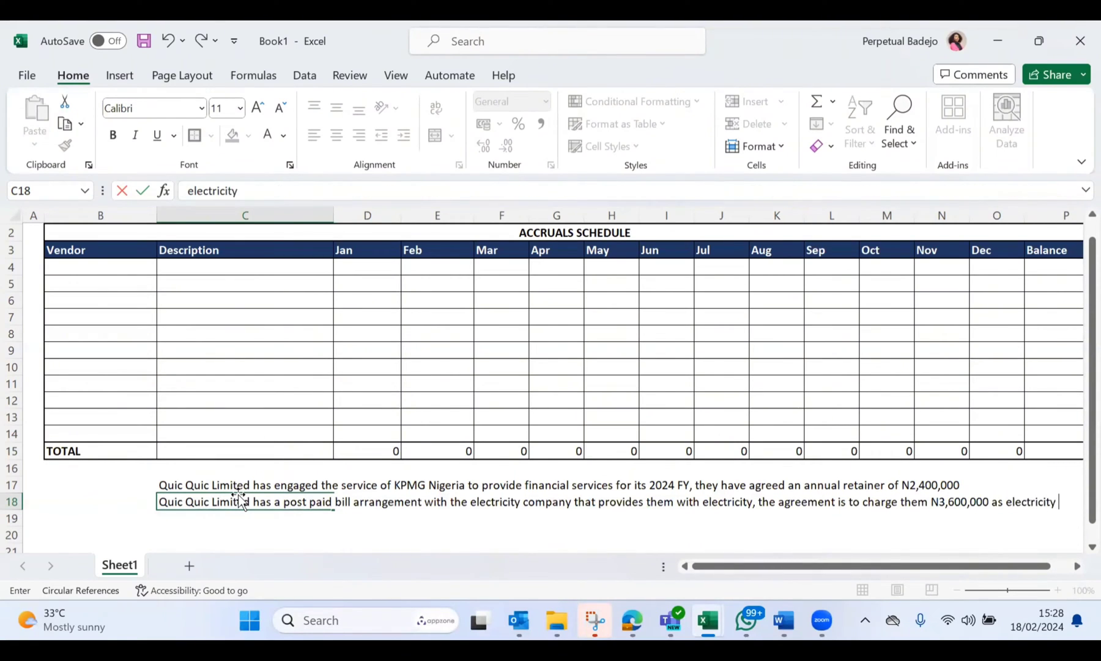
pyautogui.press('BackSpace')
pyautogui.write('for ')
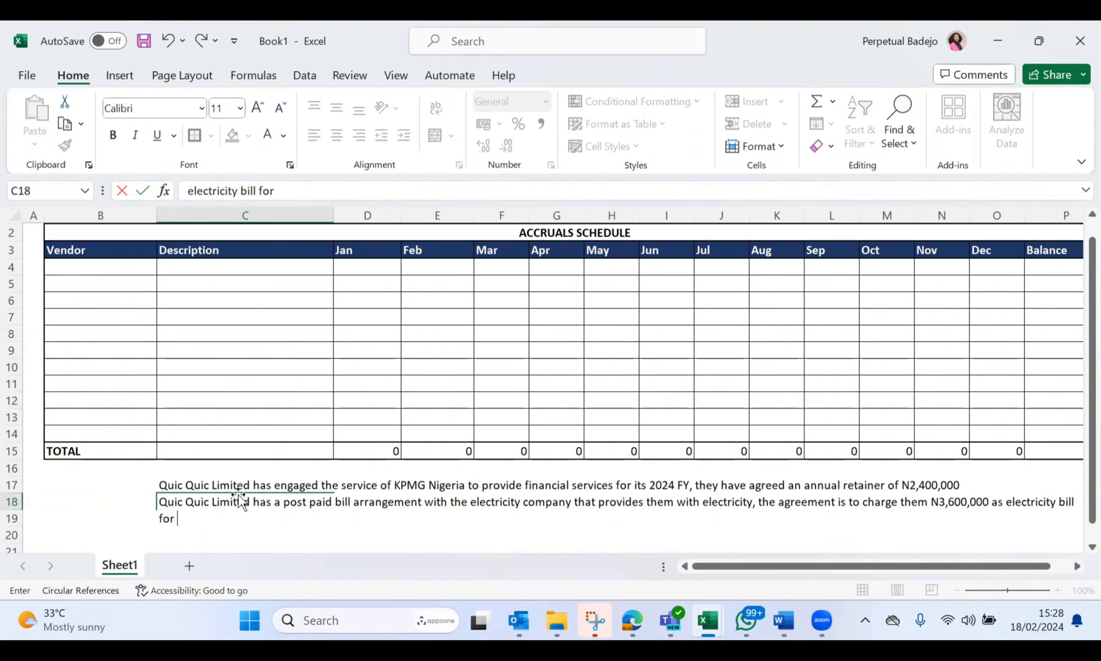
pyautogui.write('2024 paya')
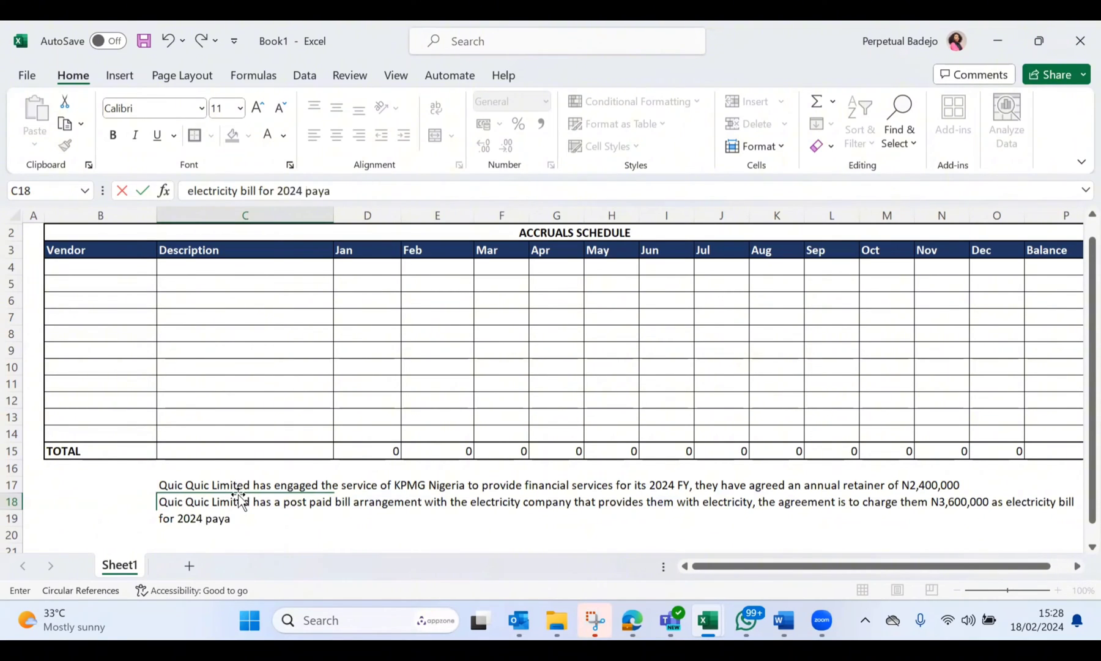
pyautogui.write('ble in Decemebr')
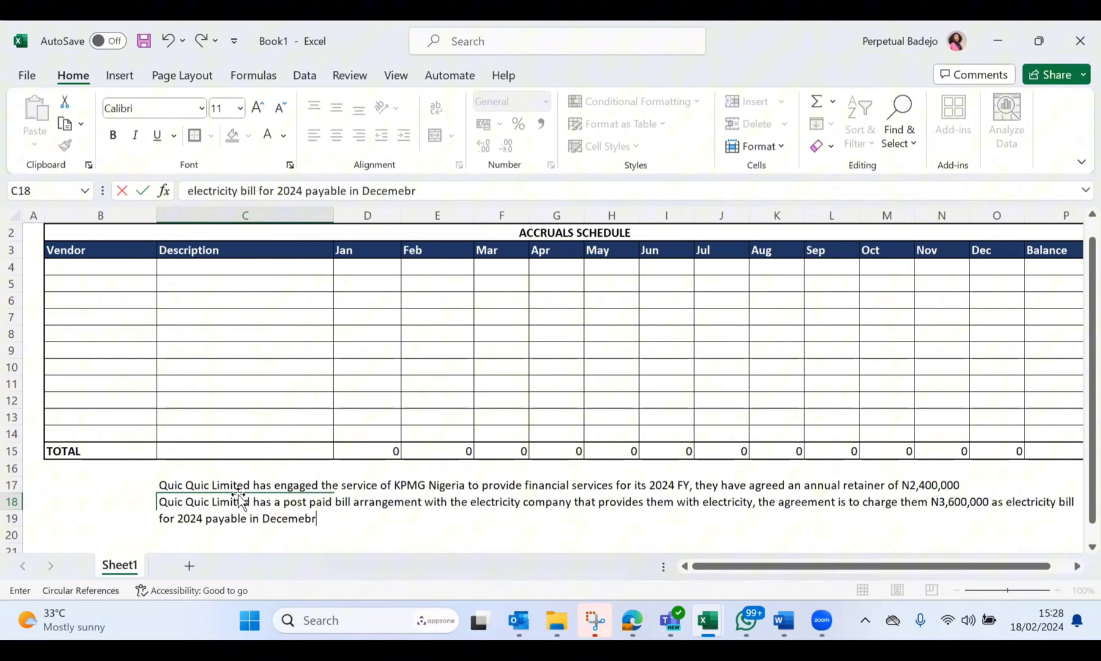
# Step: Finish the C18 scenario with "2024 payable in Decemeber 2024." and commit the entry
pyautogui.press('BackSpace')
pyautogui.write('emeber 2024')
pyautogui.write('.')
pyautogui.press('Return')
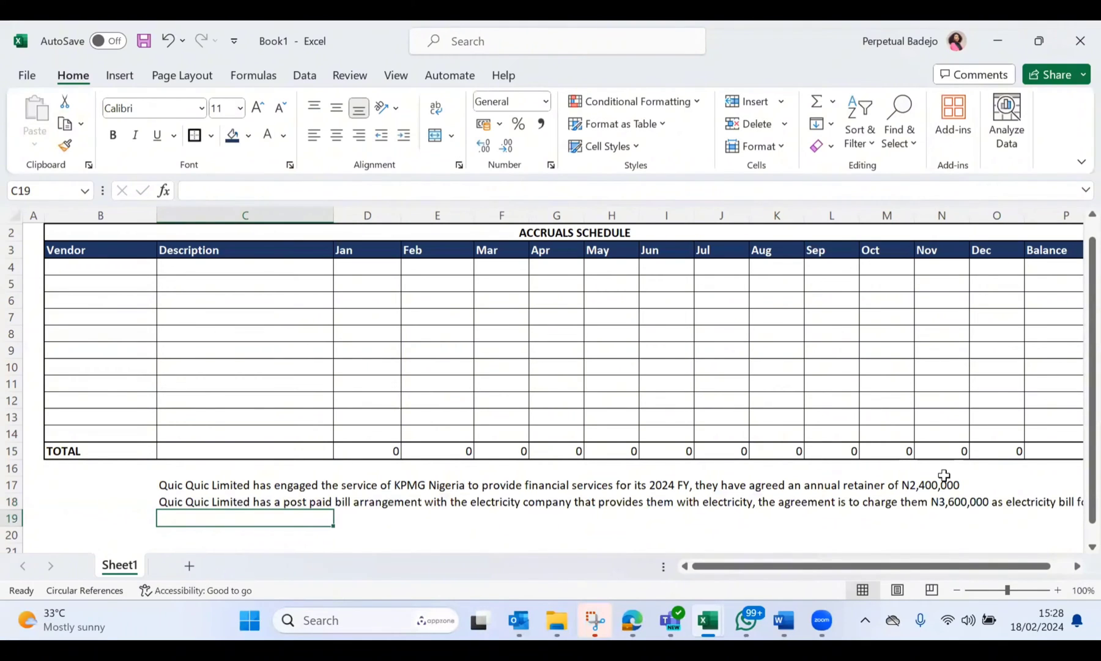
pyautogui.click(953, 478)
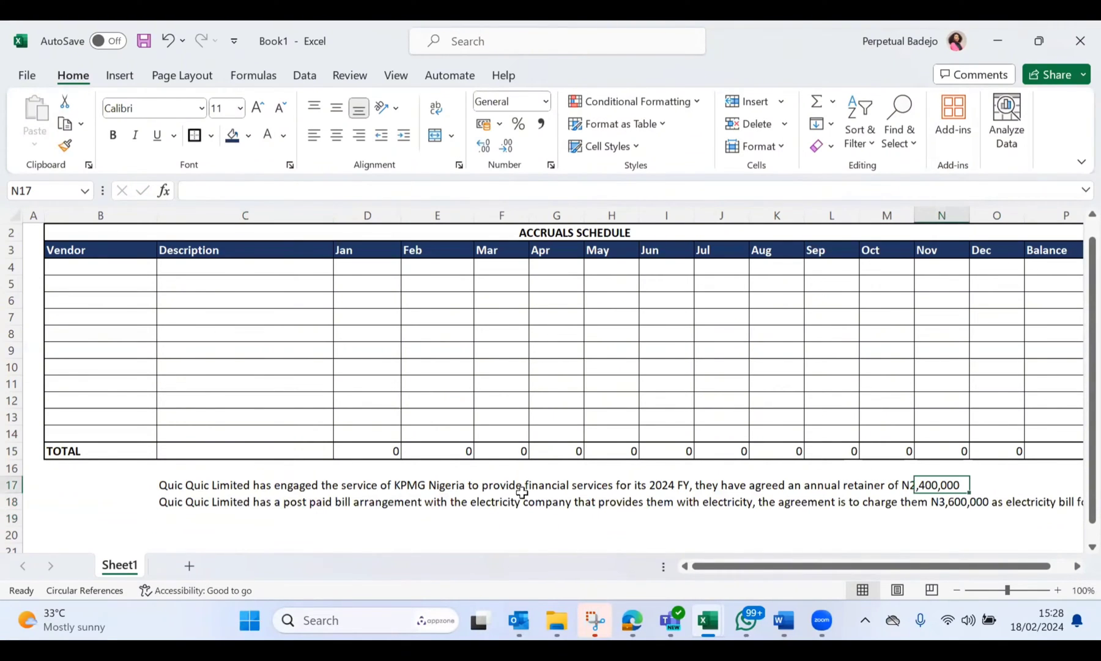
pyautogui.click(355, 490)
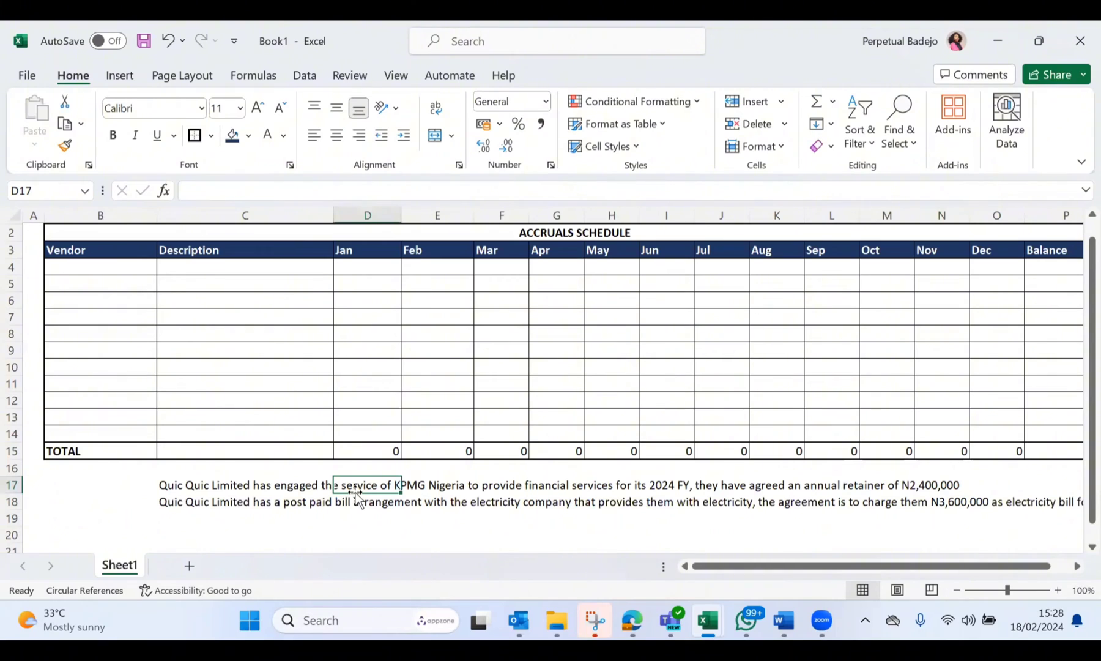
pyautogui.click(248, 484)
pyautogui.press('Down')
pyautogui.press('Down')
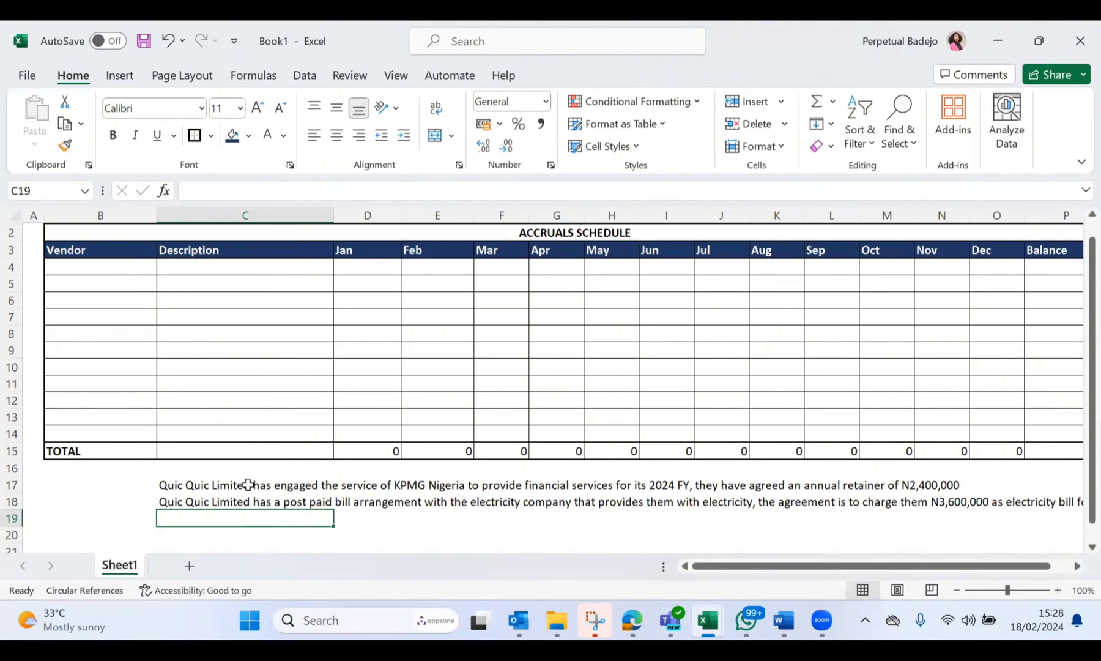
pyautogui.click(929, 482)
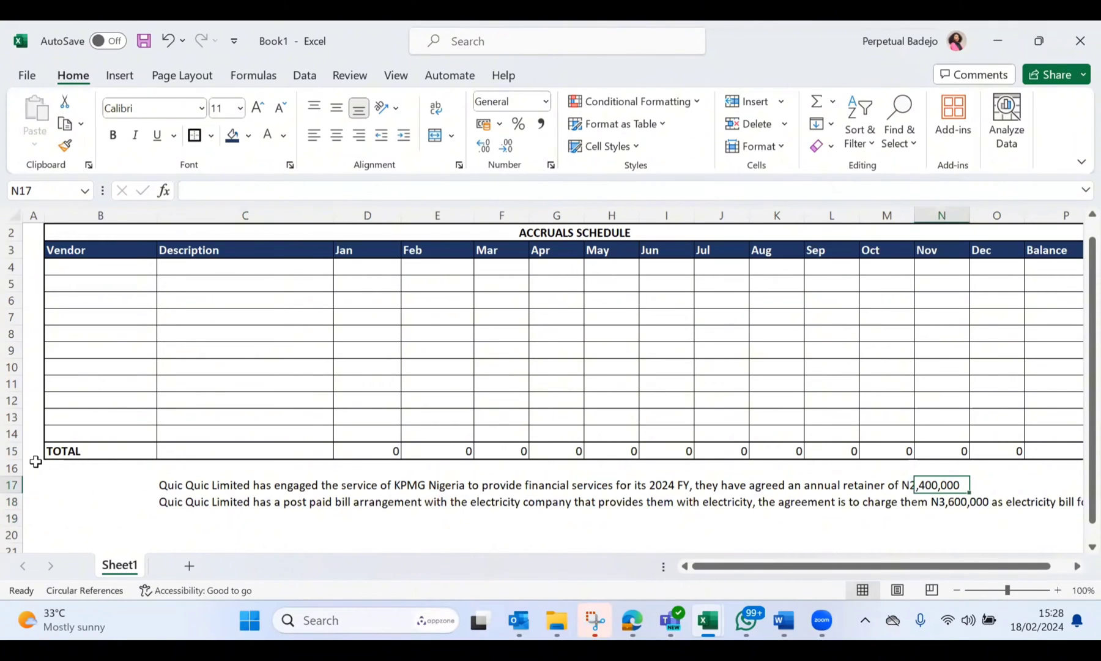
# Step: Append "payable in December" to the end of the KPMG retainer scenario in C17 and commit it
pyautogui.click(178, 487)
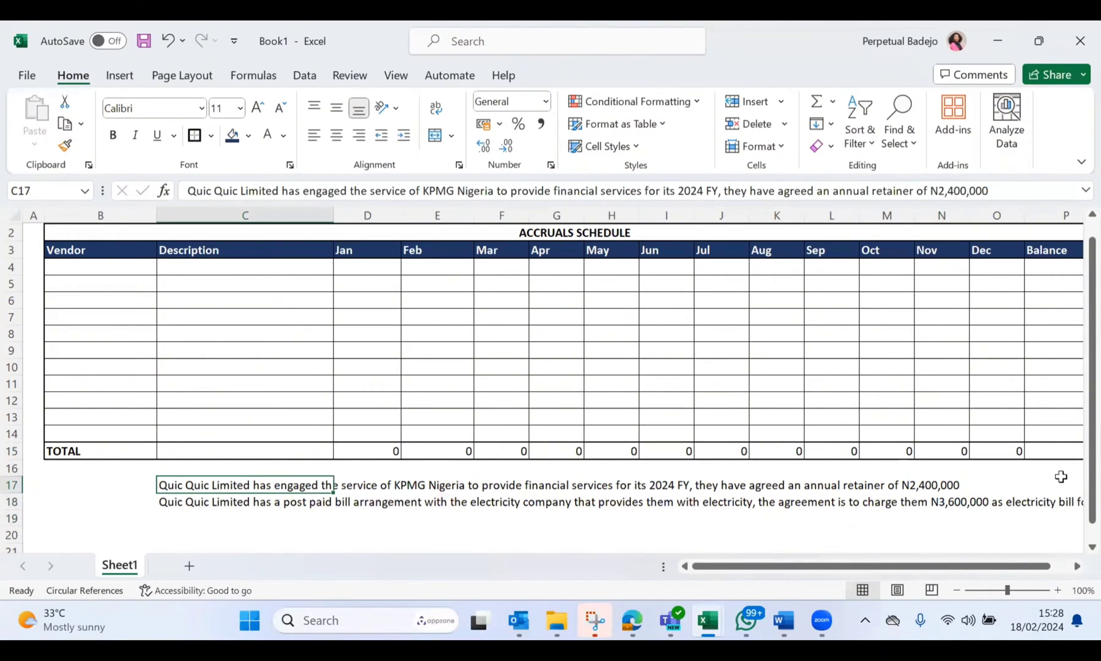
pyautogui.click(1003, 189)
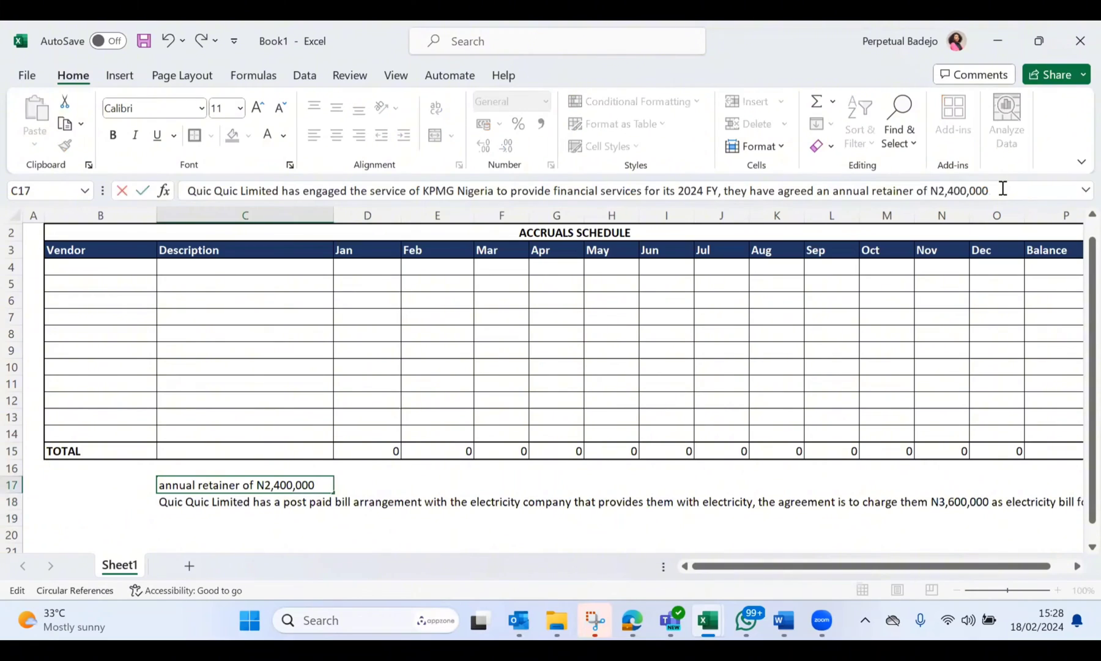
pyautogui.write('payable in ')
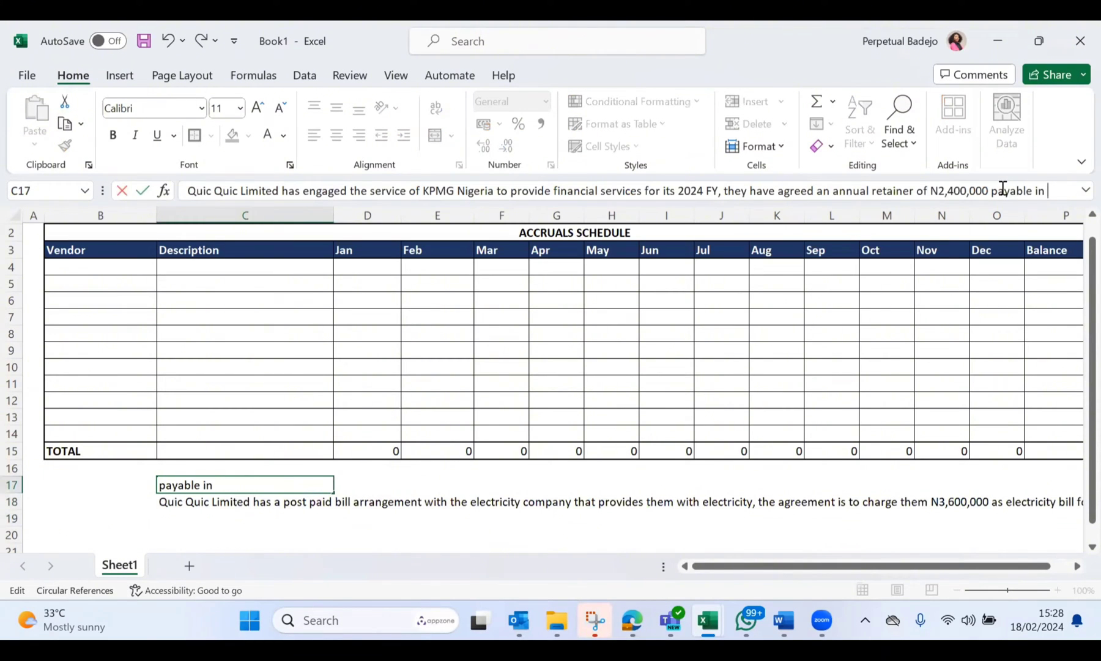
pyautogui.write('Dece')
pyautogui.press('BackSpace')
pyautogui.write('emeber')
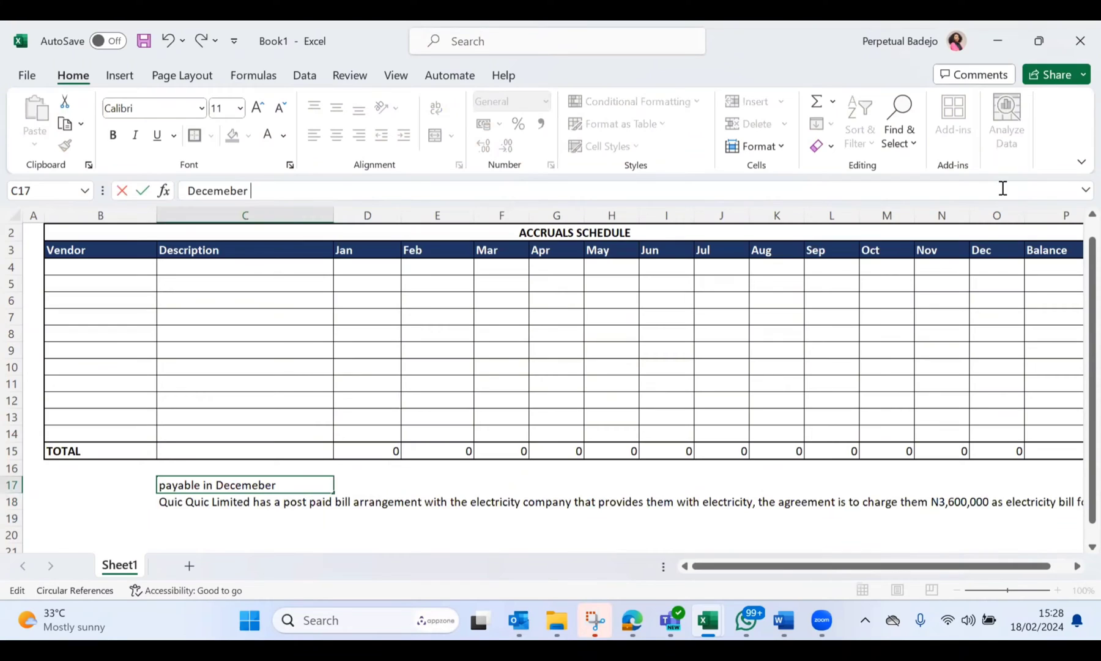
pyautogui.press('BackSpace')
pyautogui.press('BackSpace')
pyautogui.press('BackSpace')
pyautogui.press('BackSpace')
pyautogui.press('BackSpace')
pyautogui.write('ber')
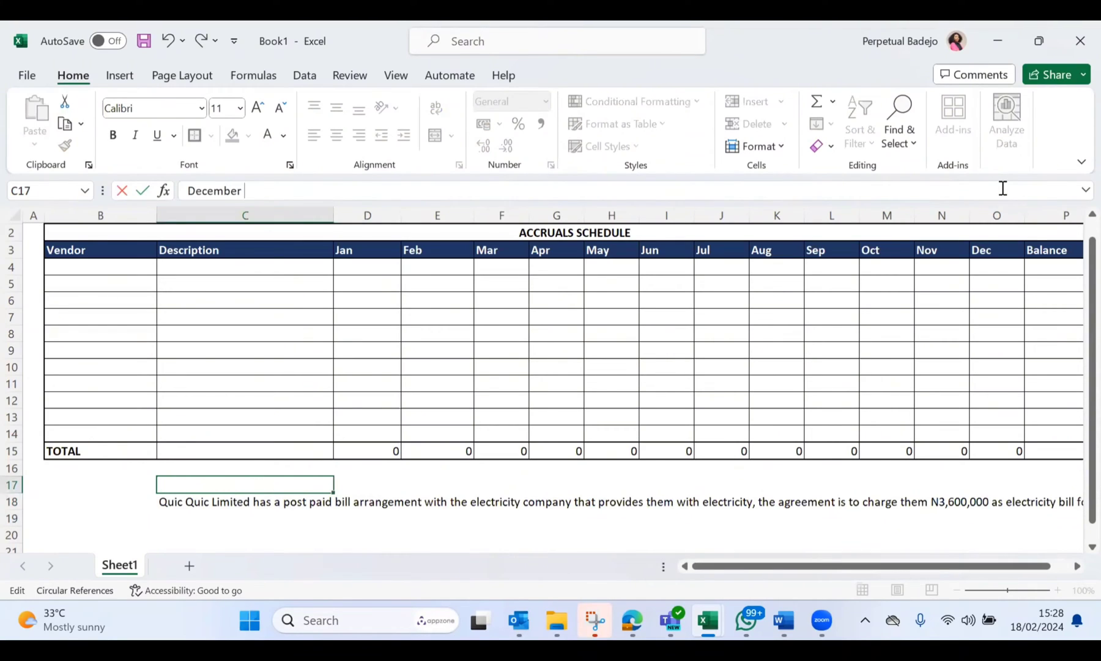
pyautogui.press('Return')
pyautogui.press('Return')
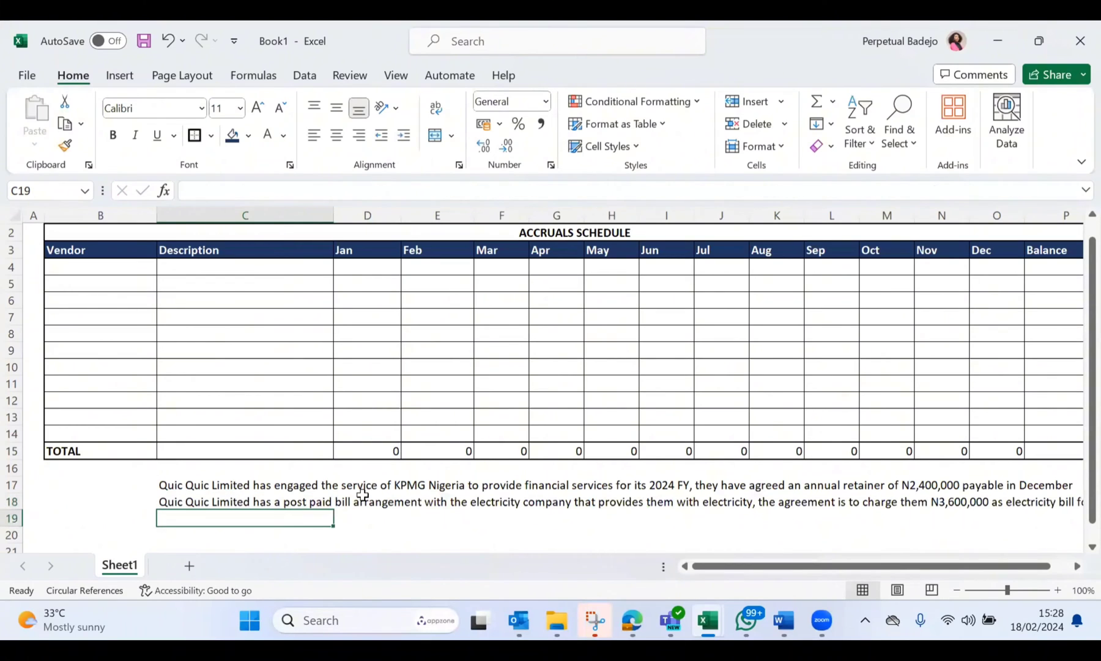
# Step: Begin a third scenario in C19 with "The company is also expected to"
pyautogui.write('The')
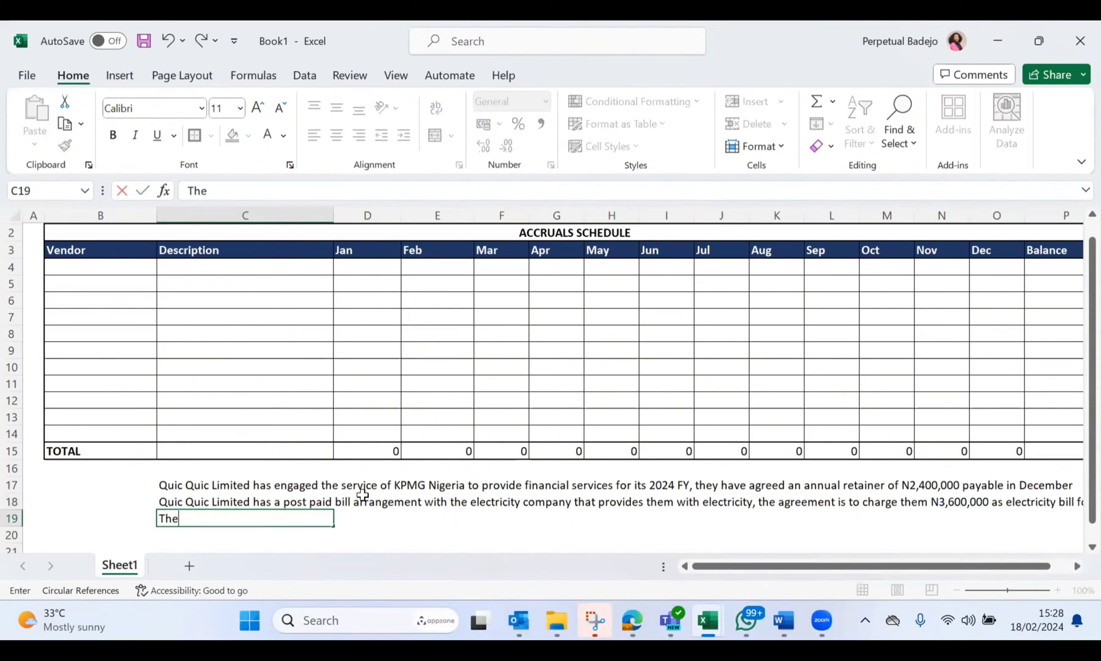
pyautogui.write(' company ois')
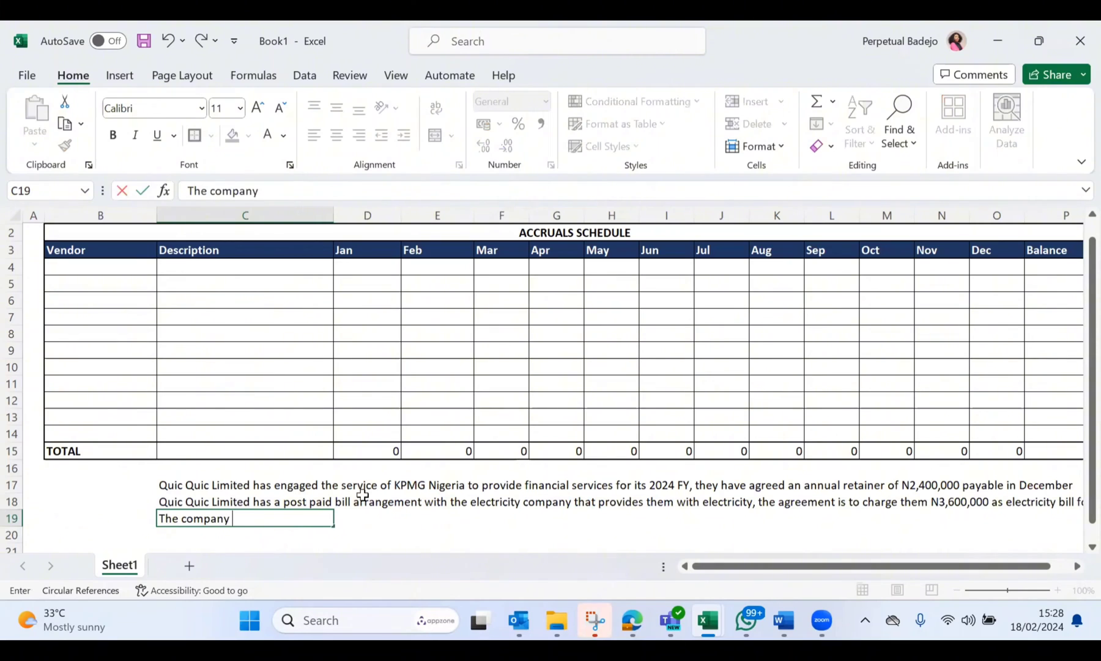
pyautogui.press('BackSpace')
pyautogui.press('BackSpace')
pyautogui.press('BackSpace')
pyautogui.write('is also expected to b')
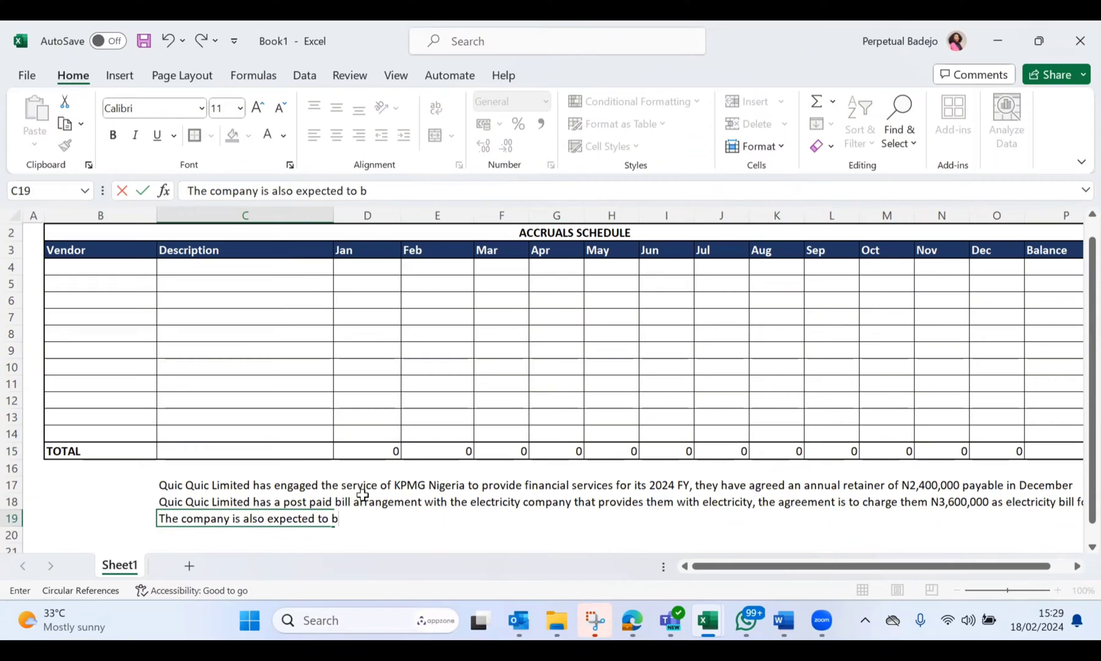
# Step: Continue the C19 scenario with "pay an annual insurance premium for the year"
pyautogui.press('BackSpace')
pyautogui.write('pay an annua')
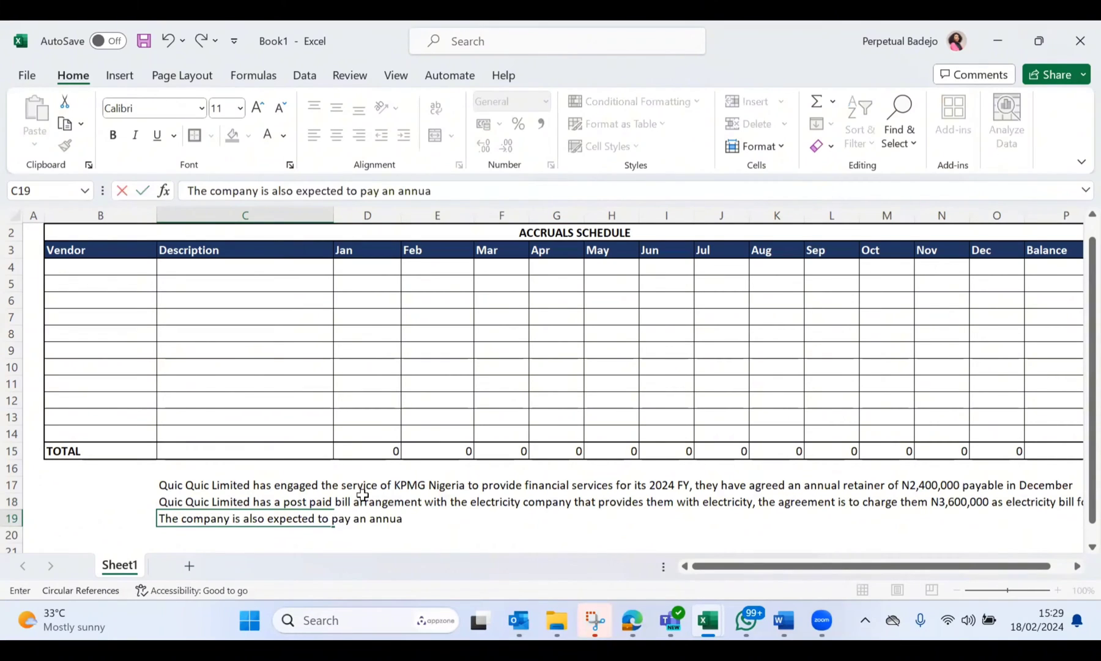
pyautogui.write('l incurance')
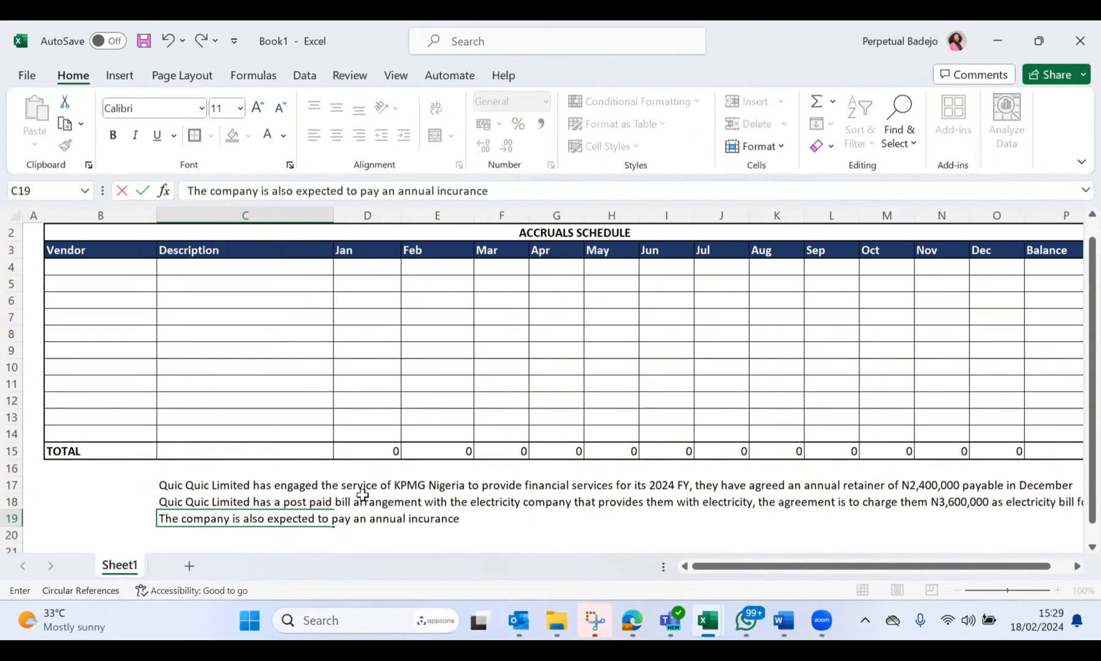
pyautogui.press('BackSpace')
pyautogui.press('BackSpace')
pyautogui.press('BackSpace')
pyautogui.press('BackSpace')
pyautogui.press('BackSpace')
pyautogui.press('BackSpace')
pyautogui.press('BackSpace')
pyautogui.write('surance premium for the ')
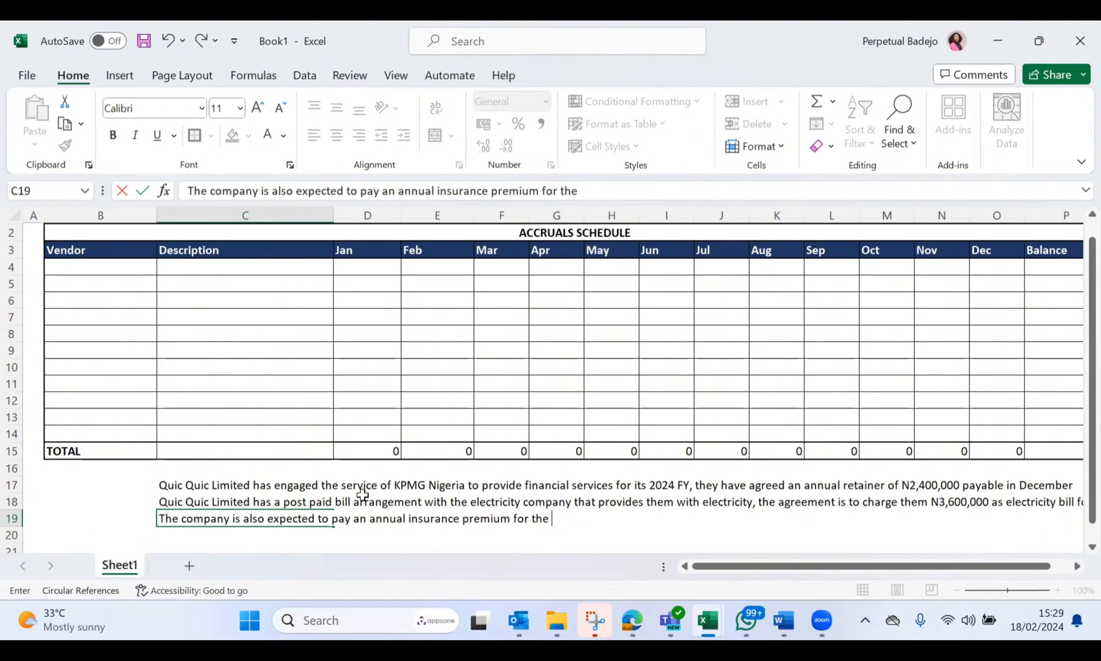
pyautogui.write('year 202')
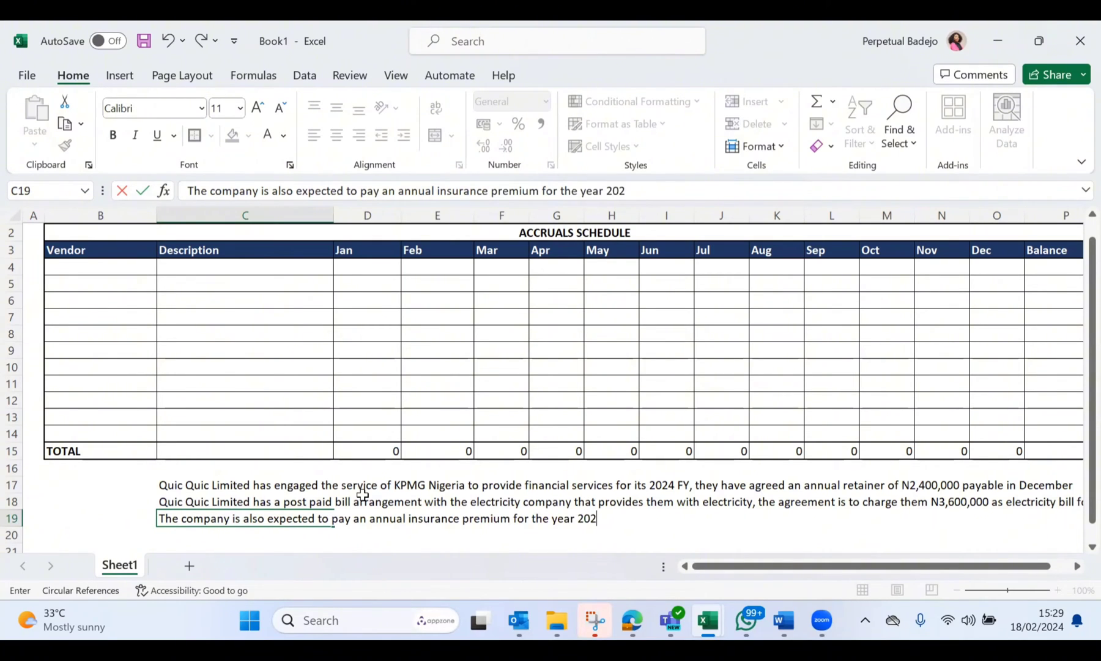
pyautogui.write('4 by June 202')
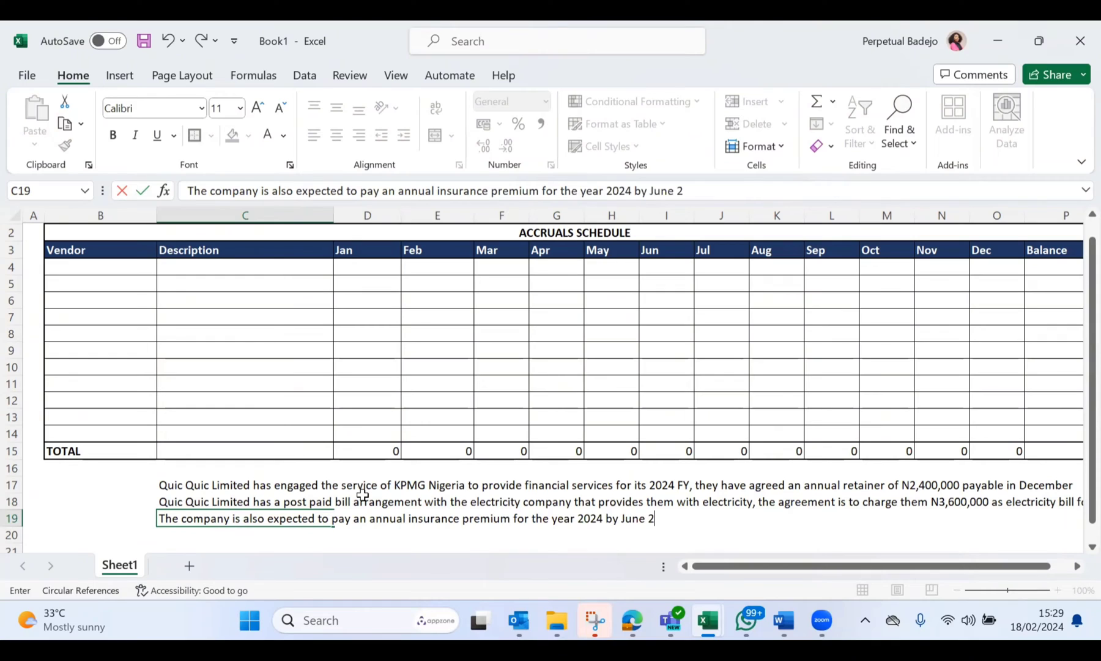
# Step: Complete the C19 scenario with "2024 by June 2024, the amount payable is N1,200,000." and commit it
pyautogui.write('the amount p')
pyautogui.write('yable')
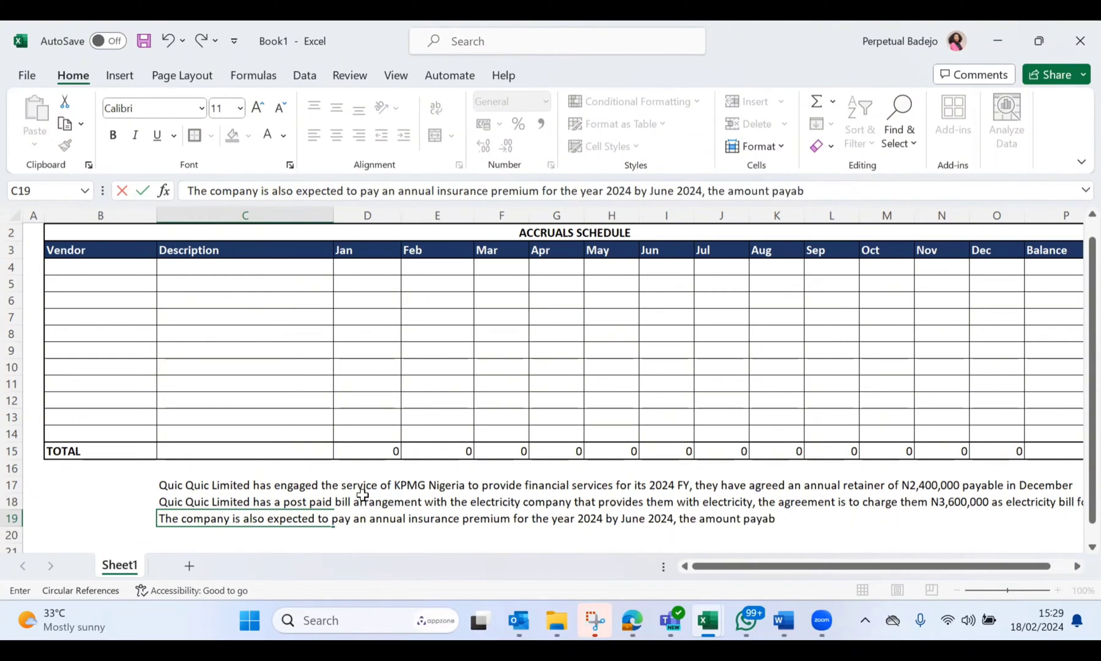
pyautogui.press('BackSpace')
pyautogui.press('BackSpace')
pyautogui.press('BackSpace')
pyautogui.write('ble is N1,200,000.')
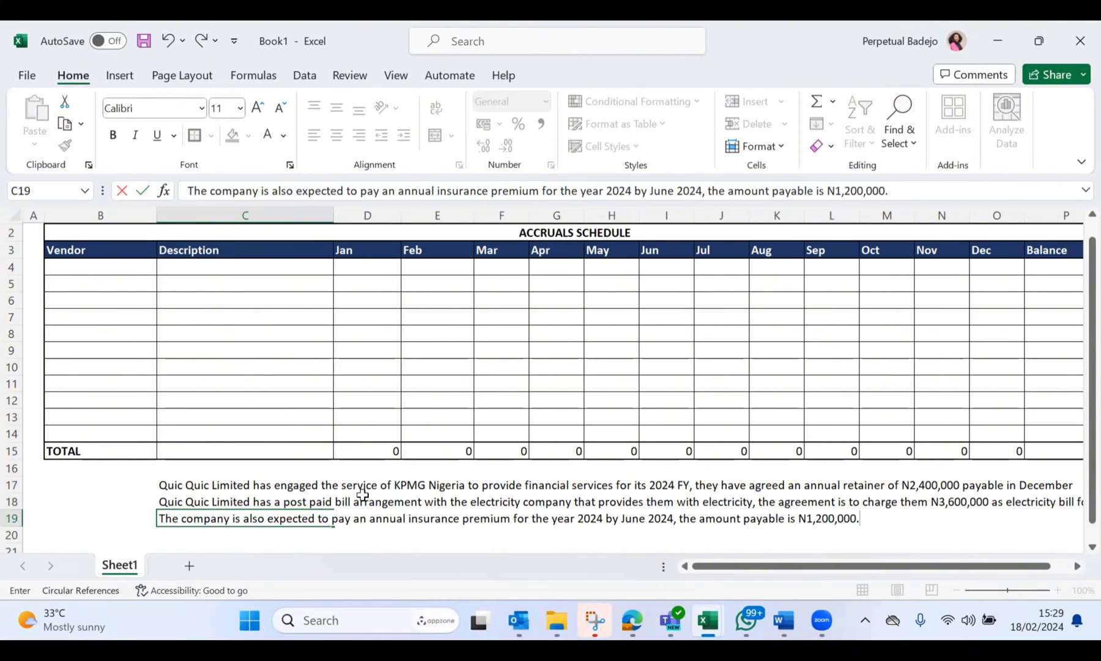
pyautogui.press('Return')
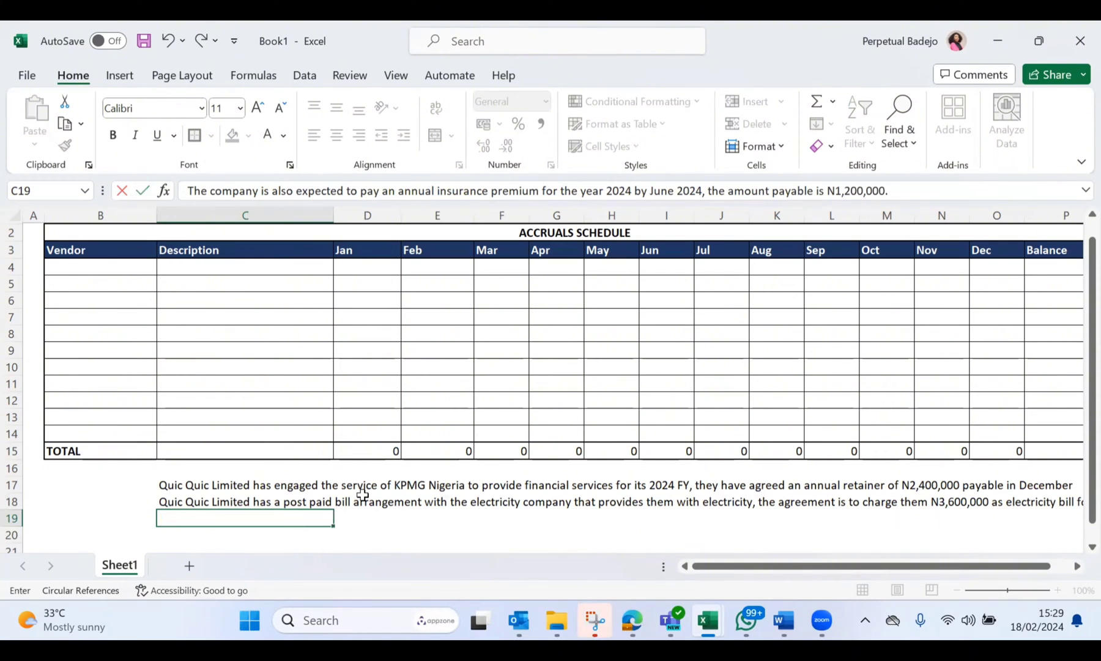
# Step: Begin a fourth scenario in C20 with "The company also", without accepting the autocompleted sentence
pyautogui.write('tH')
pyautogui.press('BackSpace')
pyautogui.press('BackSpace')
pyautogui.press('BackSpace')
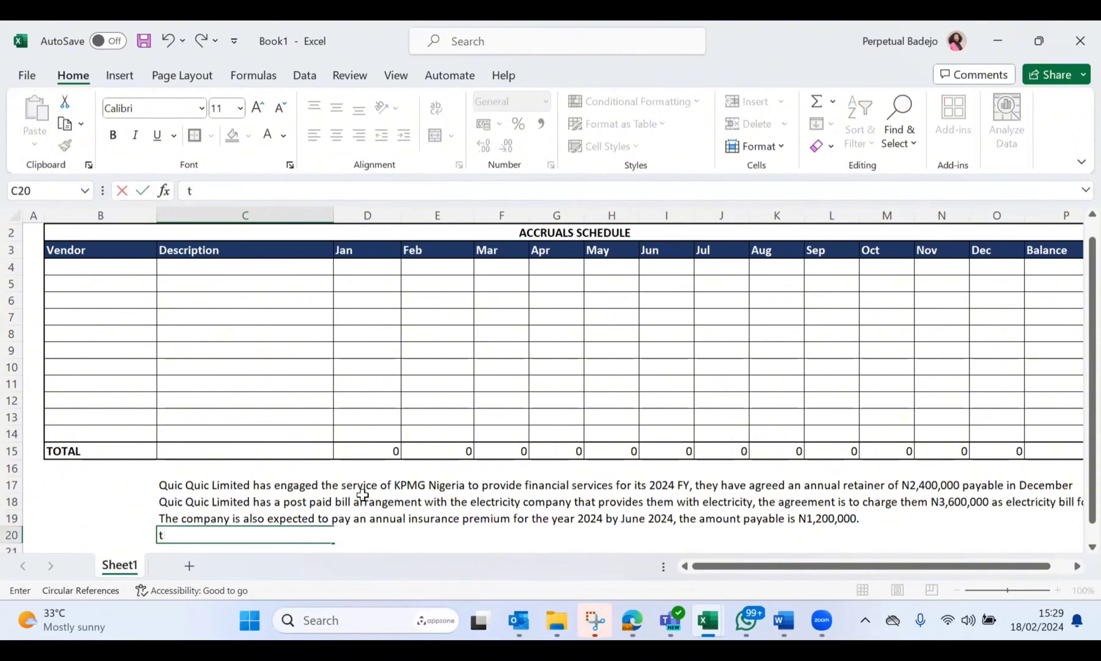
pyautogui.write('The compmau')
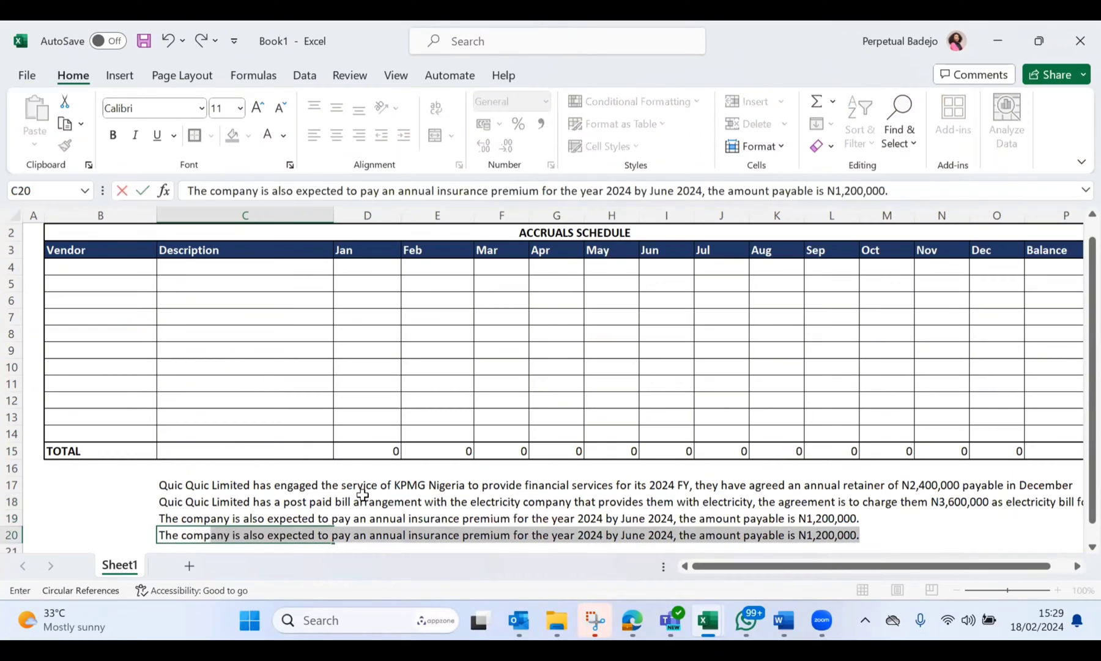
pyautogui.press('BackSpace')
pyautogui.press('BackSpace')
pyautogui.press('BackSpace')
pyautogui.press('BackSpace')
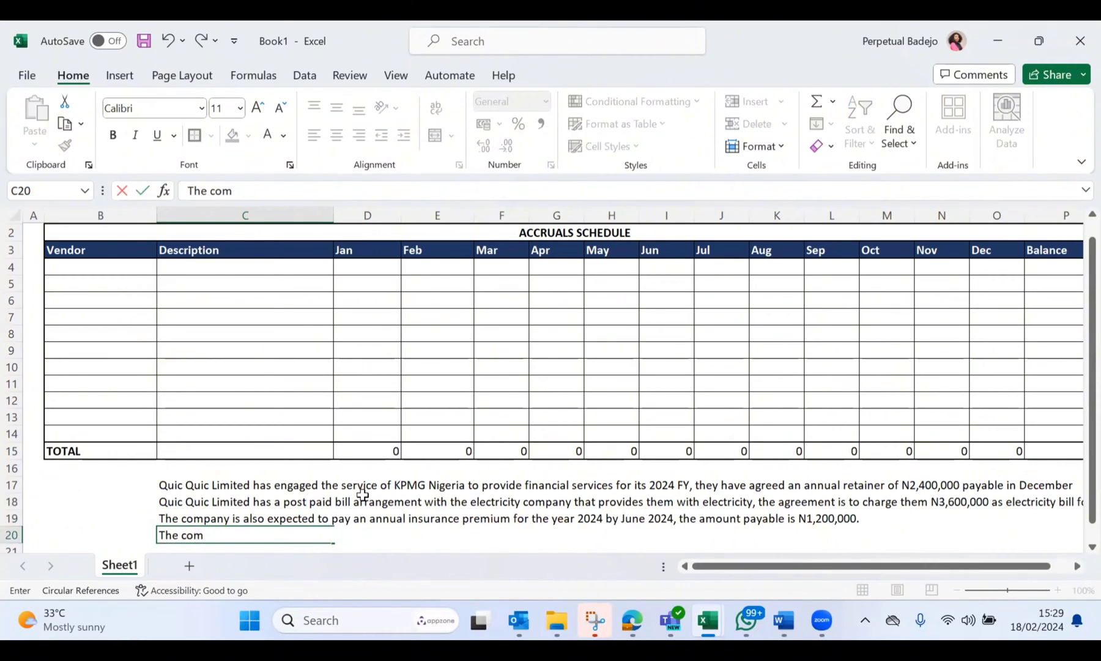
pyautogui.write('pany also ')
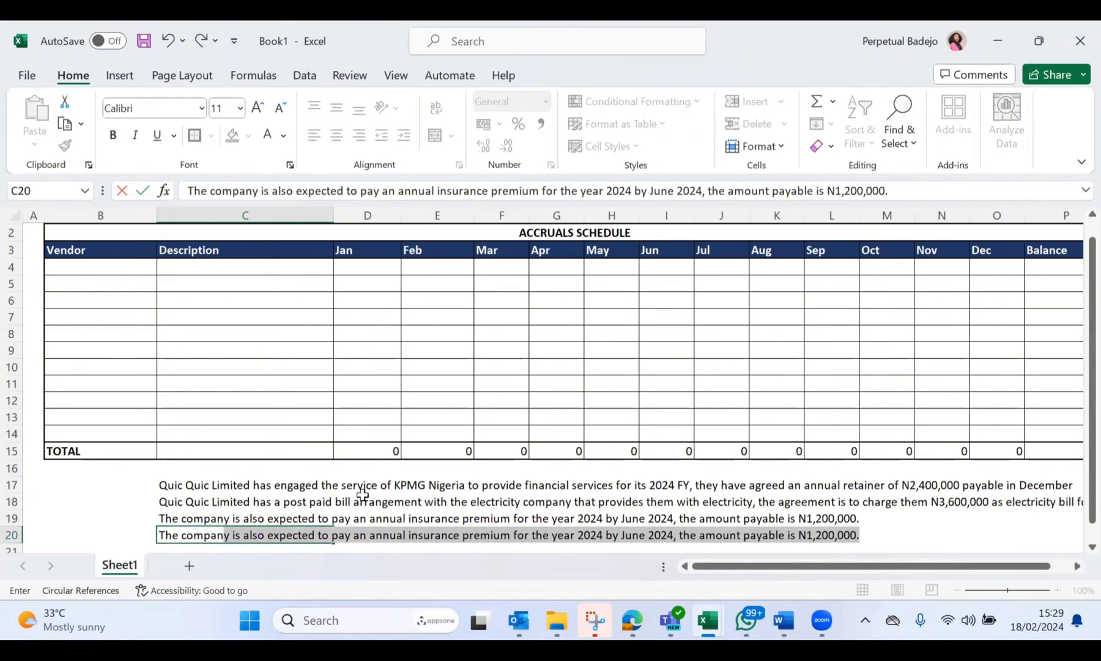
pyautogui.write('has')
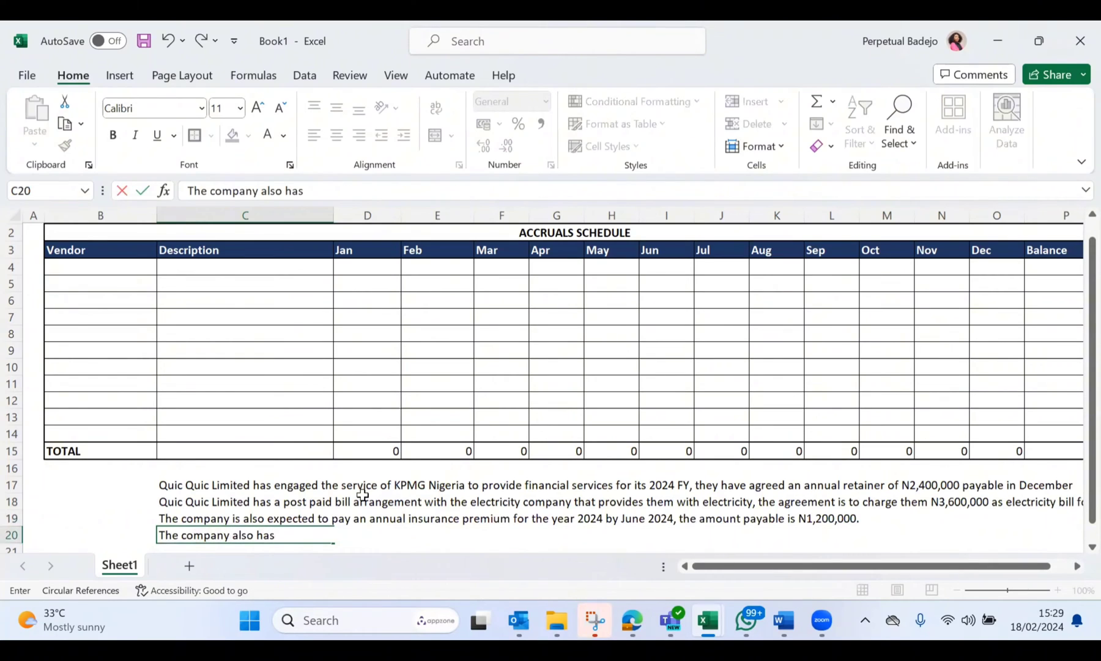
pyautogui.write(' a policy of')
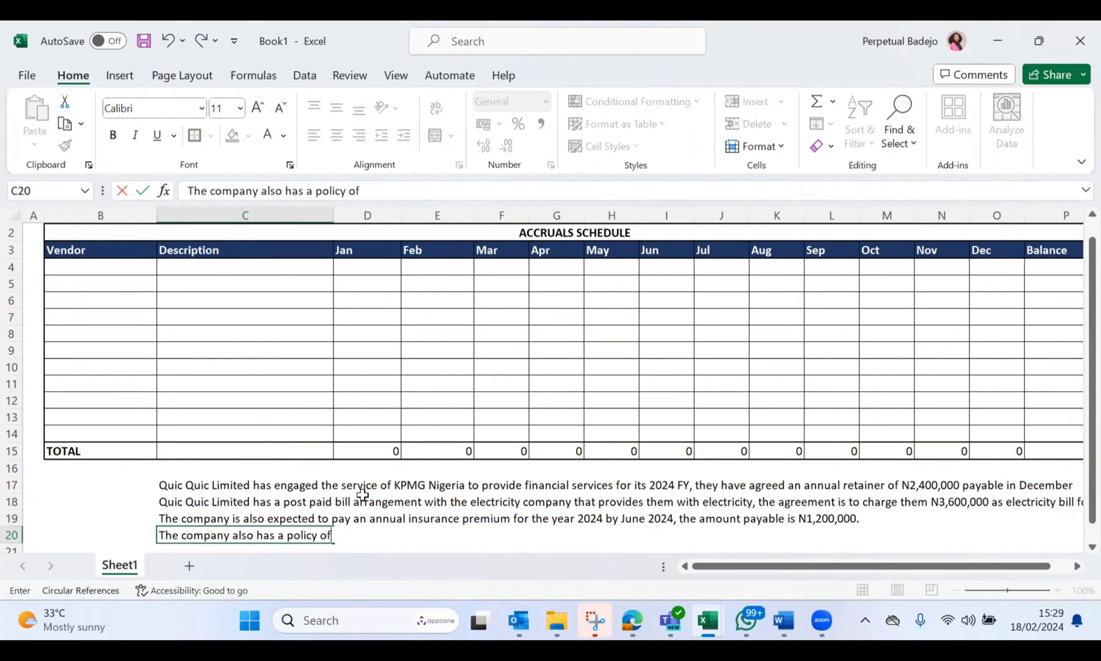
pyautogui.write(' paying employees ')
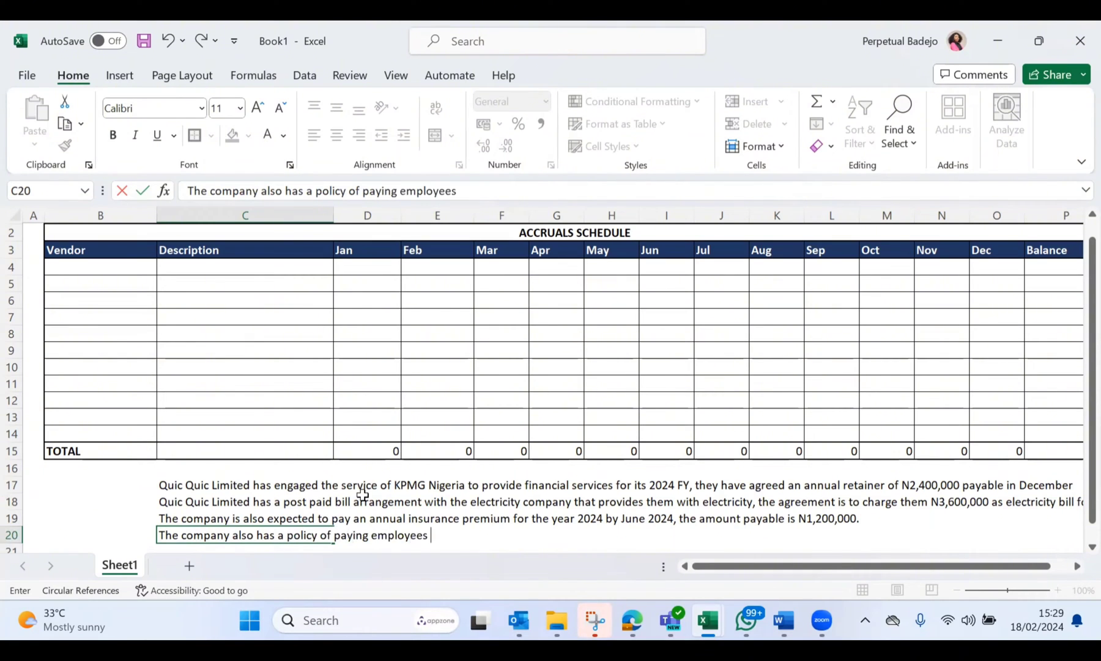
pyautogui.write('quartely ')
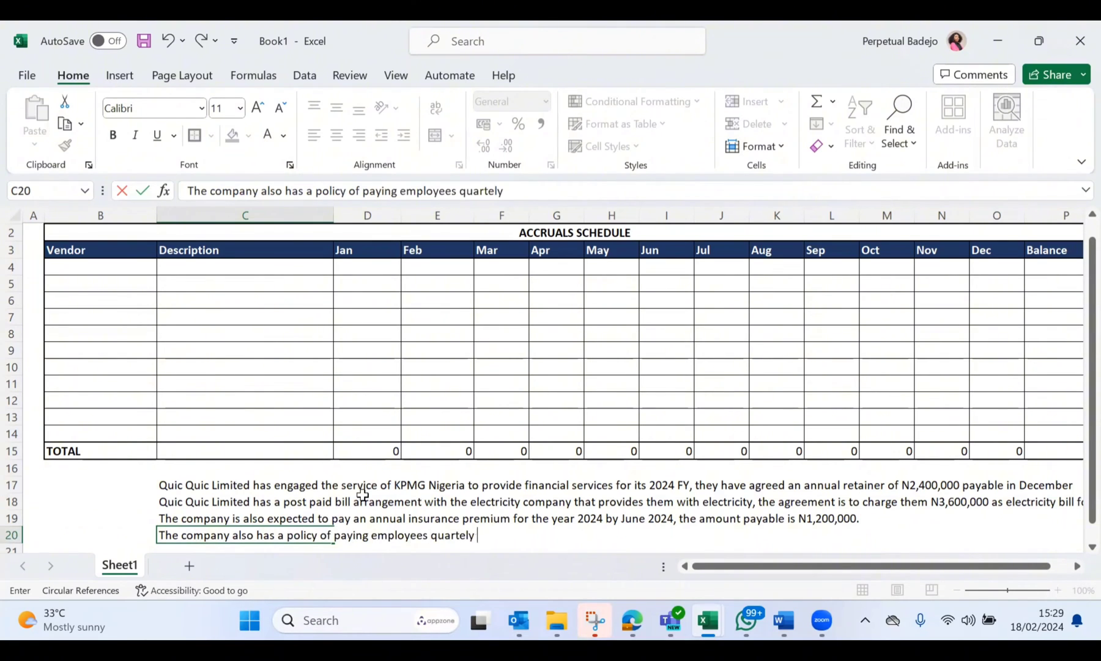
pyautogui.write('bonus, w hich')
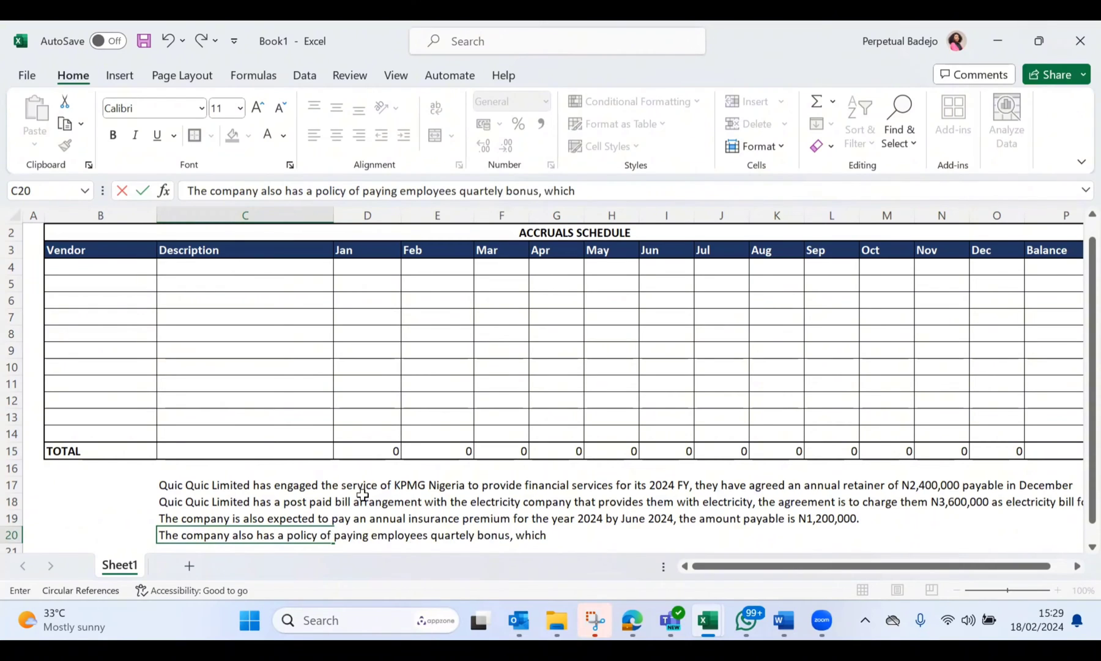
pyautogui.write(' is a certain')
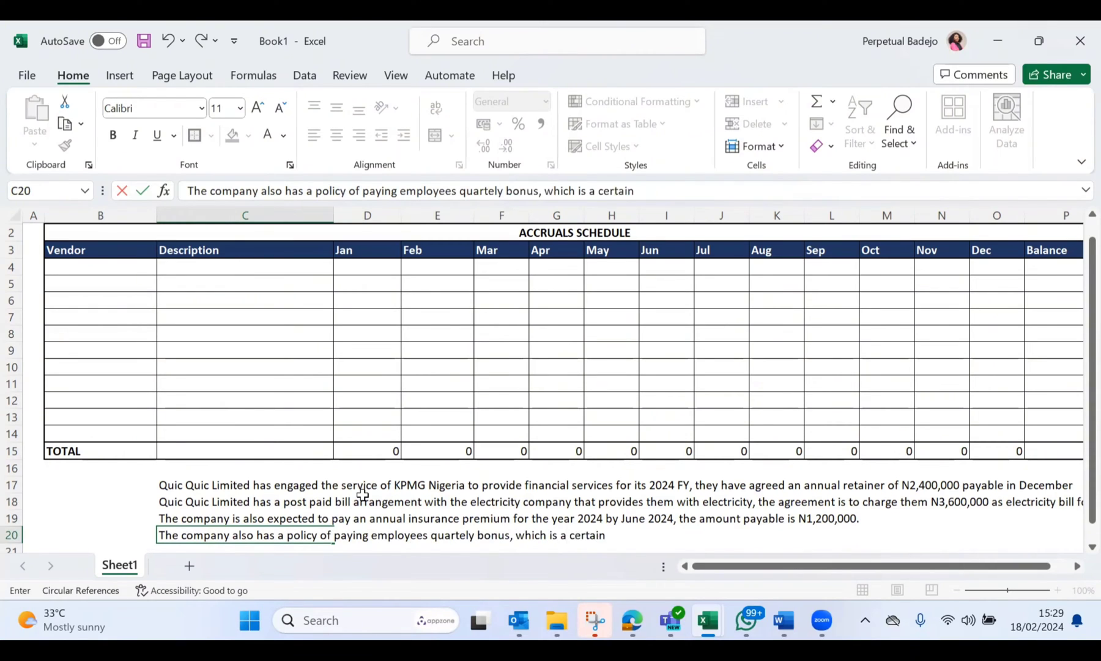
pyautogui.write(' percentage pod')
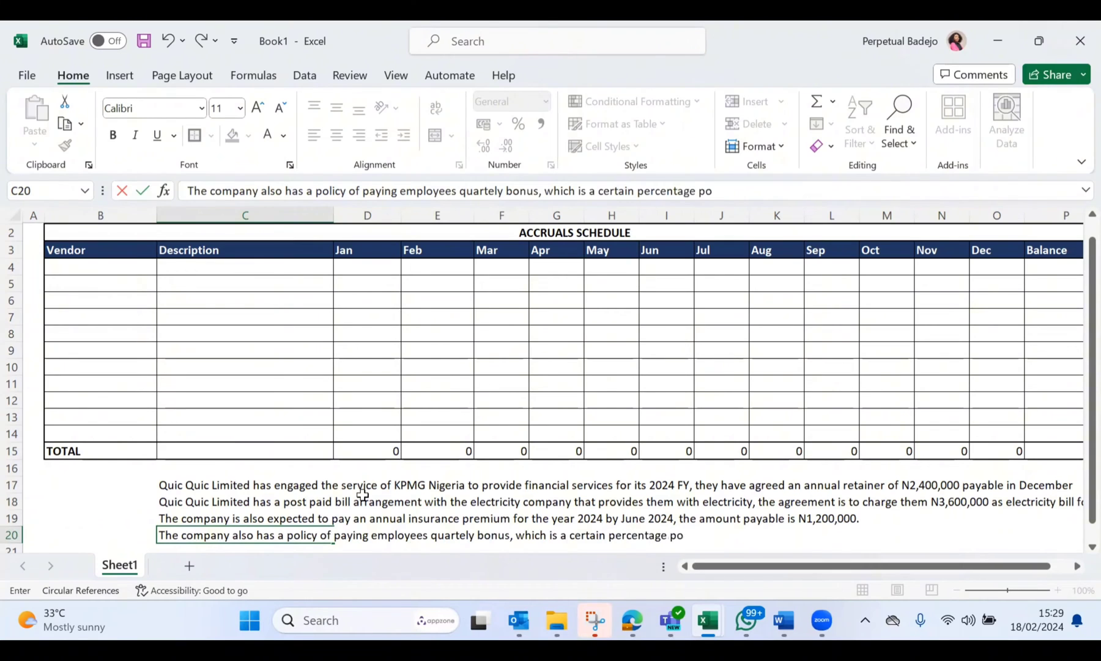
# Step: Complete the C20 scenario with "bonus, which is a certain percentage of their salaries." and commit it
pyautogui.press('BackSpace')
pyautogui.press('BackSpace')
pyautogui.press('BackSpace')
pyautogui.write('of theor')
pyautogui.press('BackSpace')
pyautogui.write('ir salaries')
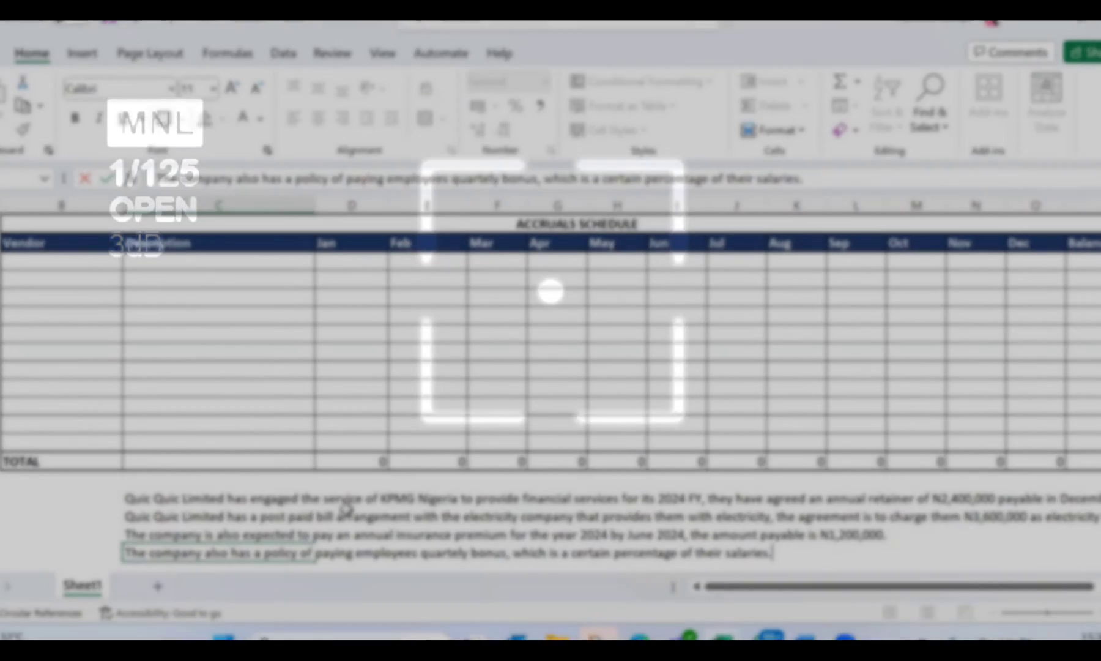
pyautogui.write('.')
pyautogui.press('Return')
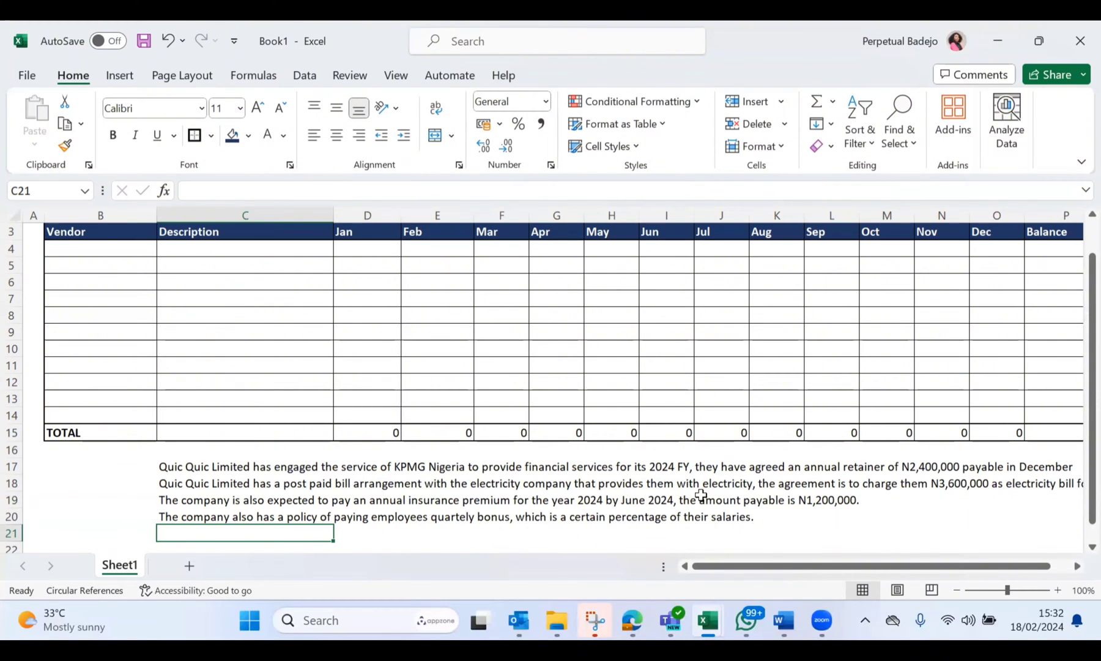
# Step: Enter KPMG as the first vendor in B4 of the accruals schedule
pyautogui.scroll(-1, 702, 495)
pyautogui.scroll(1, 701, 494)
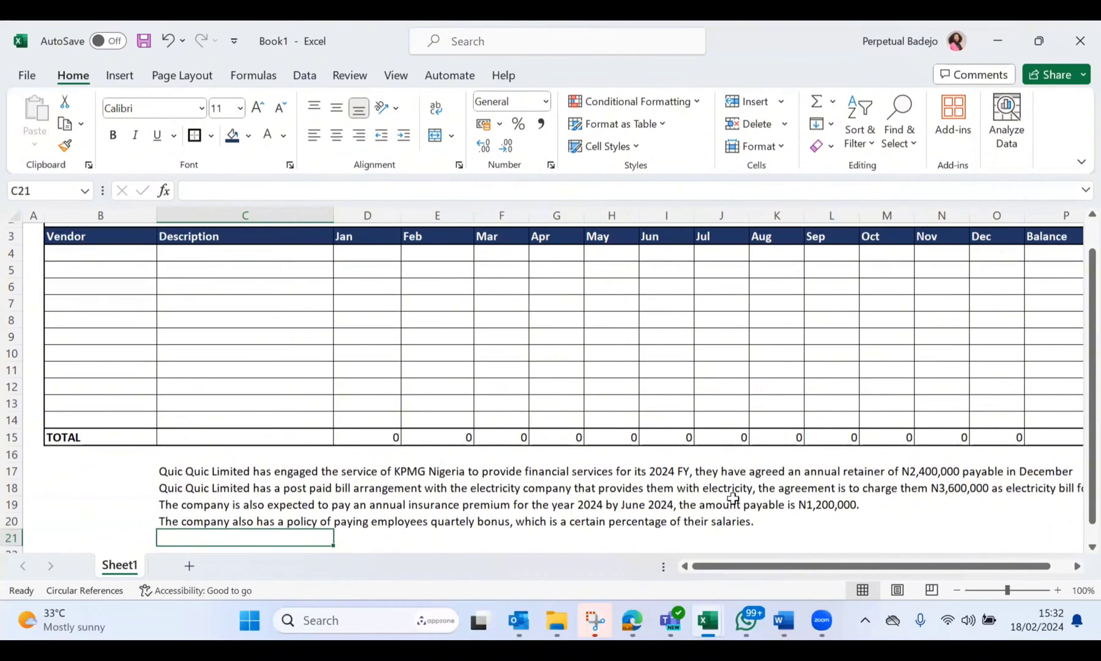
pyautogui.click(118, 254)
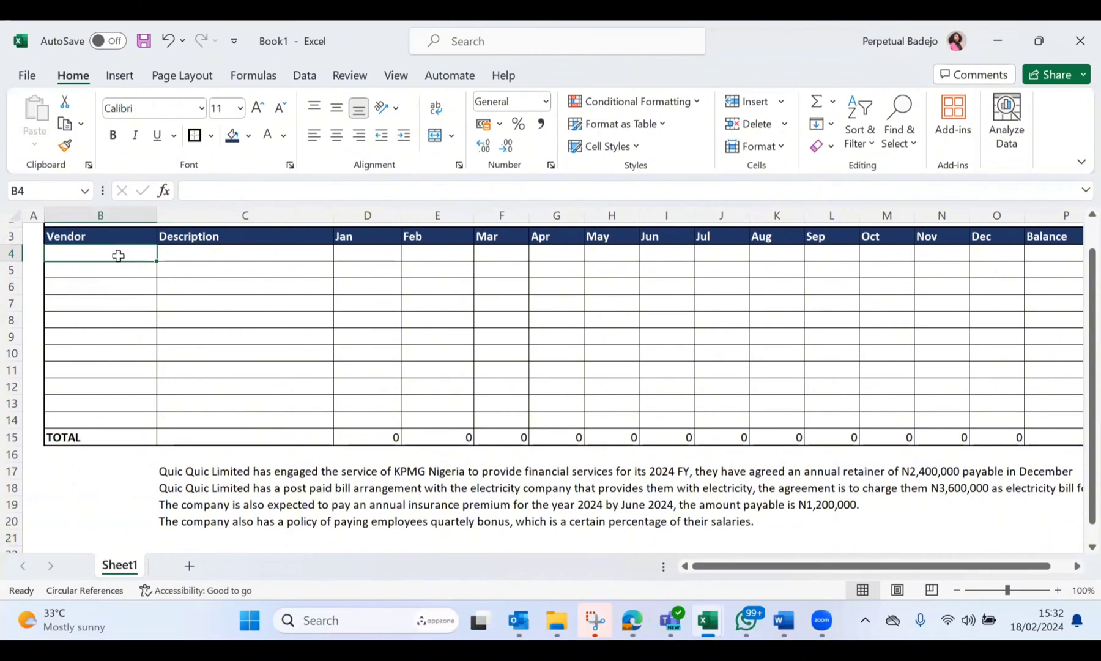
pyautogui.write('Kp')
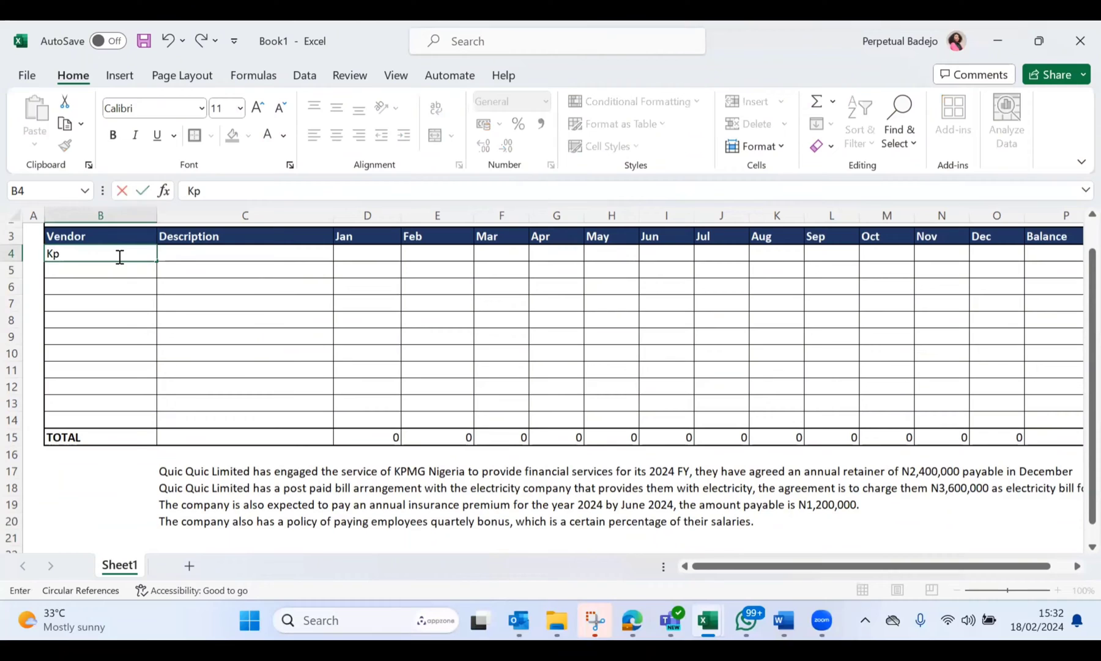
pyautogui.press('BackSpace')
pyautogui.write('PMGN')
pyautogui.click(328, 317)
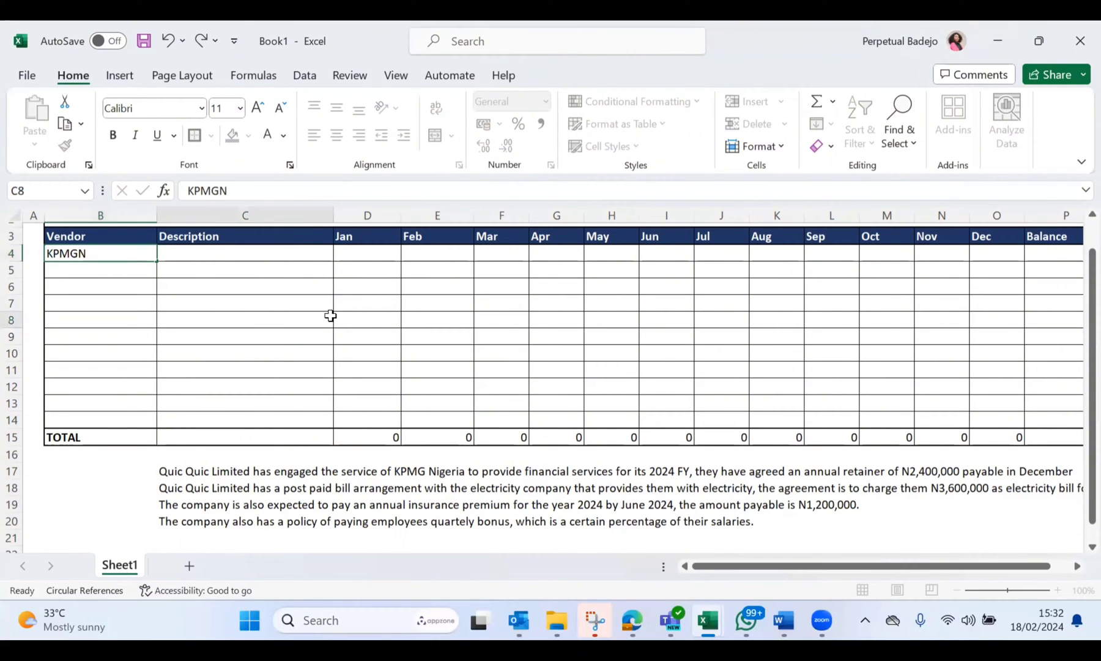
pyautogui.doubleClick(115, 251)
pyautogui.press('BackSpace')
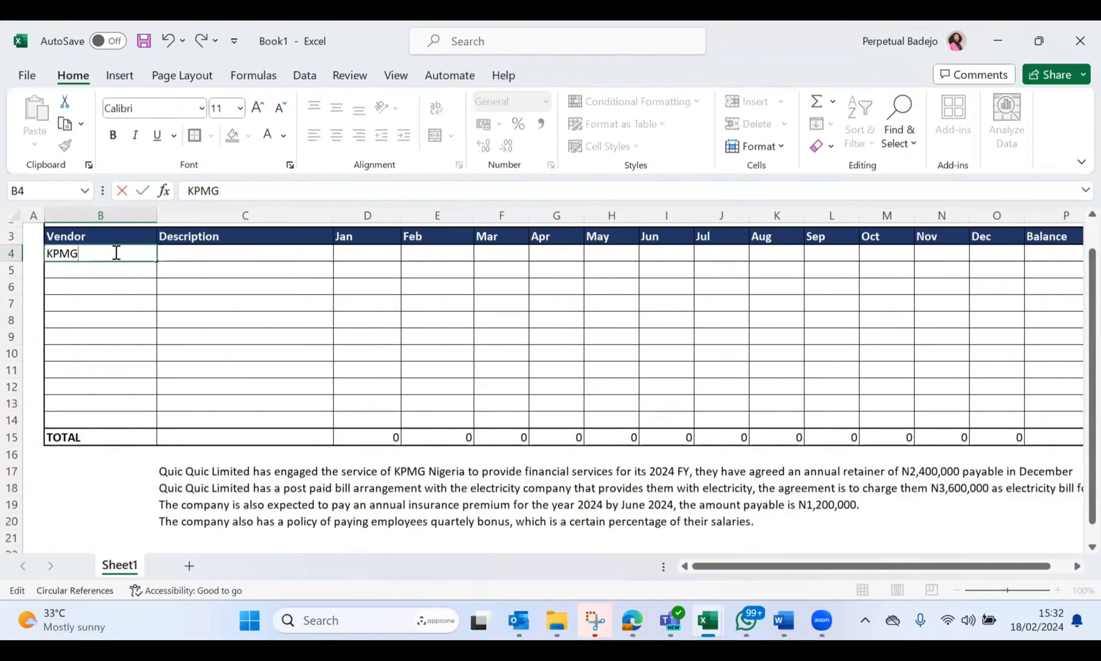
pyautogui.press('Return')
# Step: Insert two blank columns before the Jan column and narrow the first one, column D, to about half its width
pyautogui.click(369, 215)
pyautogui.scroll(1, 369, 214)
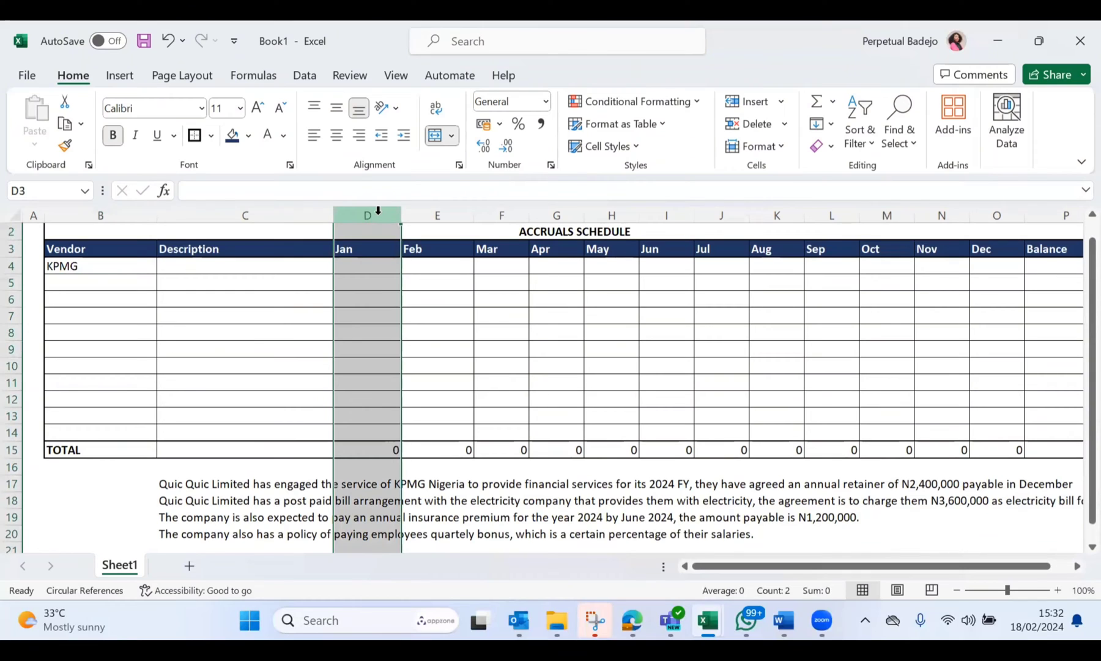
pyautogui.hotkey('ctrl', 'shift', '+')
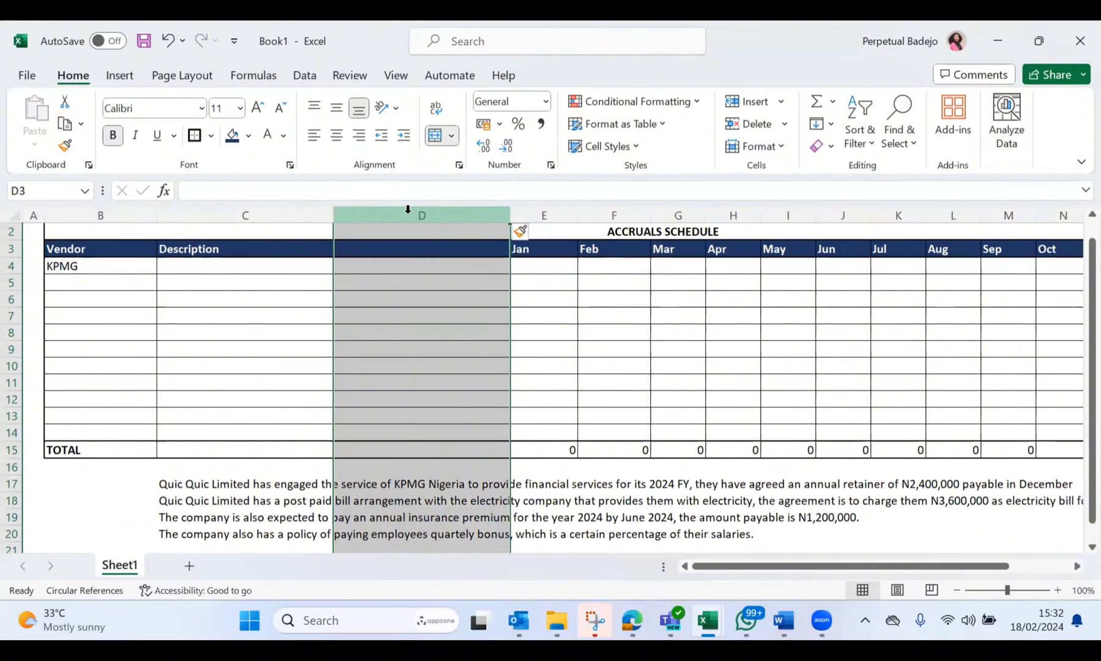
pyautogui.hotkey('ctrl', 'shift', '+')
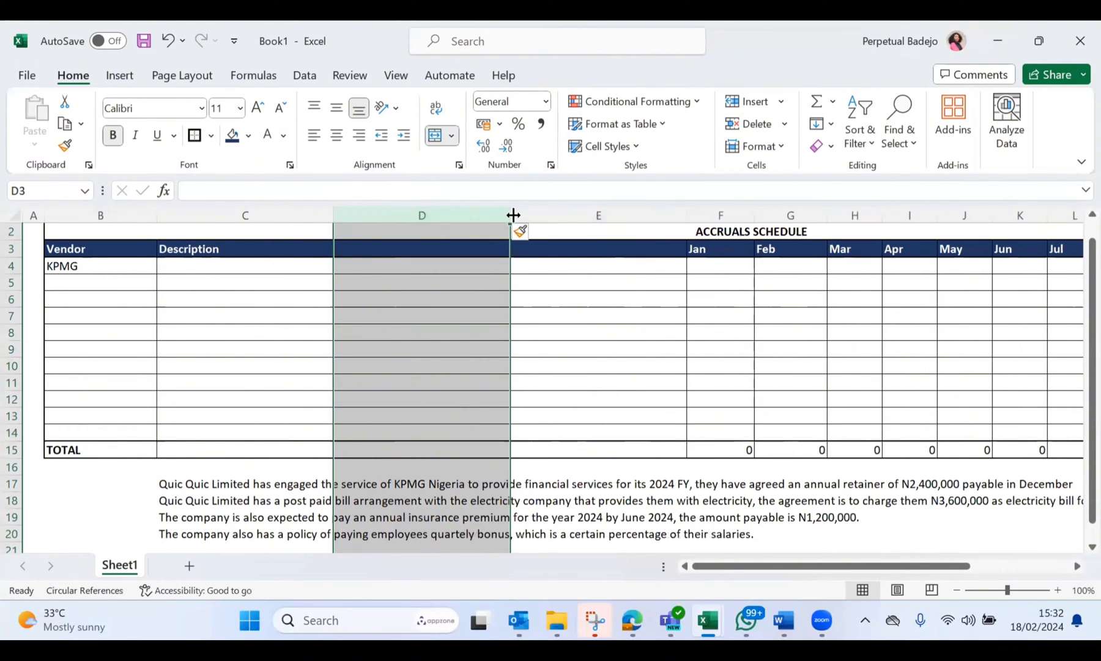
pyautogui.moveTo(513, 215); pyautogui.dragTo(424, 222)
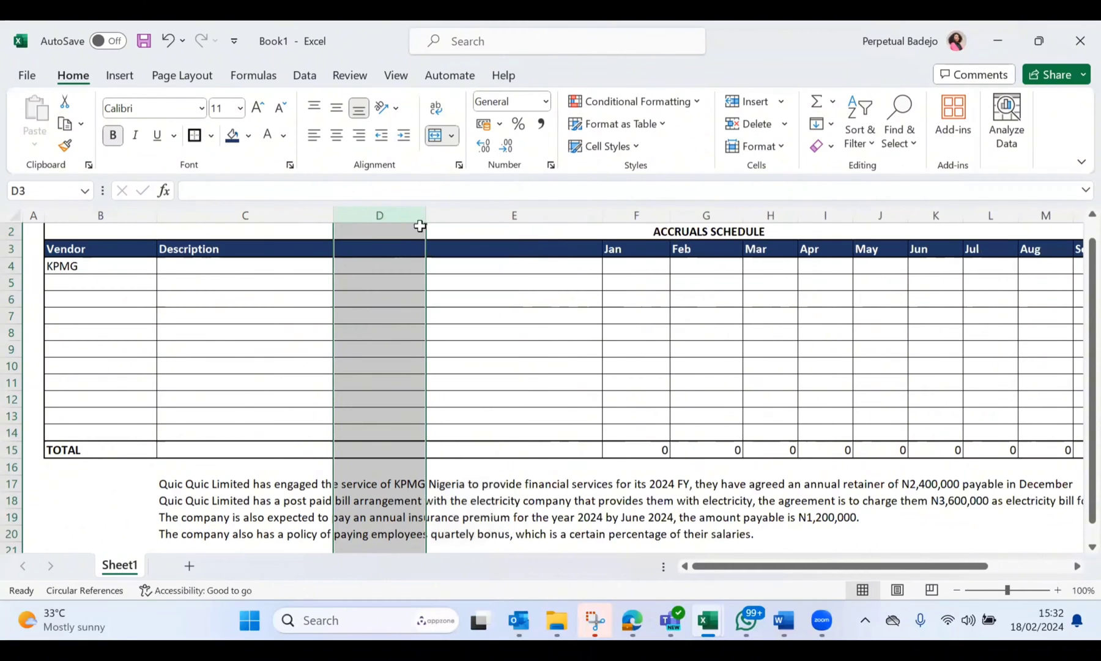
# Step: Label the new column D with the header GL in D3
pyautogui.click(381, 247)
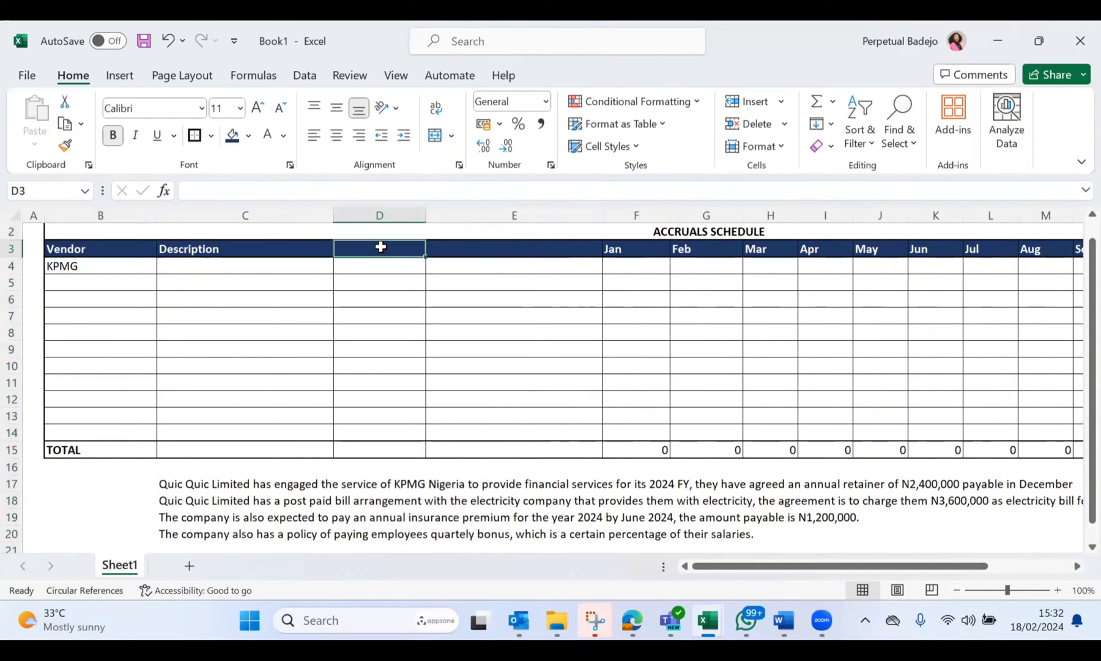
pyautogui.write('GL')
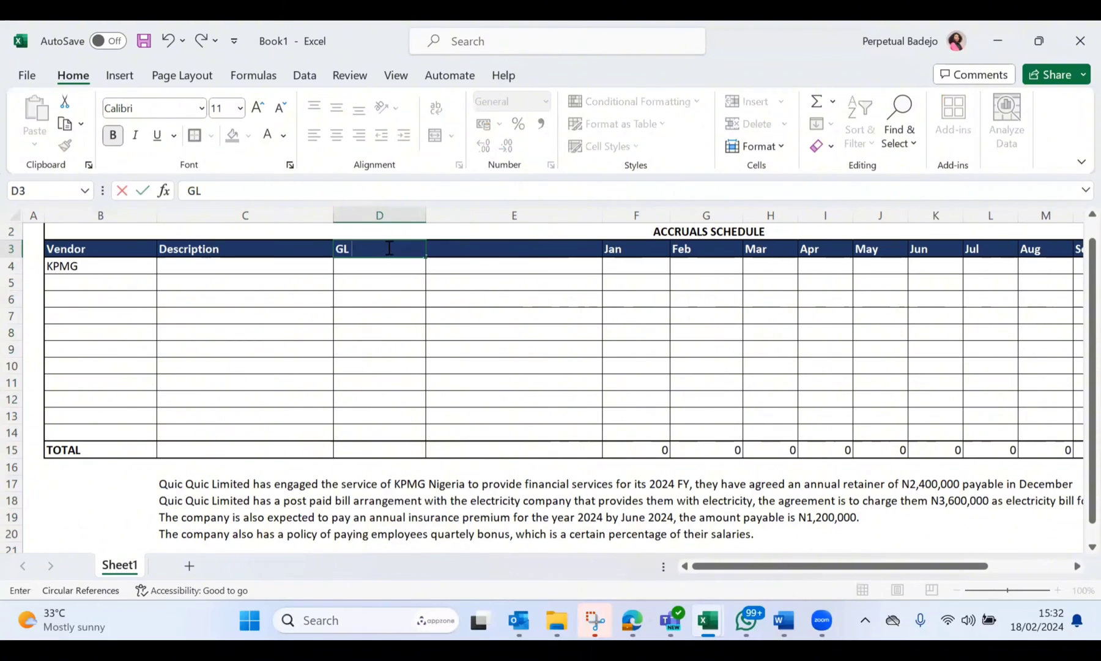
pyautogui.click(489, 258)
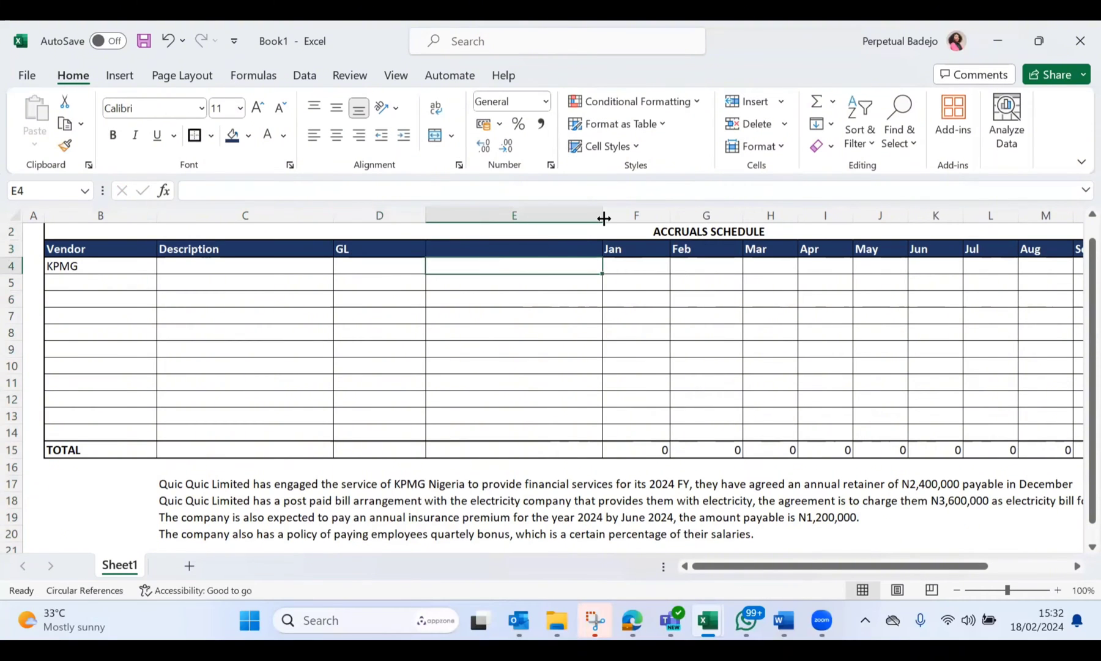
# Step: Narrow the spare blank column E between GL and Jan, and delete it
pyautogui.moveTo(595, 218); pyautogui.dragTo(529, 218)
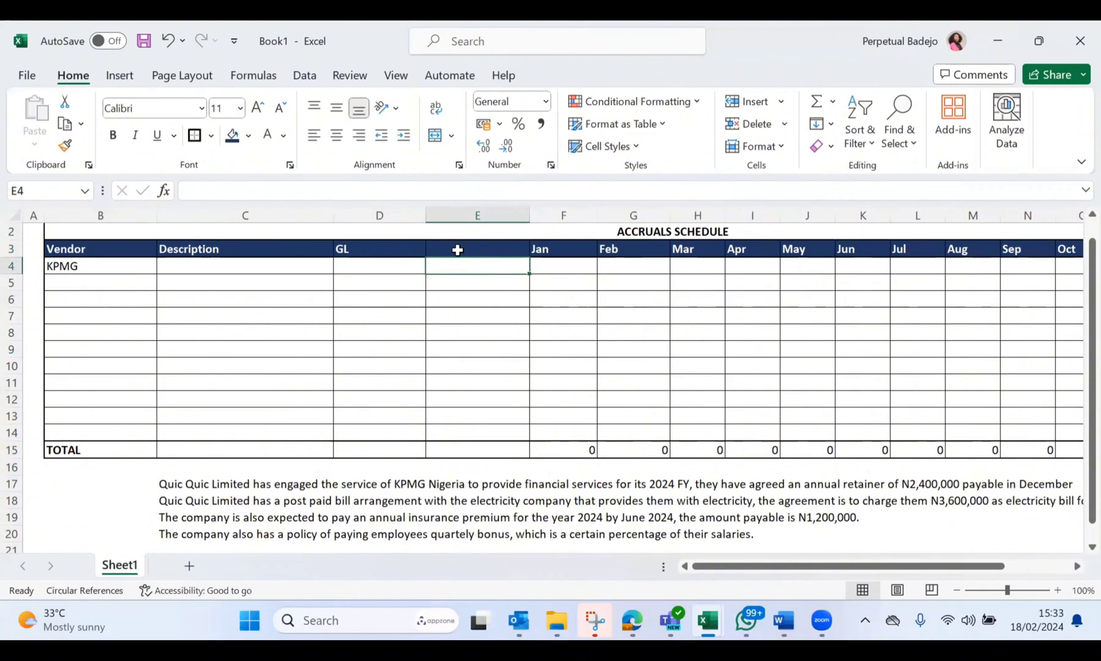
pyautogui.click(458, 249)
pyautogui.click(477, 214)
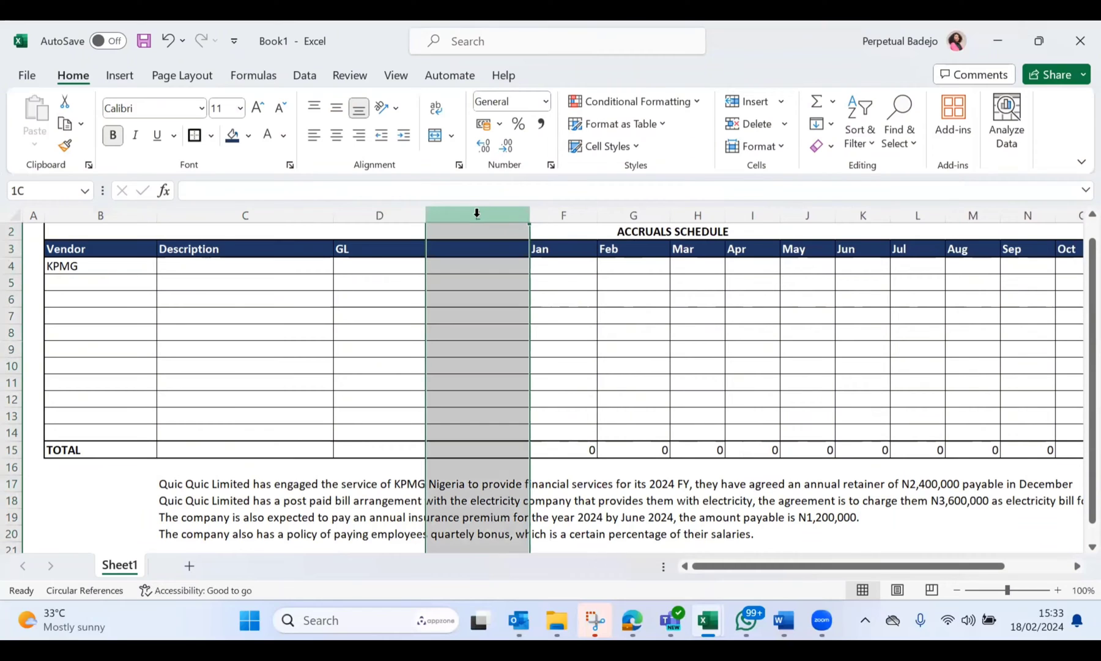
pyautogui.hotkey('ctrl', '-')
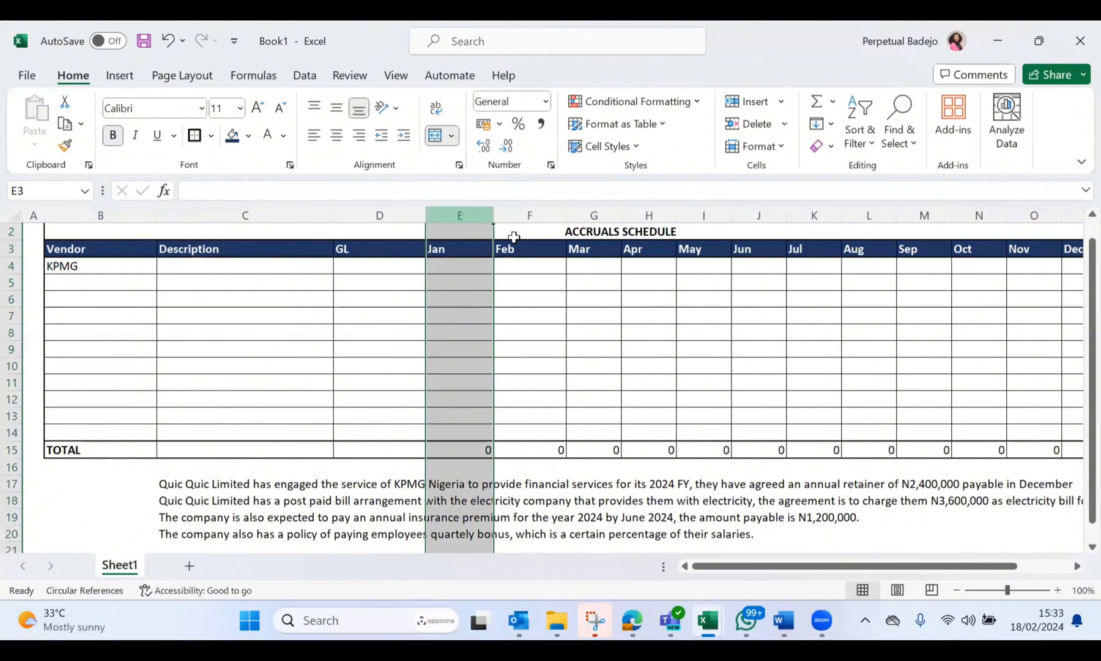
pyautogui.click(533, 267)
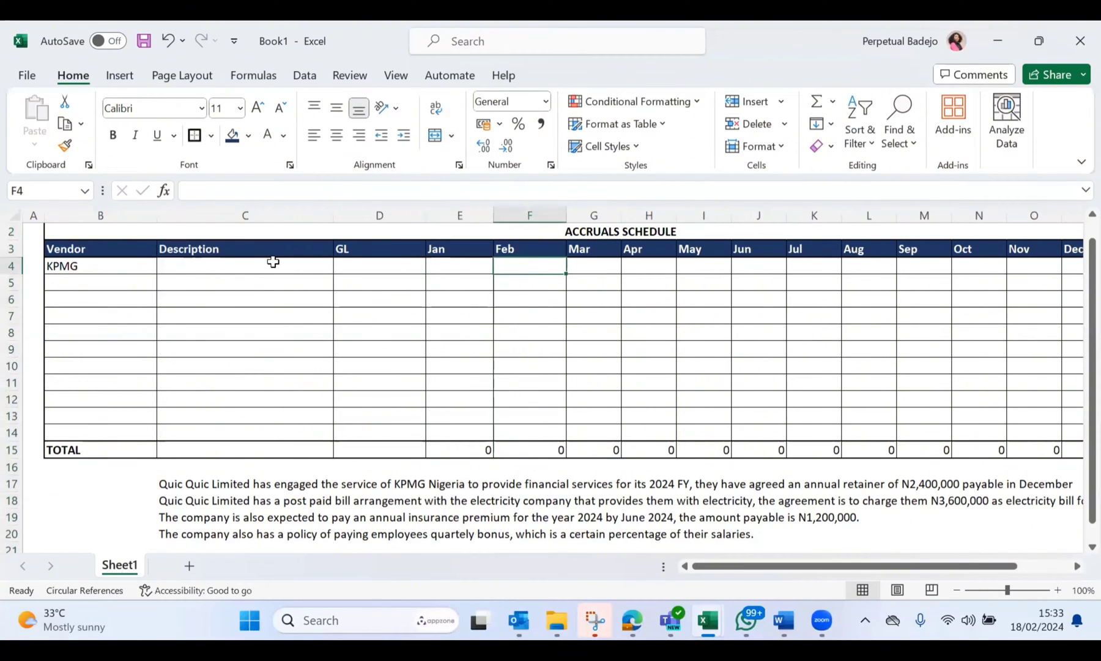
# Step: Enter the KPMG description "January 2024 share of KPMG Annual retainer fee." in C4
pyautogui.click(198, 268)
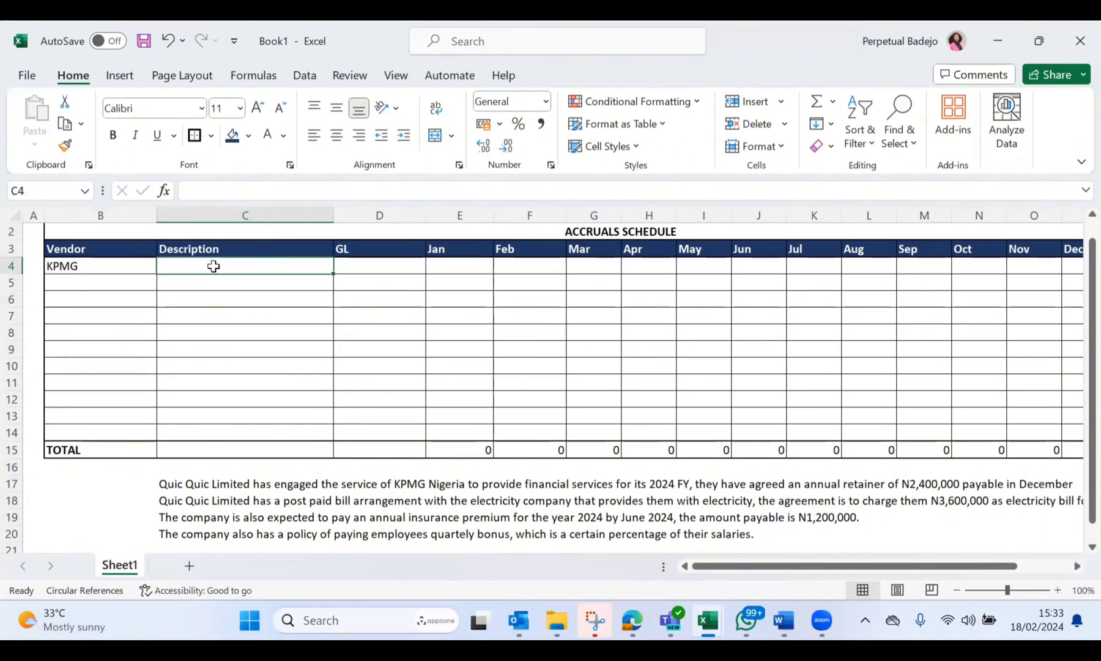
pyautogui.write('January 20')
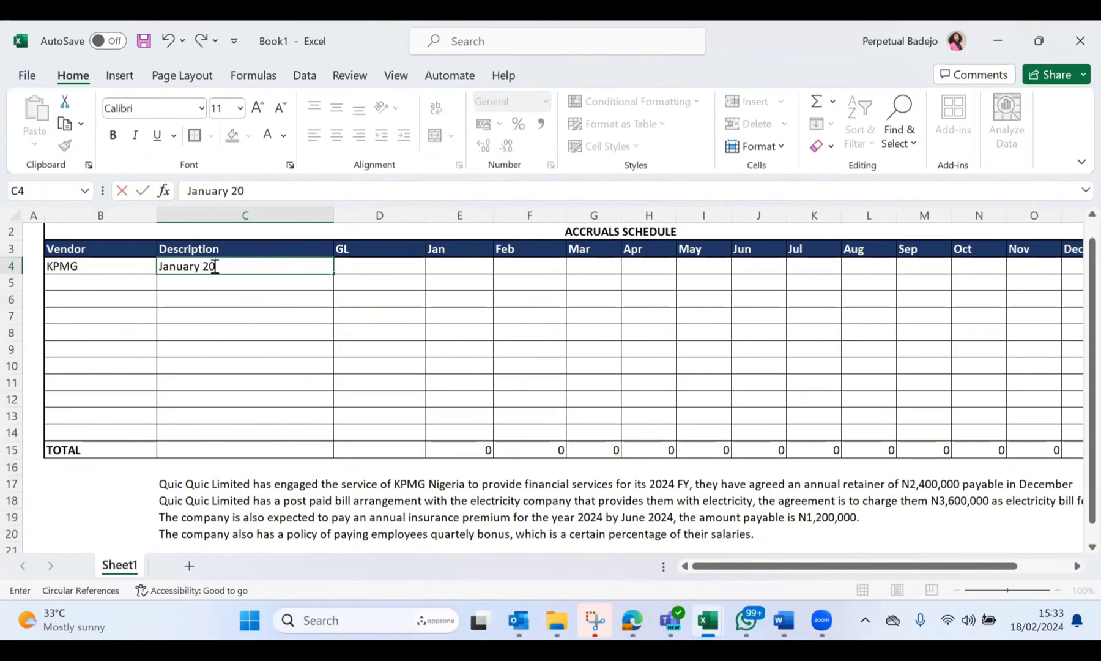
pyautogui.write('24 share of KPMG ')
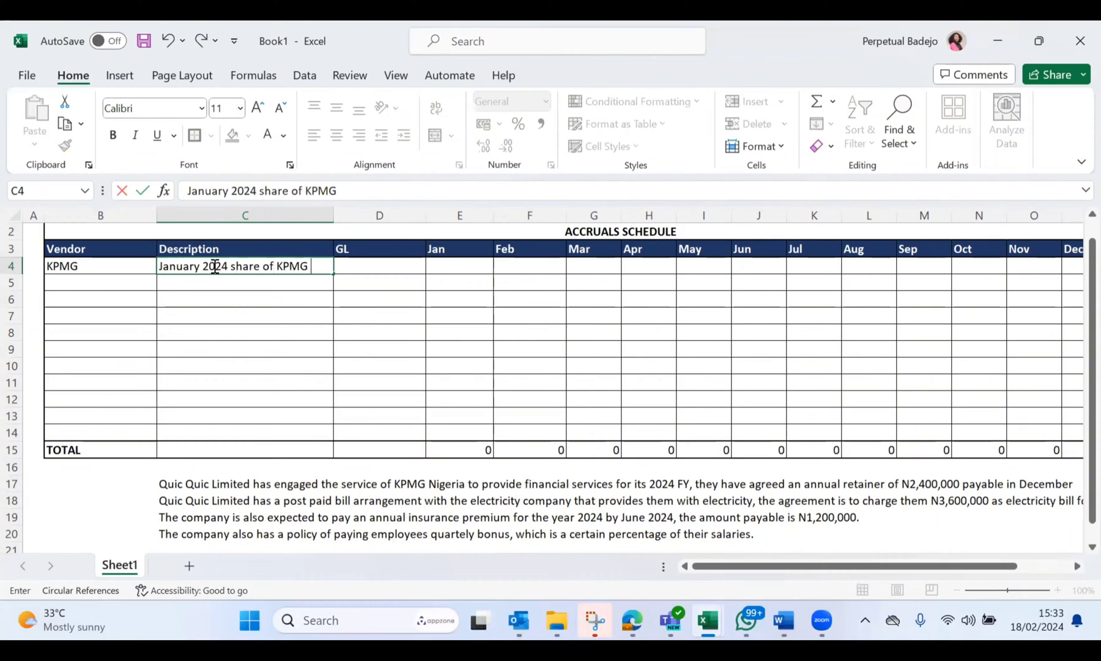
pyautogui.write('Annual retainer fee')
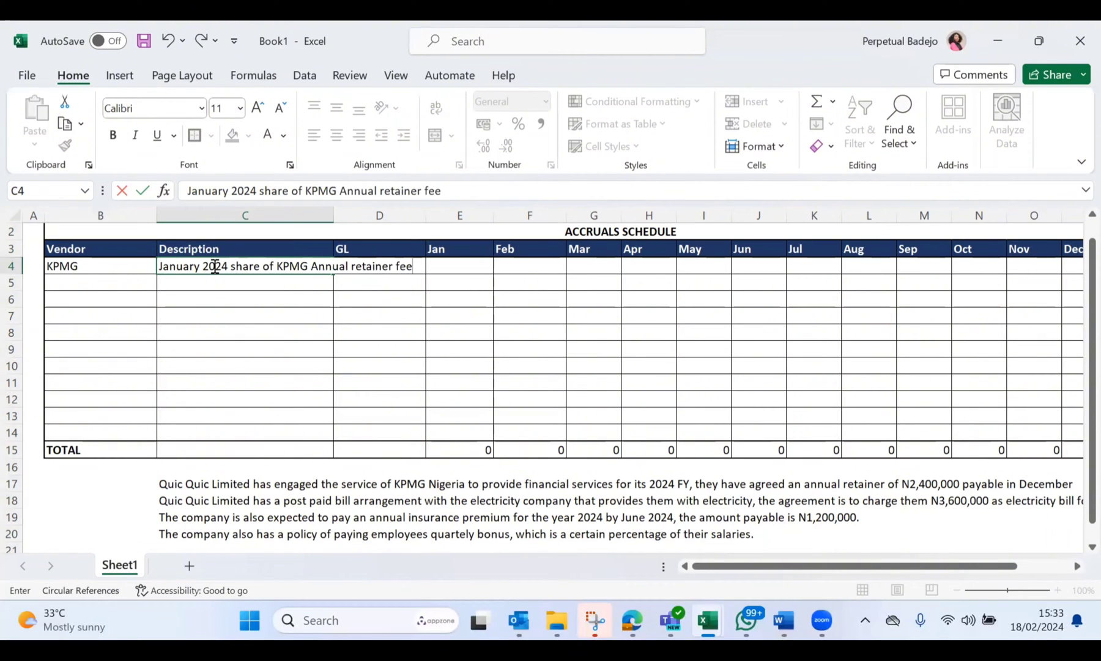
pyautogui.write('.')
pyautogui.press('Return')
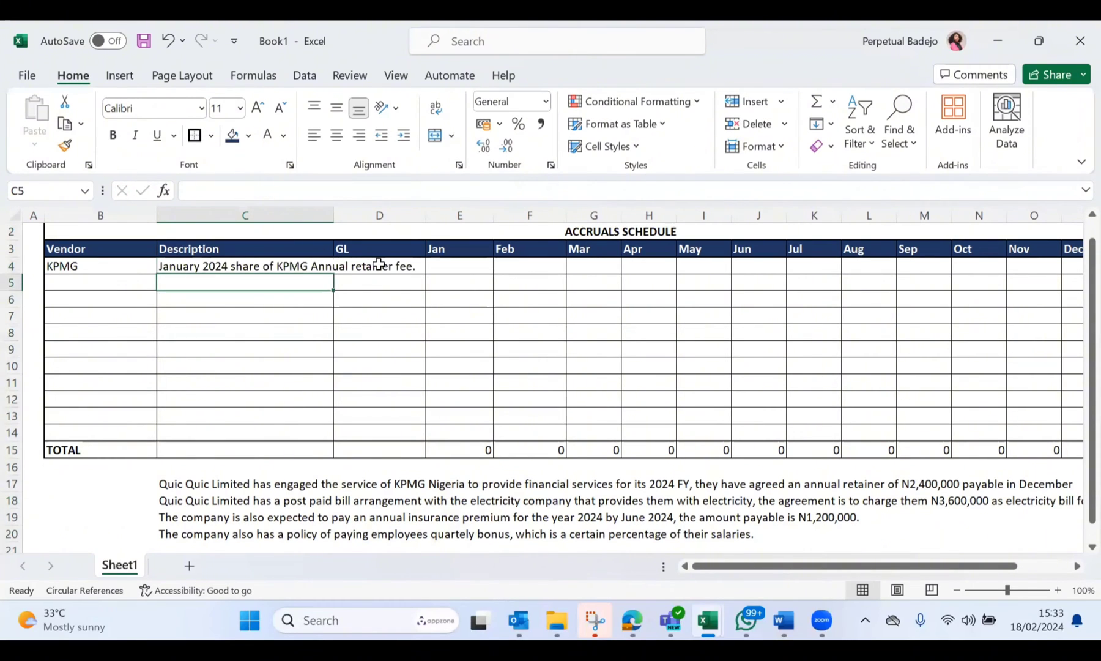
# Step: Fill in the KPMG row with "Audit fees" as the GL in D4 and 200000 as the Jan amount in E4
pyautogui.click(376, 265)
pyautogui.write('Aud')
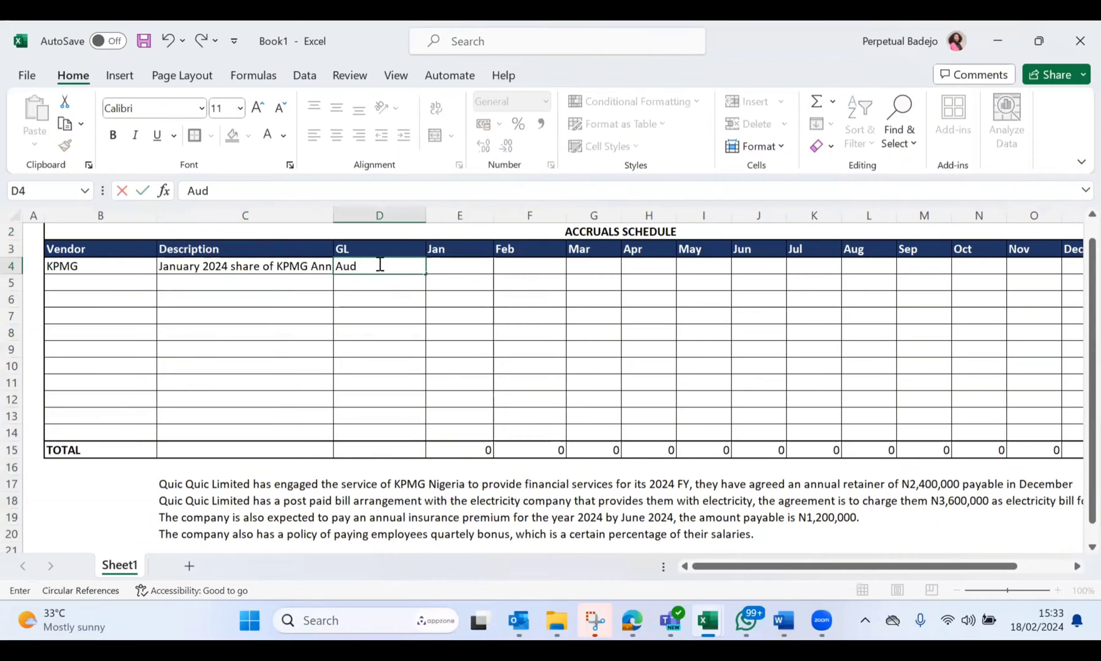
pyautogui.write('it fees')
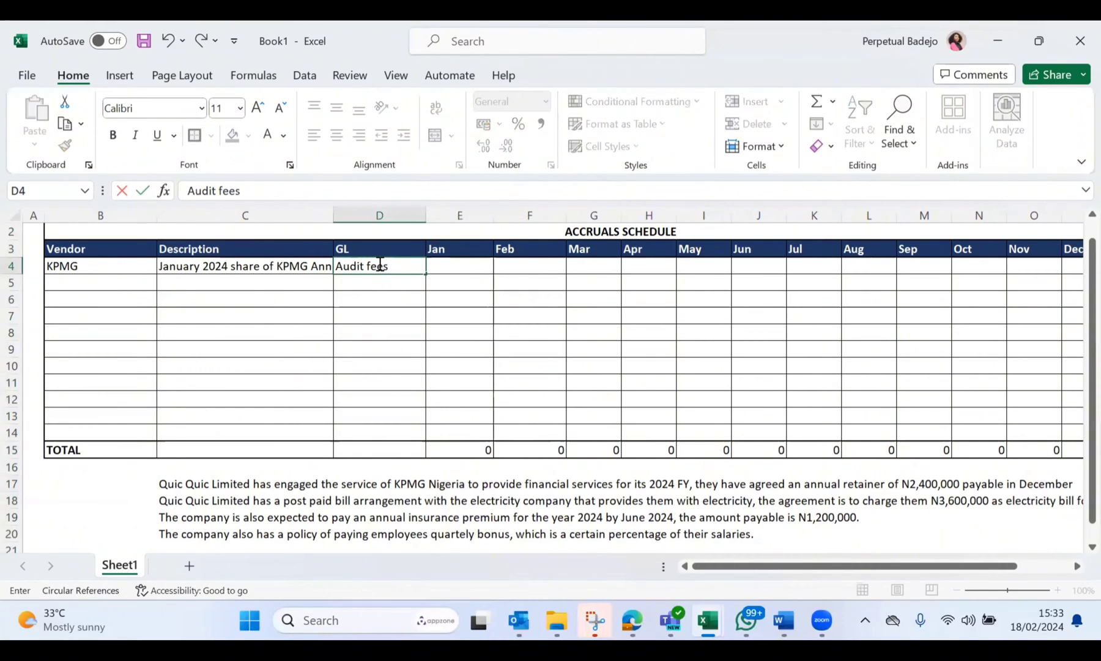
pyautogui.click(463, 263)
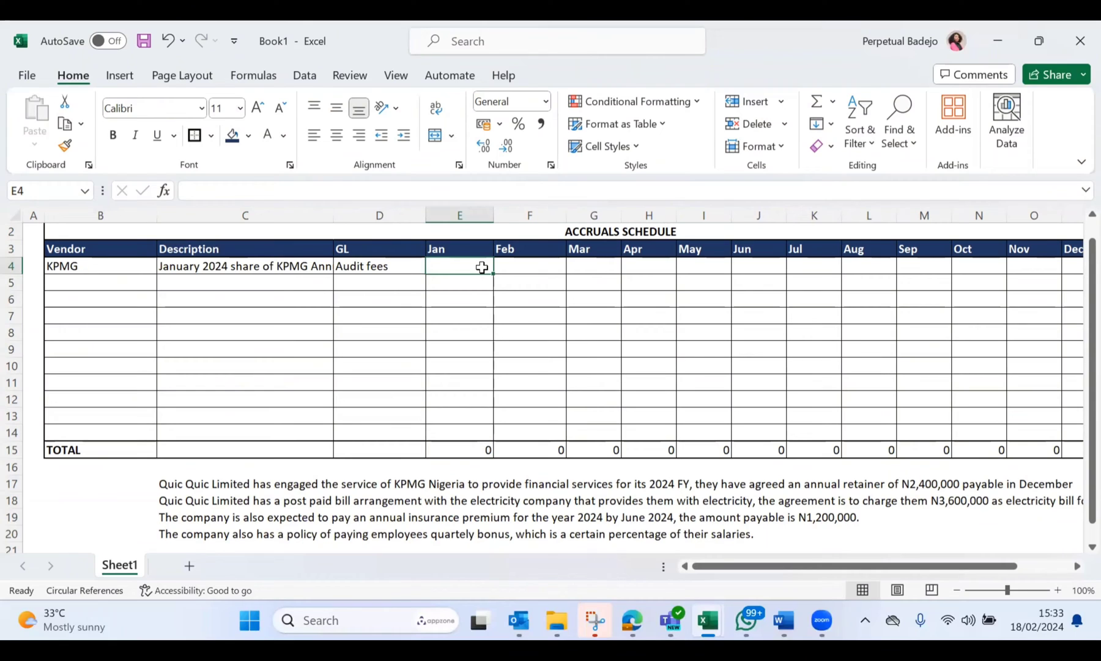
pyautogui.write('200000')
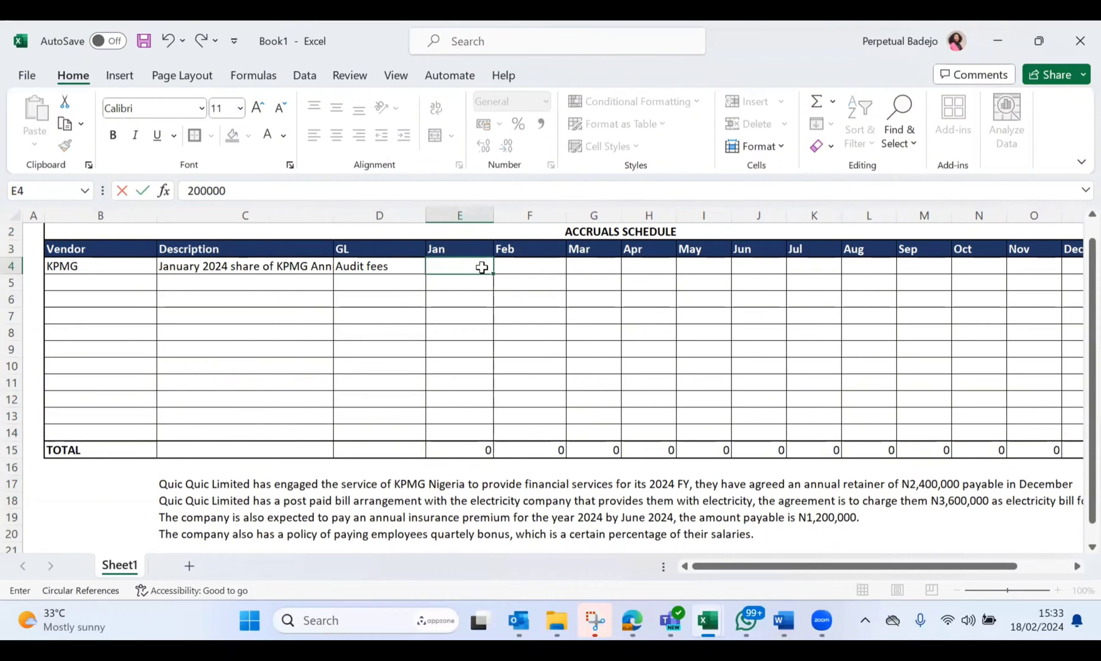
# Step: Commit the Jan amount of 200000 in E4 of the KPMG row
pyautogui.press('Return')
pyautogui.scroll(-2, 482, 267)
pyautogui.scroll(1, 482, 267)
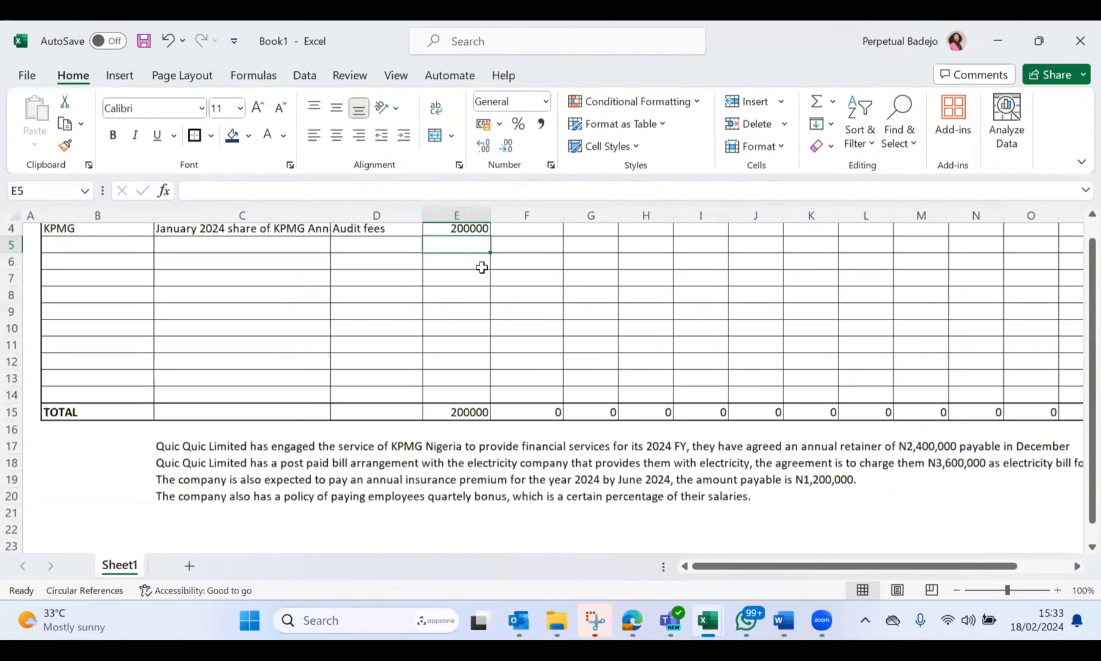
pyautogui.moveTo(480, 215); pyautogui.dragTo(702, 221)
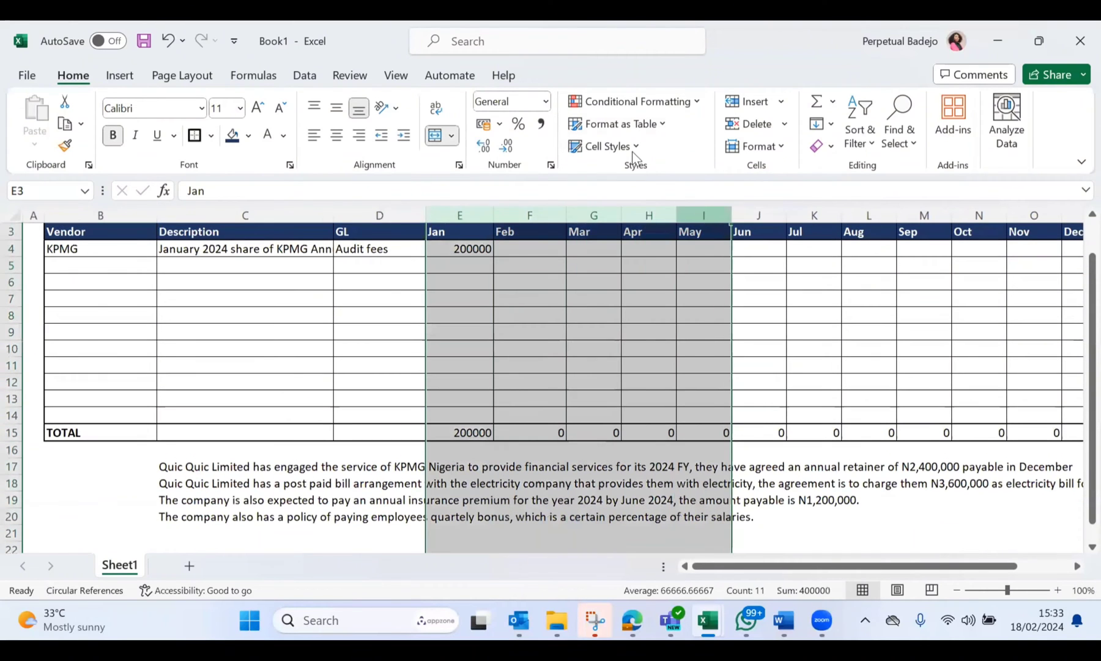
pyautogui.click(540, 124)
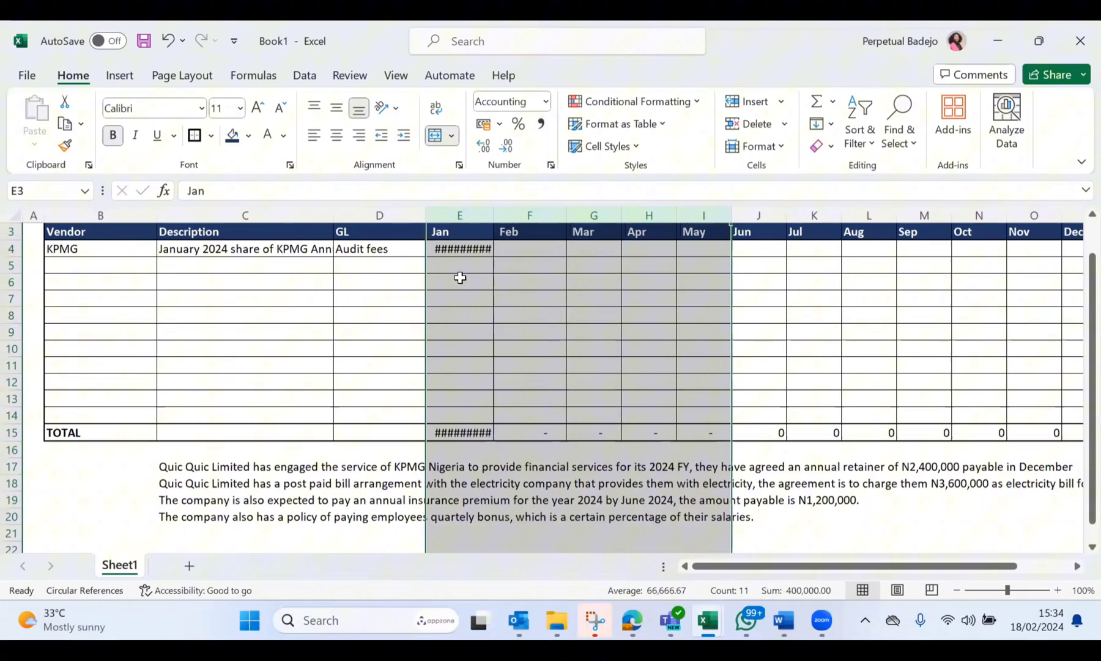
pyautogui.doubleClick(494, 215)
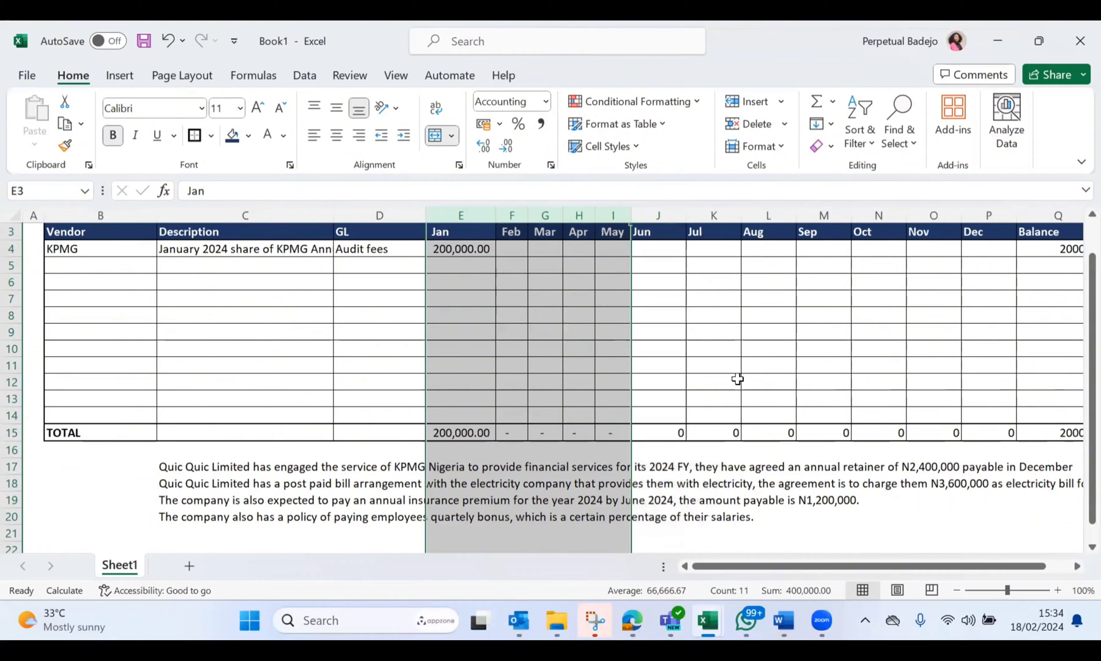
pyautogui.hotkey('ctrl', 'z')
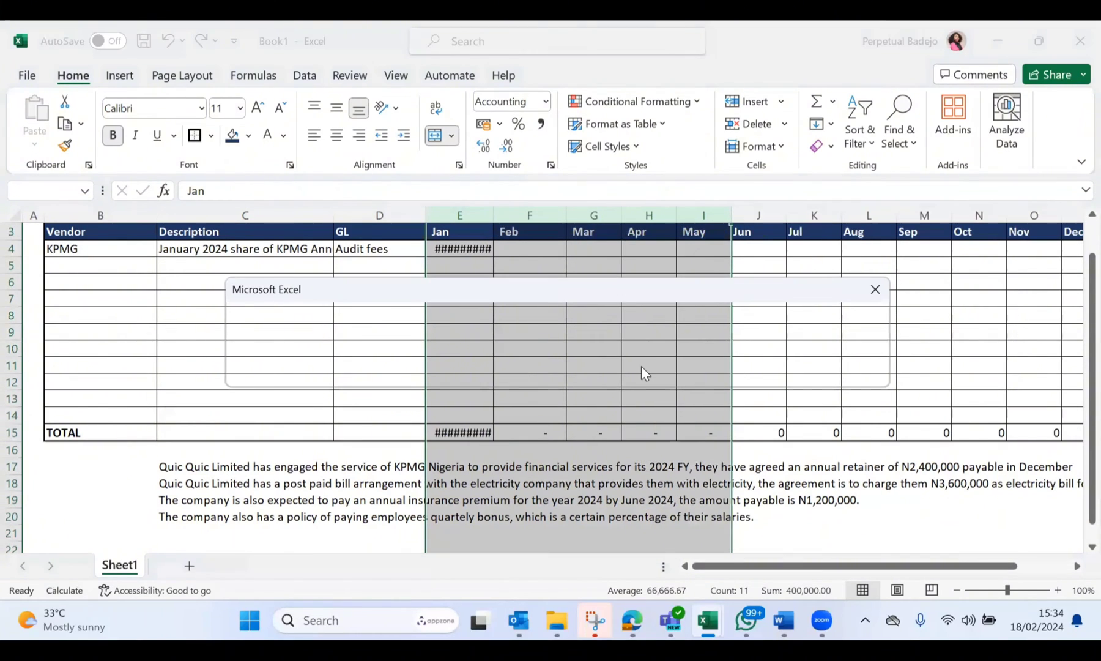
pyautogui.click(876, 289)
pyautogui.hotkey('ctrl', 'z')
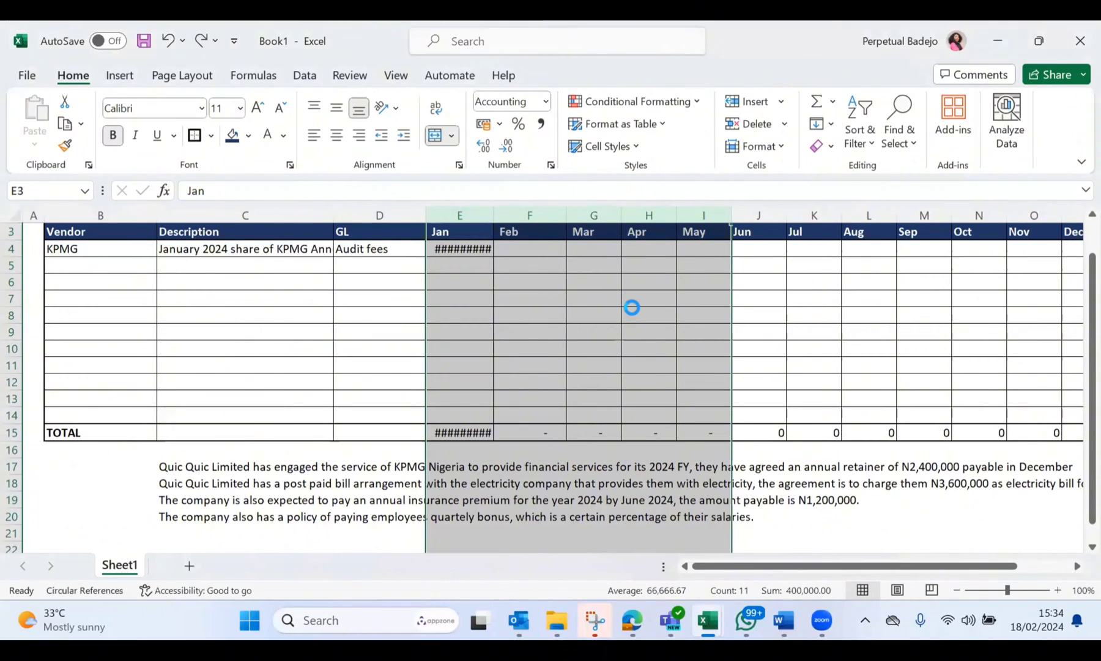
pyautogui.click(650, 363)
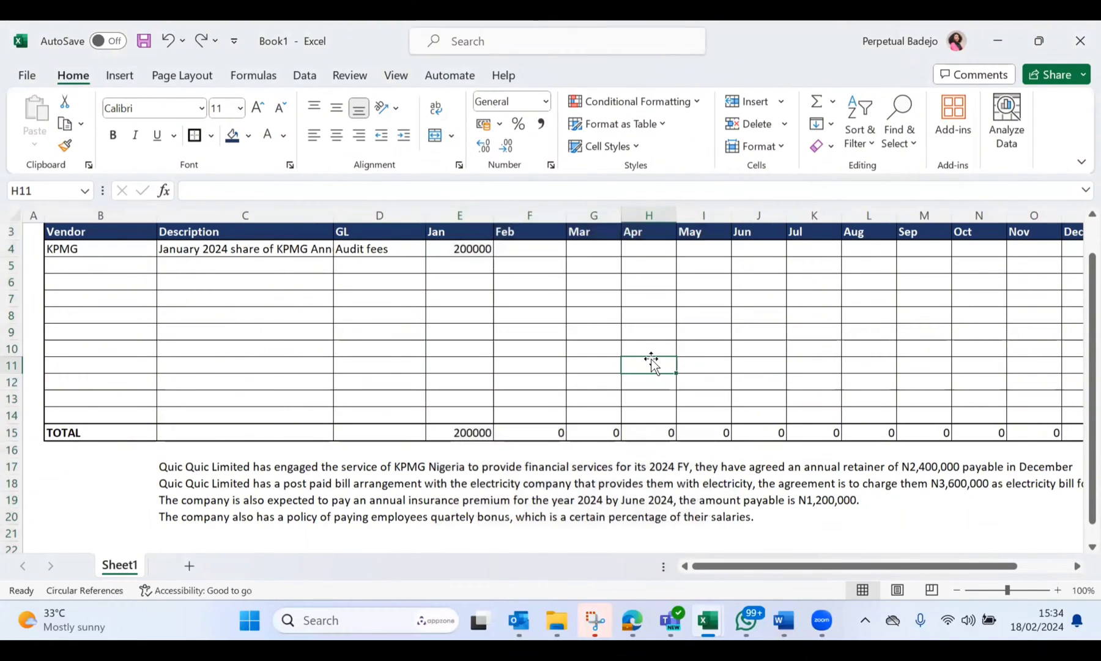
# Step: Format the Jan to Nov columns (E to O) with the comma number style and font size 10
pyautogui.click(456, 216)
pyautogui.moveTo(615, 222); pyautogui.dragTo(1051, 217)
pyautogui.click(541, 126)
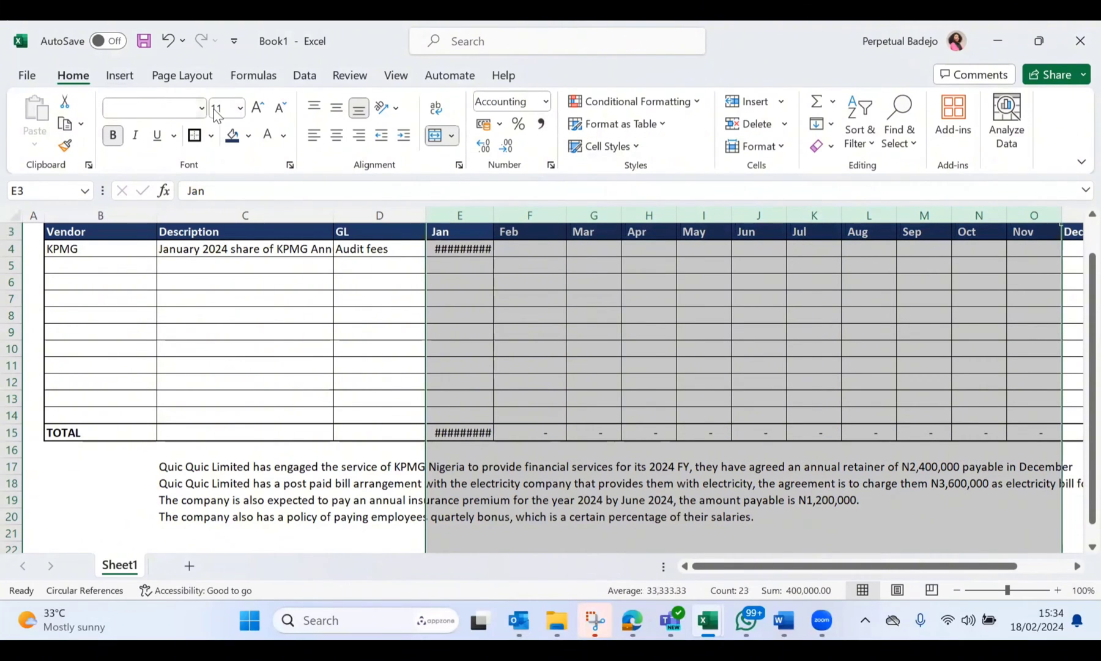
pyautogui.click(241, 109)
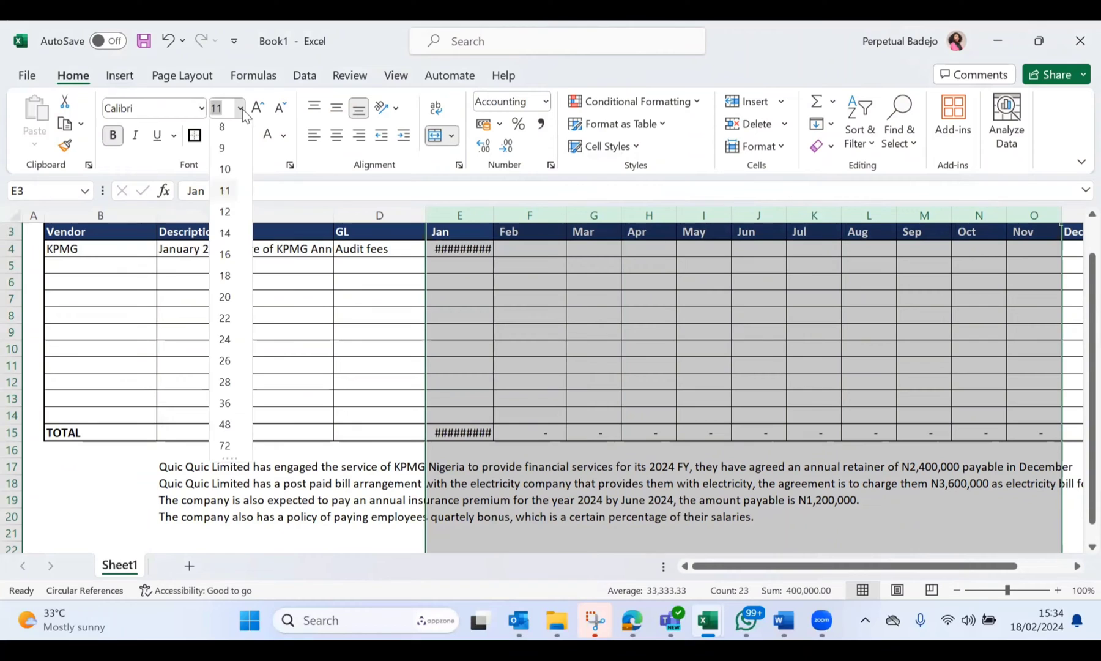
pyautogui.click(229, 176)
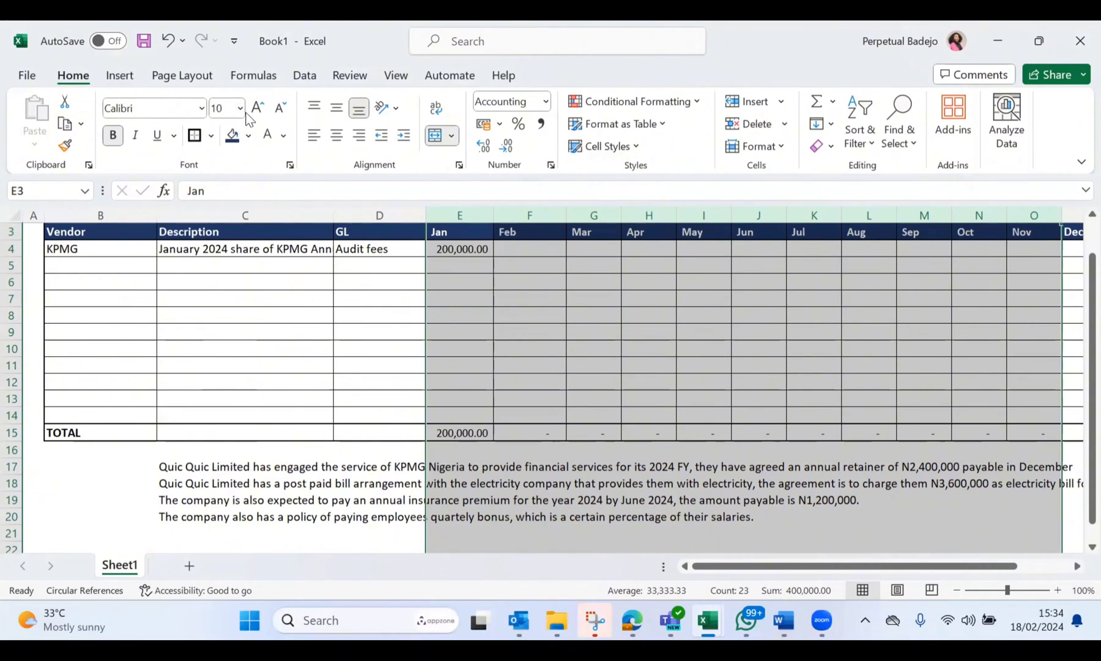
pyautogui.click(586, 315)
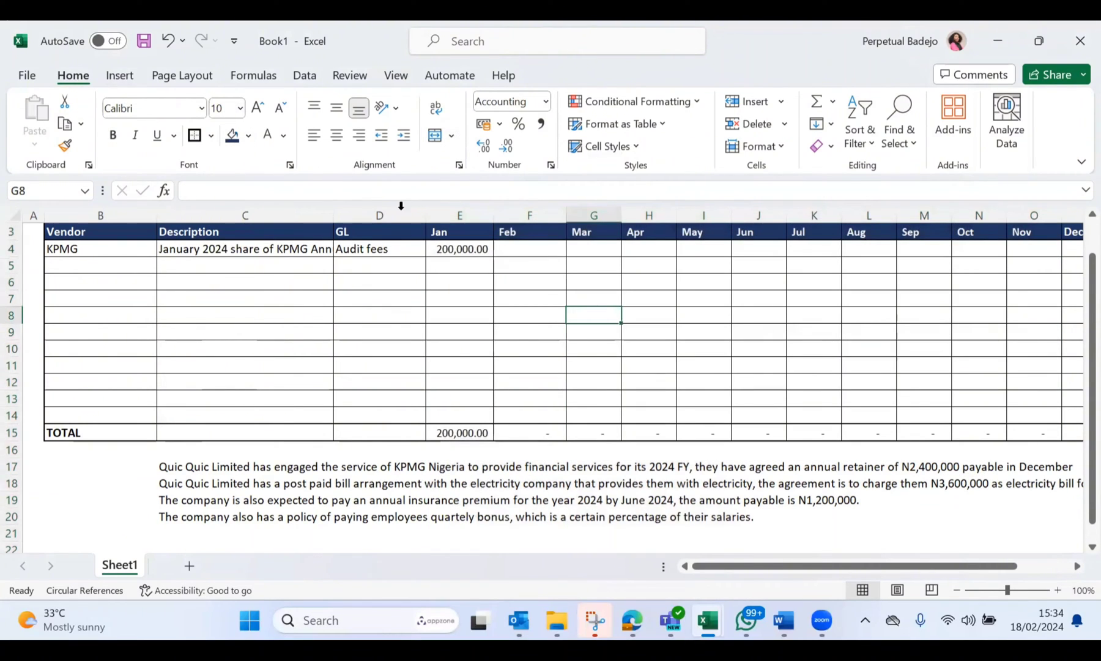
# Step: Enter the debit line "Dr Expense Account" in E23 below the example scenarios
pyautogui.click(440, 247)
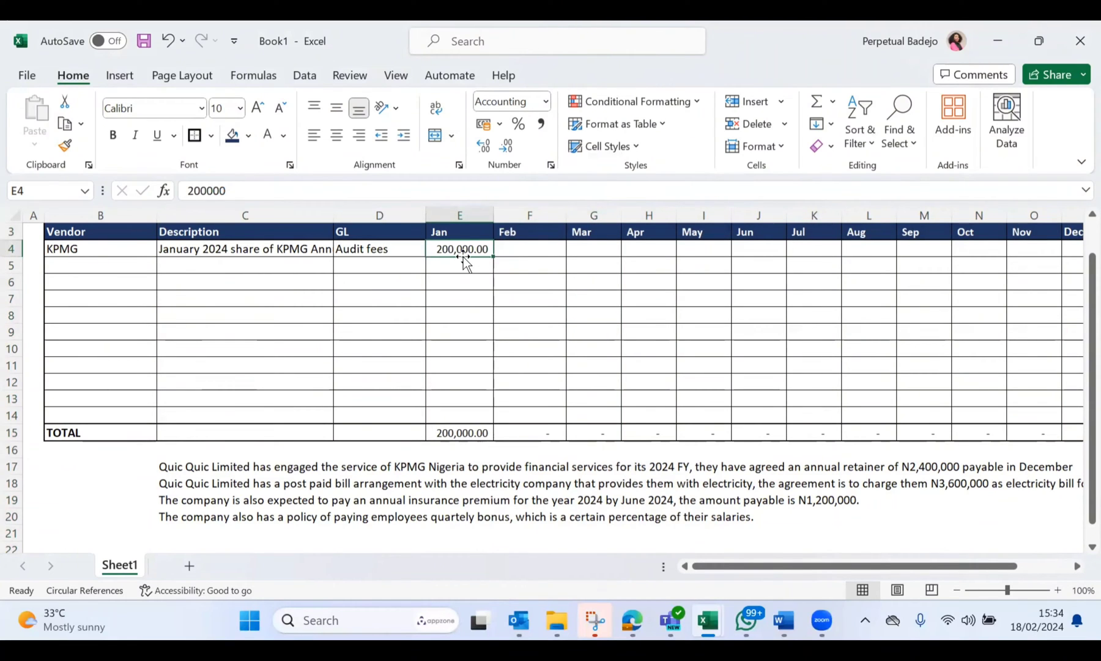
pyautogui.scroll(-3, 464, 257)
pyautogui.scroll(3, 463, 257)
pyautogui.scroll(-4, 463, 257)
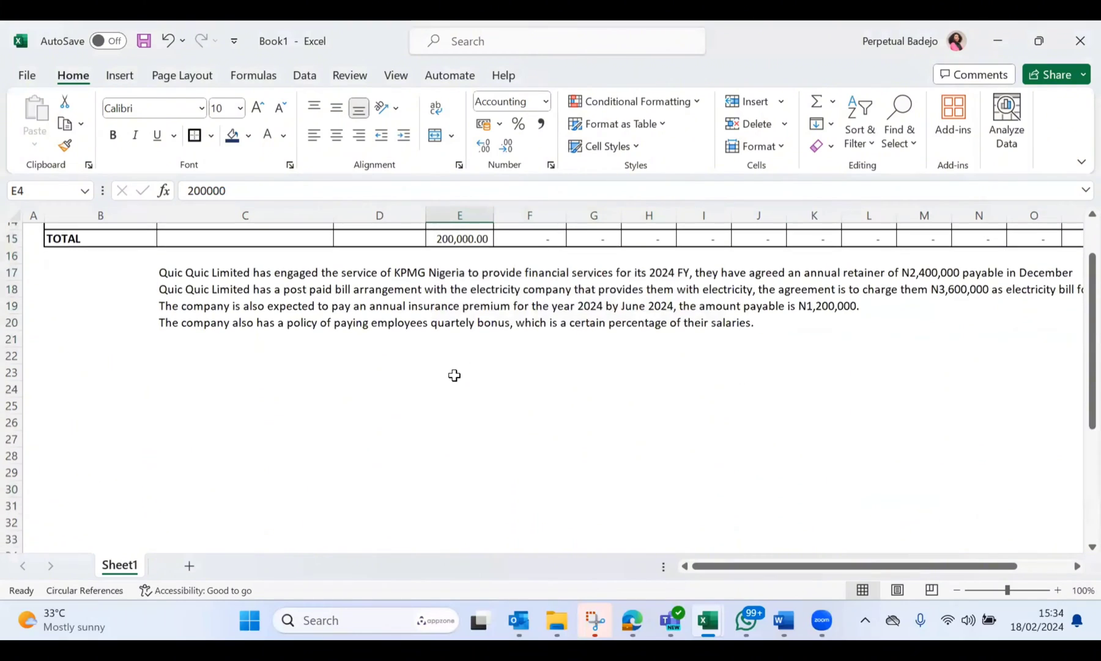
pyautogui.click(454, 375)
pyautogui.write('Dr ')
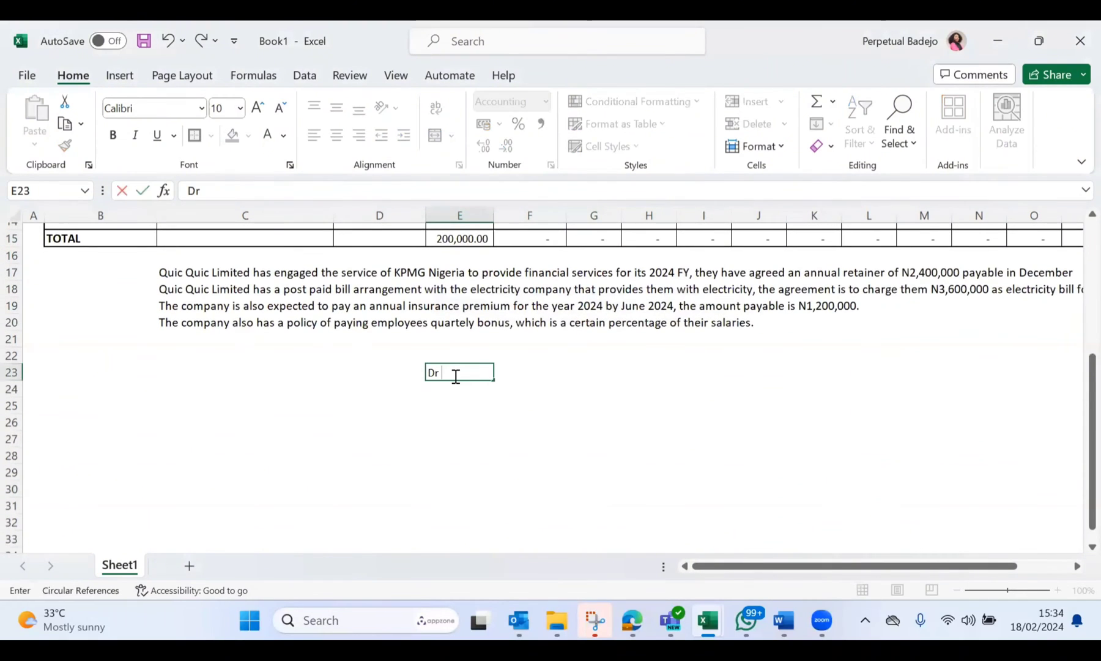
pyautogui.write('Expense')
pyautogui.press('BackSpace')
pyautogui.press('BackSpace')
pyautogui.press('BackSpace')
pyautogui.write('nse Account')
pyautogui.press('Return')
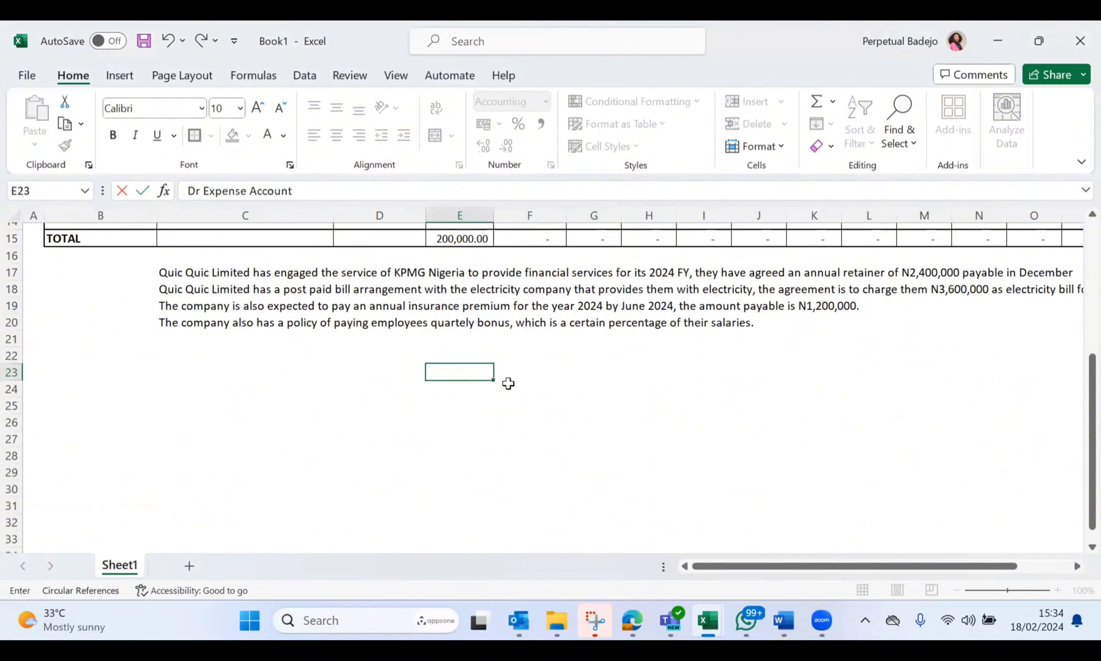
# Step: Extend the debit line in E23 to read "Dr Expense Account (Audit fees)"
pyautogui.click(560, 374)
pyautogui.scroll(5, 560, 375)
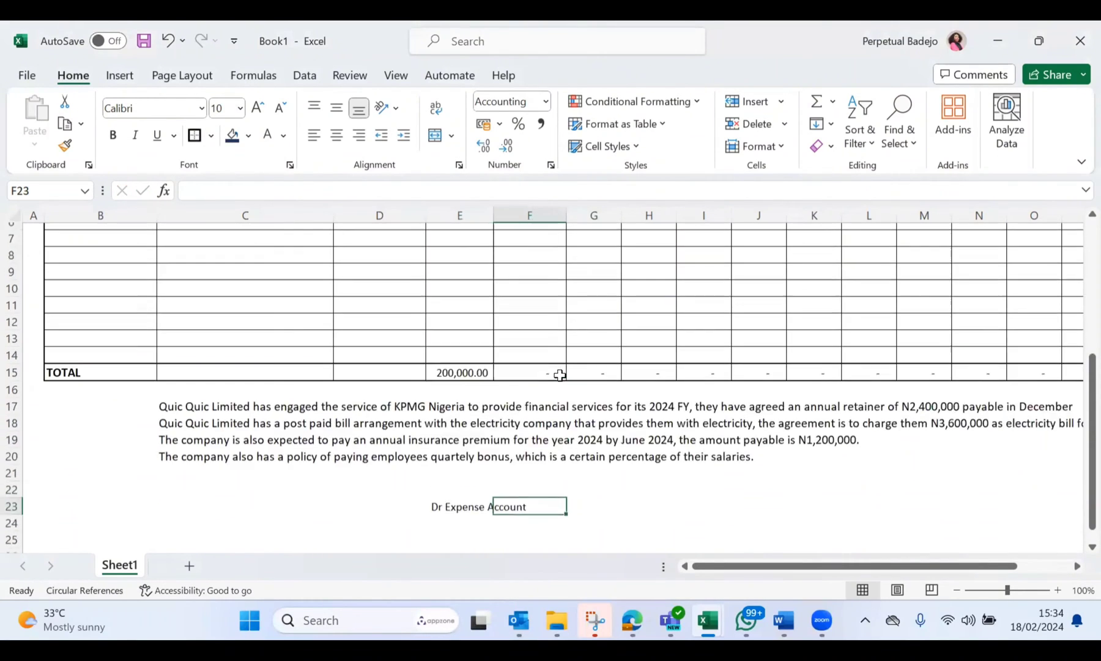
pyautogui.scroll(-5, 560, 375)
pyautogui.scroll(-1, 560, 375)
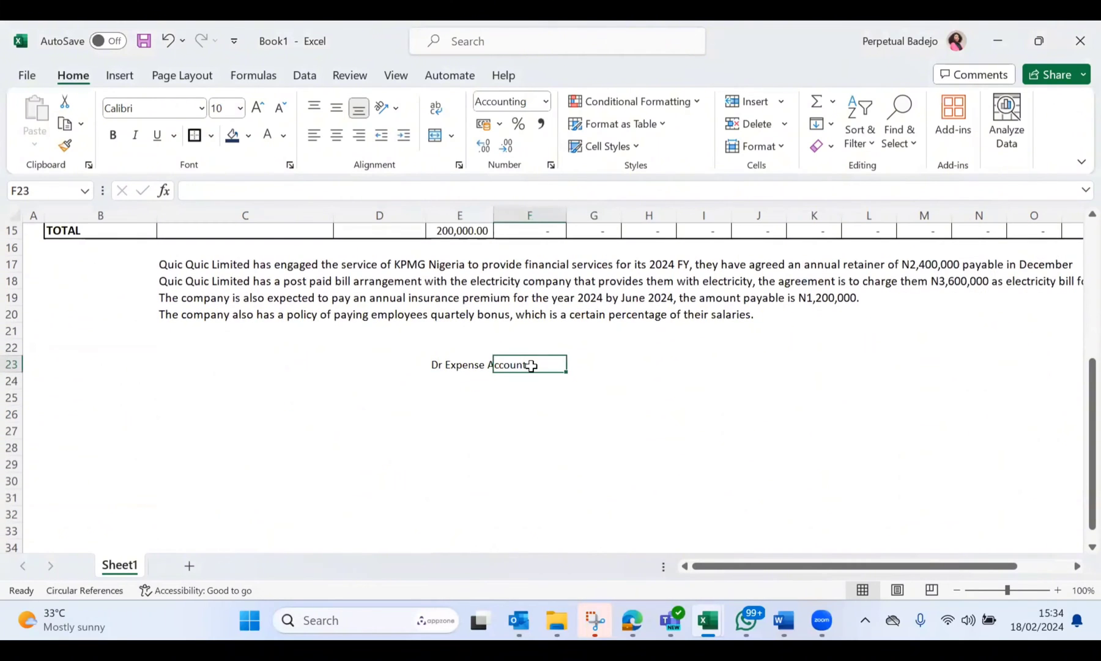
pyautogui.click(481, 366)
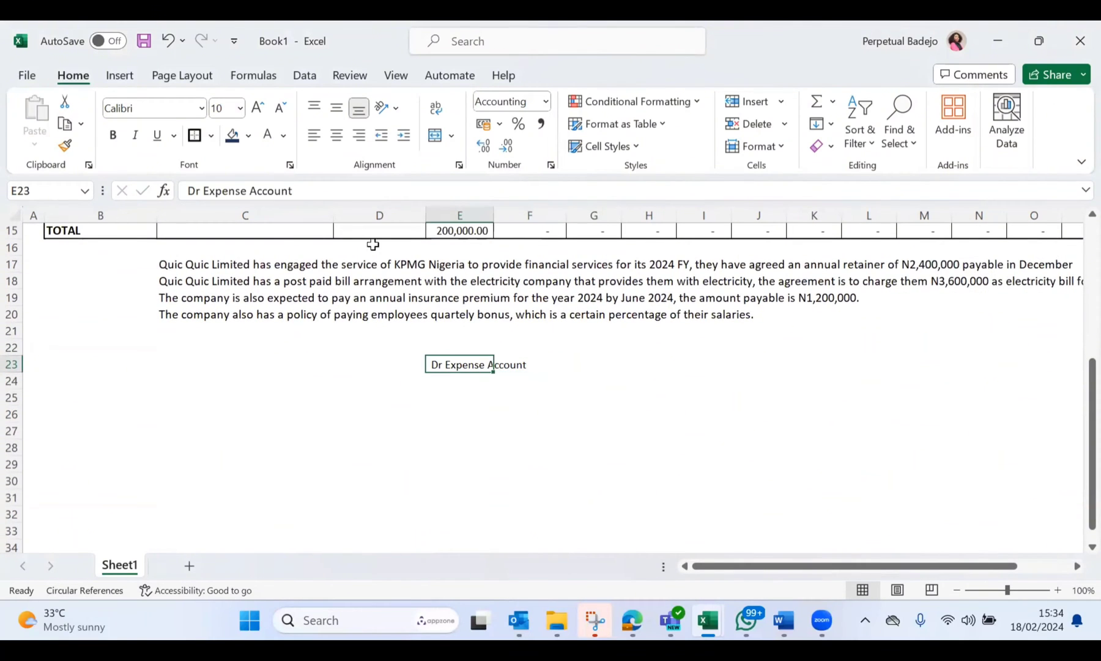
pyautogui.click(346, 192)
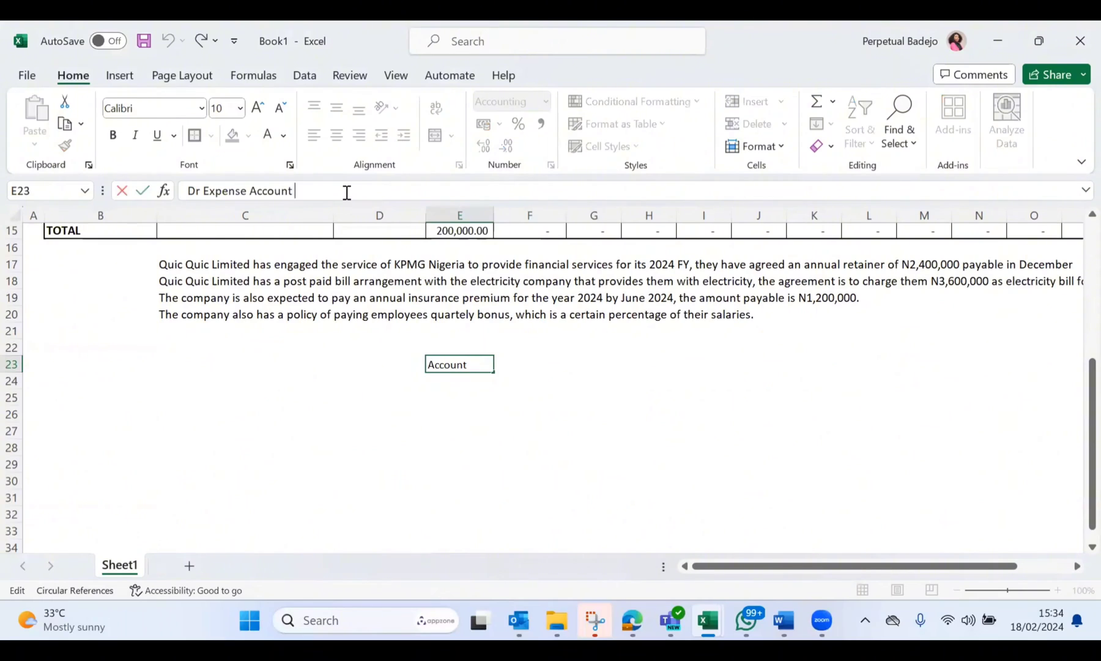
pyautogui.write('(Audit fees)')
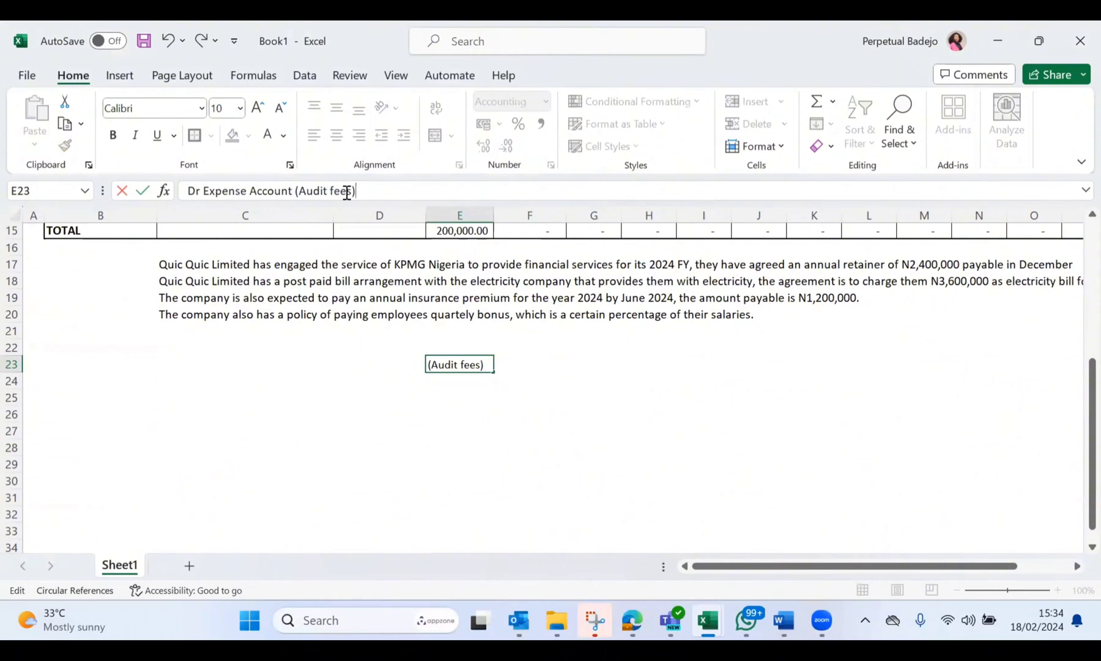
pyautogui.click(430, 389)
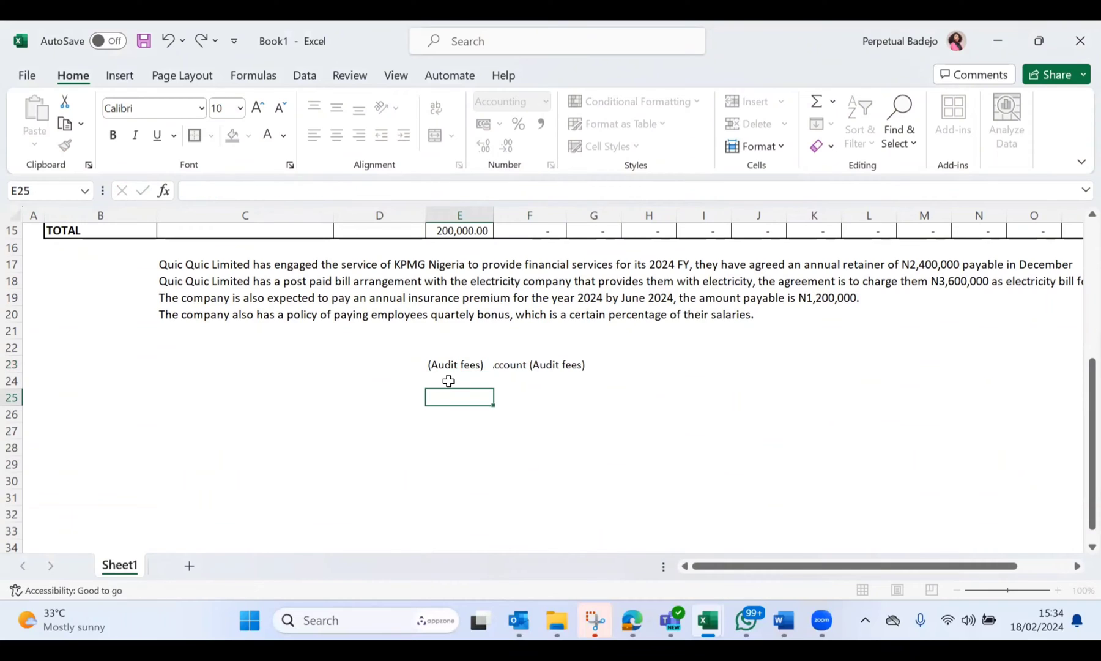
# Step: Enter the credit line "Cr Accruals (Liability)" in E24 under the debit line
pyautogui.click(453, 379)
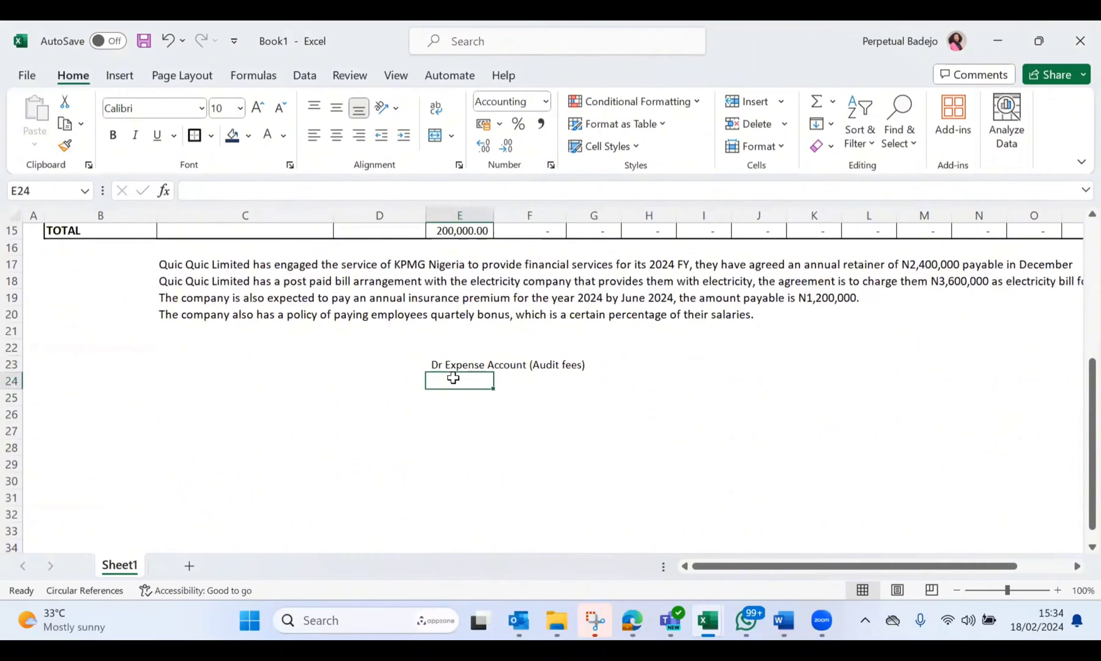
pyautogui.write('Cr ')
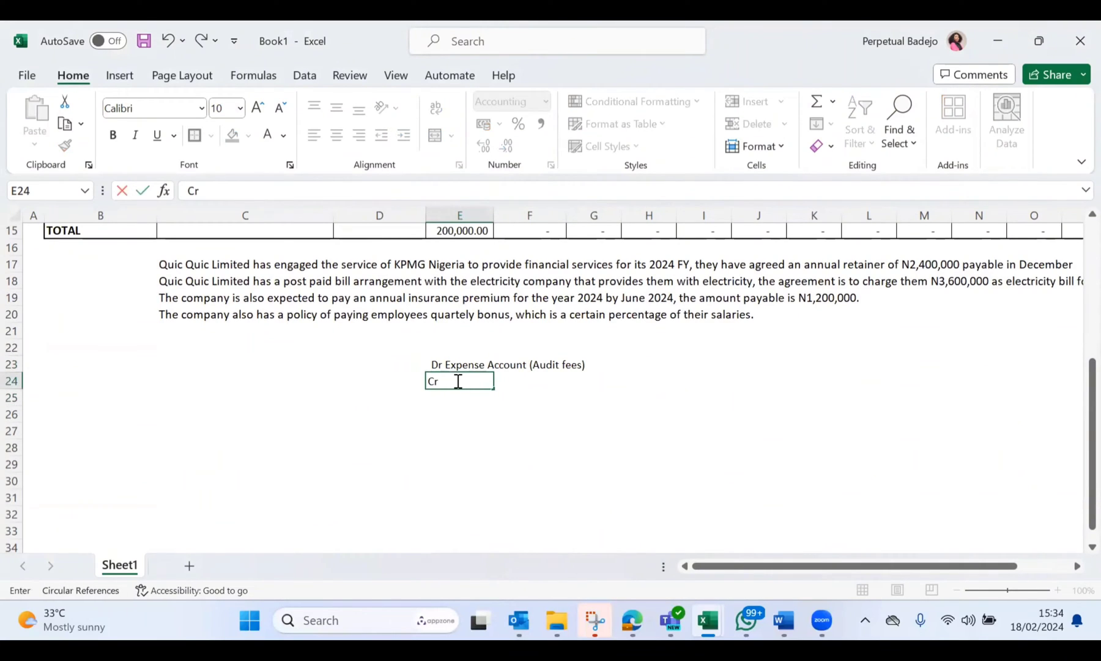
pyautogui.write('Accruals (Li')
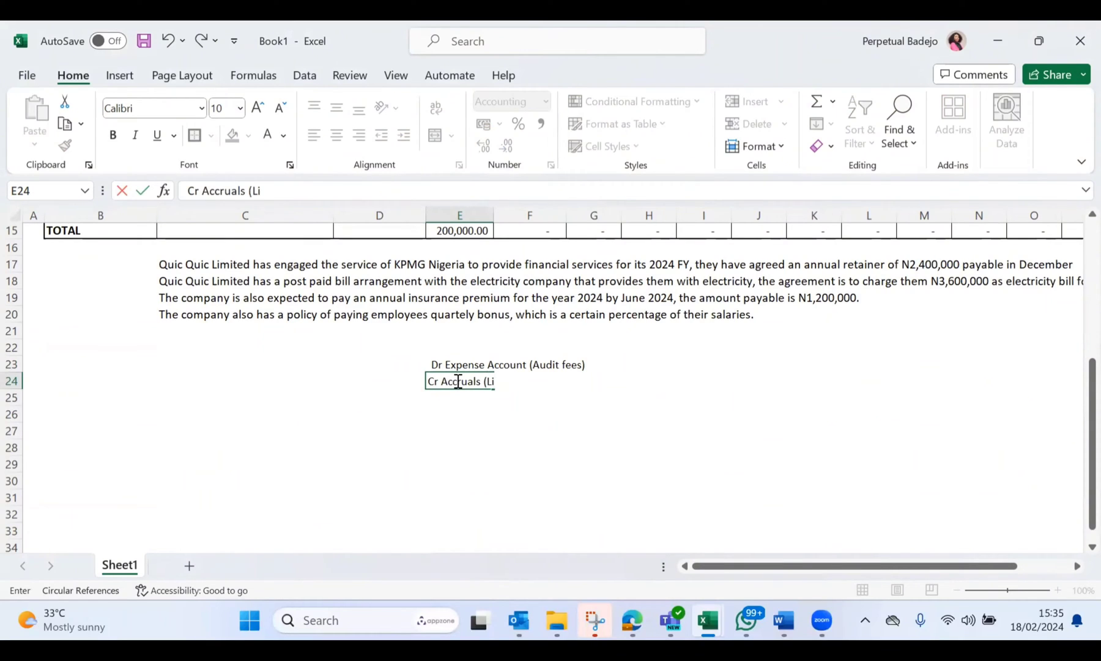
pyautogui.write('ability)')
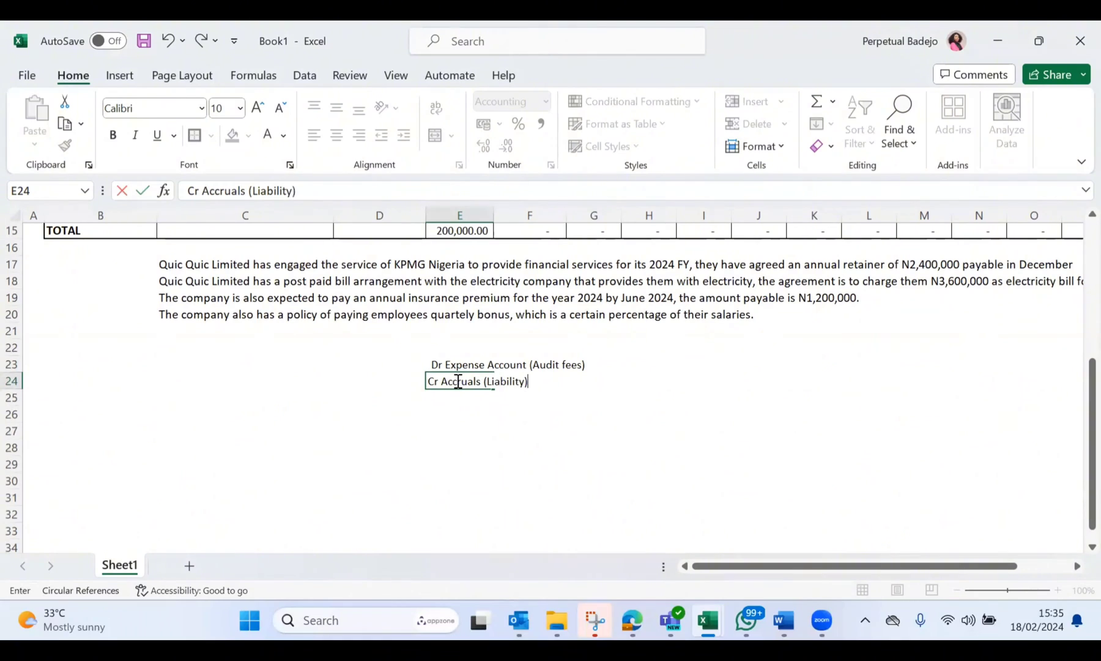
pyautogui.click(573, 427)
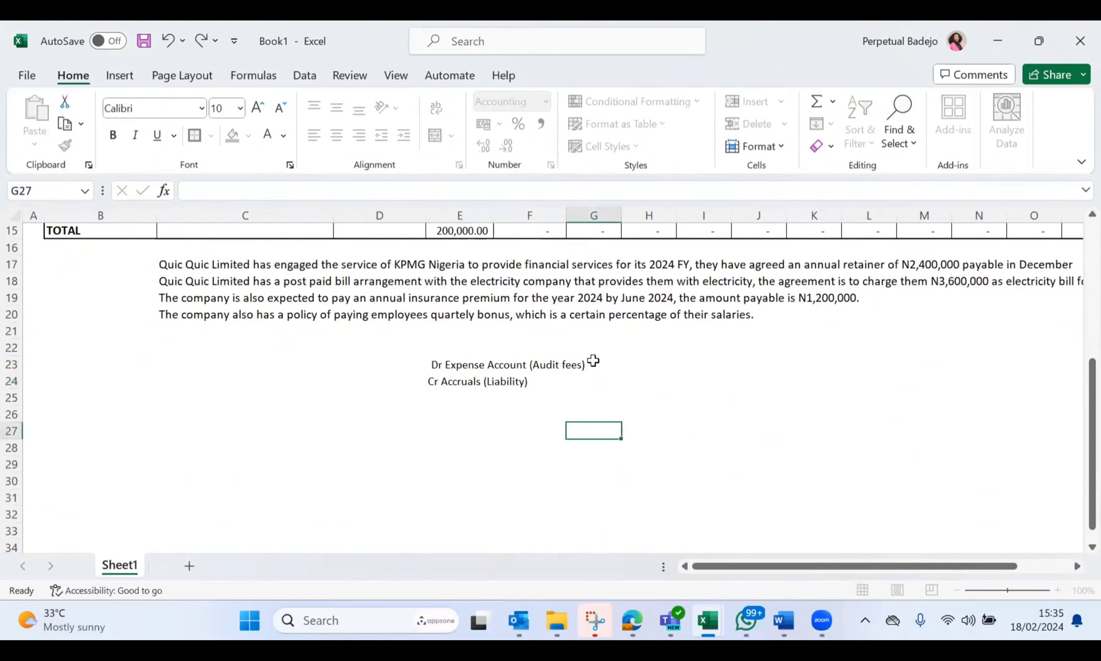
# Step: Enter 200000 as the debit amount in H23 and 200000 as the credit amount in I24
pyautogui.click(619, 370)
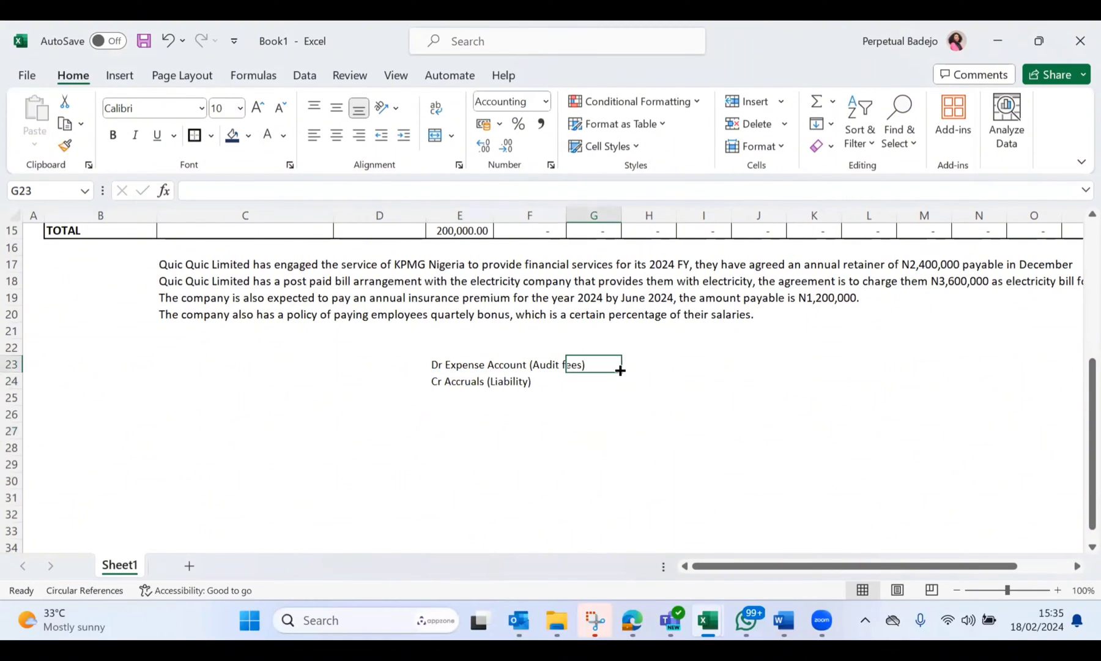
pyautogui.click(653, 366)
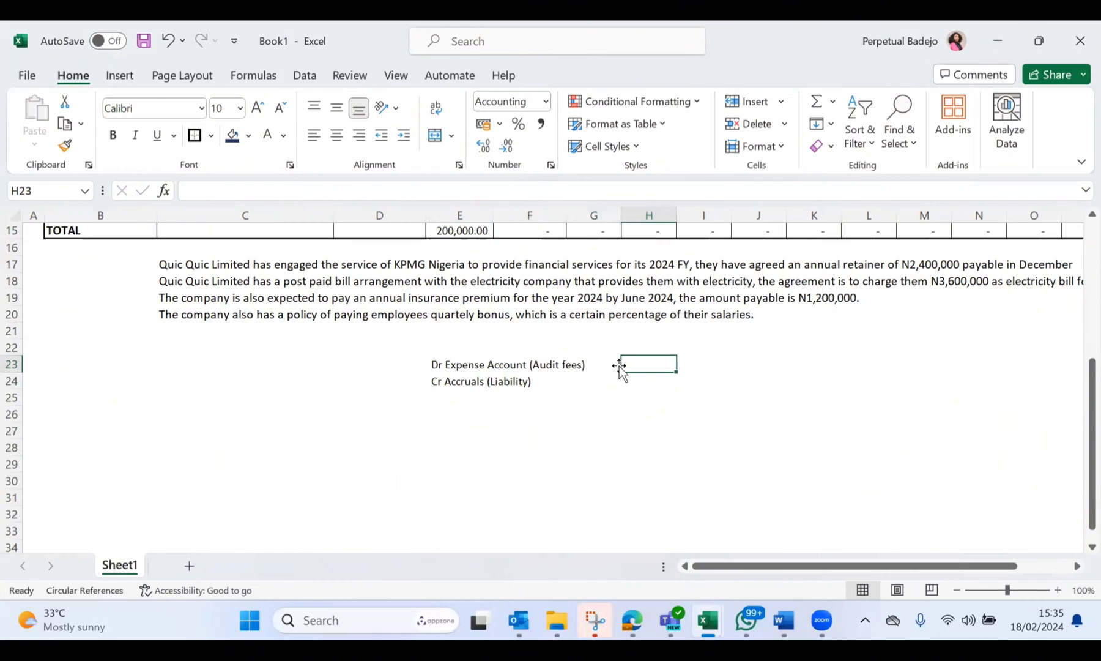
pyautogui.write('200000')
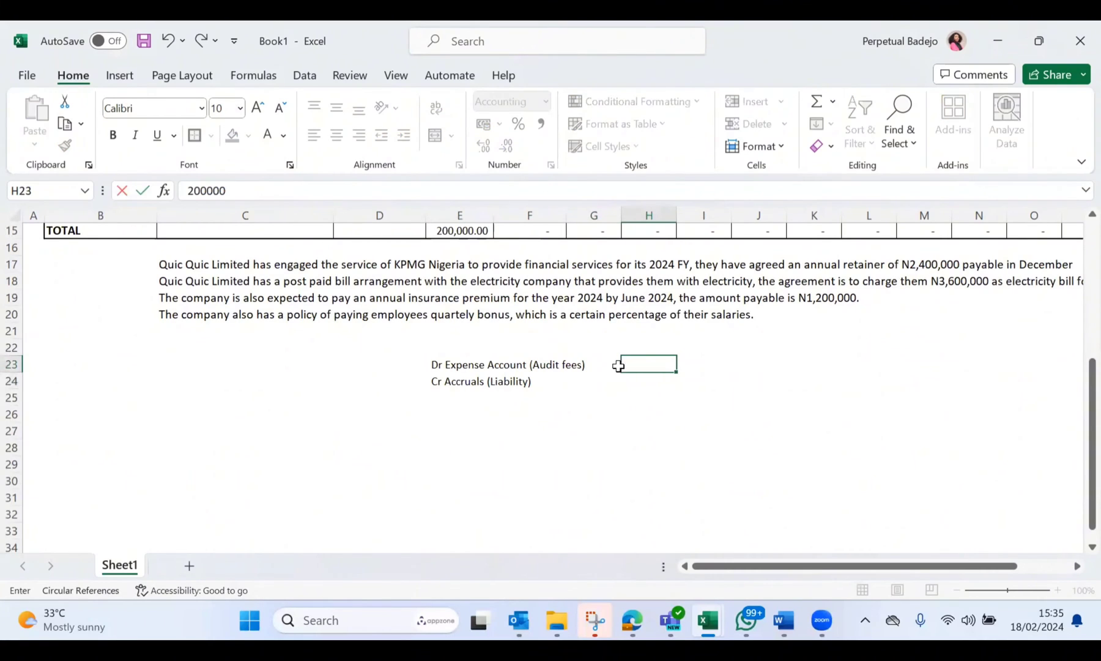
pyautogui.press('Return')
pyautogui.click(717, 388)
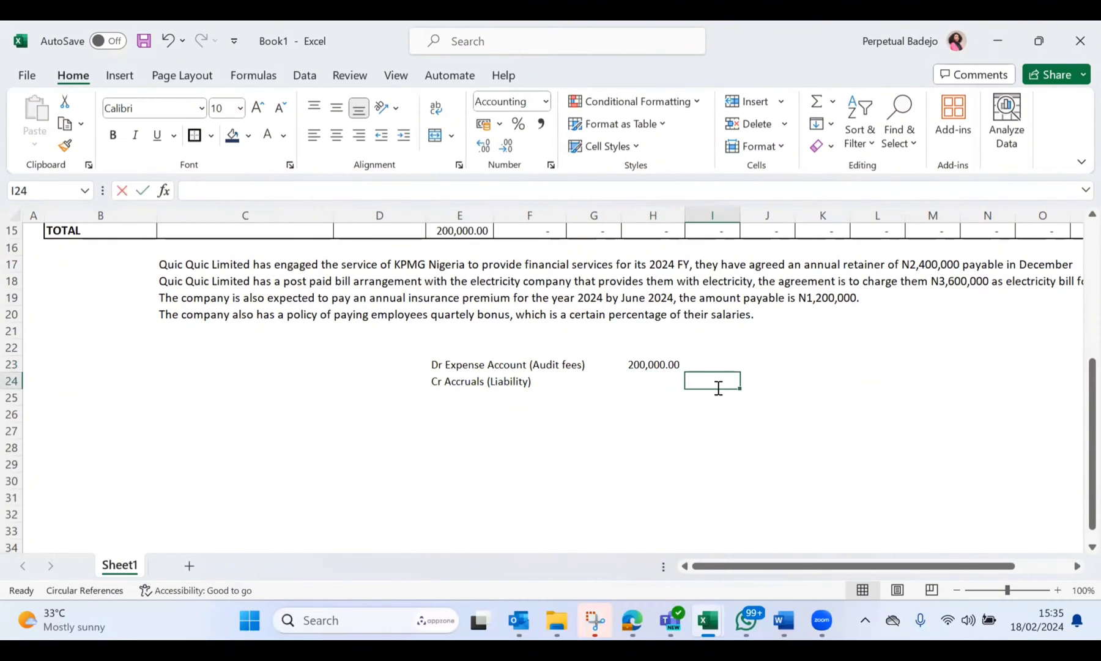
pyautogui.write('200000')
pyautogui.press('Return')
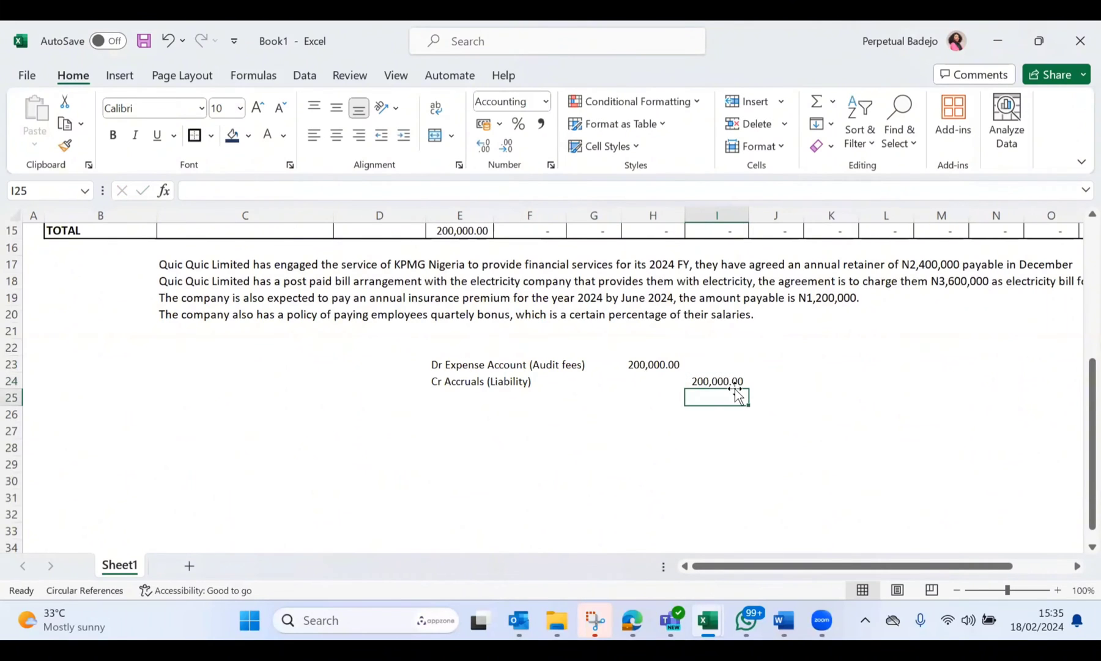
# Step: Review the accruals schedule from the KPMG row through the Balance column, along with the scenarios and journal entry below
pyautogui.click(654, 430)
pyautogui.scroll(5, 655, 430)
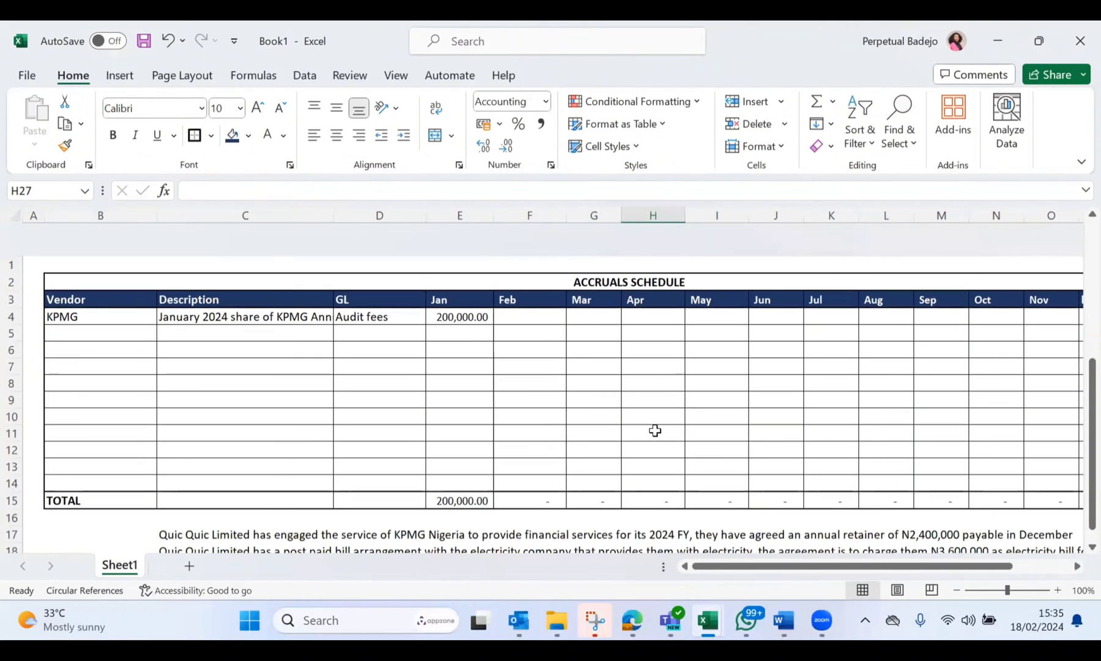
pyautogui.scroll(-2, 655, 430)
pyautogui.scroll(1, 361, 450)
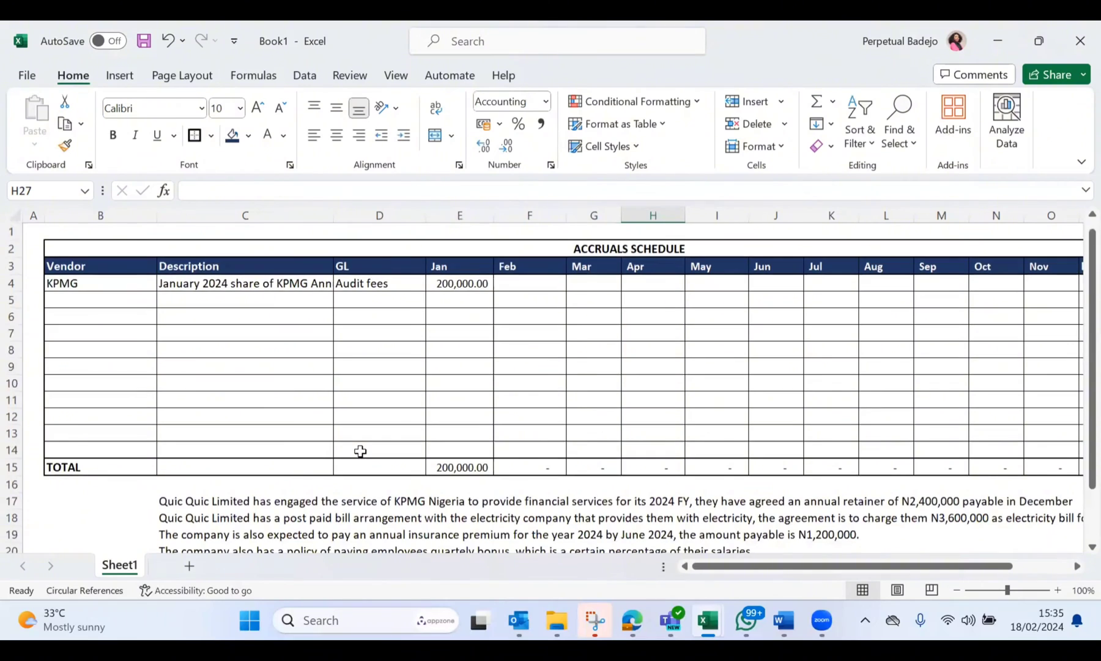
pyautogui.scroll(-1, 360, 452)
pyautogui.scroll(1, 360, 452)
pyautogui.hscroll(3, 530, 494)
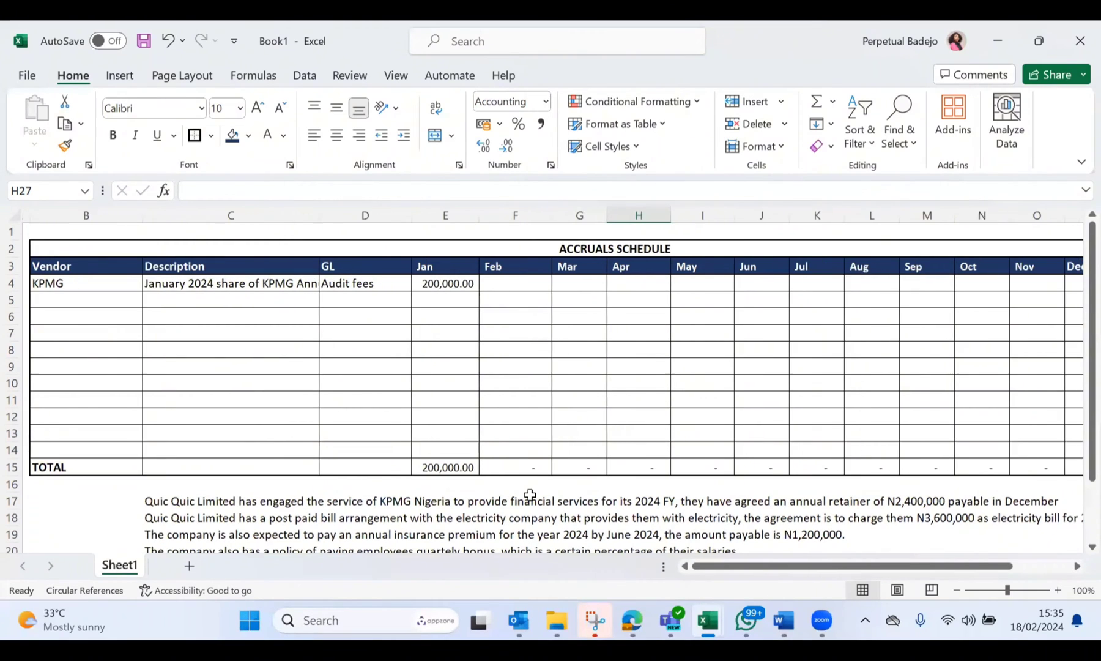
pyautogui.hscroll(2, 530, 494)
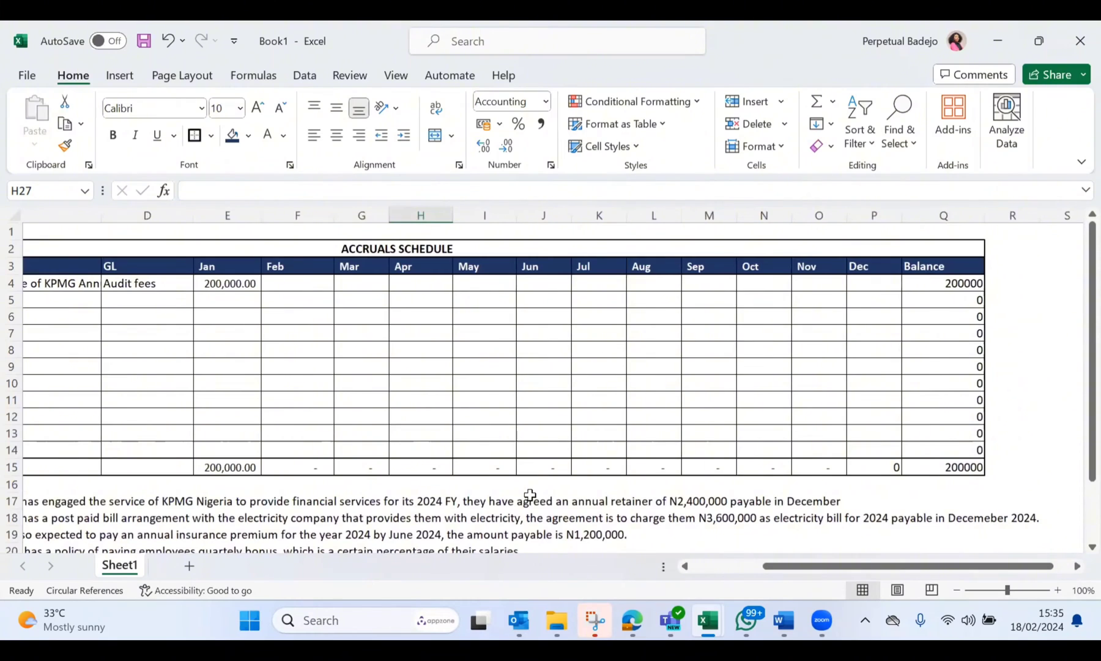
# Step: Enter NEPA as the second vendor in B5, below KPMG
pyautogui.hscroll(-2, 529, 495)
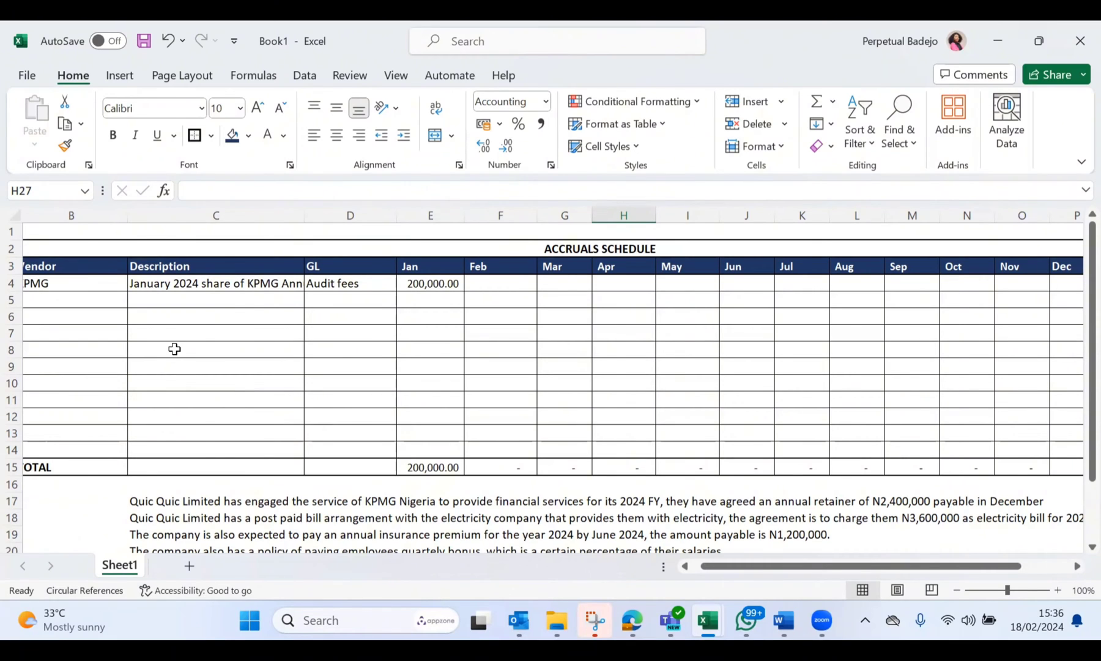
pyautogui.hscroll(-2, 174, 350)
pyautogui.click(133, 296)
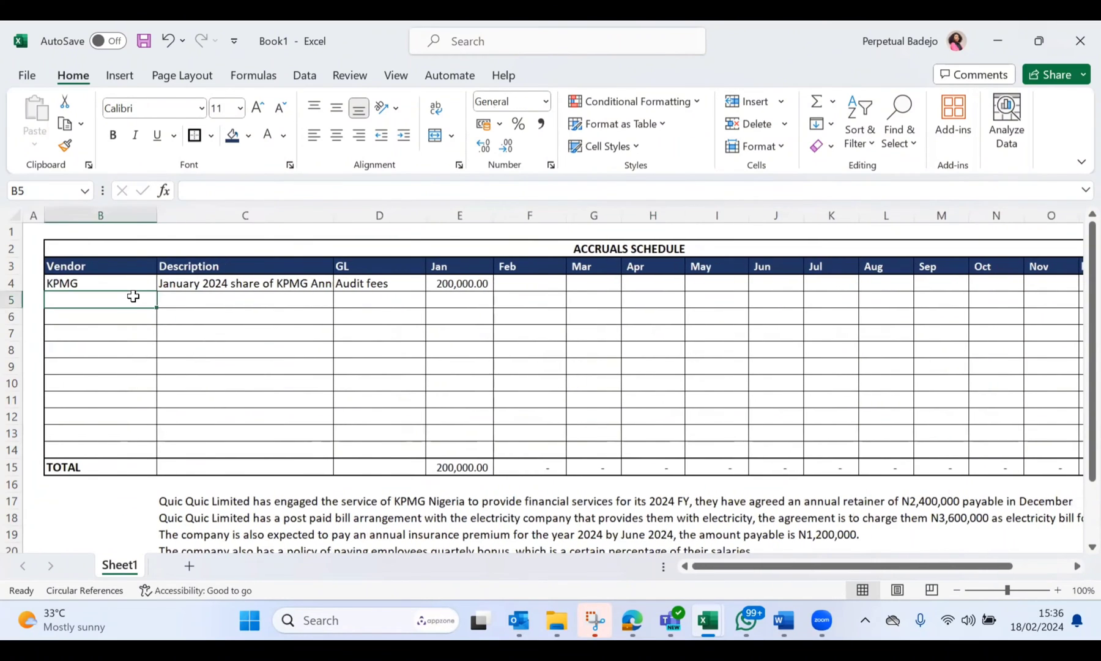
pyautogui.write('NEPA')
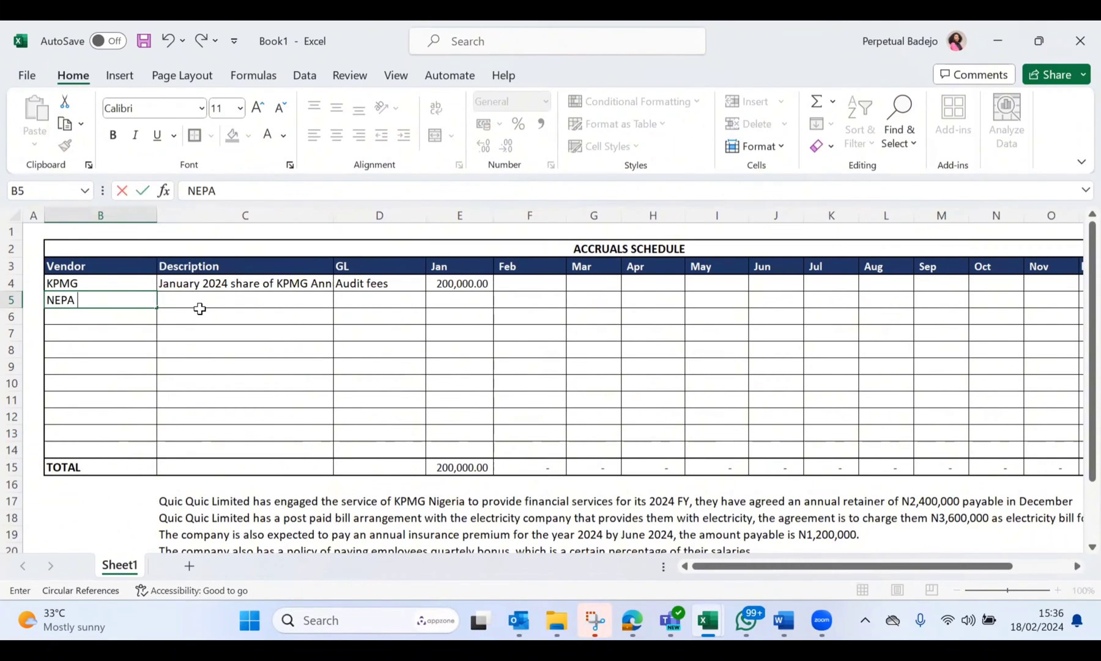
# Step: Enter the description "January 2024 share of Annual NEPA bills" in C5 for the NEPA row
pyautogui.click(211, 301)
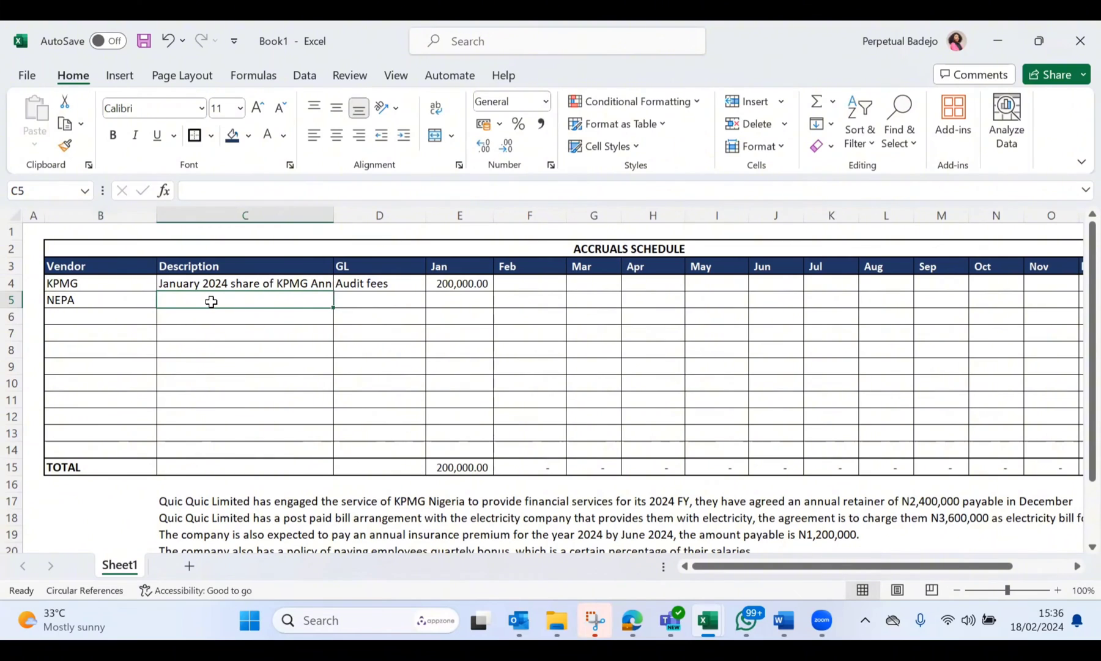
pyautogui.write('January 202')
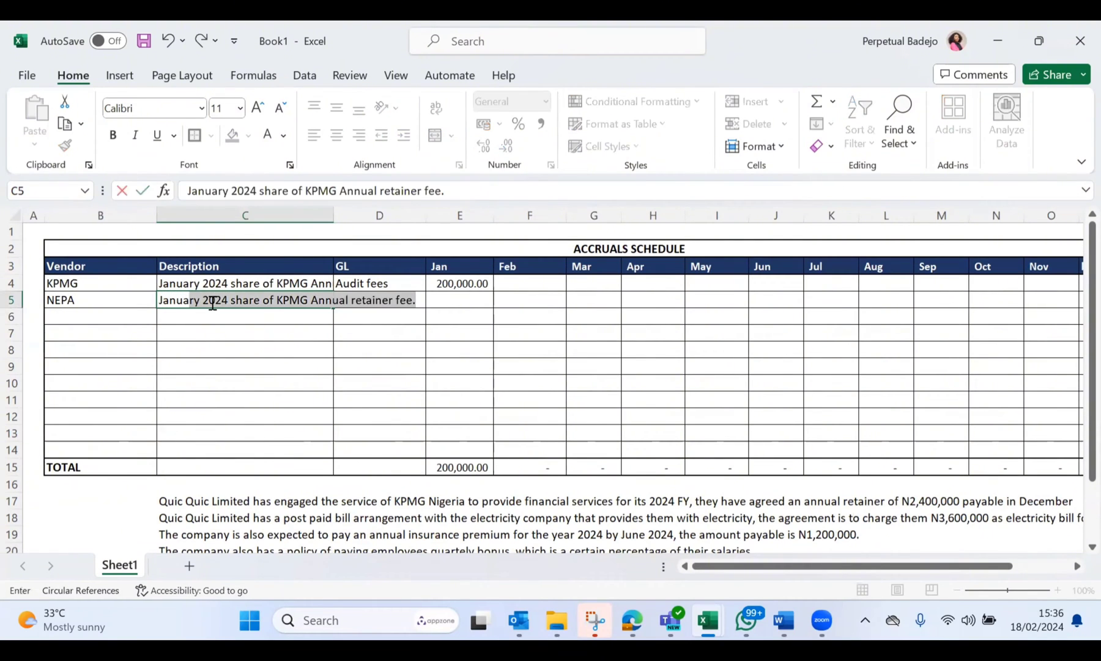
pyautogui.write('4 share of')
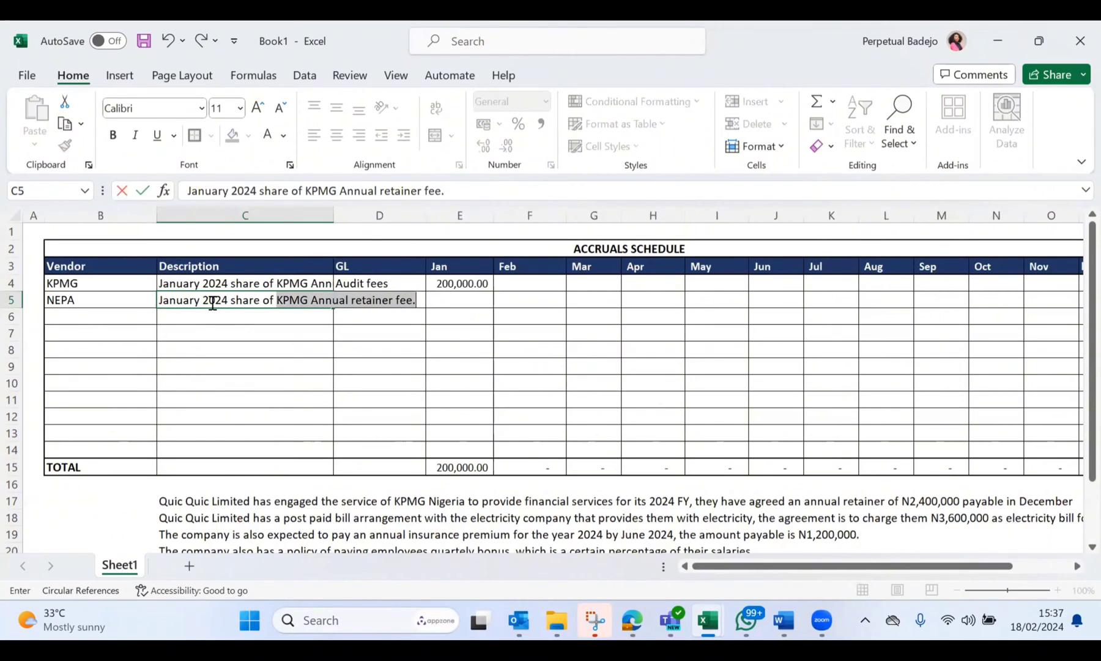
pyautogui.write('NE')
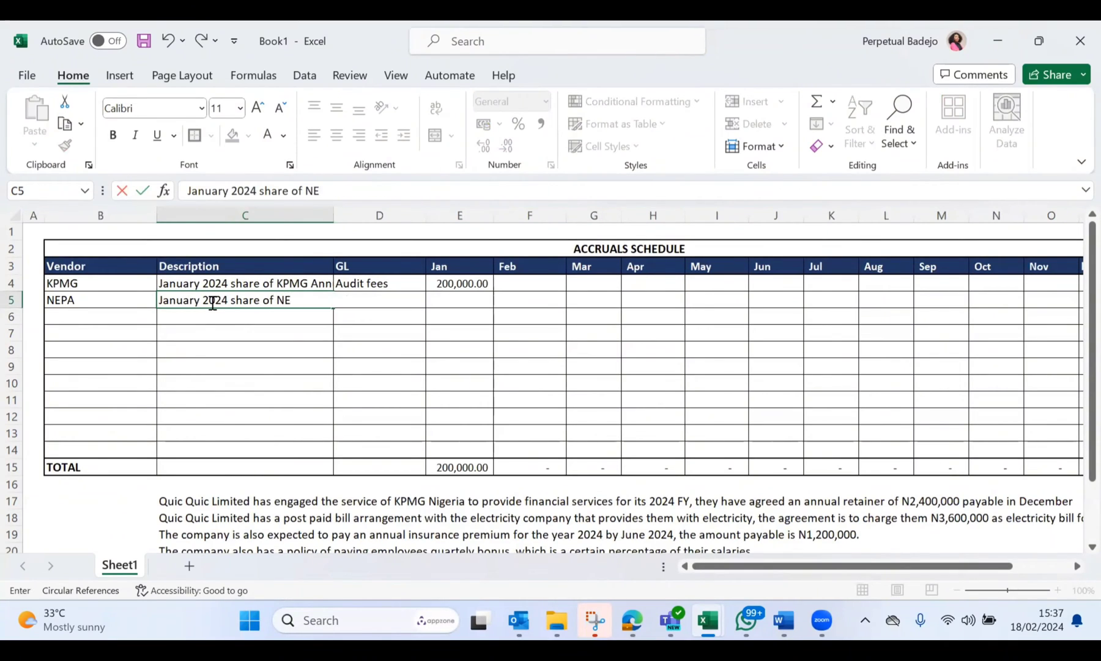
pyautogui.write('PA bills')
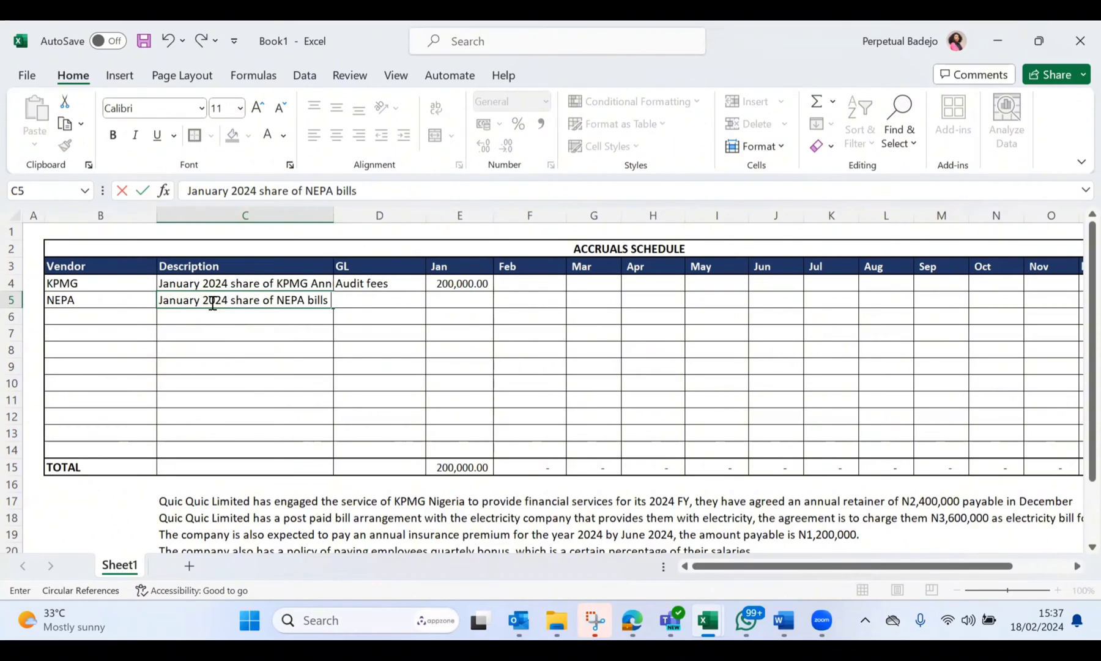
pyautogui.click(280, 303)
pyautogui.write('Annu')
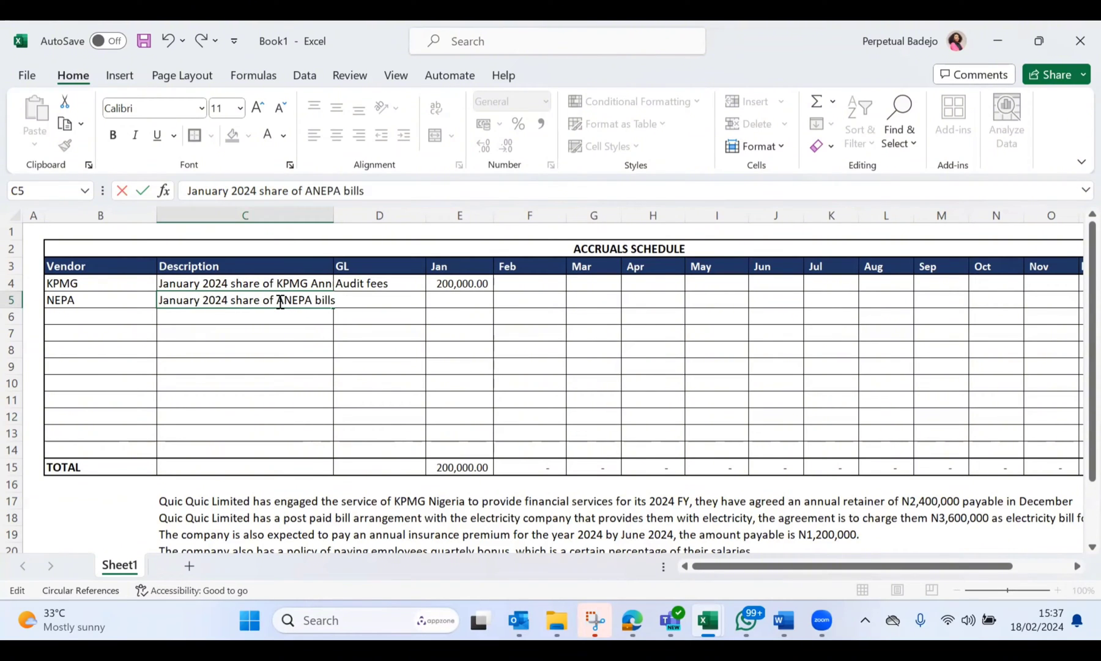
pyautogui.write('a')
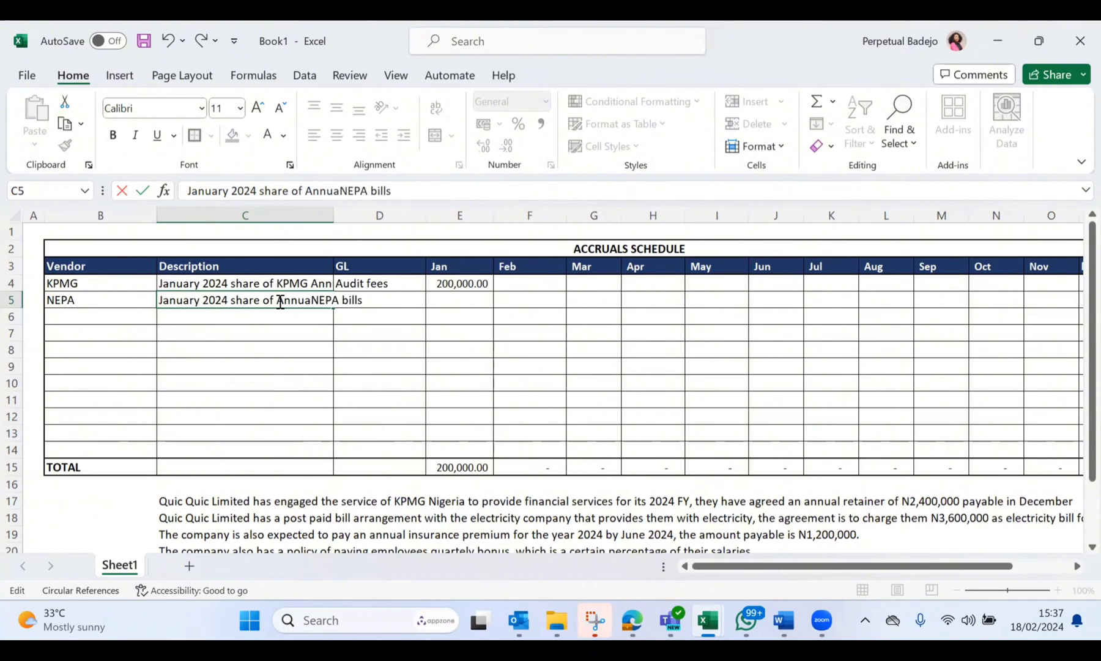
pyautogui.write('l')
pyautogui.click(413, 350)
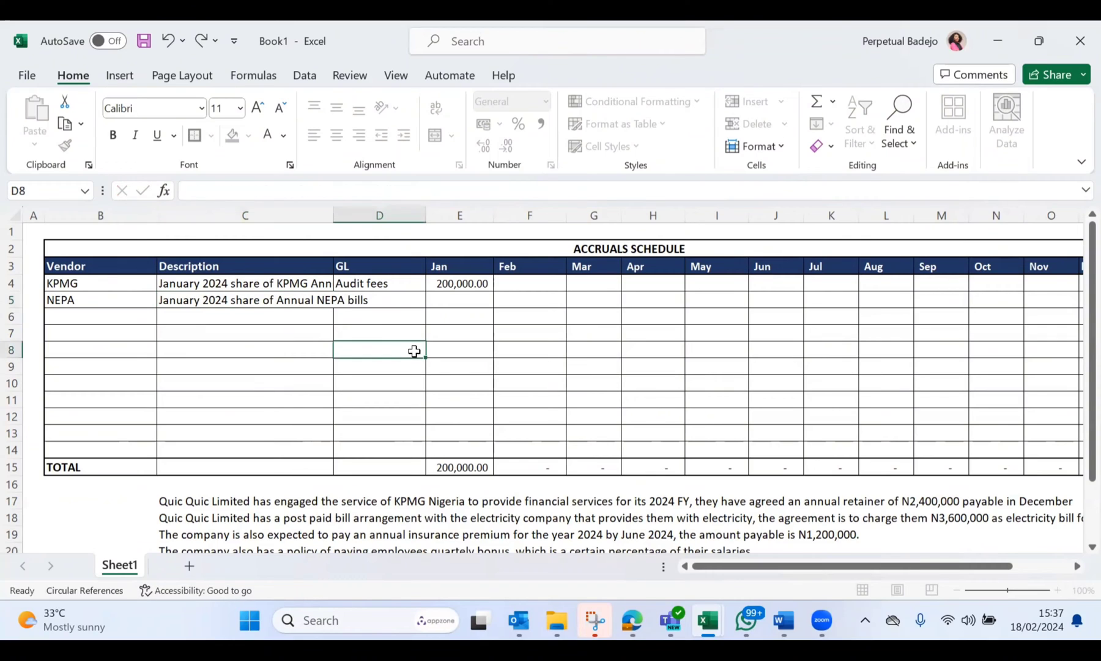
# Step: Enter "Electricity & Power" as the NEPA row's GL in D5 and widen column D to fit it
pyautogui.click(374, 300)
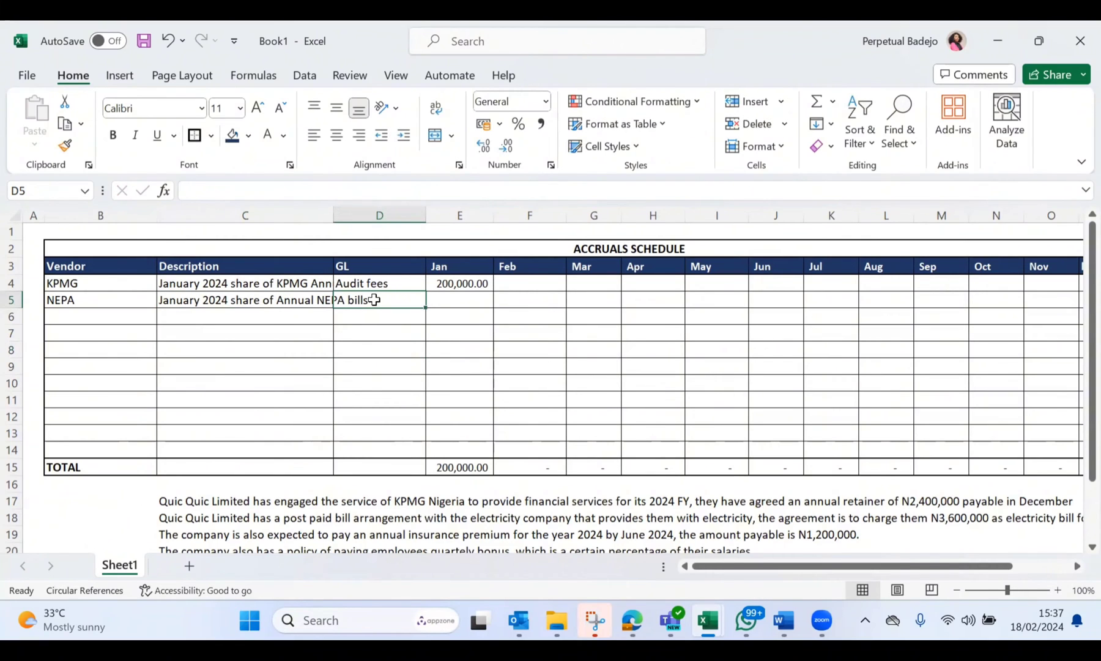
pyautogui.write('Electrici')
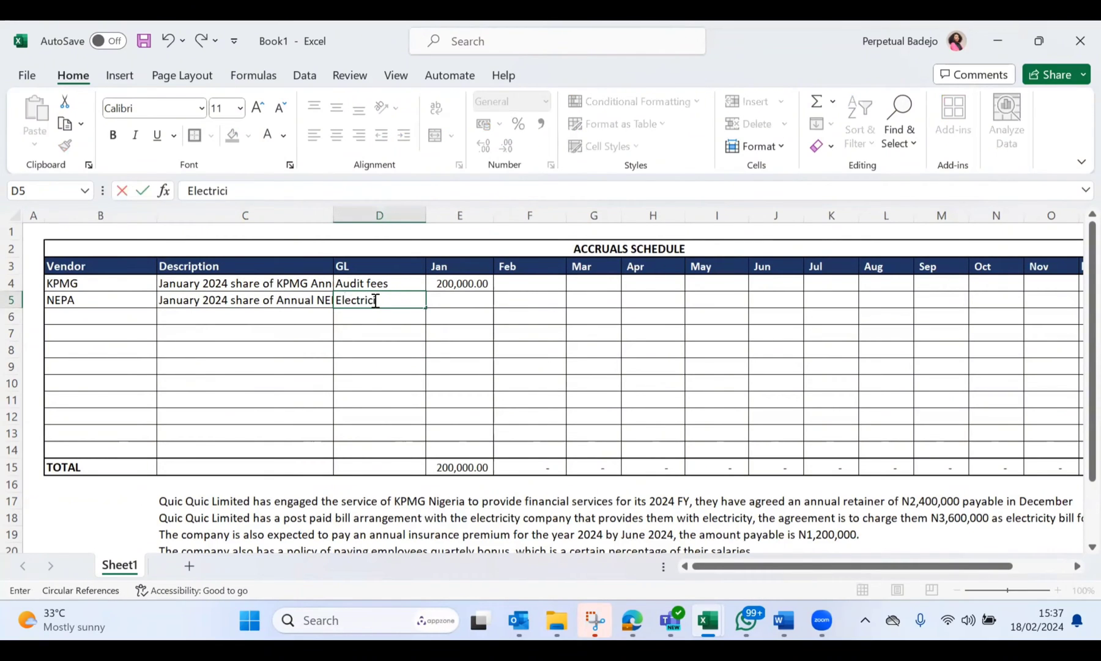
pyautogui.write('ty & Power')
pyautogui.press('BackSpace')
pyautogui.press('BackSpace')
pyautogui.press('BackSpace')
pyautogui.write('wer')
pyautogui.click(387, 398)
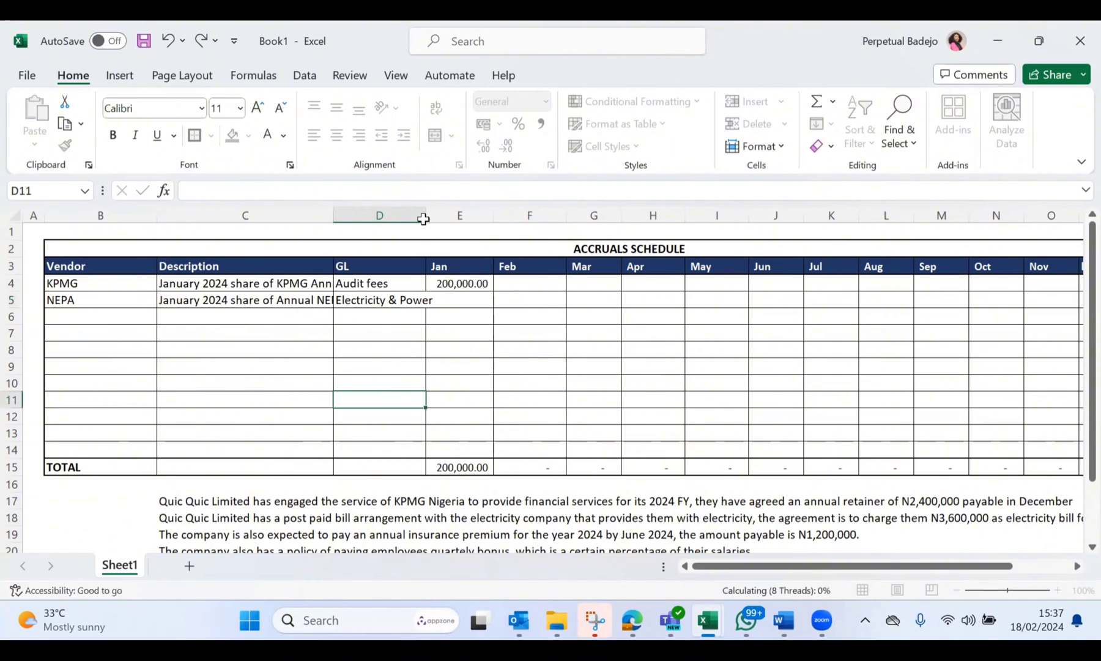
pyautogui.moveTo(426, 213); pyautogui.dragTo(460, 215)
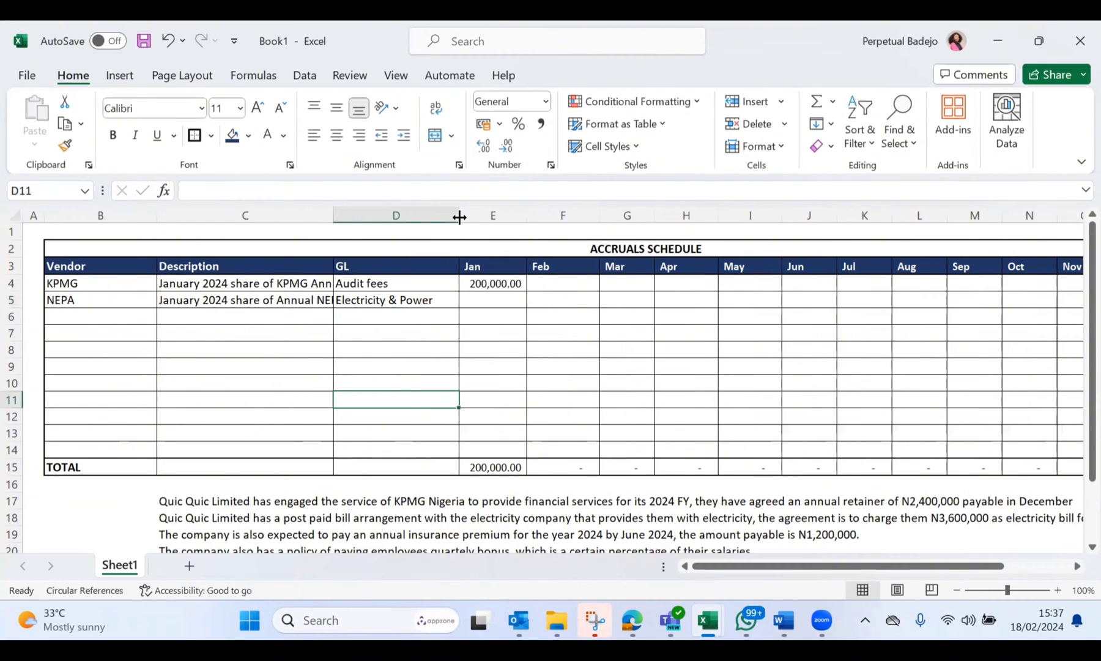
# Step: Enter 300000 as NEPA's January accrual in E5
pyautogui.click(476, 302)
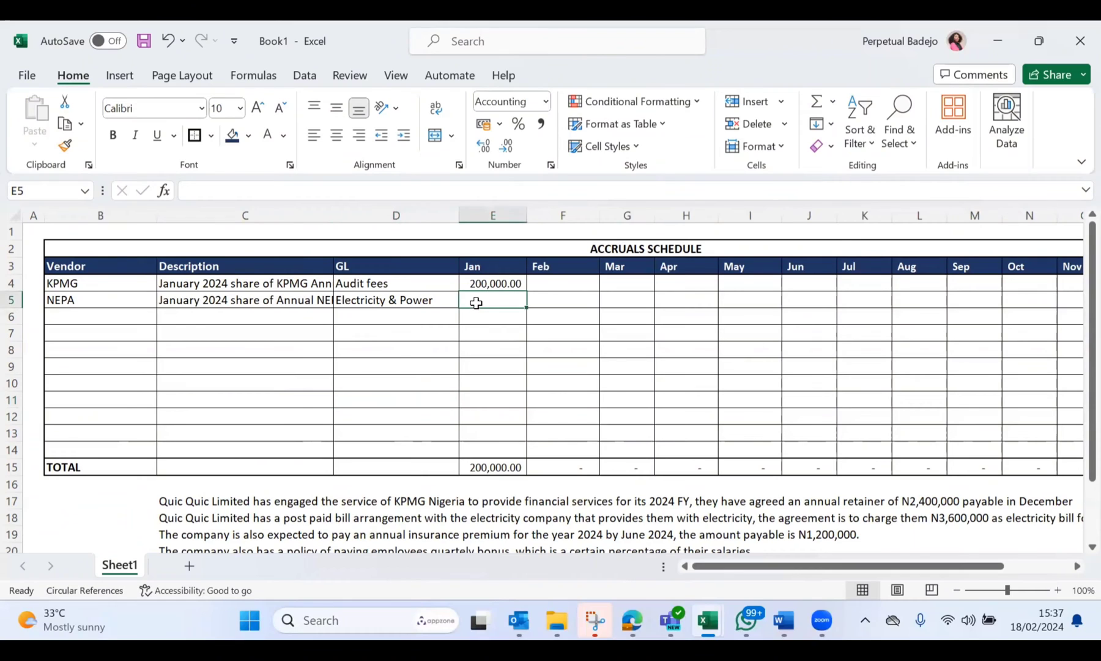
pyautogui.write('300000')
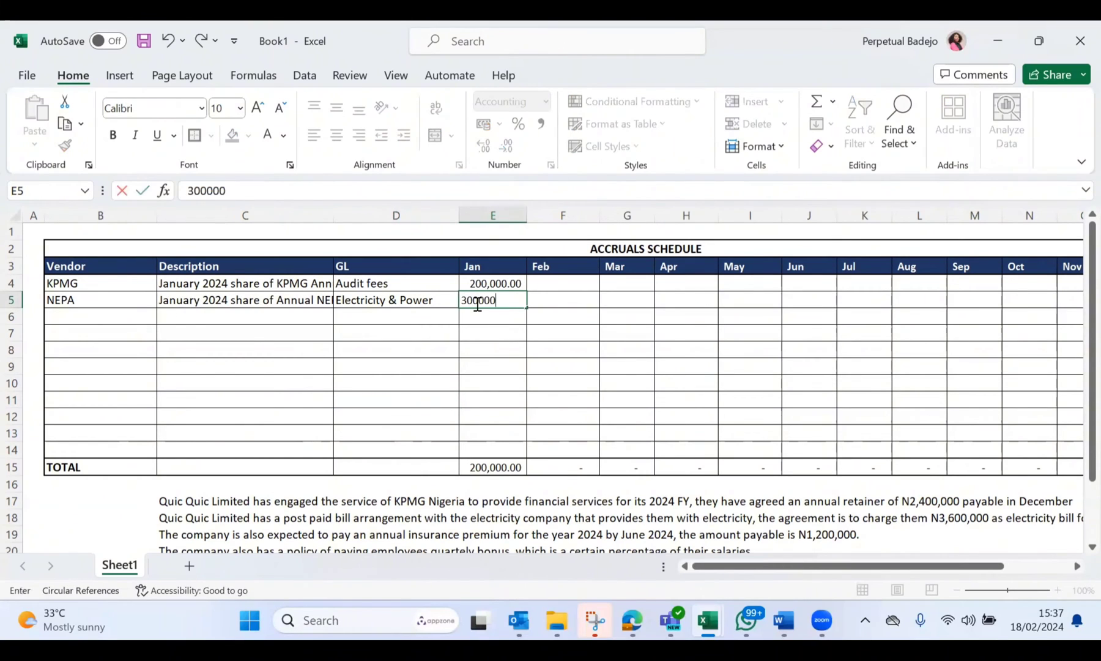
pyautogui.press('Return')
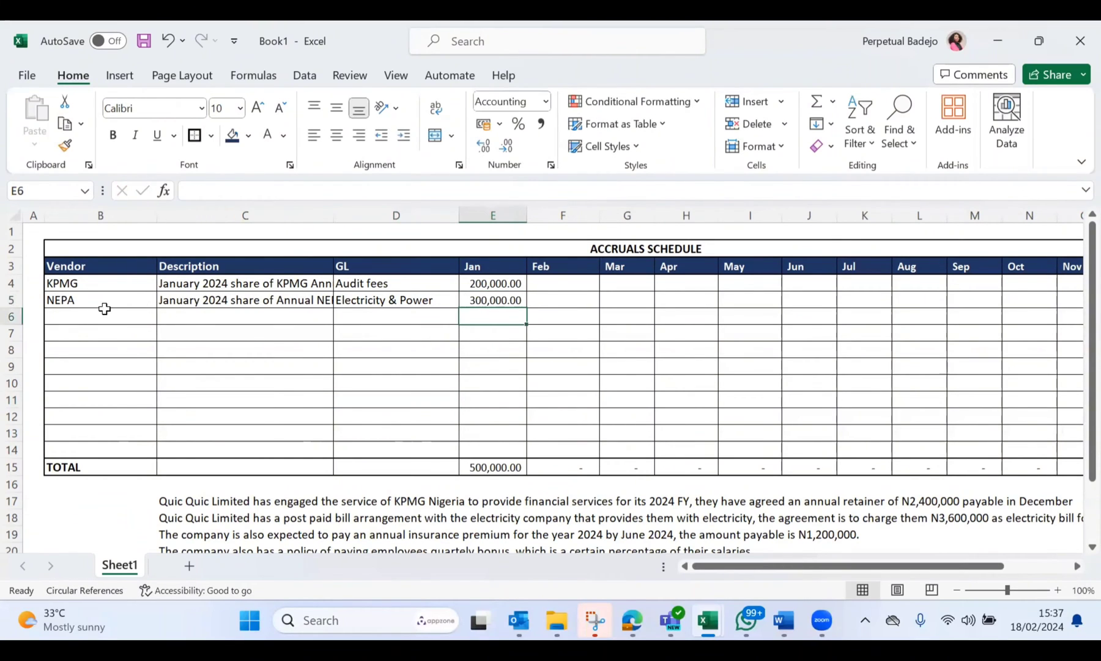
# Step: Select B6 for the next vendor and check the accrual scenarios listed below the schedule
pyautogui.click(88, 320)
pyautogui.scroll(-2, 210, 363)
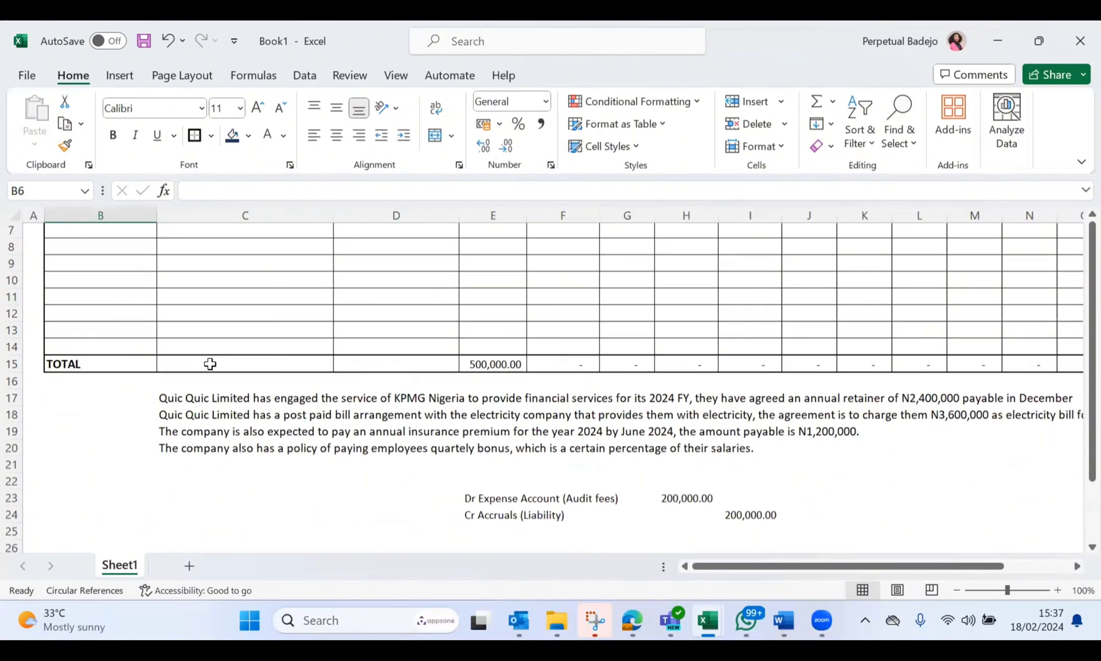
pyautogui.scroll(2, 210, 364)
pyautogui.scroll(1, 210, 364)
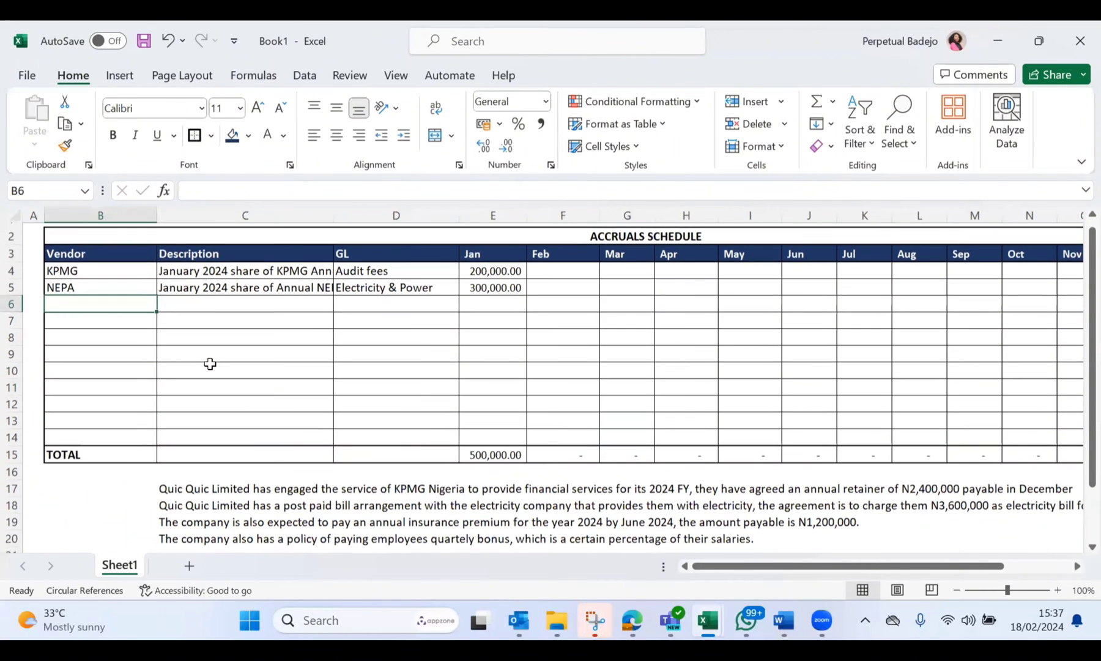
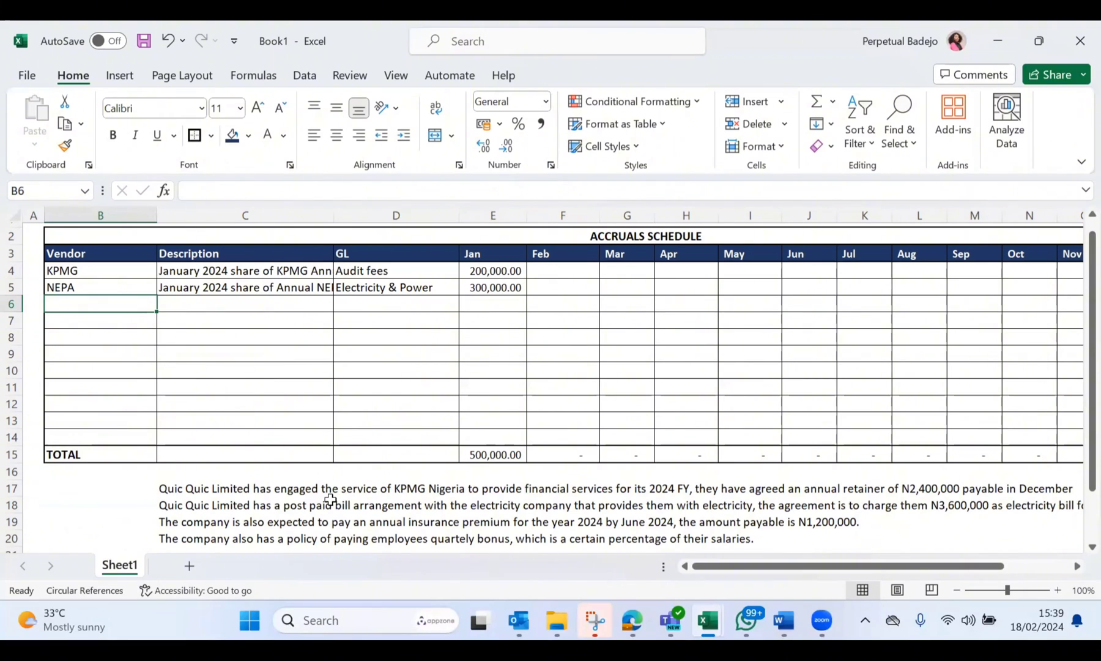
# Step: Enter "AIICO Insurance" as the third vendor in B6
pyautogui.write('AIICP')
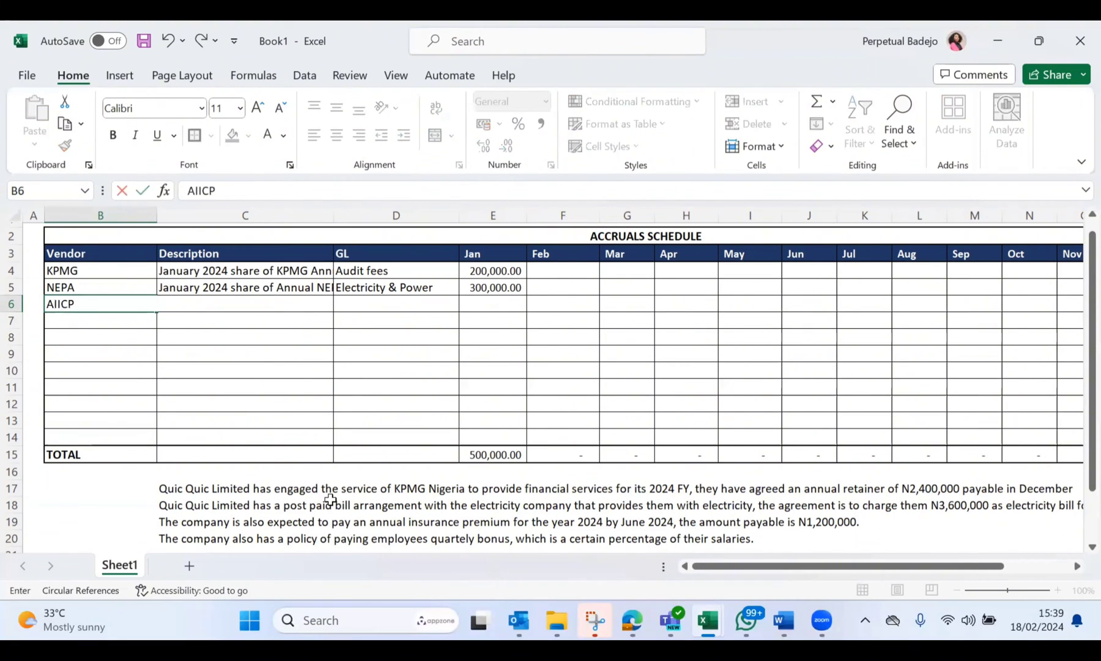
pyautogui.press('BackSpace')
pyautogui.write('O In')
pyautogui.press('BackSpace')
pyautogui.press('BackSpace')
pyautogui.press('BackSpace')
pyautogui.write('Insurance')
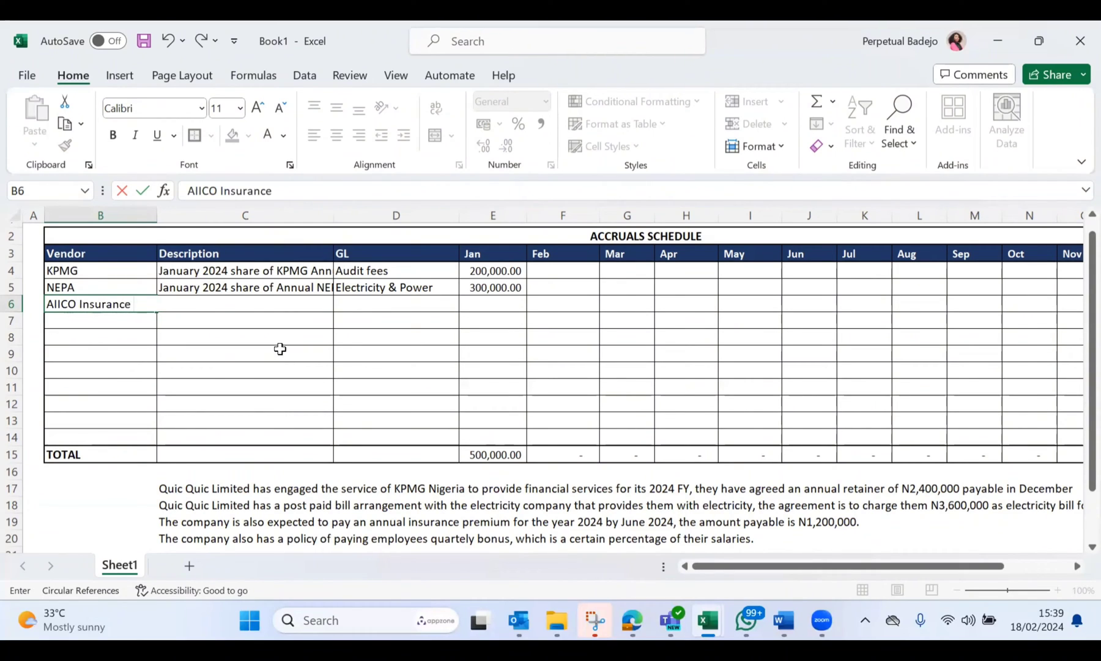
pyautogui.click(239, 320)
# Step: Enter the description "January 2024 share of Annual insurance premium" in C6 for the AIICO Insurance row
pyautogui.click(211, 303)
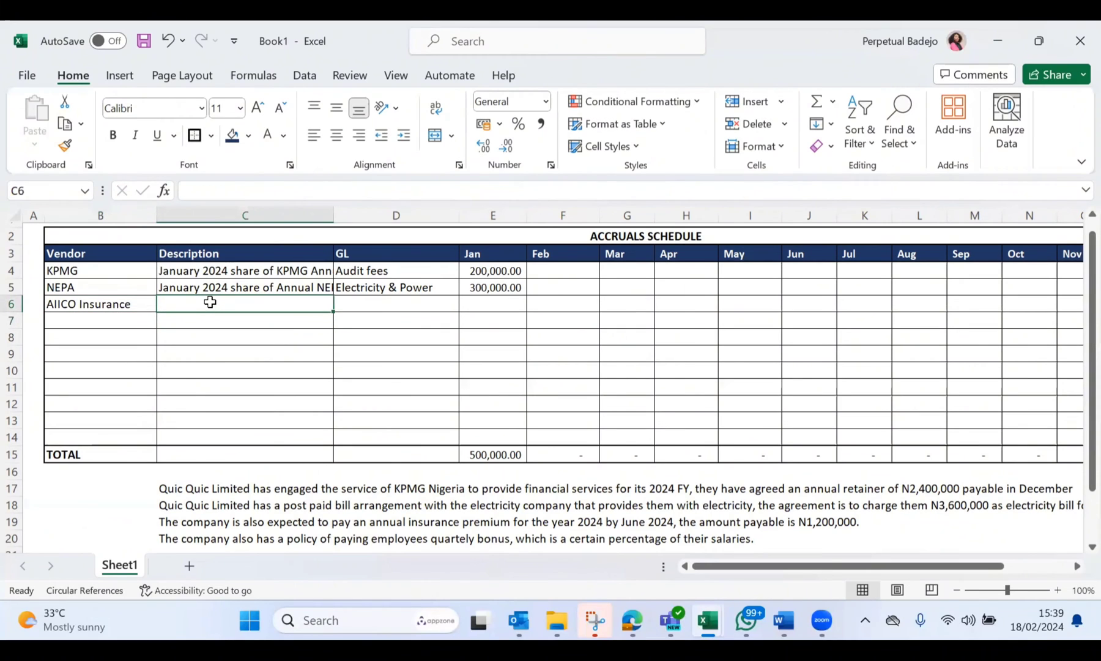
pyautogui.write('January 2024 s')
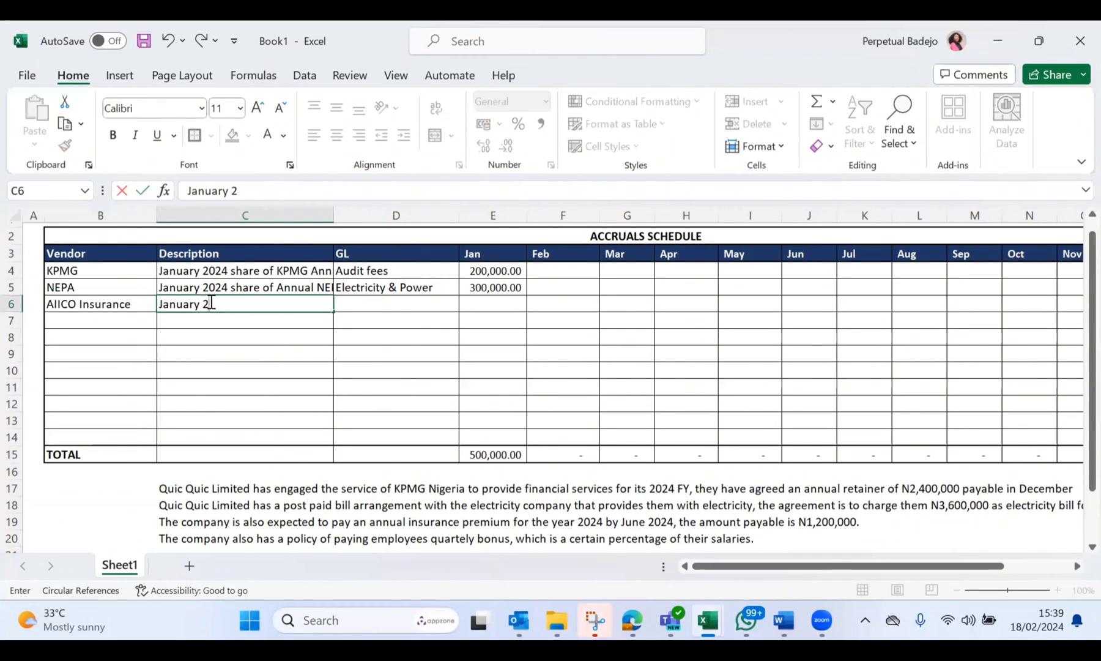
pyautogui.press('BackSpace')
pyautogui.press('BackSpace')
pyautogui.write('hare odf')
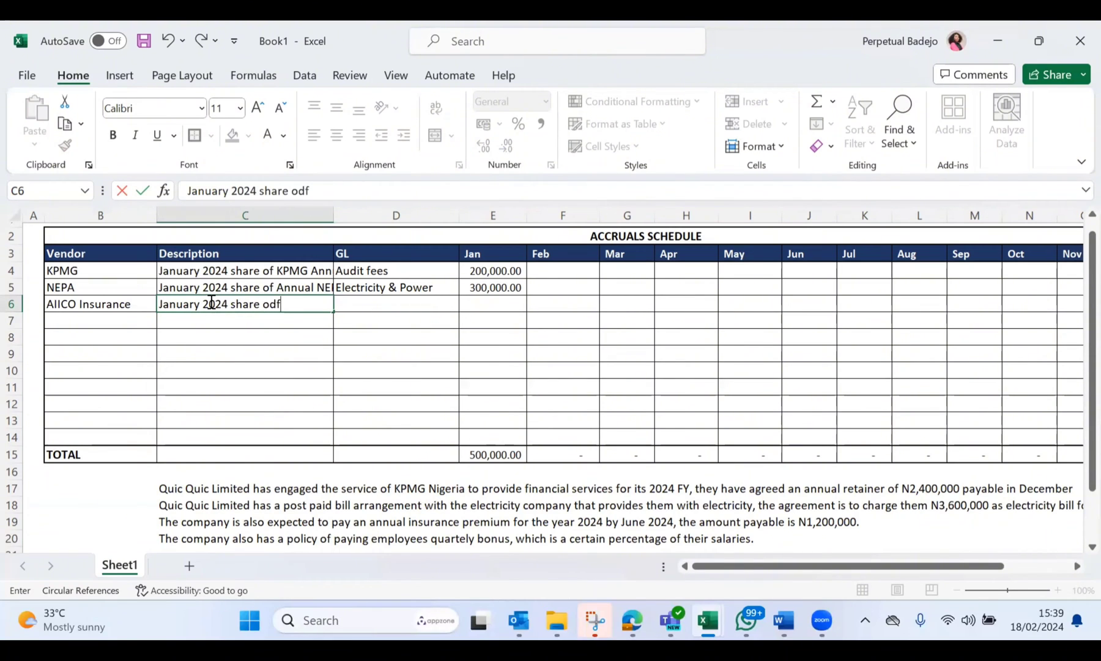
pyautogui.press('BackSpace')
pyautogui.write('f ANNUAL')
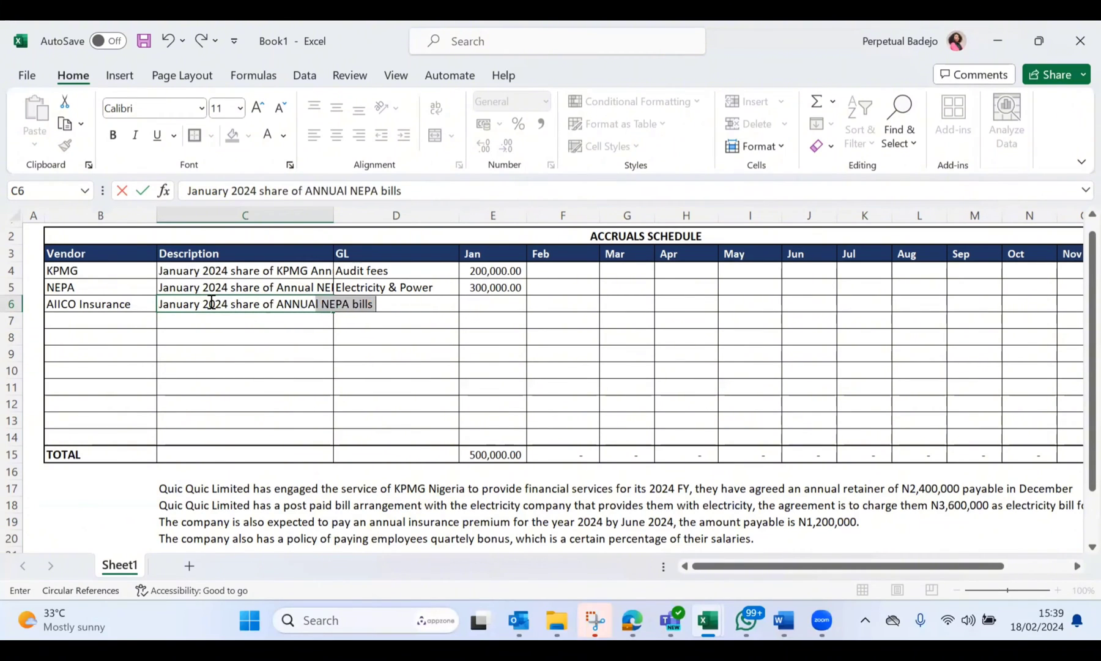
pyautogui.press('BackSpace')
pyautogui.press('BackSpace')
pyautogui.press('BackSpace')
pyautogui.press('BackSpace')
pyautogui.press('BackSpace')
pyautogui.press('BackSpace')
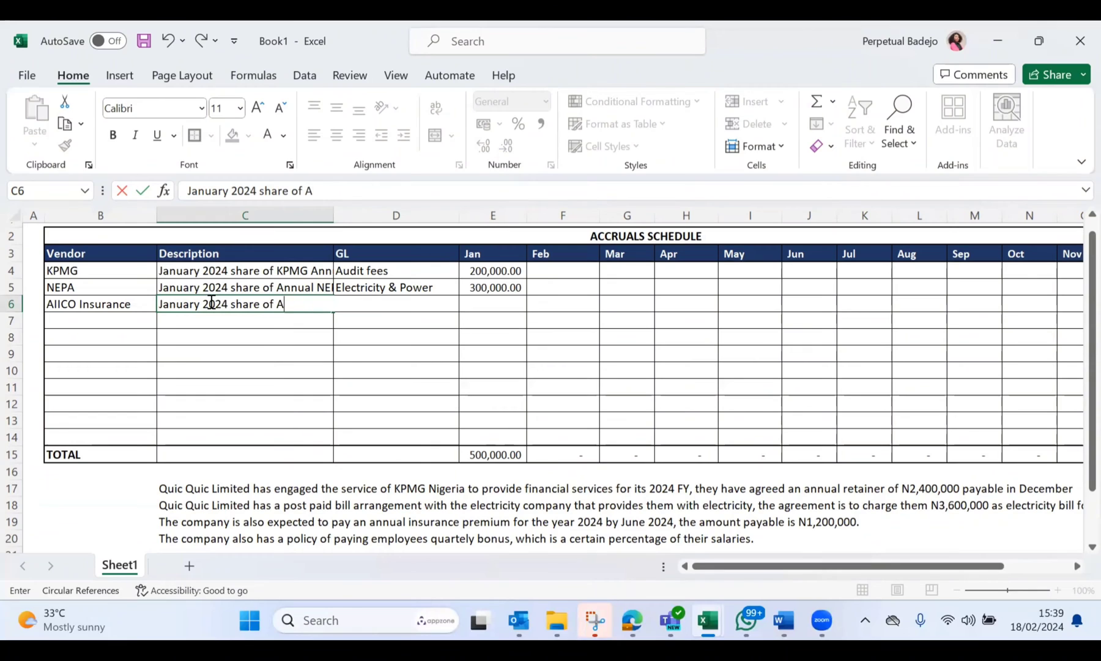
pyautogui.write('nual insura')
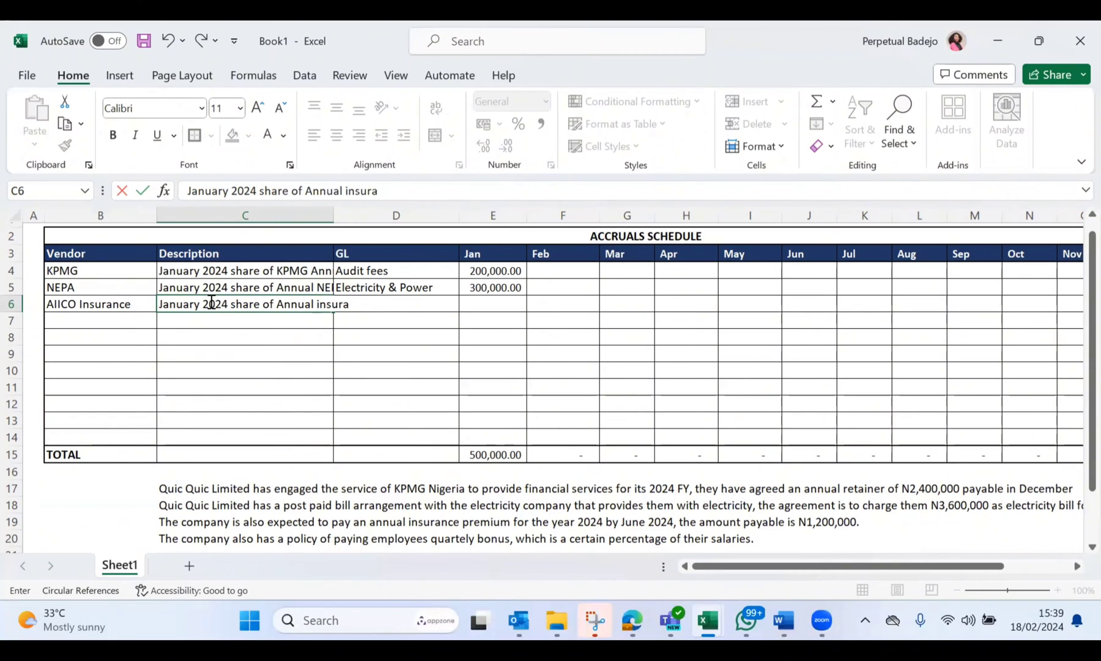
pyautogui.write('nce premium')
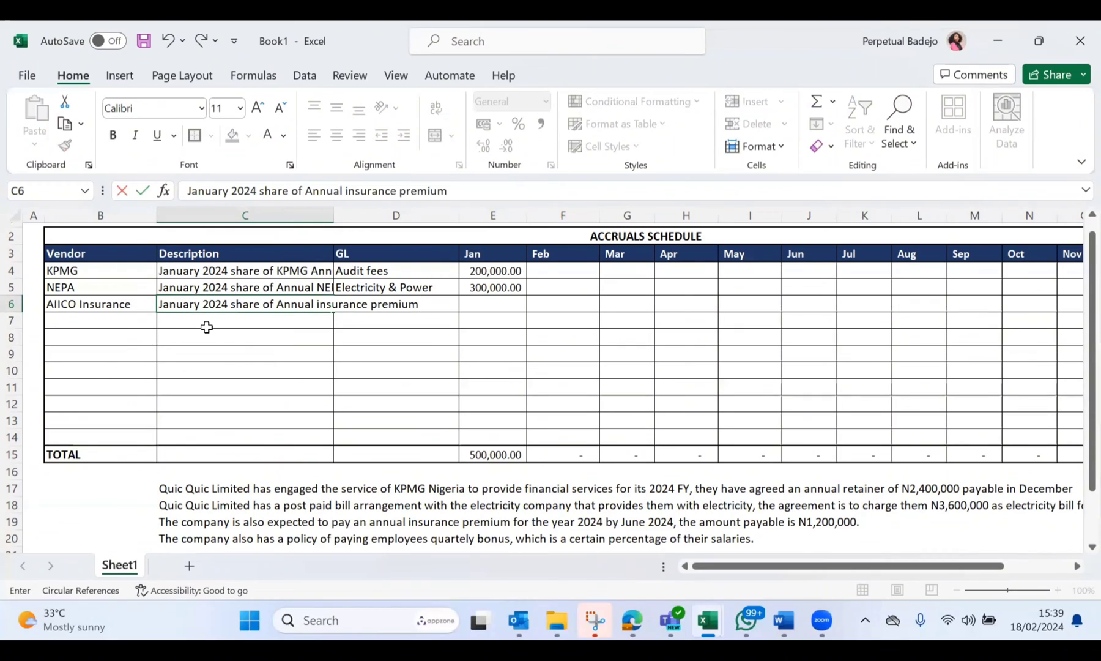
pyautogui.press('Return')
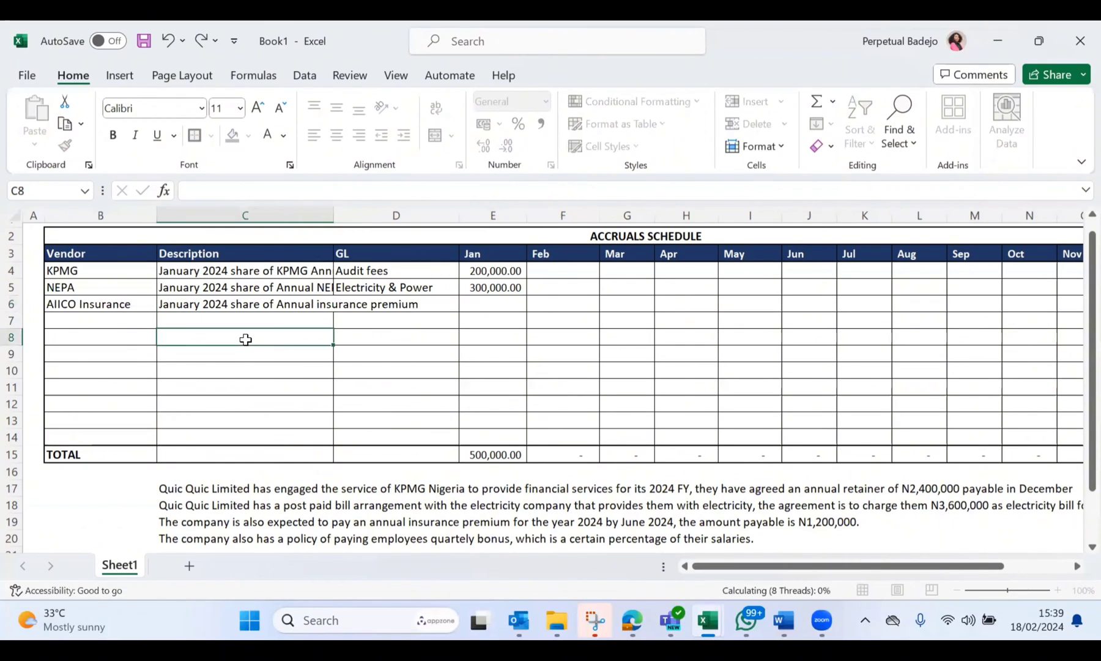
# Step: Enter "Insurance" as the AIICO Insurance row's GL in D6
pyautogui.click(383, 301)
pyautogui.write('In')
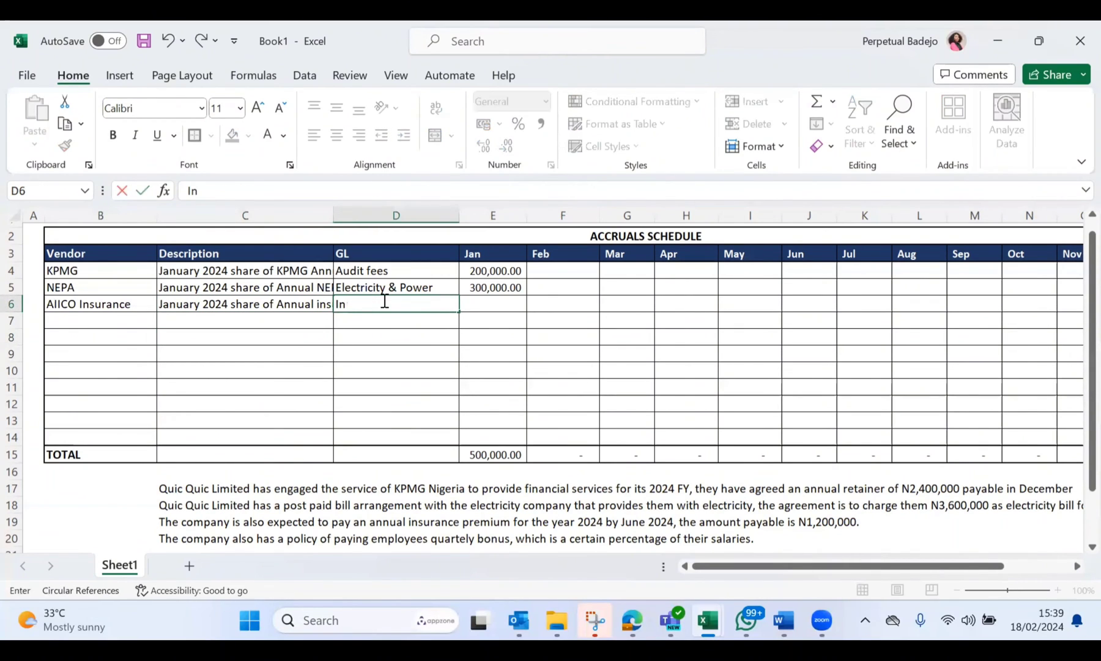
pyautogui.write('surance')
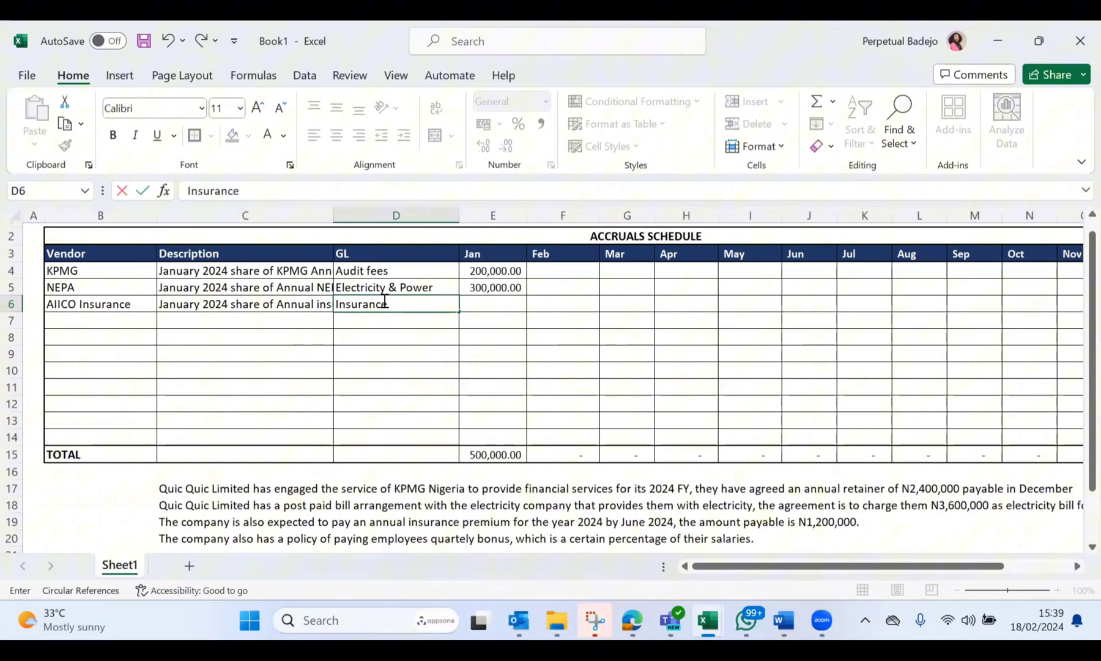
pyautogui.click(418, 369)
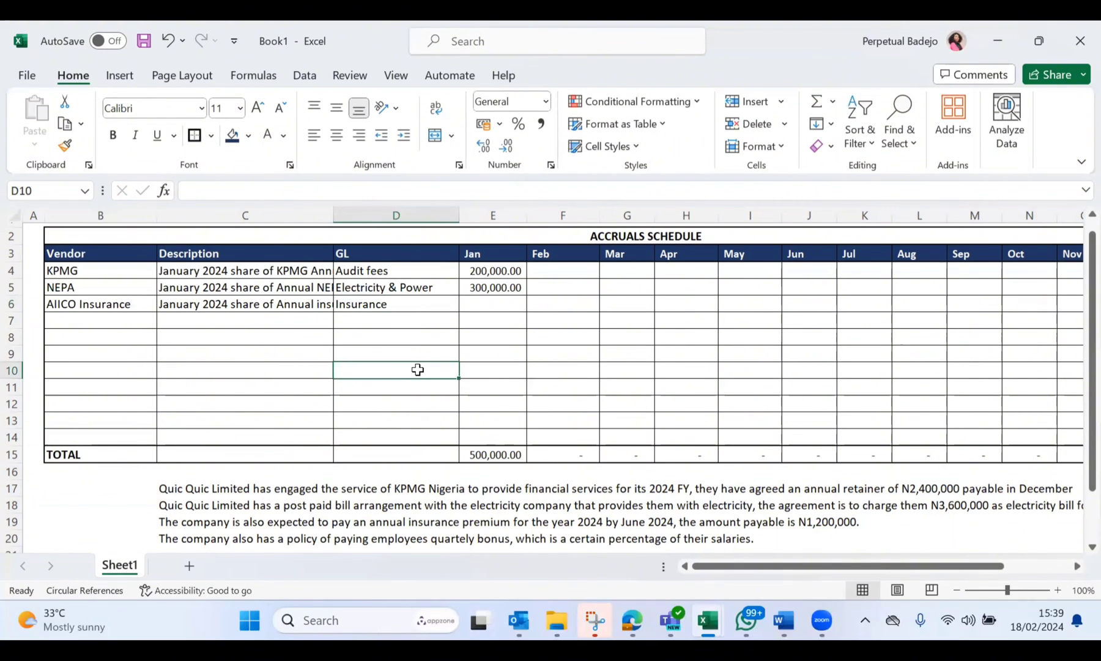
# Step: Enter 100000 as AIICO Insurance's January accrual in E6
pyautogui.click(518, 304)
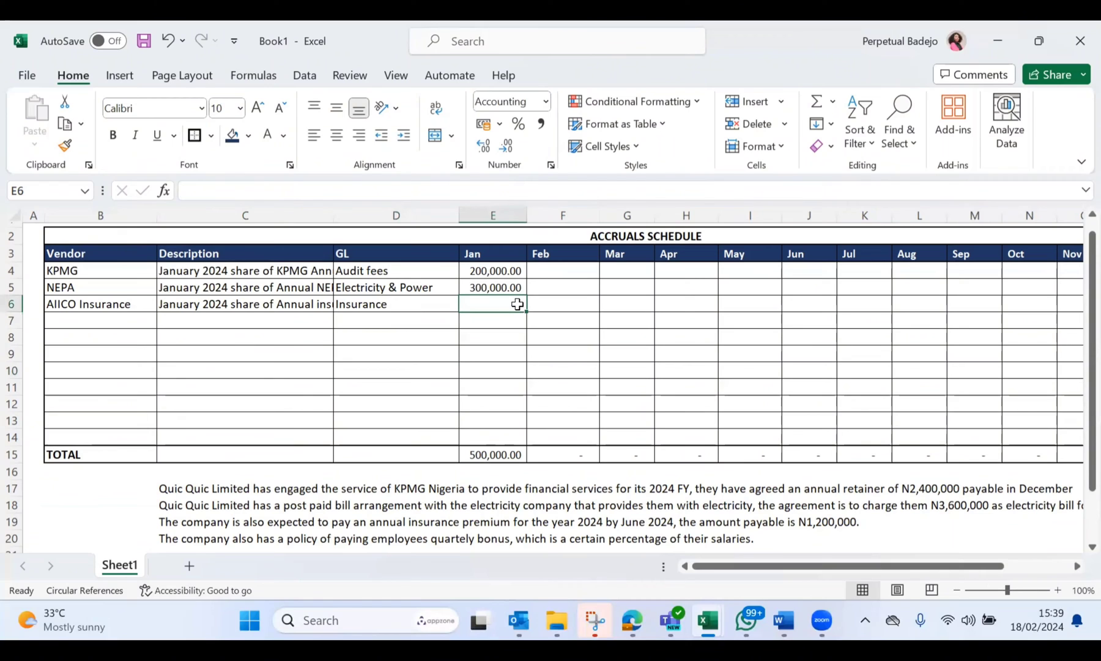
pyautogui.write('100000')
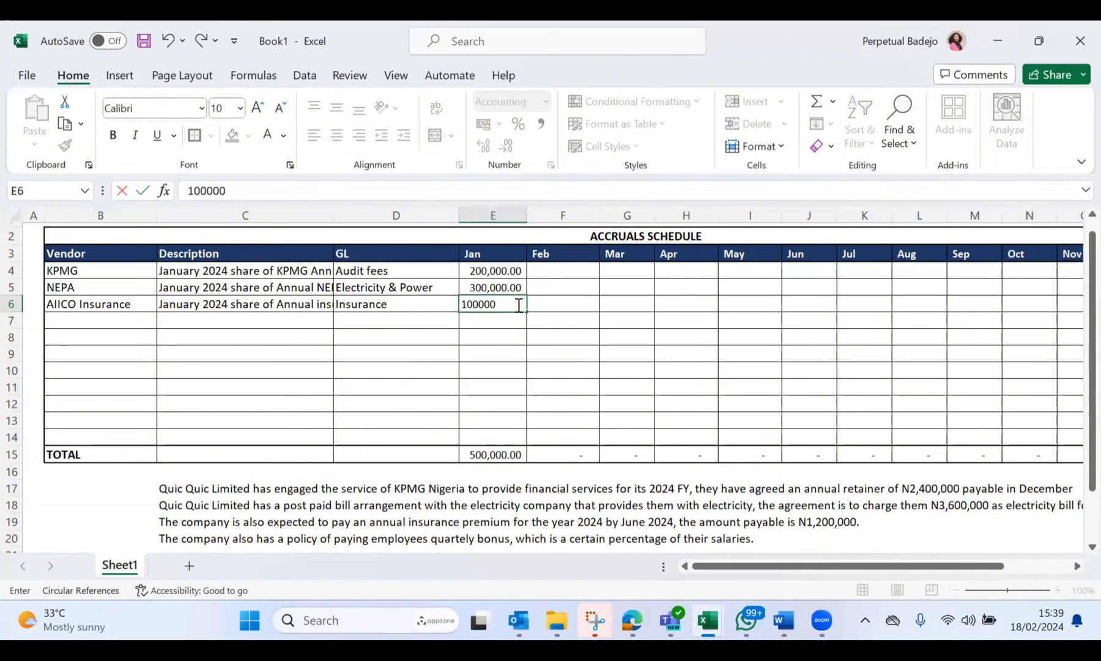
pyautogui.press('Return')
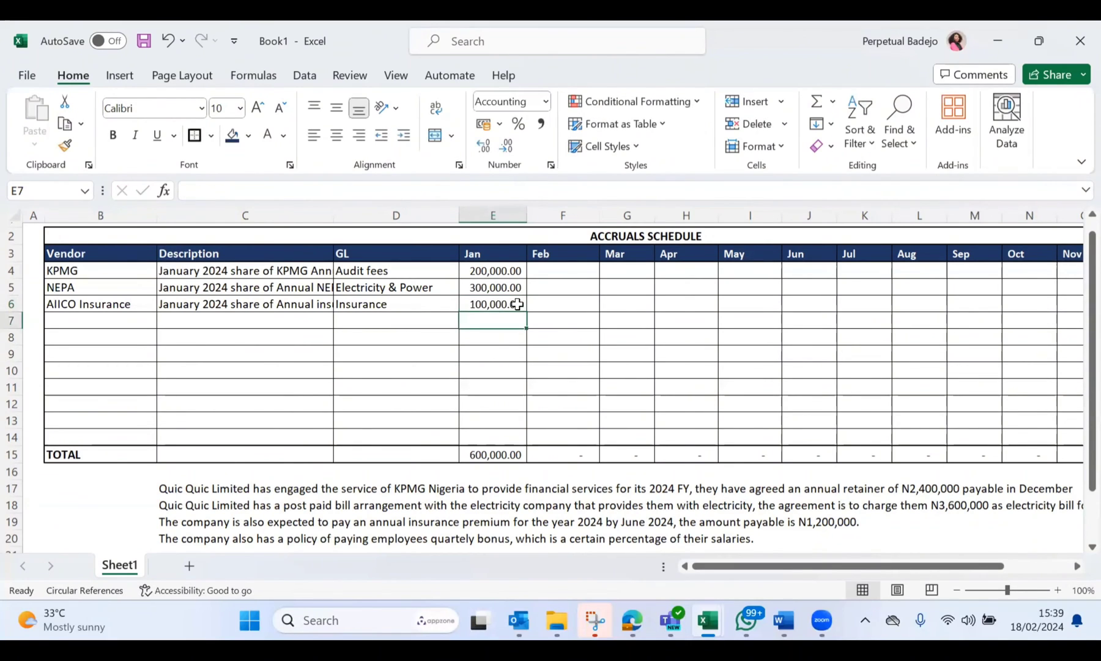
# Step: Compare the insurance premium scenario in C19 with the January accrual in E6, and review the employee bonus scenario in C20
pyautogui.scroll(-1, 518, 304)
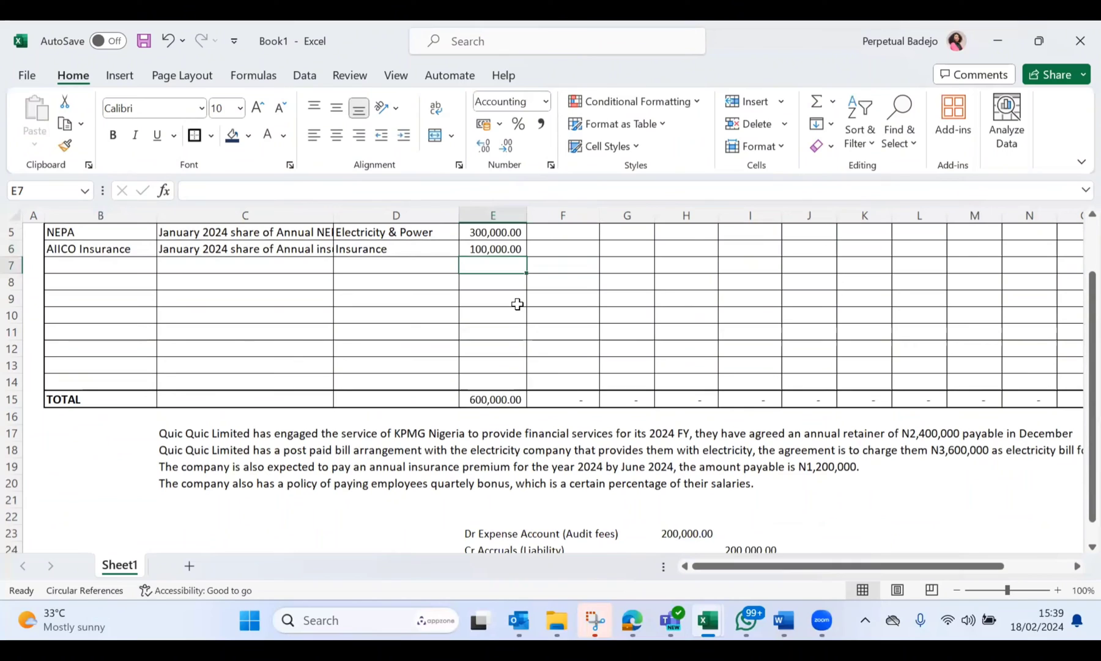
pyautogui.click(176, 470)
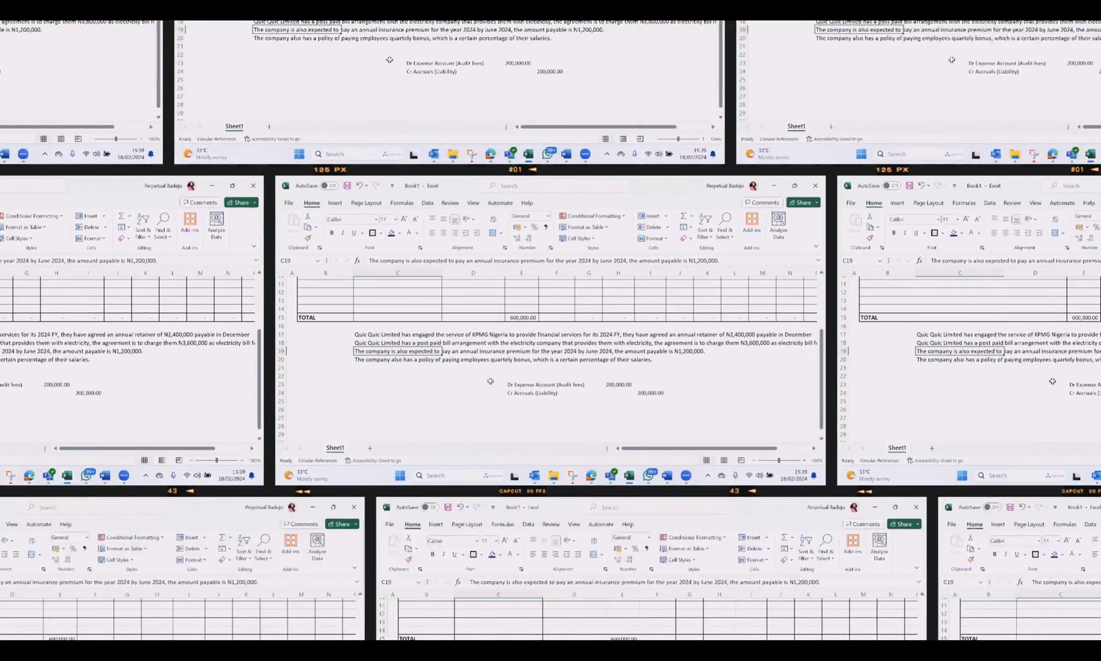
pyautogui.scroll(3, 257, 373)
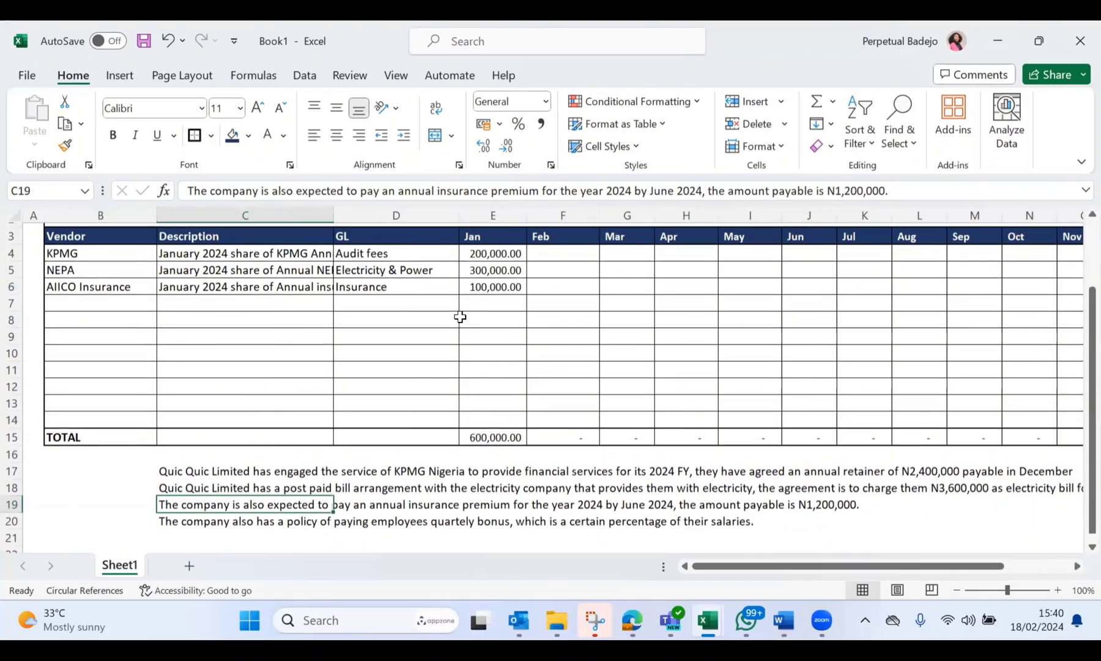
pyautogui.click(500, 285)
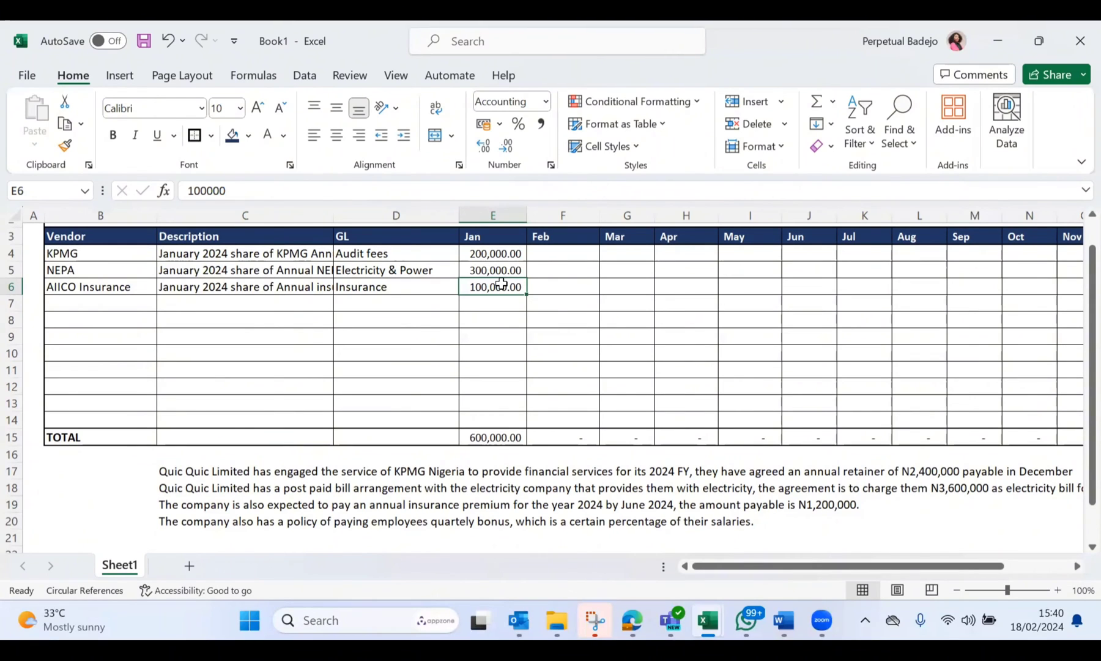
pyautogui.scroll(-2, 501, 284)
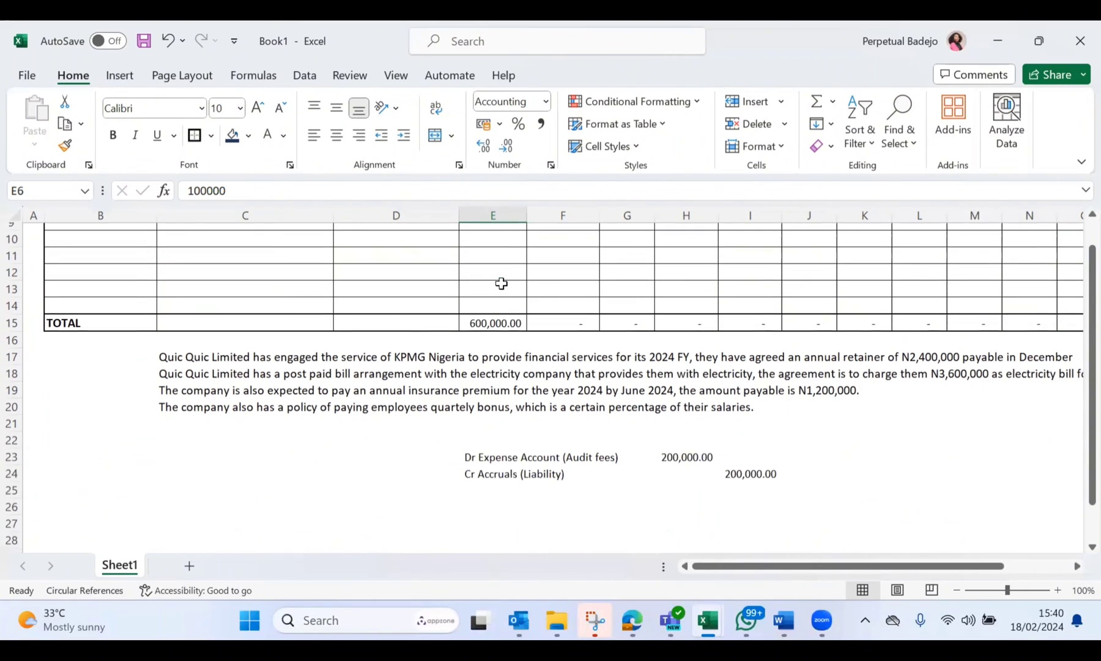
pyautogui.click(219, 402)
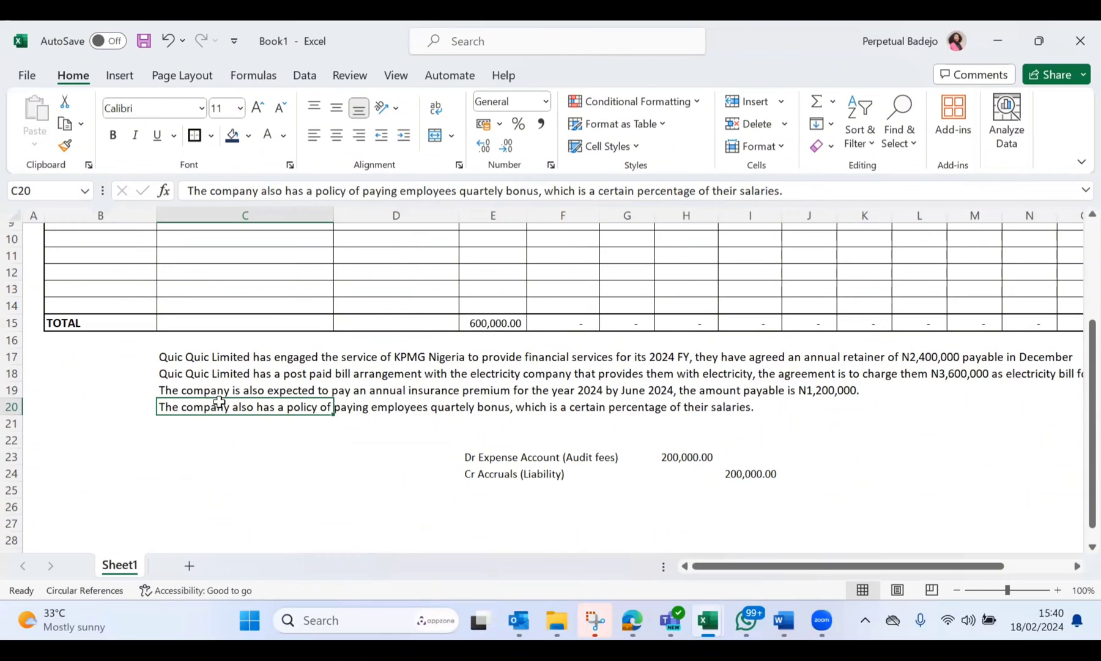
# Step: Enter "Performance Bonus" in the Vendor column at B7
pyautogui.scroll(2, 219, 402)
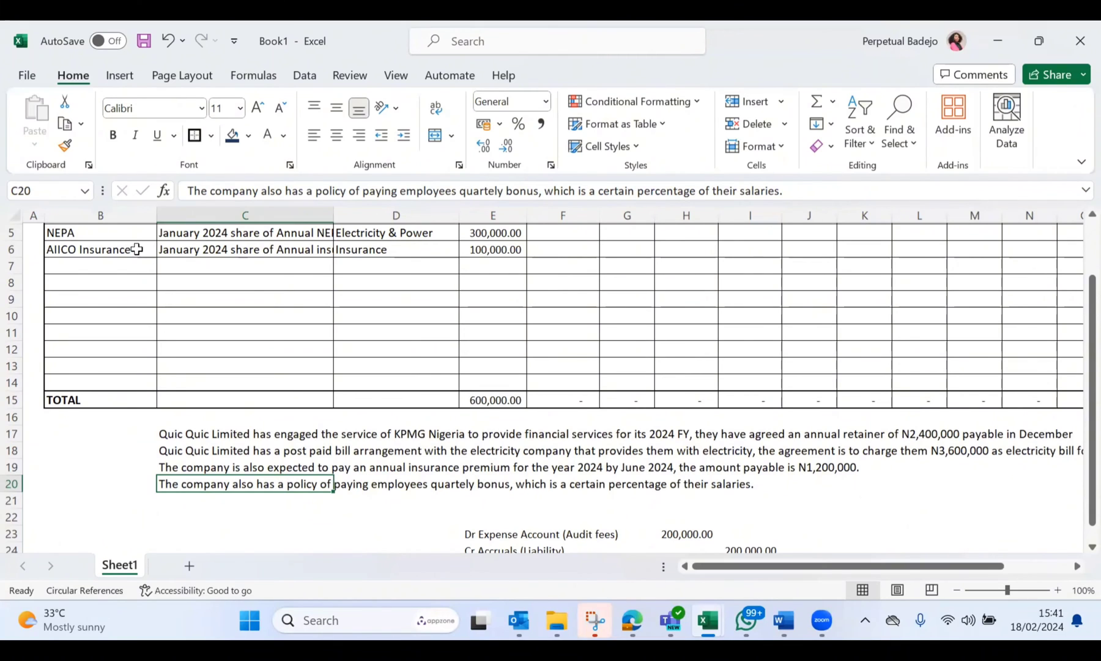
pyautogui.click(137, 273)
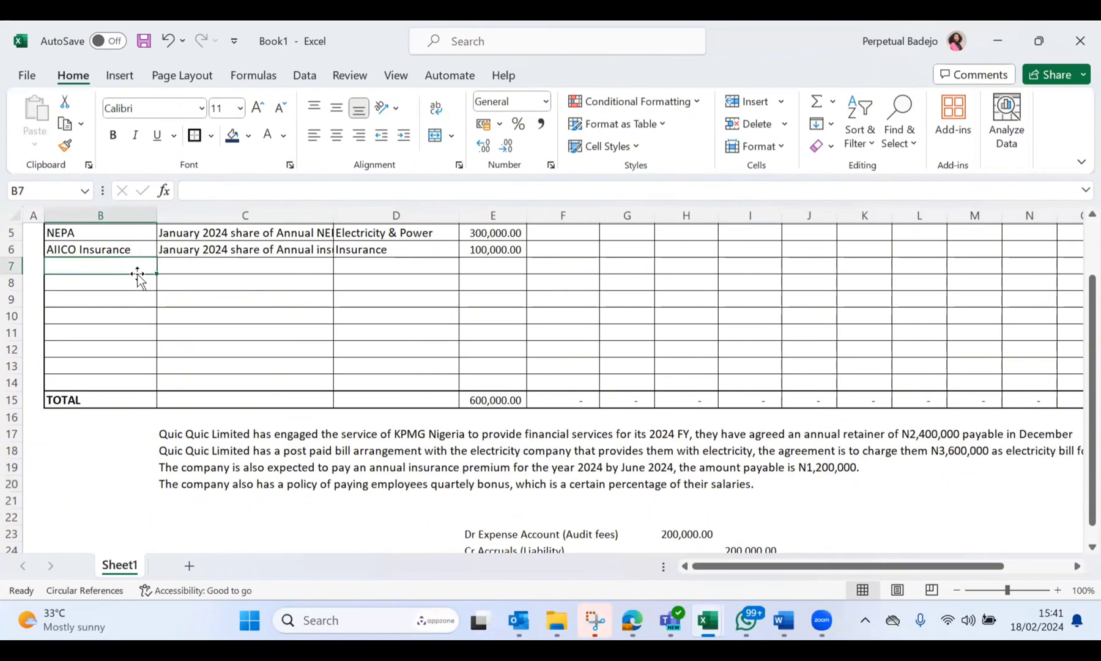
pyautogui.write('Perform')
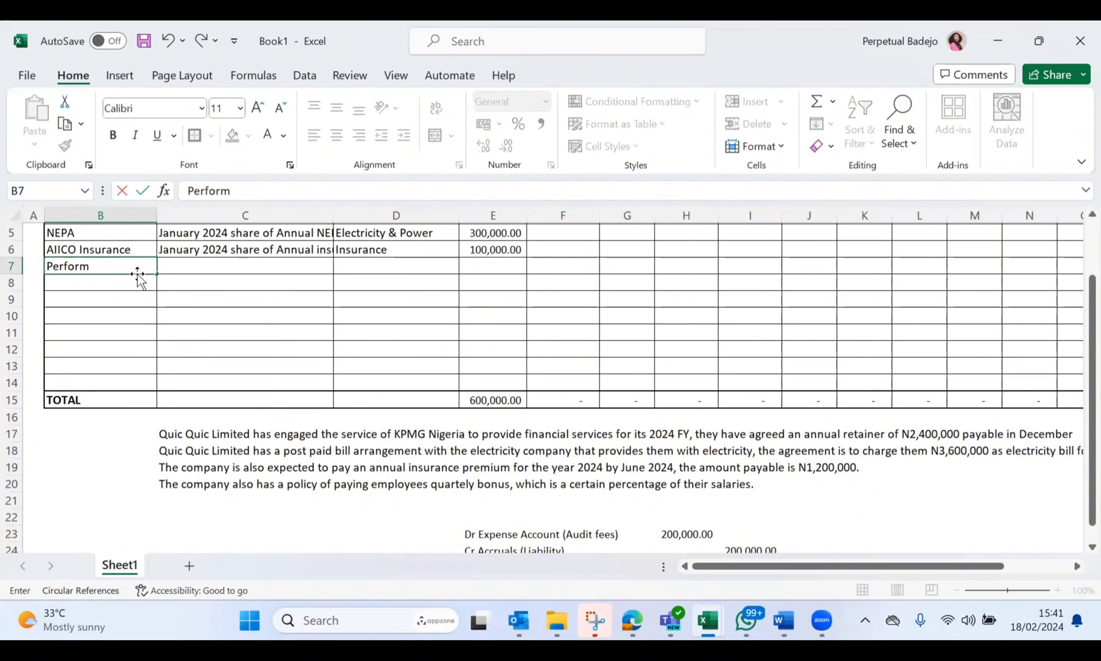
pyautogui.write('ance Bonus')
# Step: Enter the description "Being provision for quarterly performance bonus" in C7 for the Performance Bonus row
pyautogui.click(194, 265)
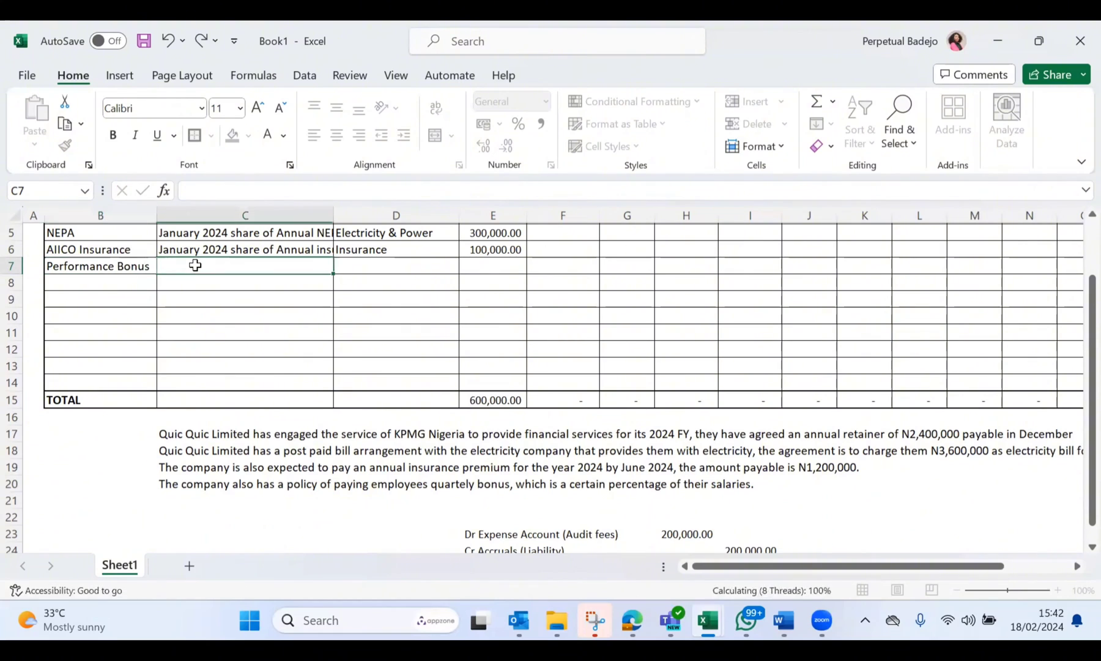
pyautogui.write('Beon')
pyautogui.press('BackSpace')
pyautogui.press('BackSpace')
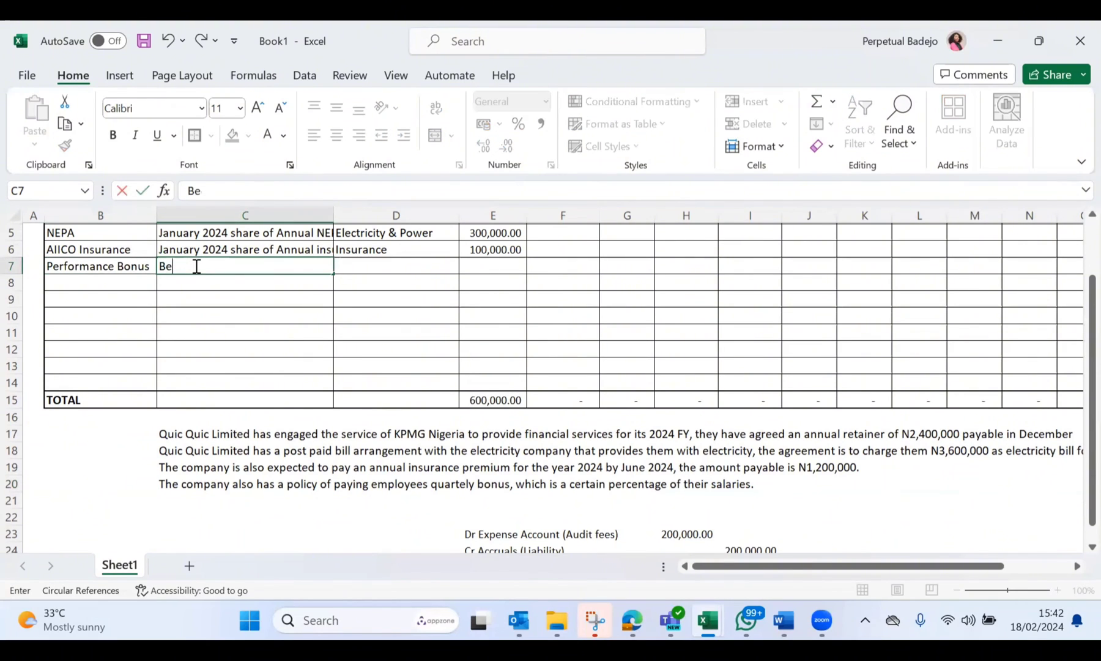
pyautogui.write('ing providion')
pyautogui.press('BackSpace')
pyautogui.press('BackSpace')
pyautogui.press('BackSpace')
pyautogui.press('BackSpace')
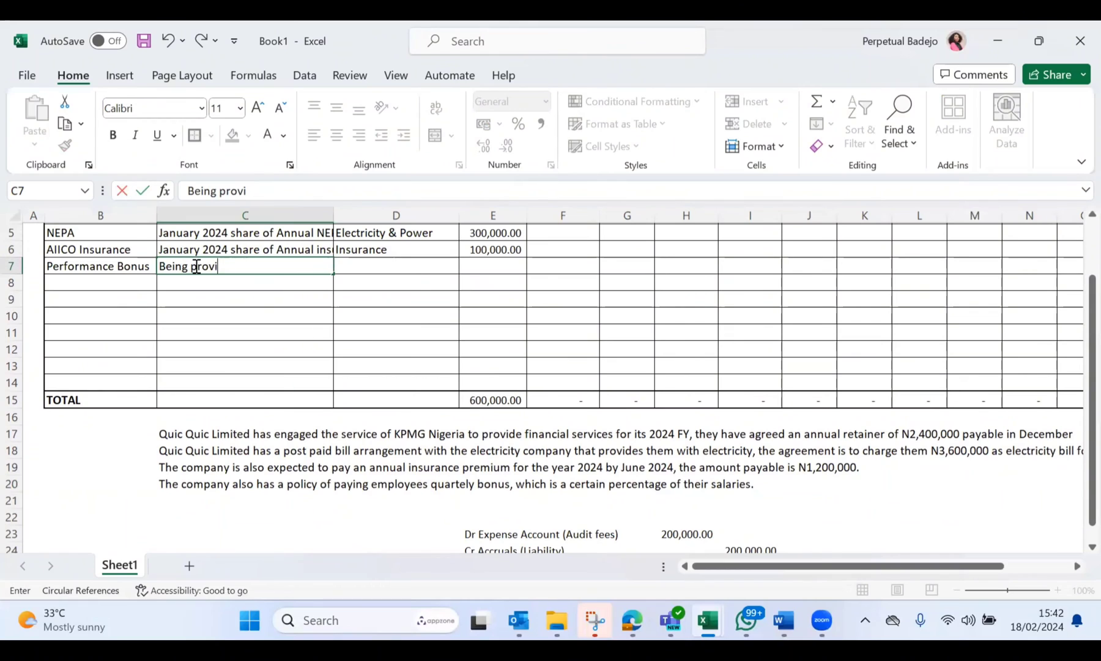
pyautogui.write('sion for quarterl')
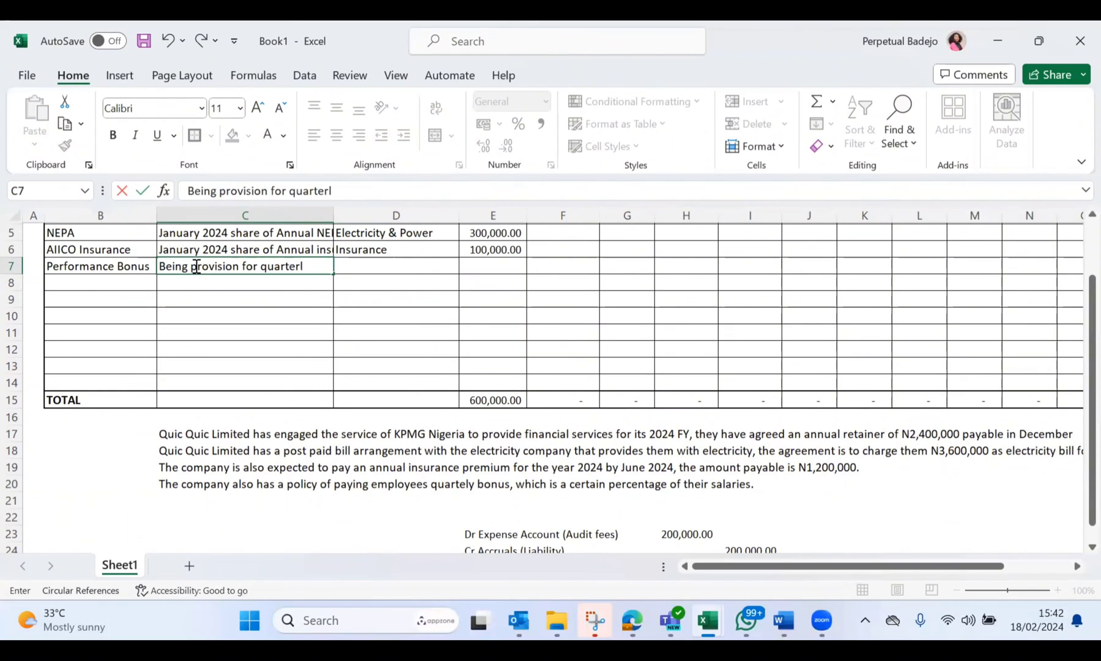
pyautogui.write('y performa')
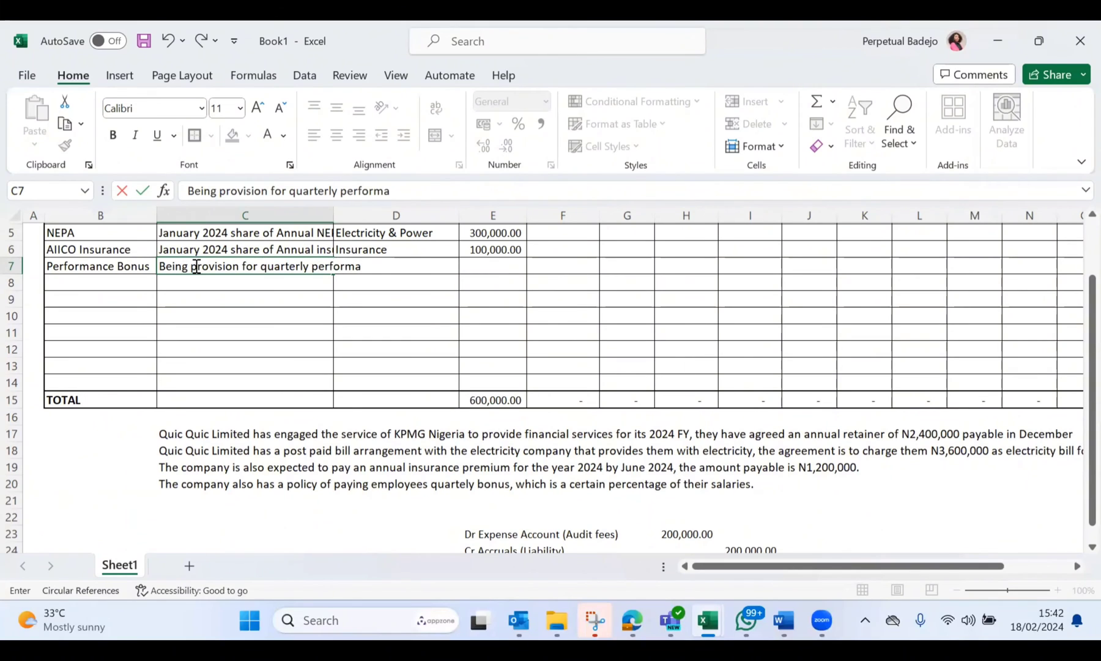
pyautogui.write('nce bonus')
pyautogui.click(455, 297)
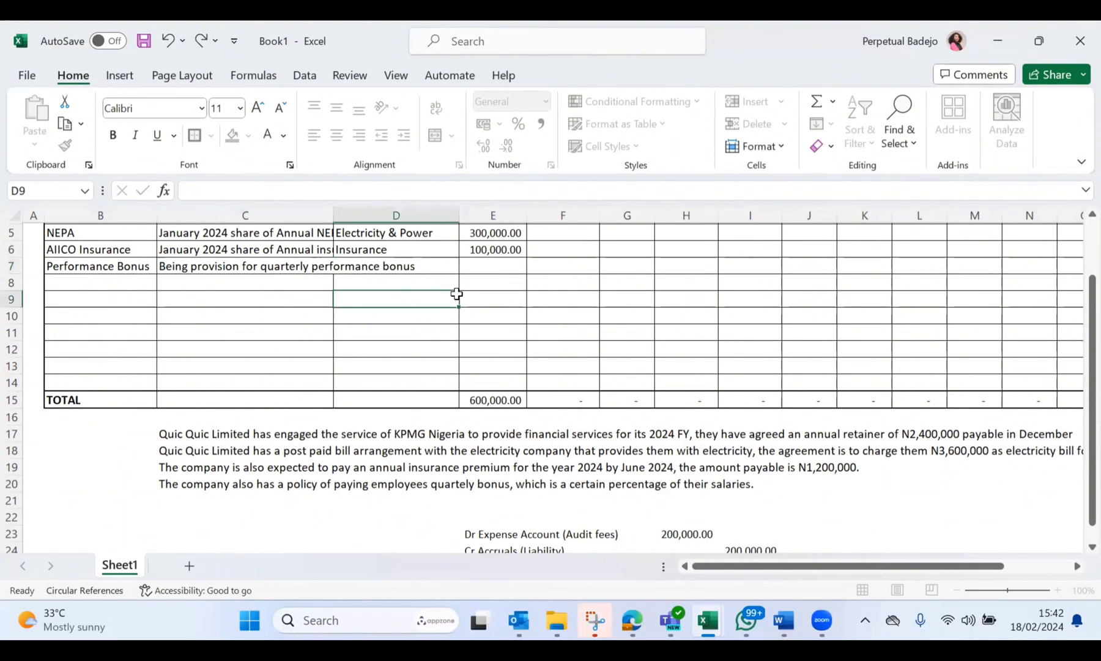
# Step: Enter "Bonus/Staff welfare" as the Performance Bonus row's GL in D7
pyautogui.click(407, 270)
pyautogui.write('Bonus')
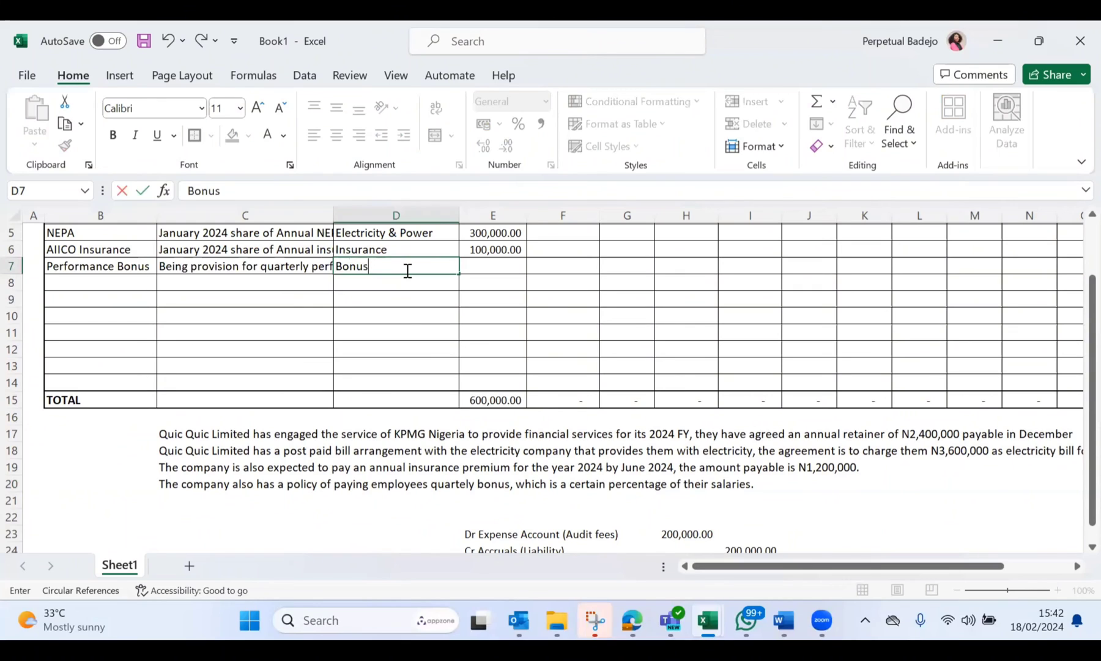
pyautogui.write('/')
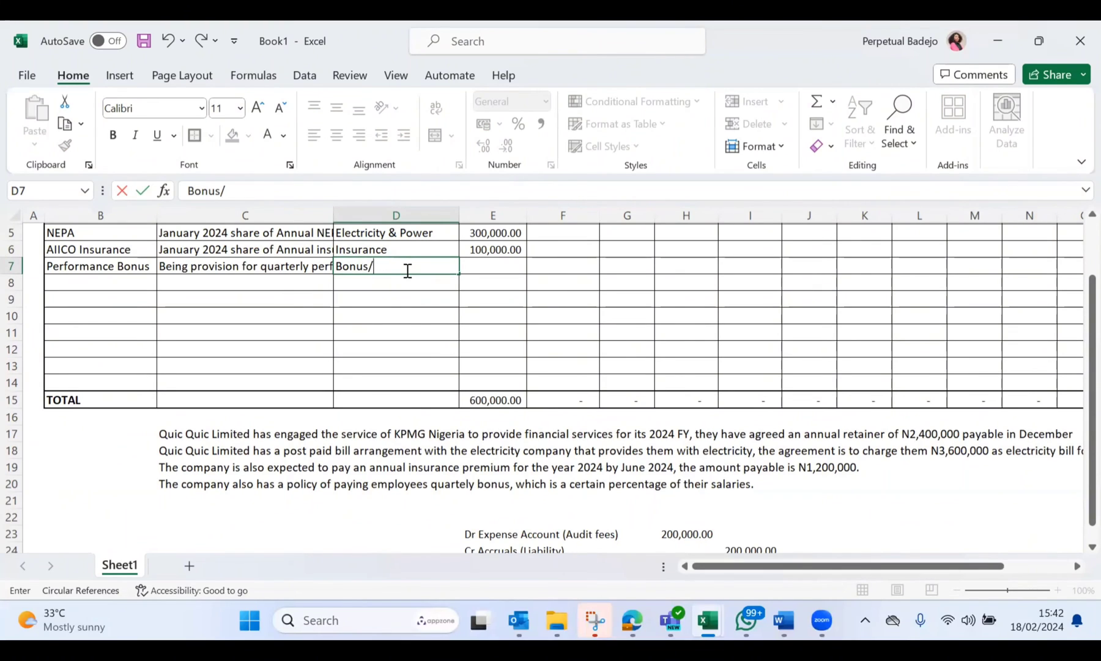
pyautogui.write('Staff')
pyautogui.press('BackSpace')
pyautogui.press('BackSpace')
pyautogui.write('ff welfare')
# Step: Select E7 for the Performance Bonus January accrual and check the scenarios and journal entry below the schedule
pyautogui.click(520, 272)
pyautogui.scroll(-2, 519, 273)
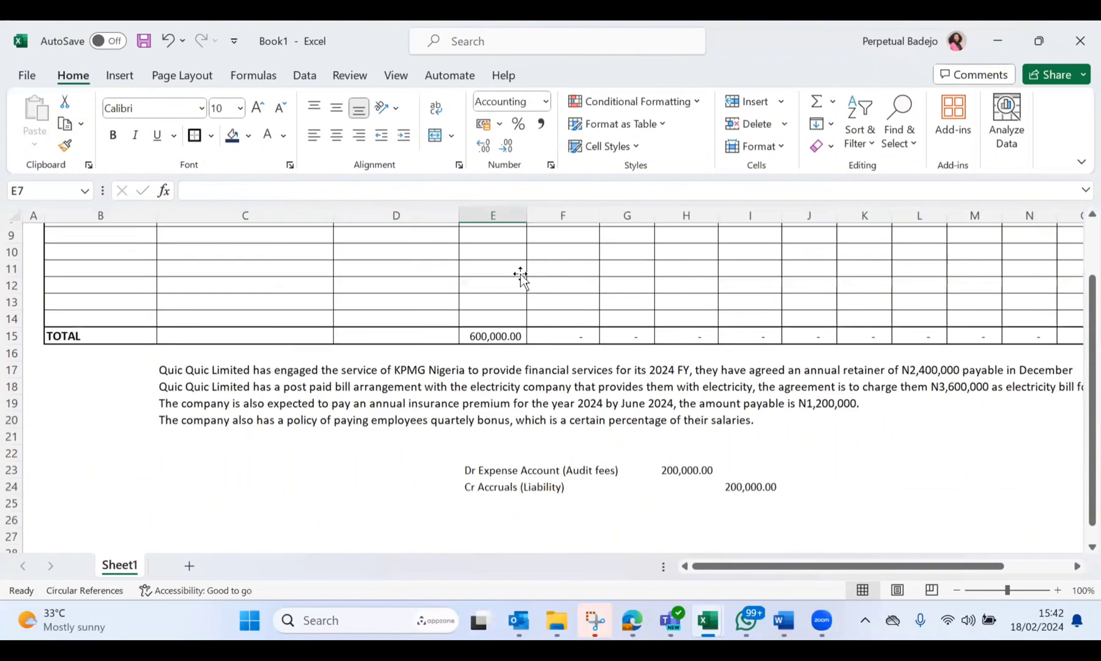
pyautogui.scroll(2, 520, 275)
pyautogui.scroll(-2, 521, 278)
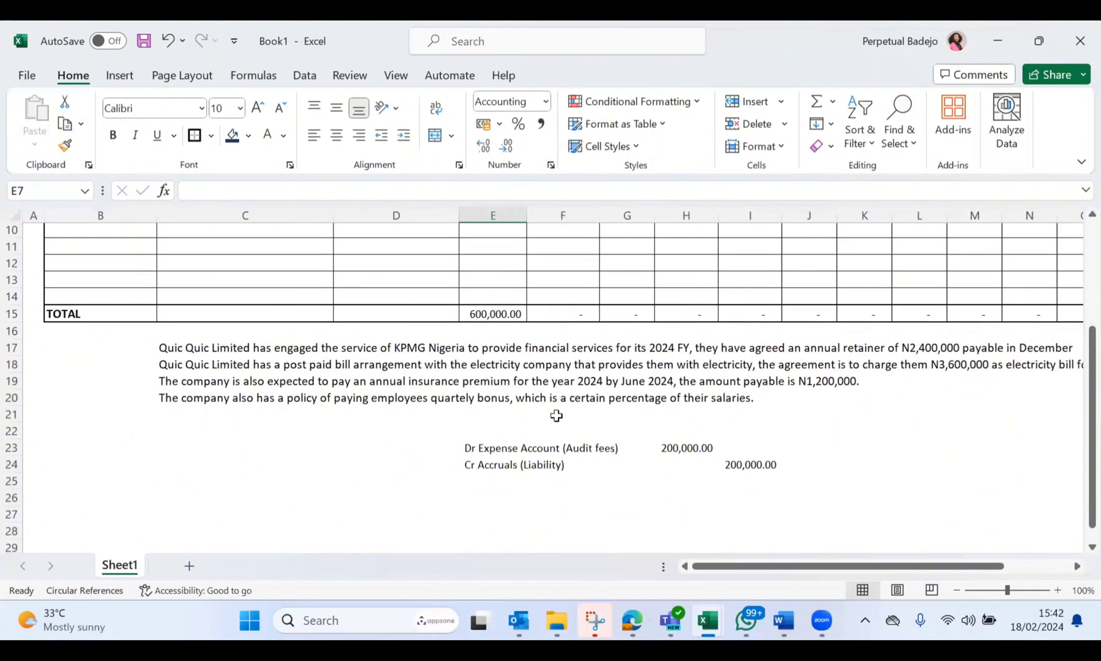
# Step: Enter the quarterly bonus amount 12,000,000 in F21 below the bonus scenario and widen column F to fit it
pyautogui.click(555, 416)
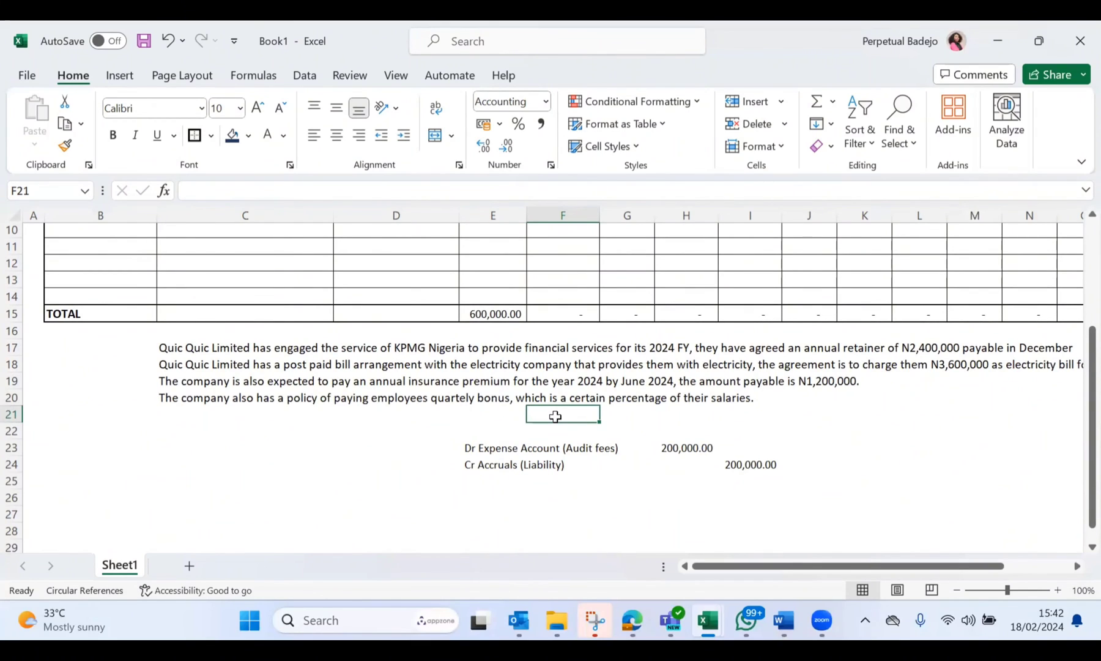
pyautogui.write('1,200,0')
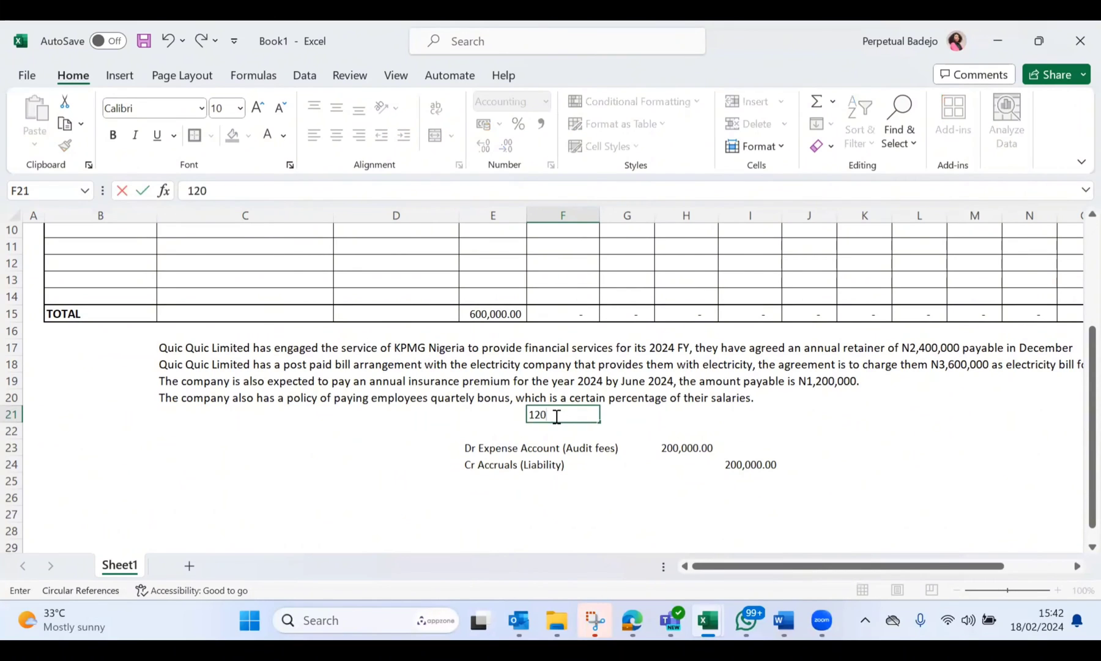
pyautogui.write('0000')
pyautogui.press('Return')
pyautogui.click(641, 414)
pyautogui.click(577, 413)
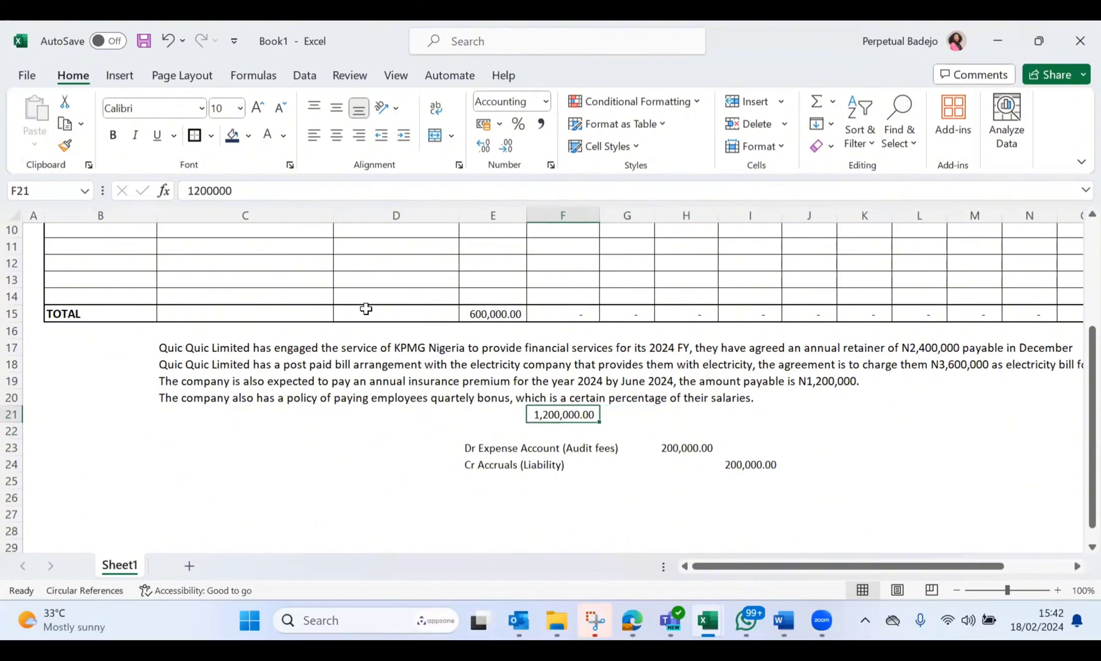
pyautogui.click(239, 190)
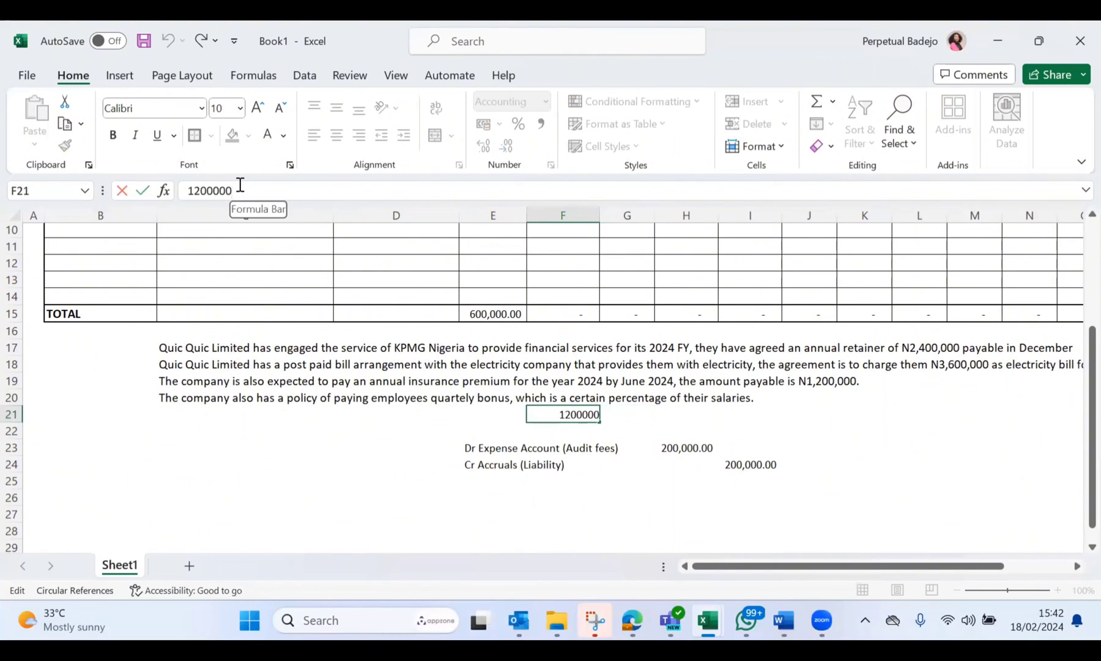
pyautogui.write('0')
pyautogui.press('Return')
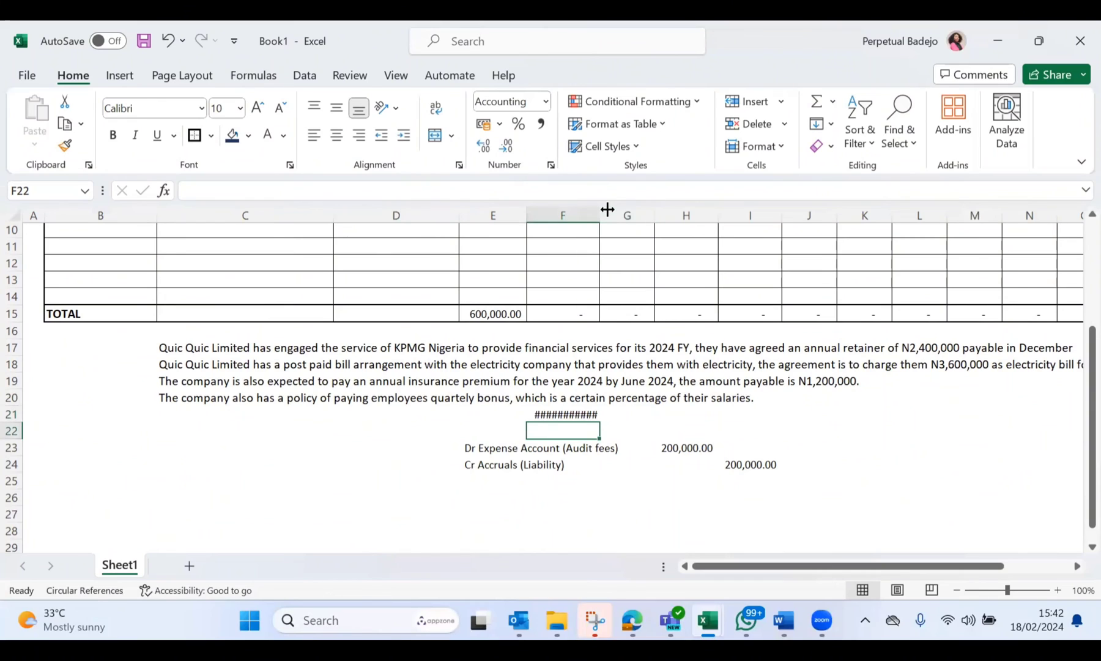
pyautogui.moveTo(602, 213); pyautogui.dragTo(627, 212)
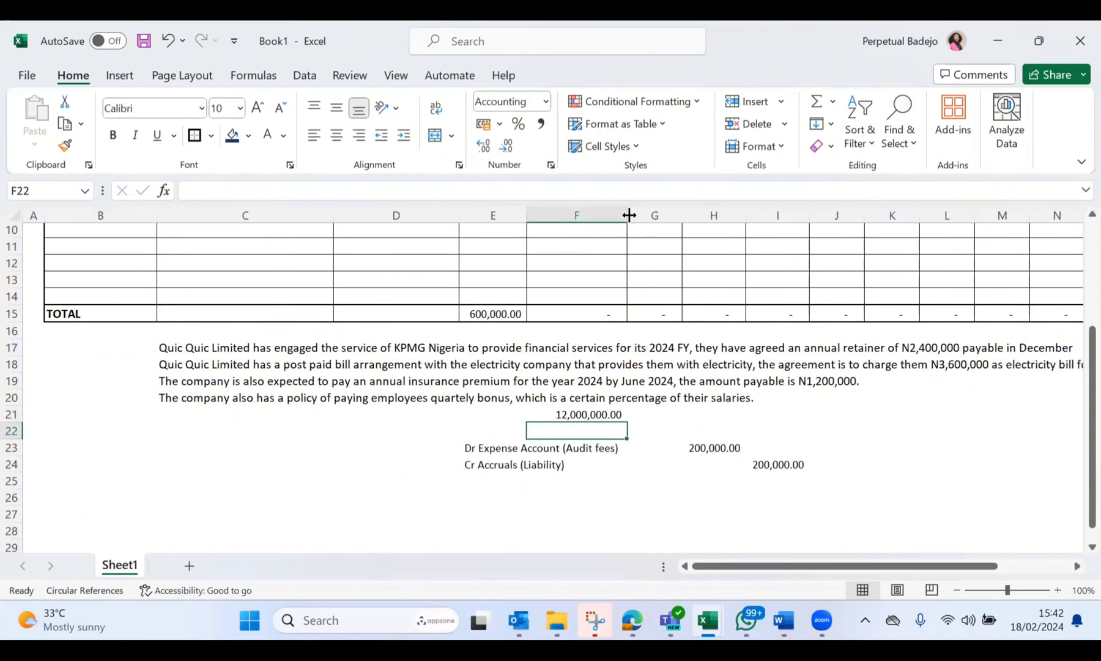
# Step: Calculate the monthly share of the quarterly bonus in G21 with the formula =F21/3
pyautogui.scroll(1, 664, 432)
pyautogui.click(676, 425)
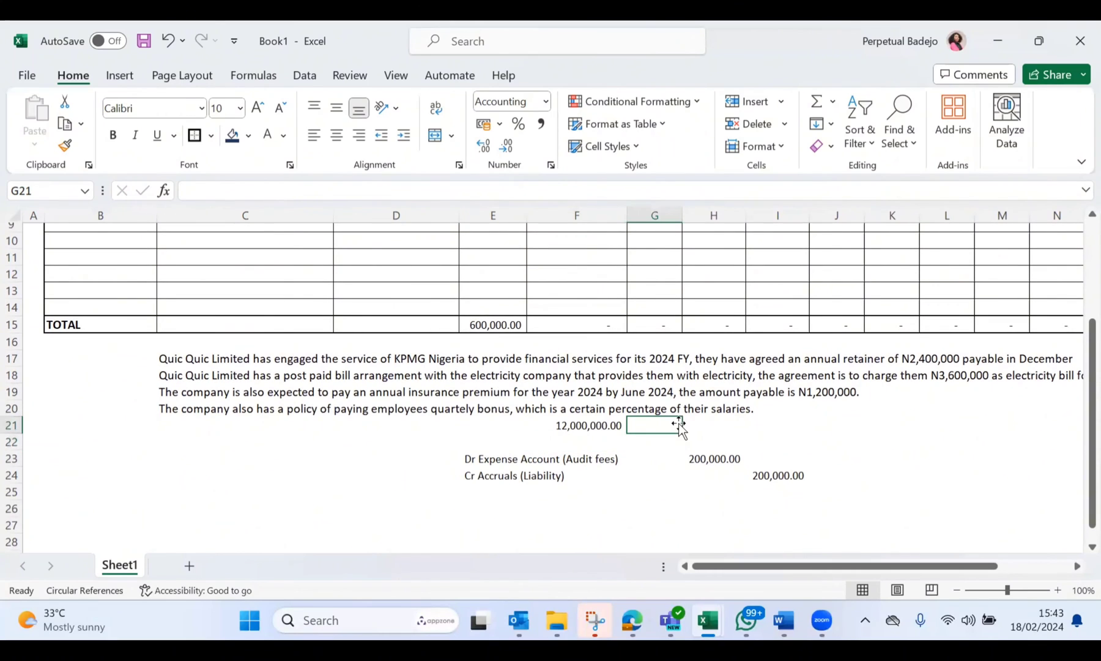
pyautogui.write('=')
pyautogui.click(608, 426)
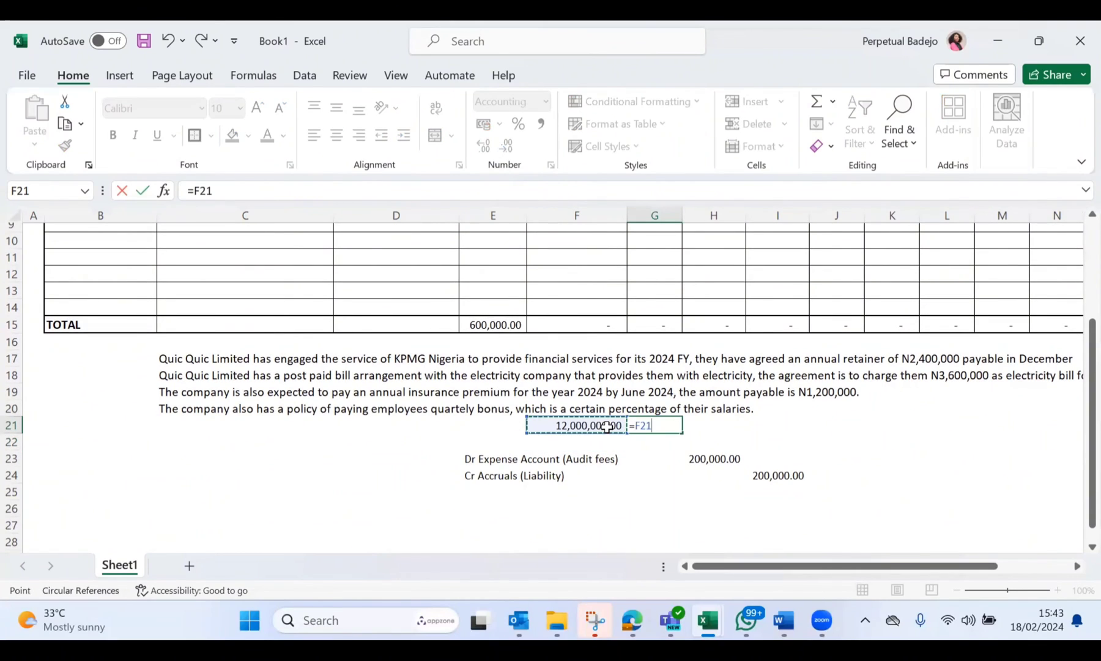
pyautogui.write('/3')
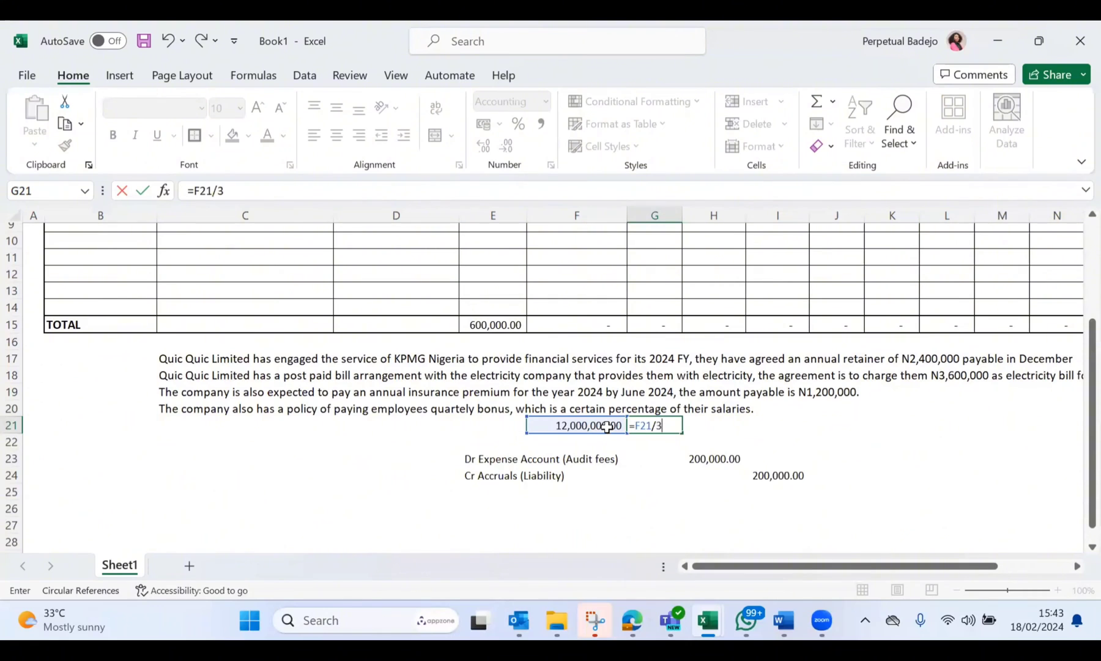
pyautogui.press('Return')
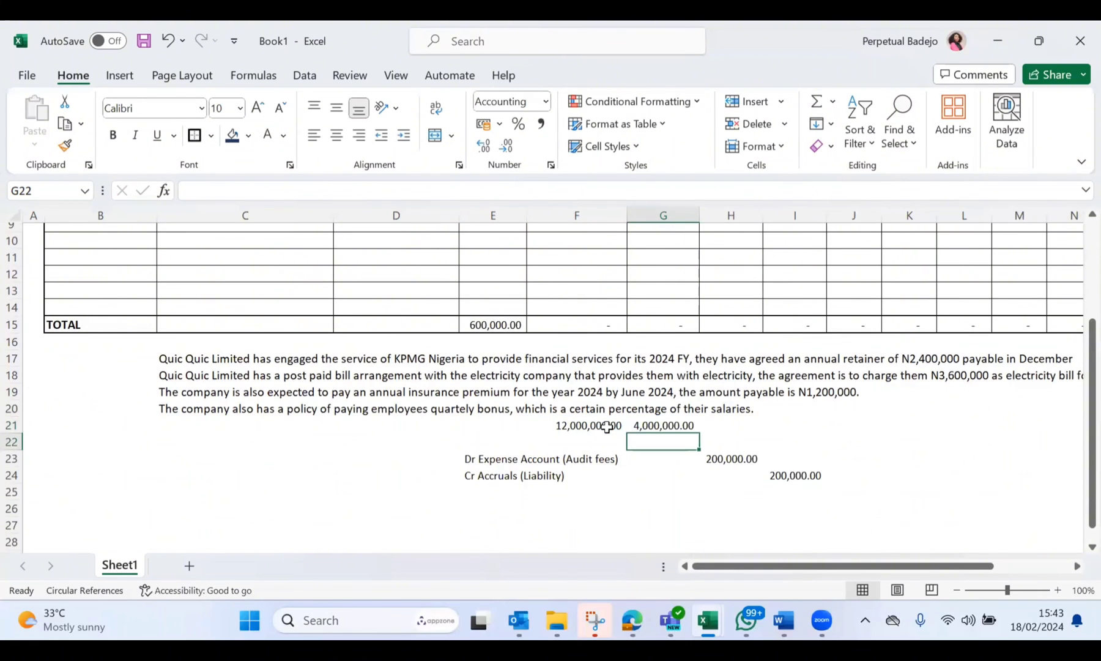
# Step: Enter 4000000 as the January accrual for the Performance Bonus row in E7
pyautogui.scroll(3, 609, 427)
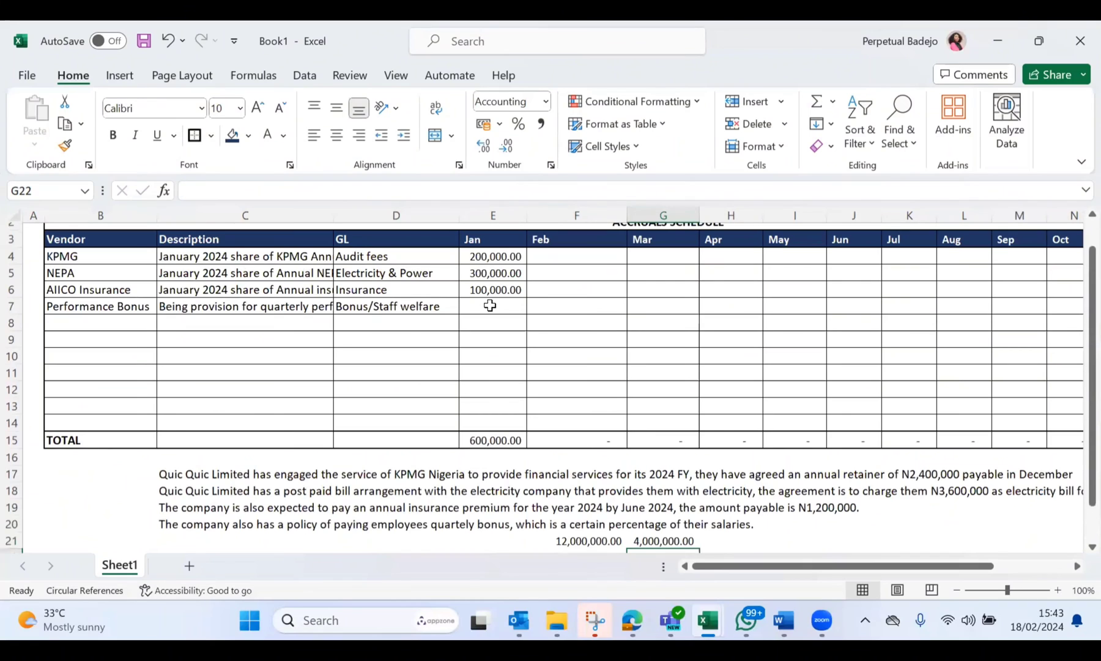
pyautogui.click(490, 305)
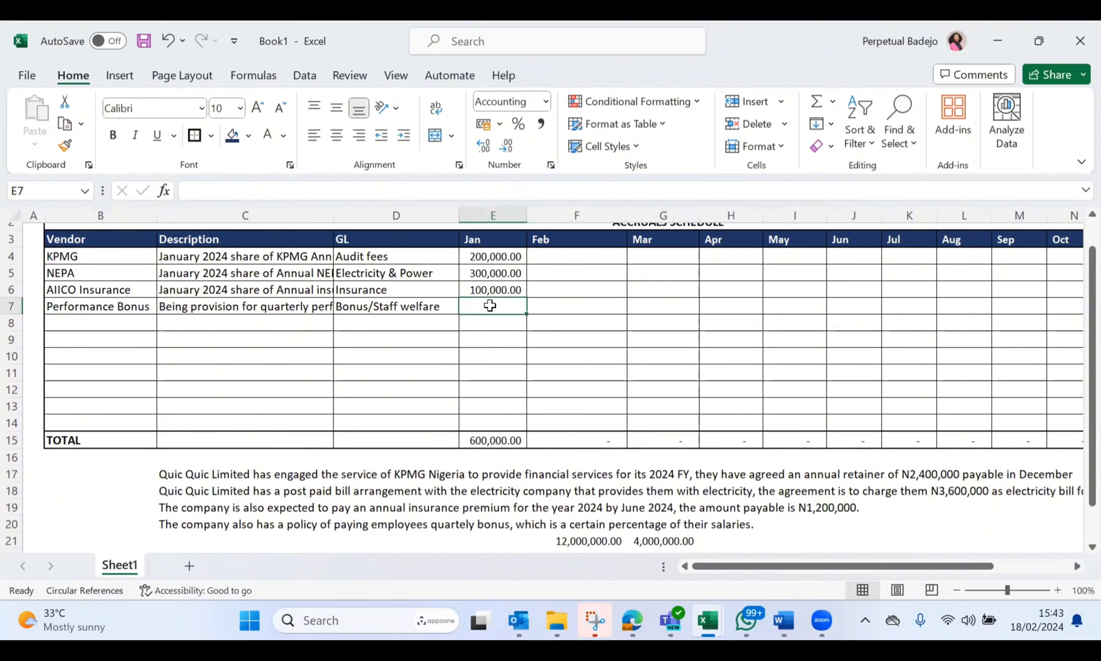
pyautogui.write('4000000')
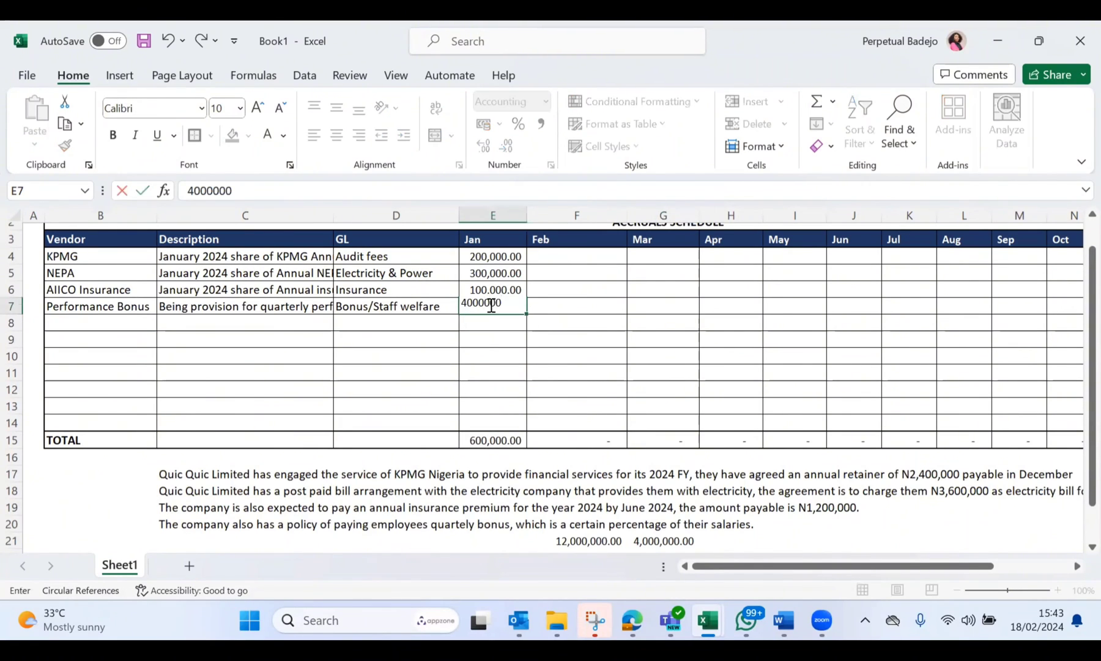
pyautogui.press('Return')
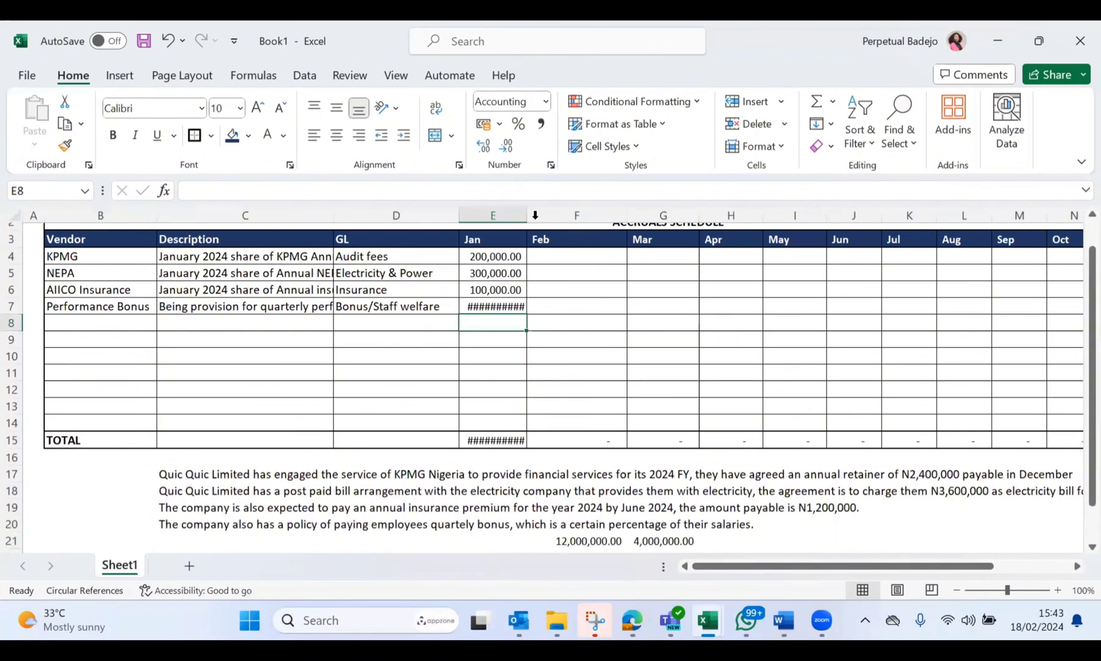
# Step: Widen column E to fit the January amounts and set the whole sheet's font size to 10
pyautogui.click(240, 108)
pyautogui.click(224, 152)
pyautogui.moveTo(527, 214); pyautogui.dragTo(536, 214)
pyautogui.click(17, 216)
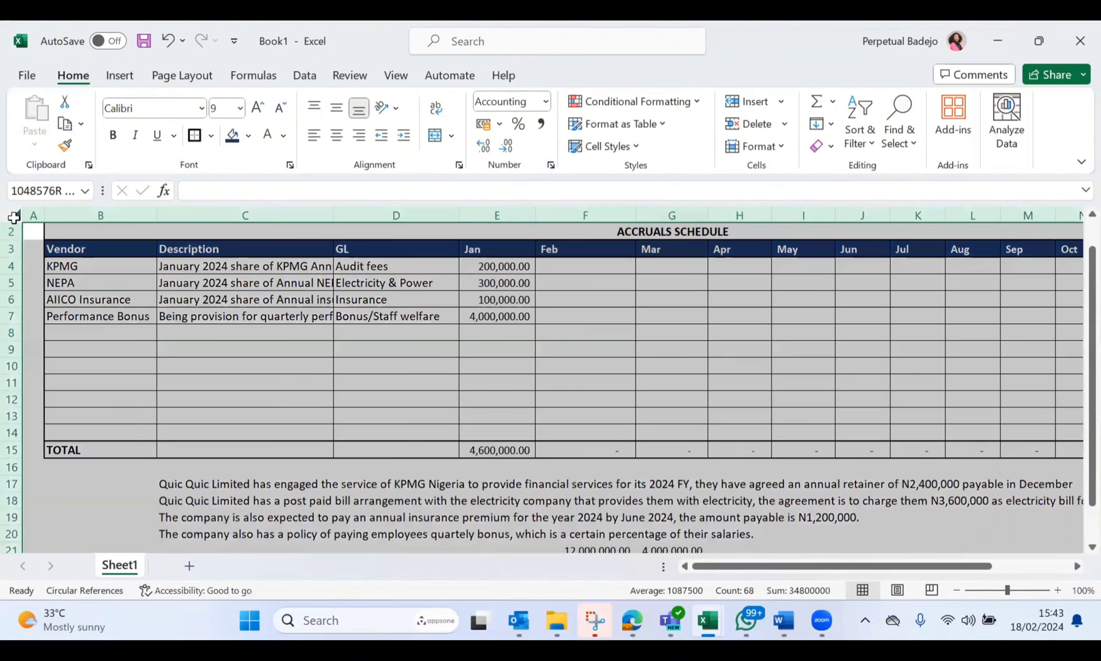
pyautogui.click(240, 109)
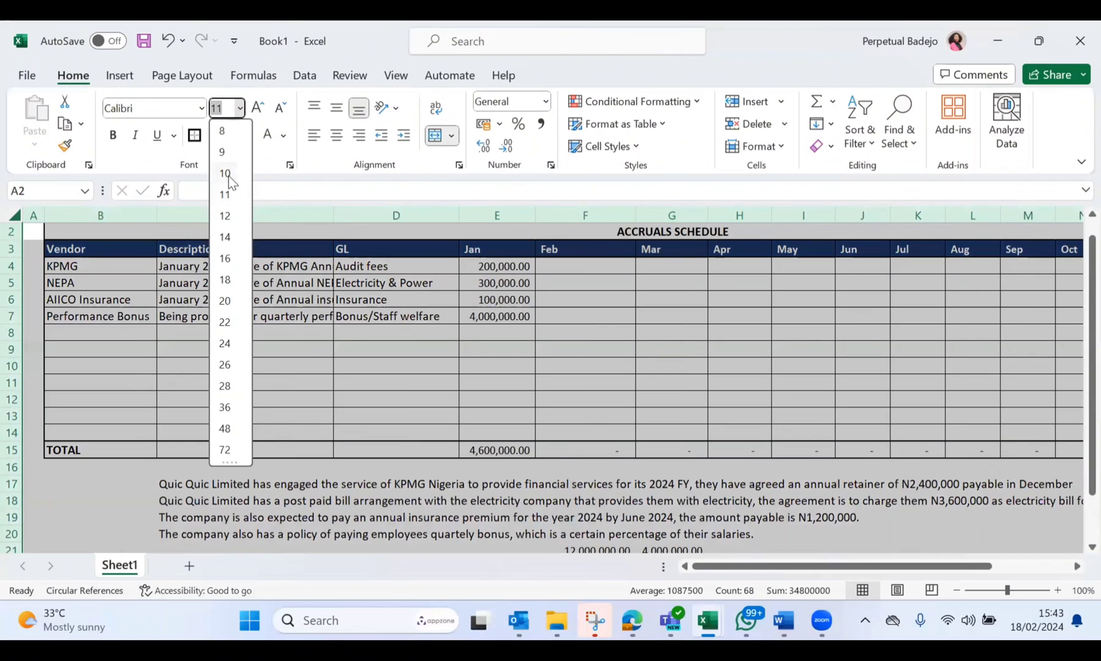
pyautogui.click(226, 173)
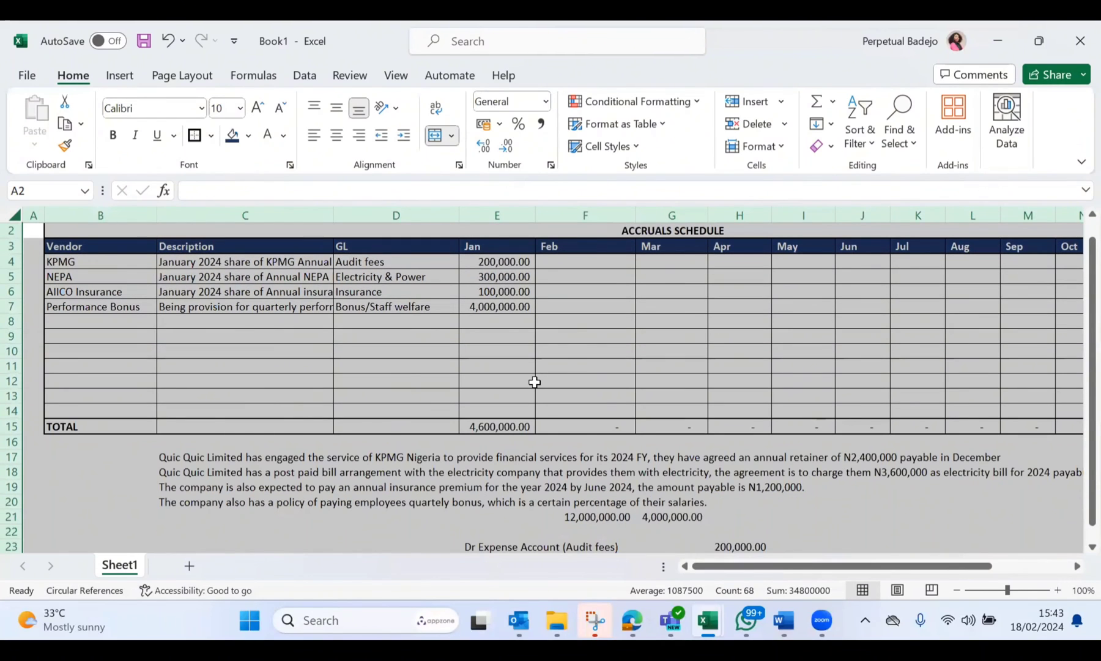
pyautogui.scroll(1, 601, 389)
pyautogui.click(601, 389)
# Step: Check the January Performance Bonus accrual in E7 and the January total formula in E15
pyautogui.scroll(-1, 601, 389)
pyautogui.click(473, 321)
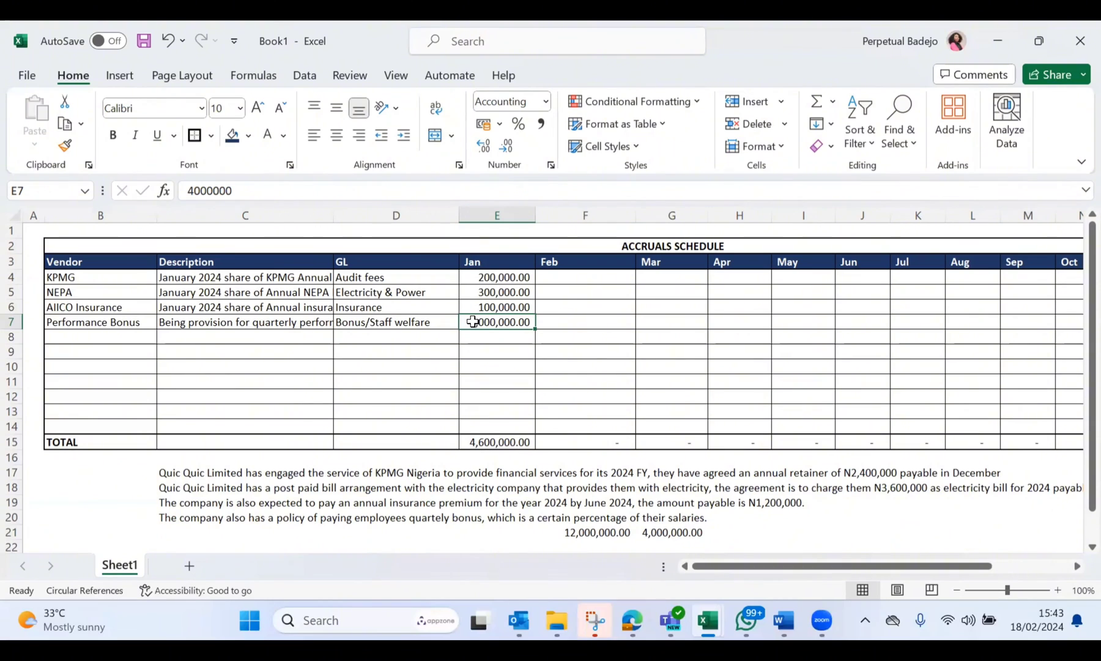
pyautogui.scroll(-1, 473, 322)
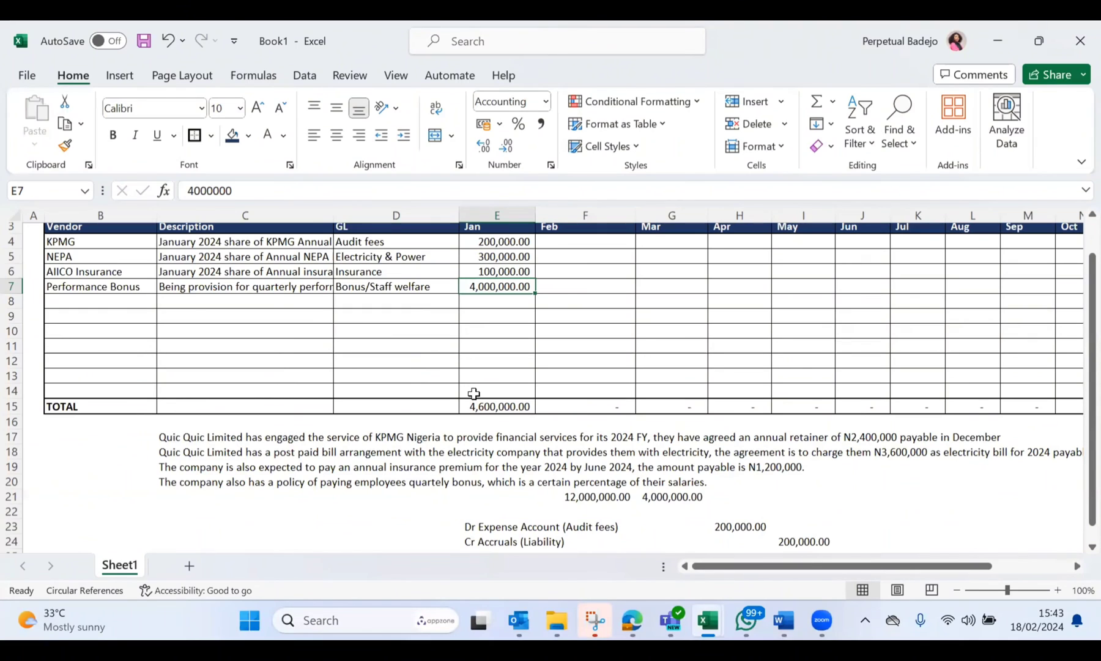
pyautogui.click(499, 409)
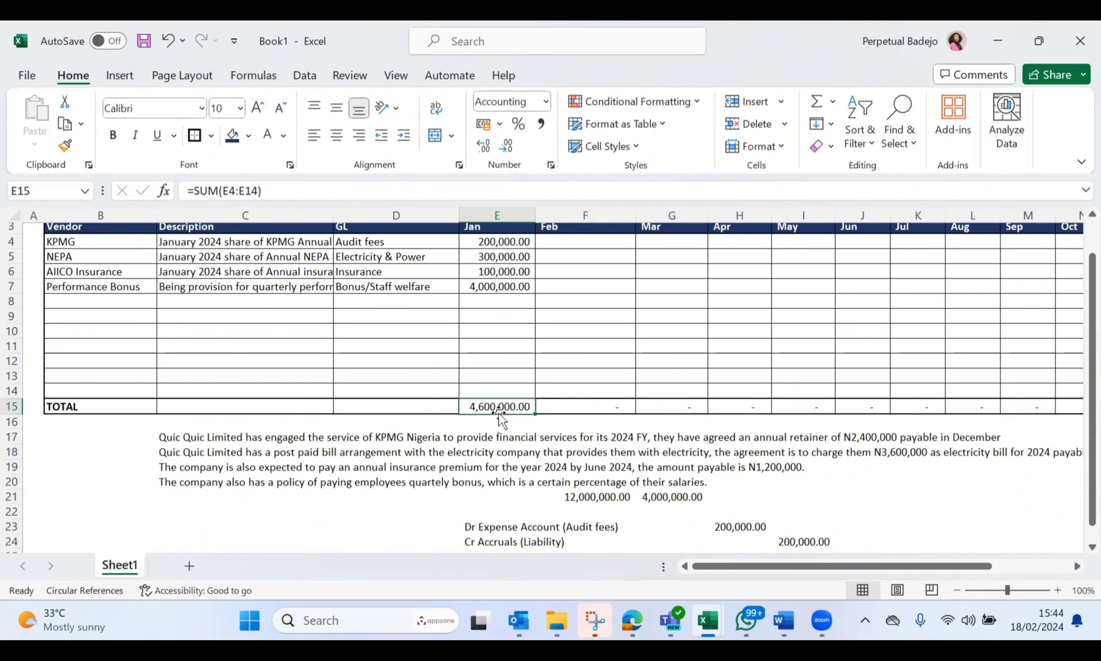
# Step: Fill the February accruals for KPMG and NEPA by linking F4 and F5 to January with =E4 and =E5
pyautogui.scroll(1, 499, 413)
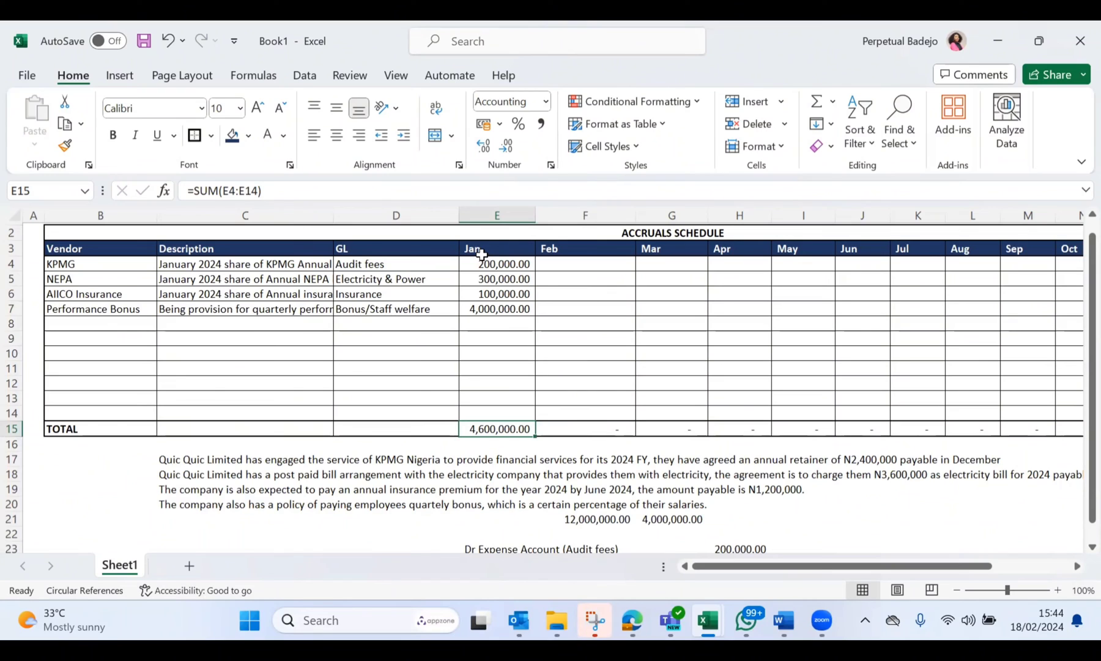
pyautogui.click(578, 268)
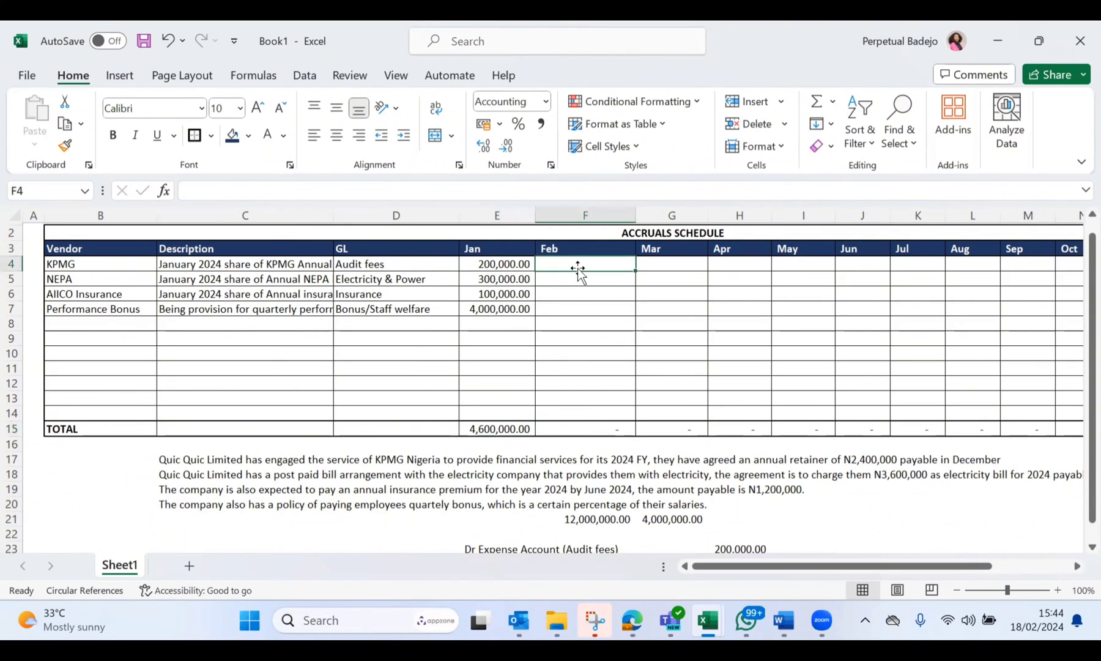
pyautogui.write('=')
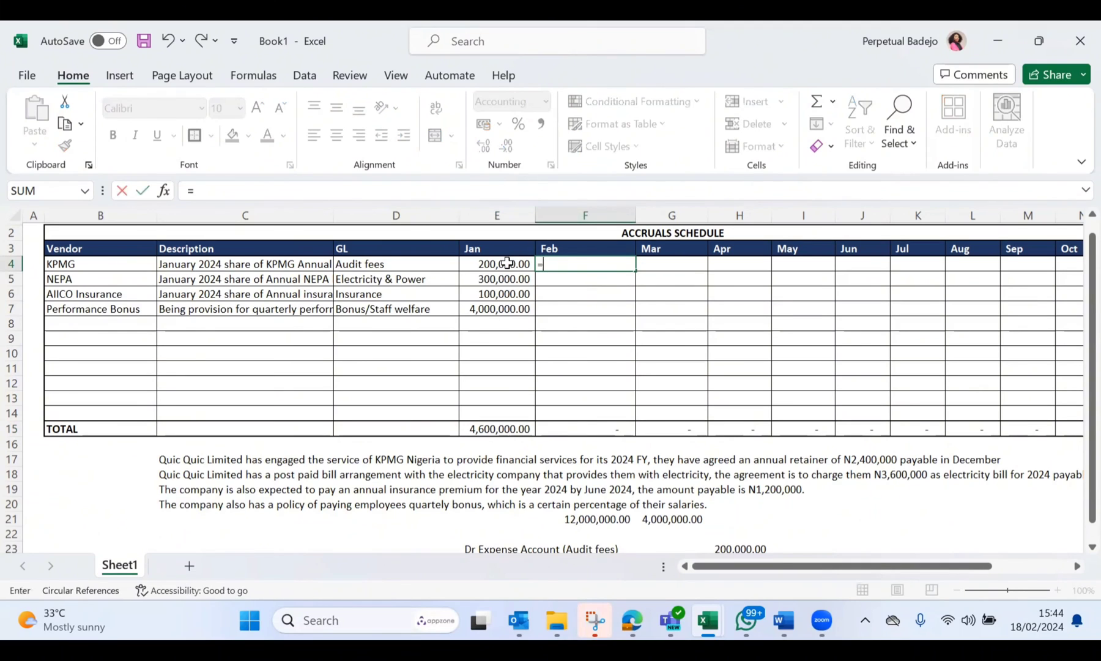
pyautogui.click(515, 273)
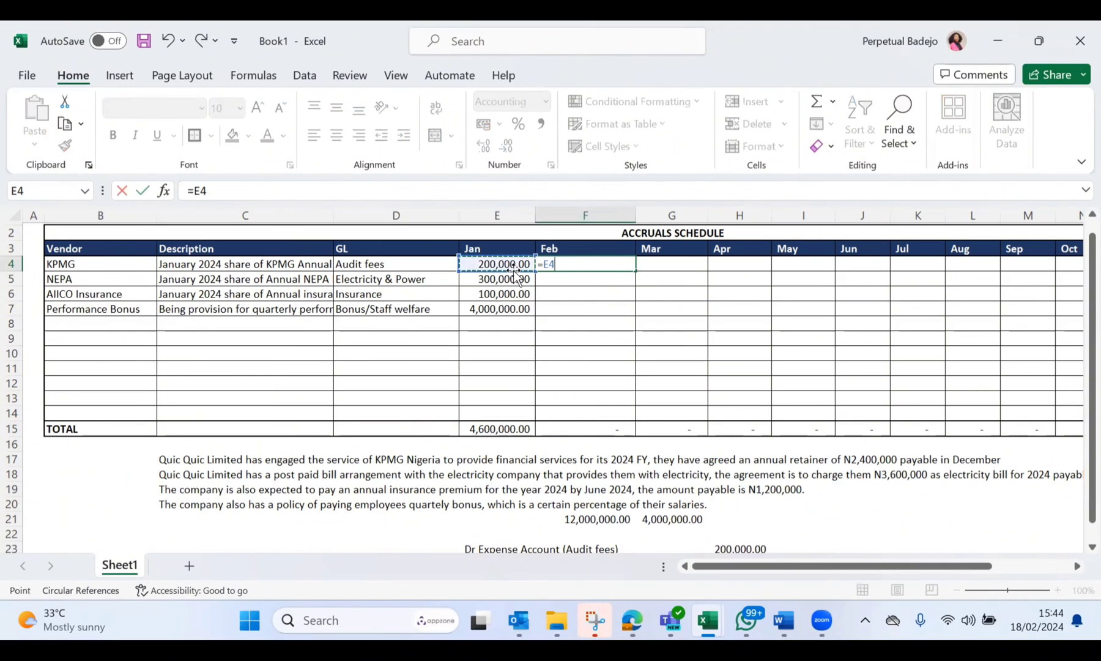
pyautogui.press('Return')
pyautogui.write('=')
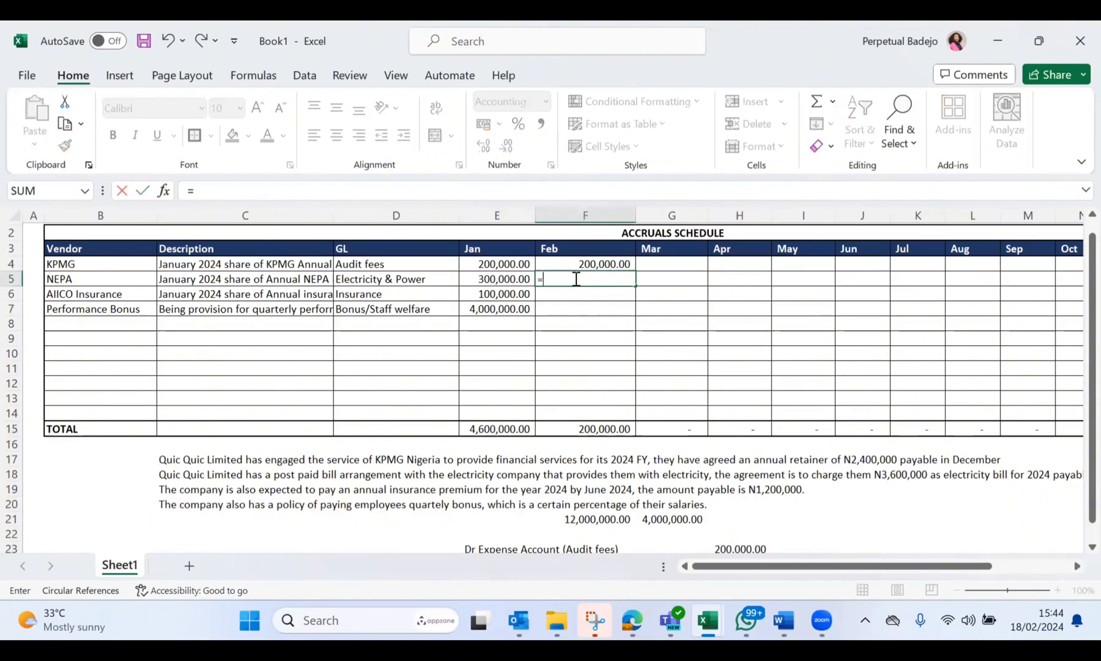
pyautogui.click(516, 280)
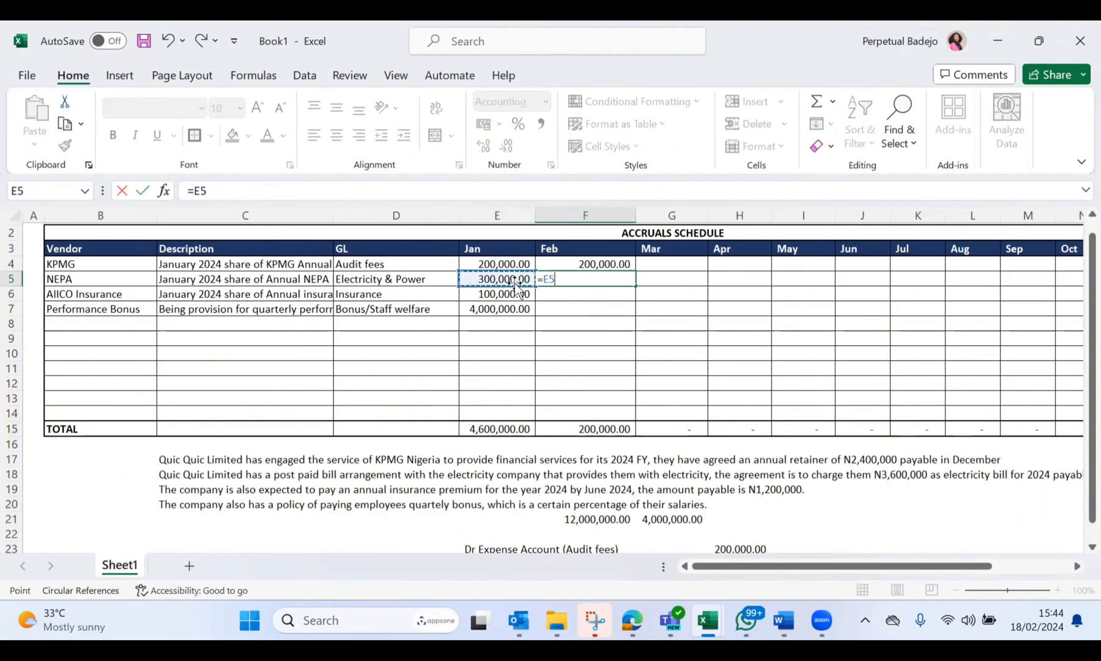
pyautogui.press('Return')
# Step: Link the February accruals for AIICO Insurance and Performance Bonus to January, using =E6 in F6 and =E7 in F7
pyautogui.write('=')
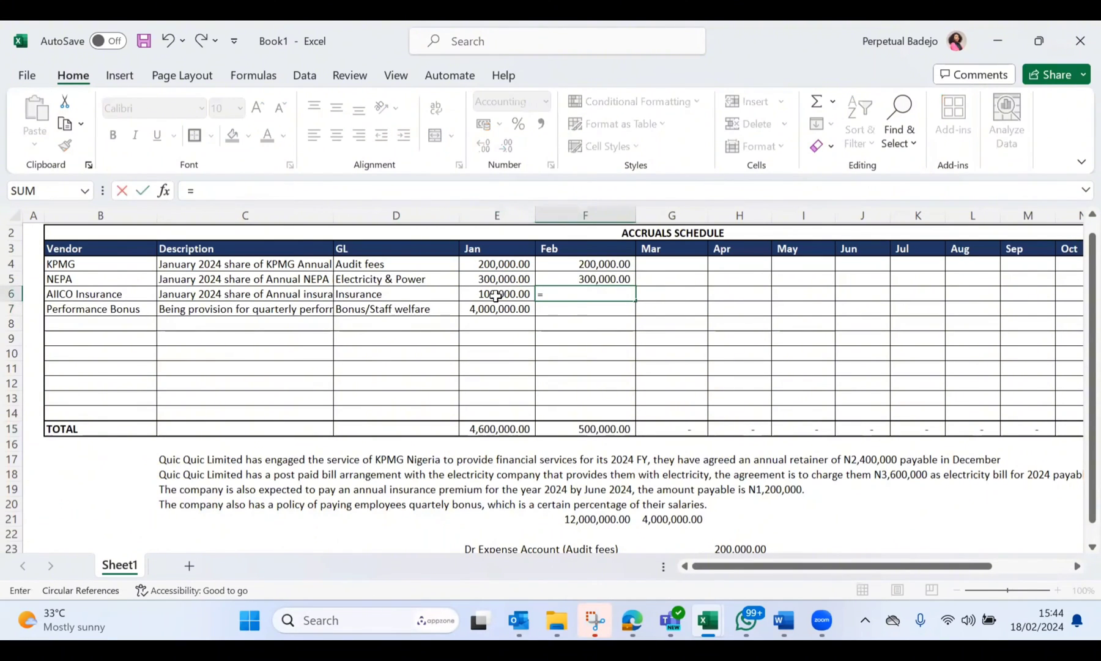
pyautogui.click(496, 295)
pyautogui.press('Return')
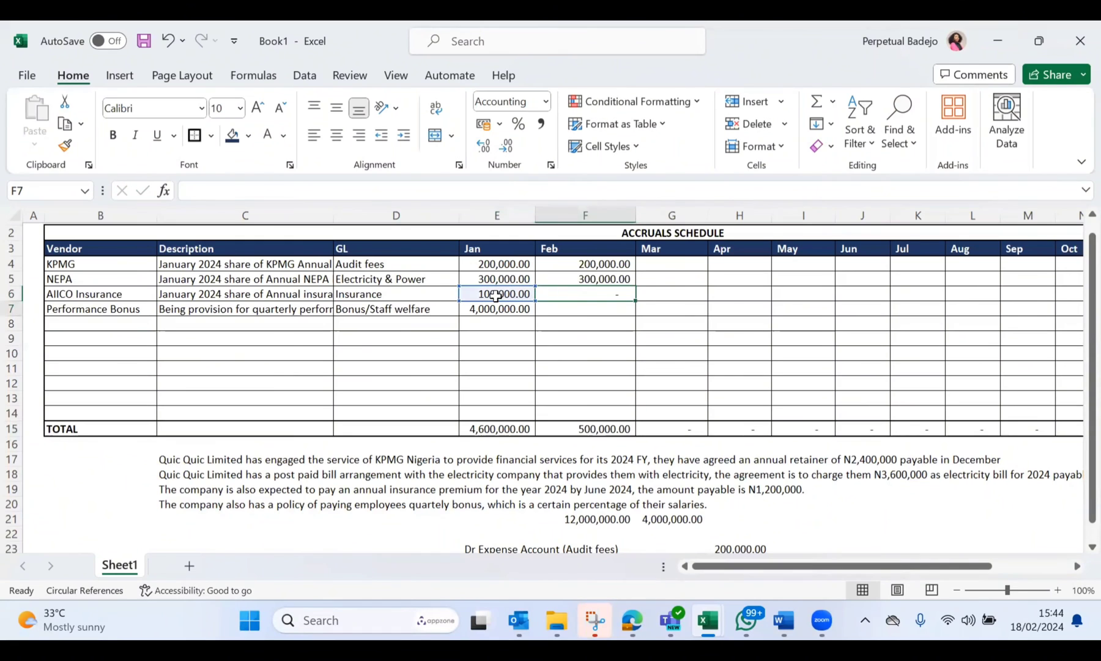
pyautogui.write('=')
pyautogui.click(467, 306)
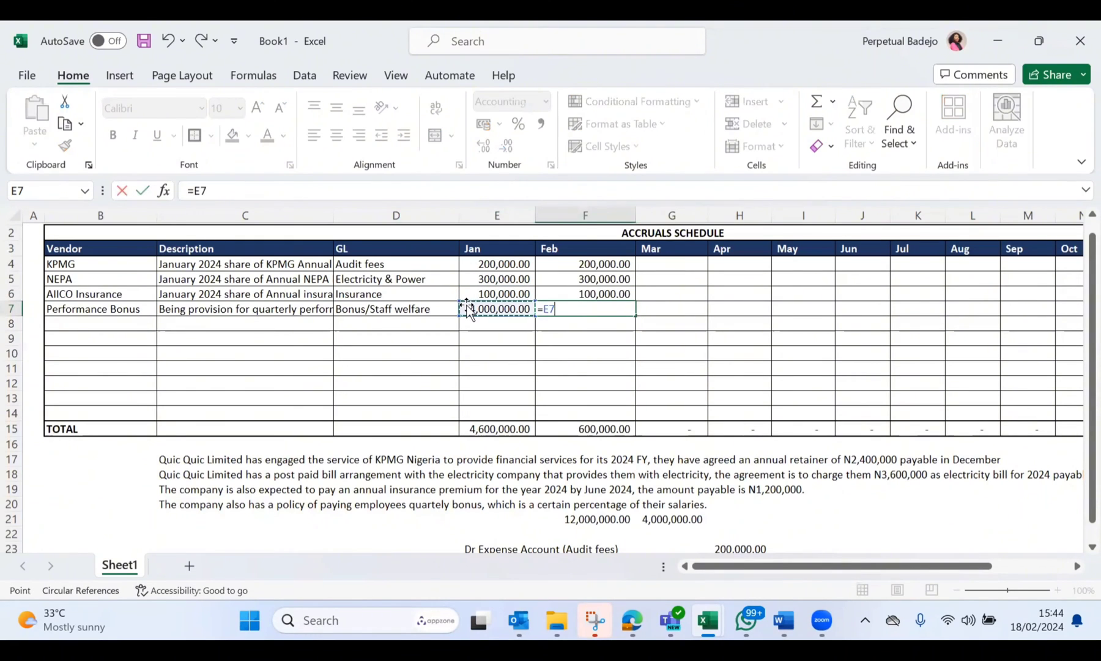
pyautogui.press('Return')
# Step: Check the Balance formulas in Q4 and Q15 and apply the comma number style to all of column Q
pyautogui.hscroll(1, 544, 317)
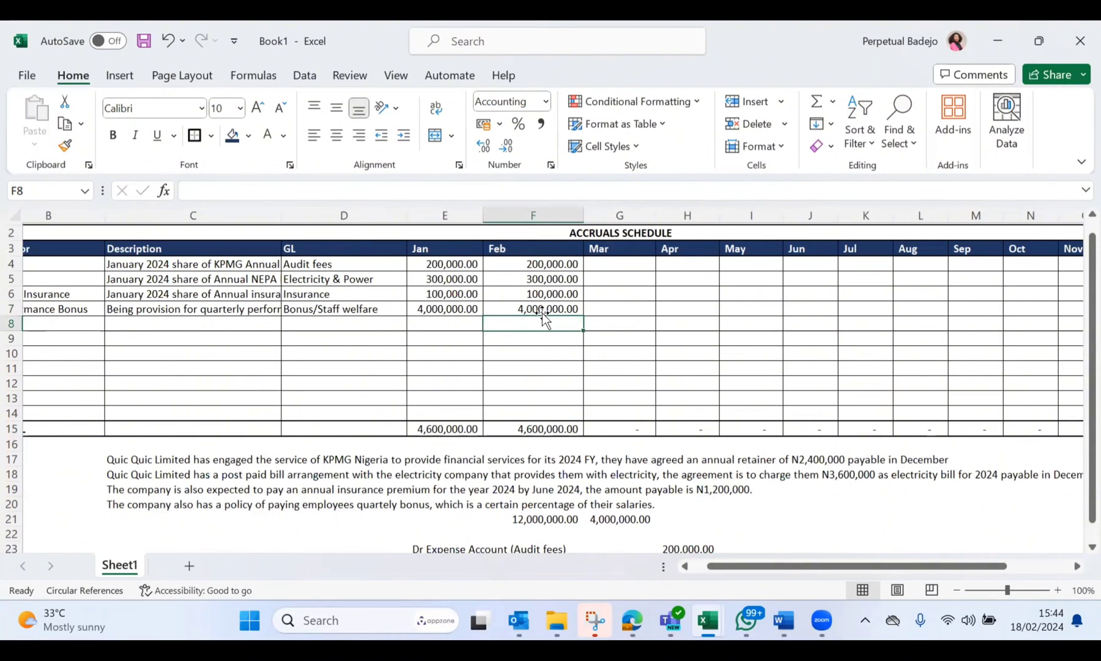
pyautogui.hscroll(5, 542, 315)
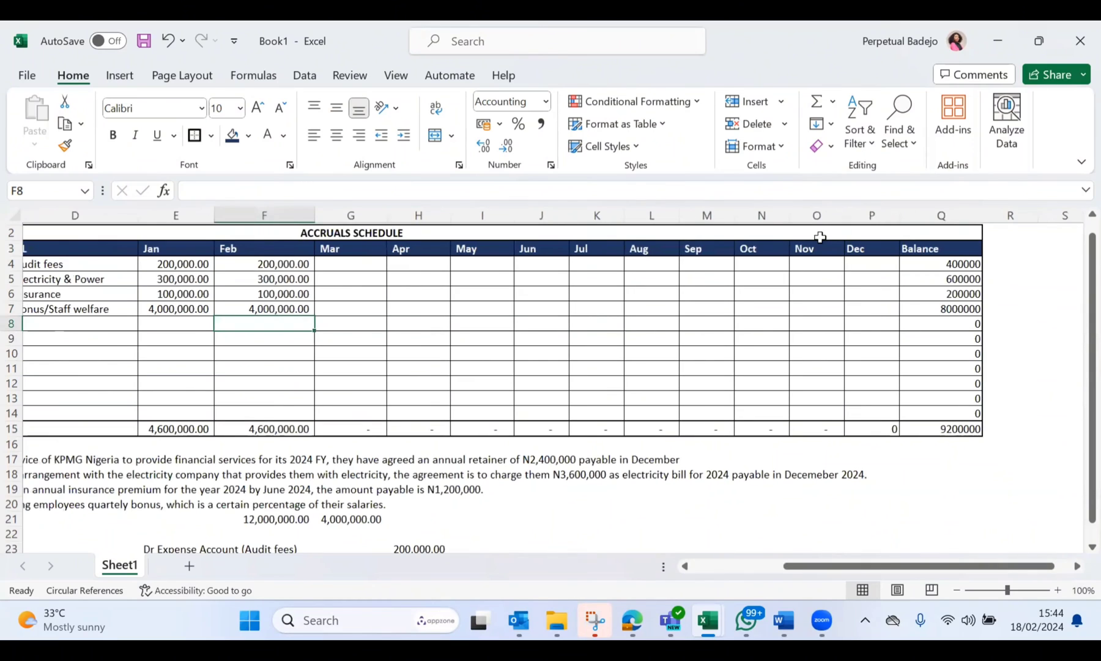
pyautogui.click(948, 270)
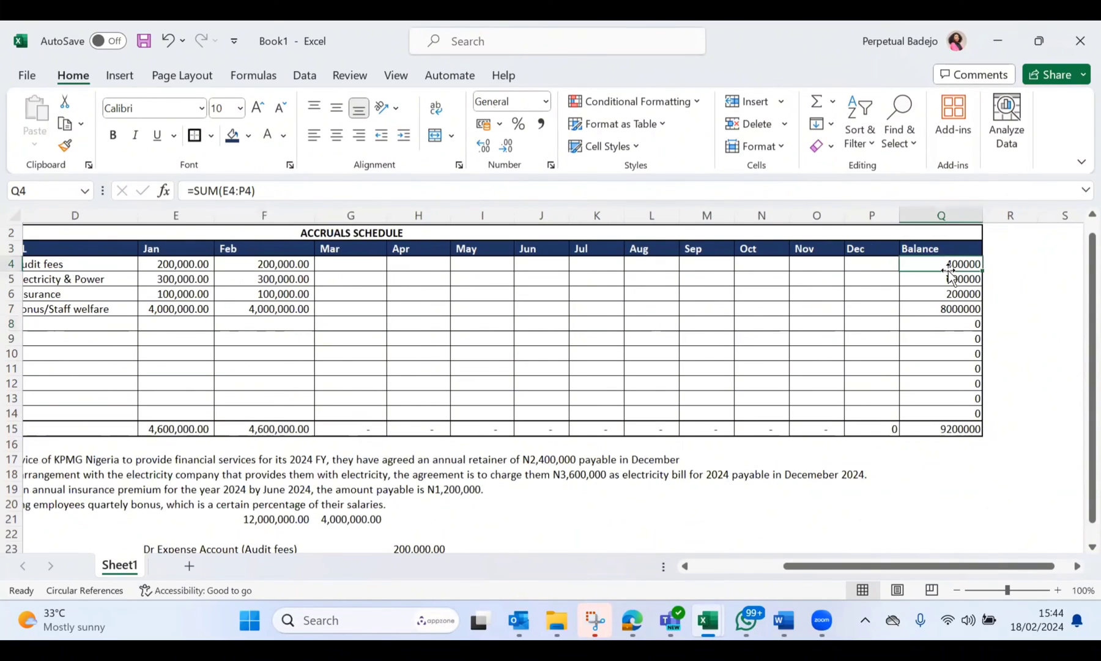
pyautogui.click(919, 429)
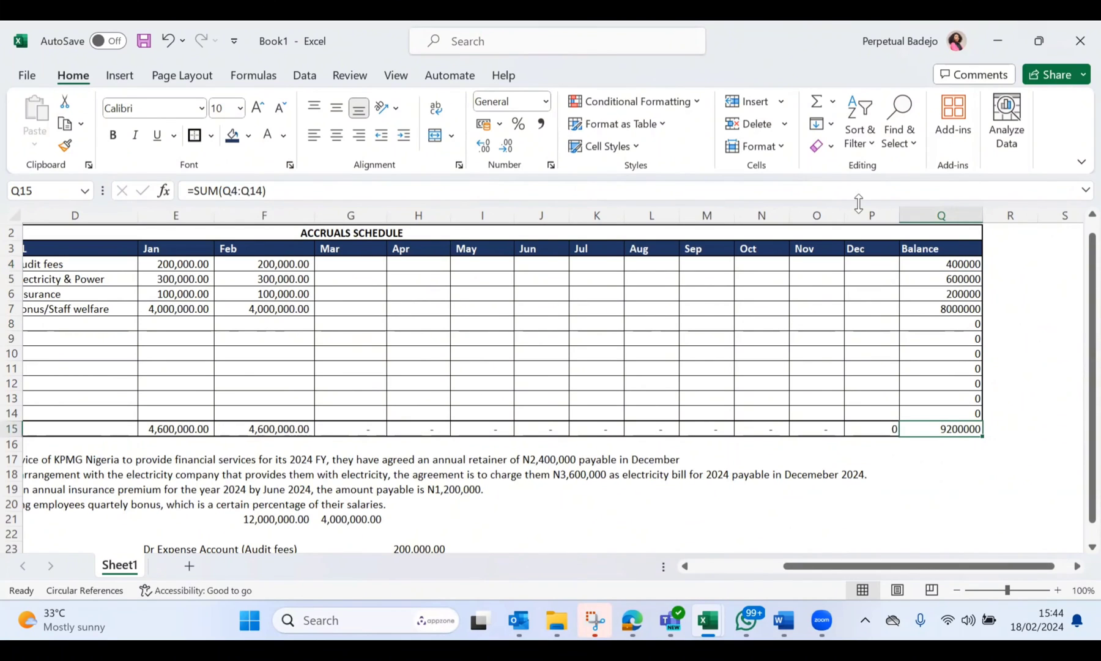
pyautogui.click(927, 215)
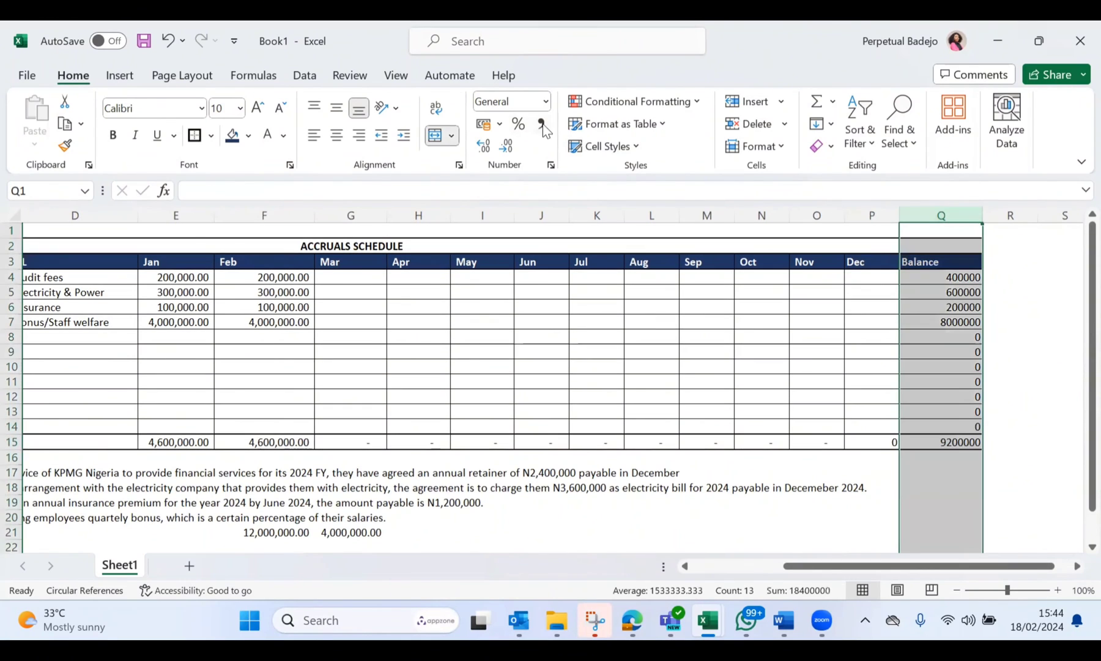
pyautogui.click(541, 125)
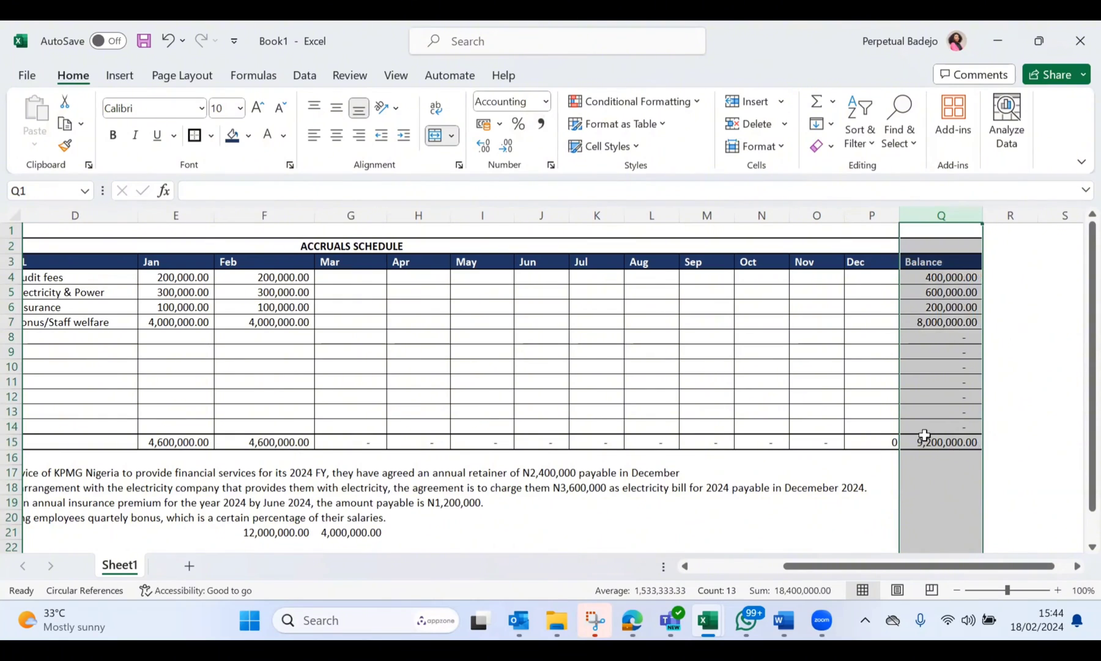
# Step: Check the Balance total formula in Q15 and look over the January and February accrual columns
pyautogui.hscroll(-5, 725, 406)
pyautogui.hscroll(4, 743, 436)
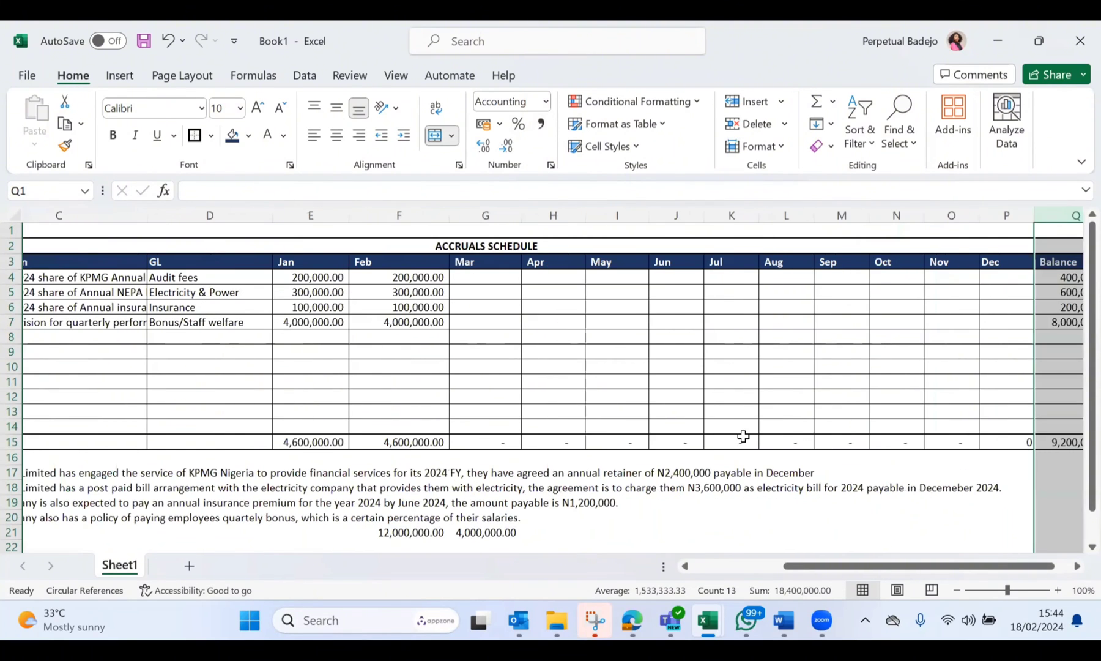
pyautogui.hscroll(1, 981, 443)
pyautogui.doubleClick(981, 443)
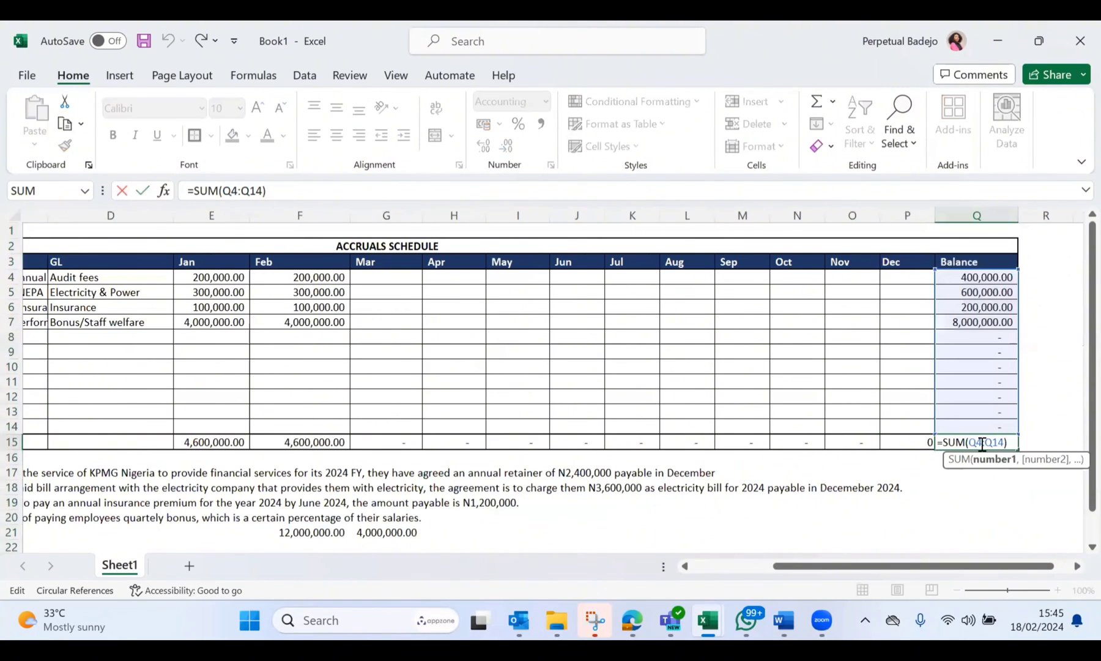
pyautogui.hotkey('ctrl', 'Return')
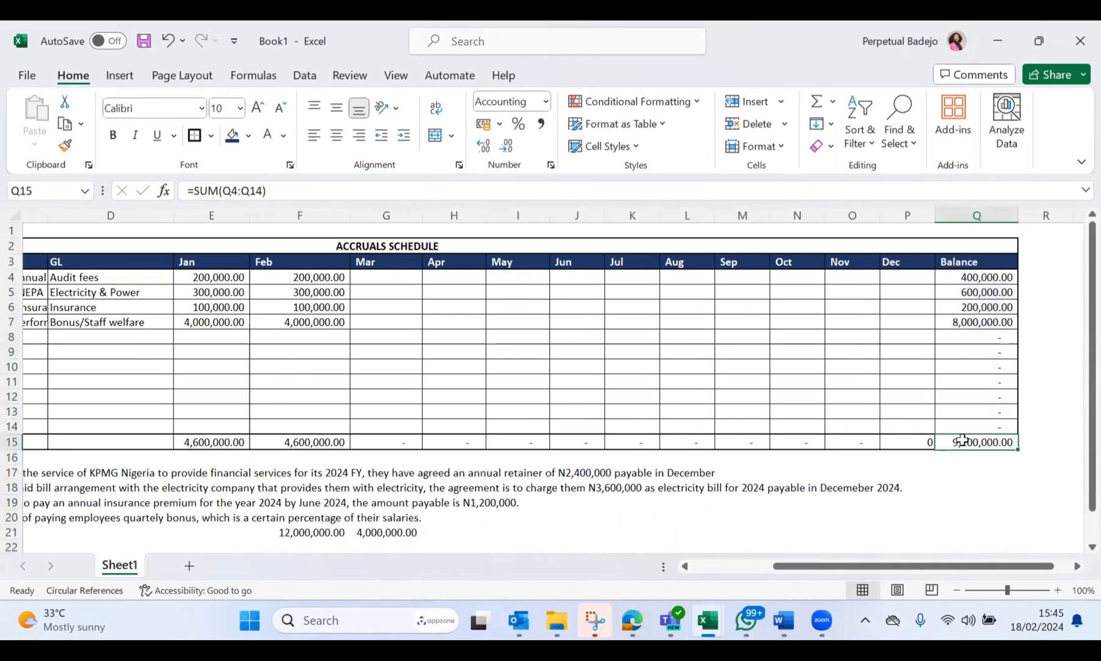
pyautogui.hscroll(-3, 628, 410)
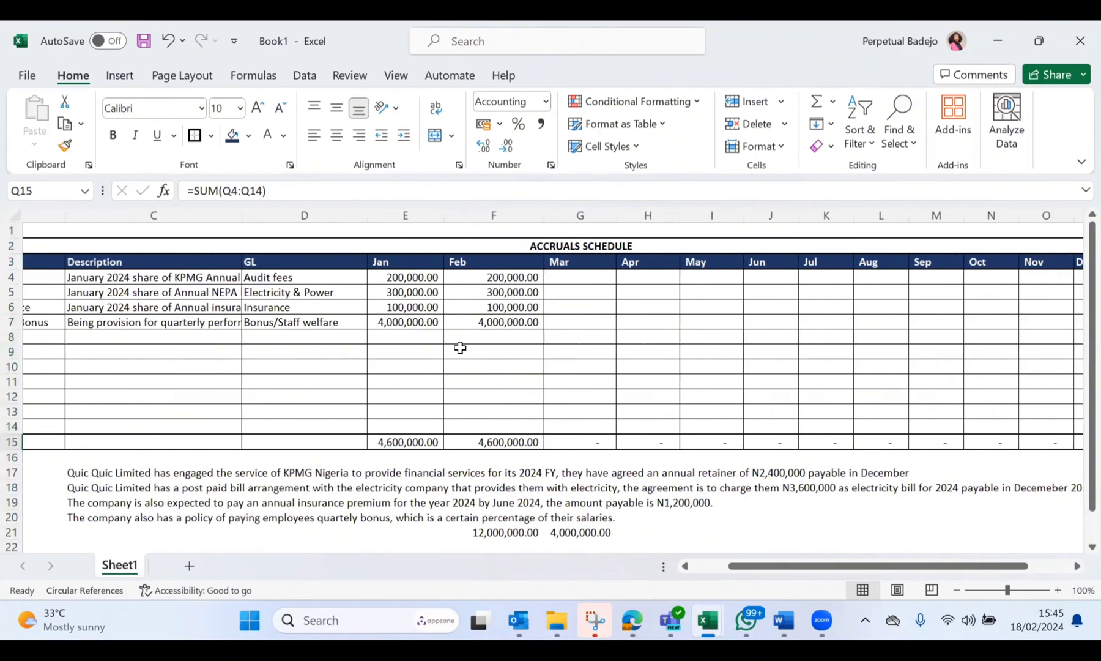
pyautogui.click(391, 214)
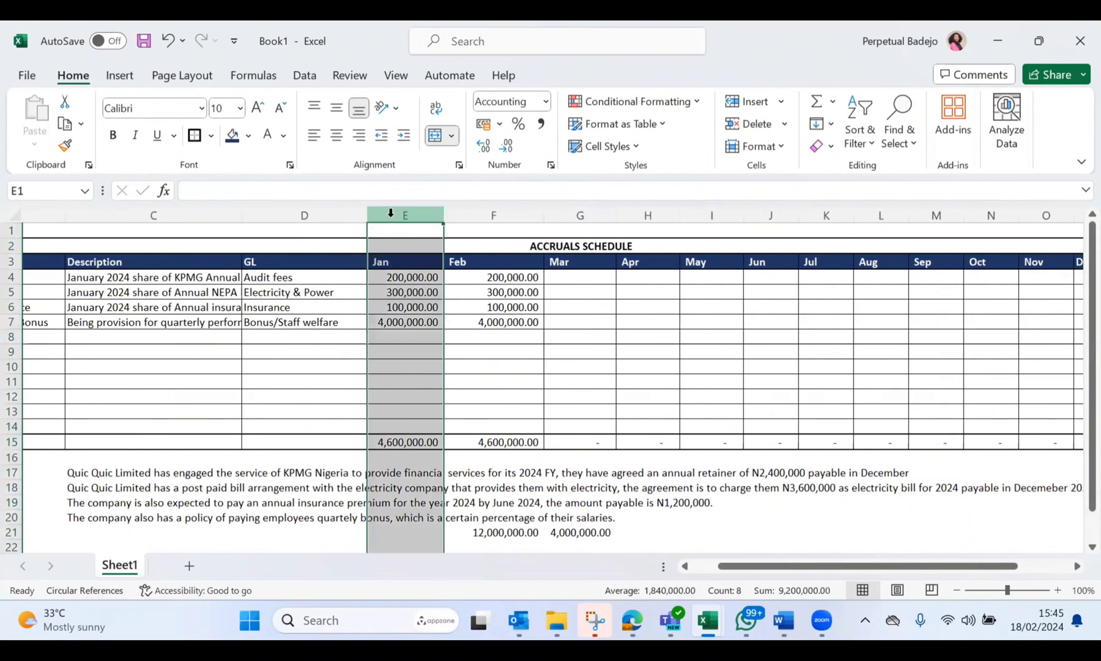
pyautogui.click(511, 206)
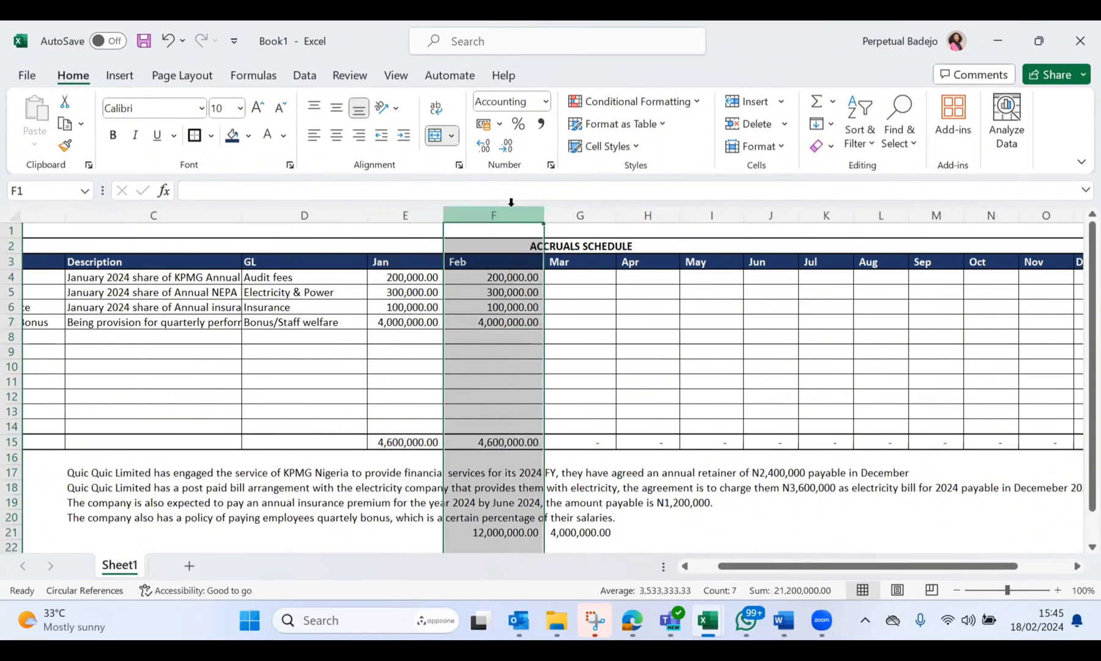
# Step: Fill the February accrual formulas in column F, rows 4 to 8, across March to June (columns G to J)
pyautogui.click(590, 280)
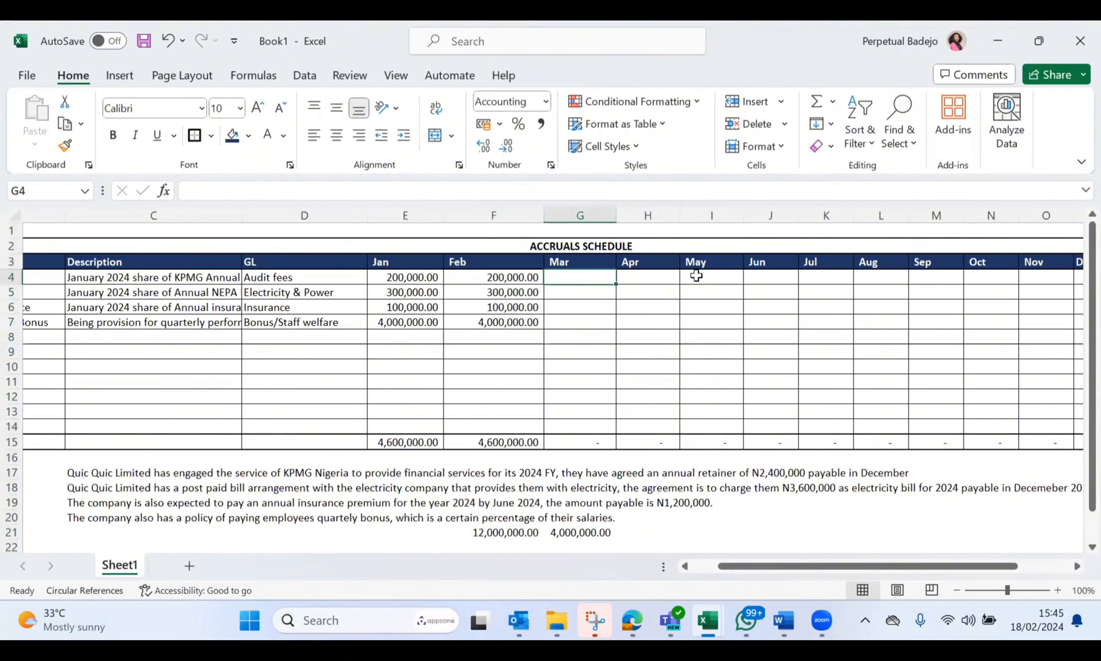
pyautogui.click(664, 274)
pyautogui.click(715, 276)
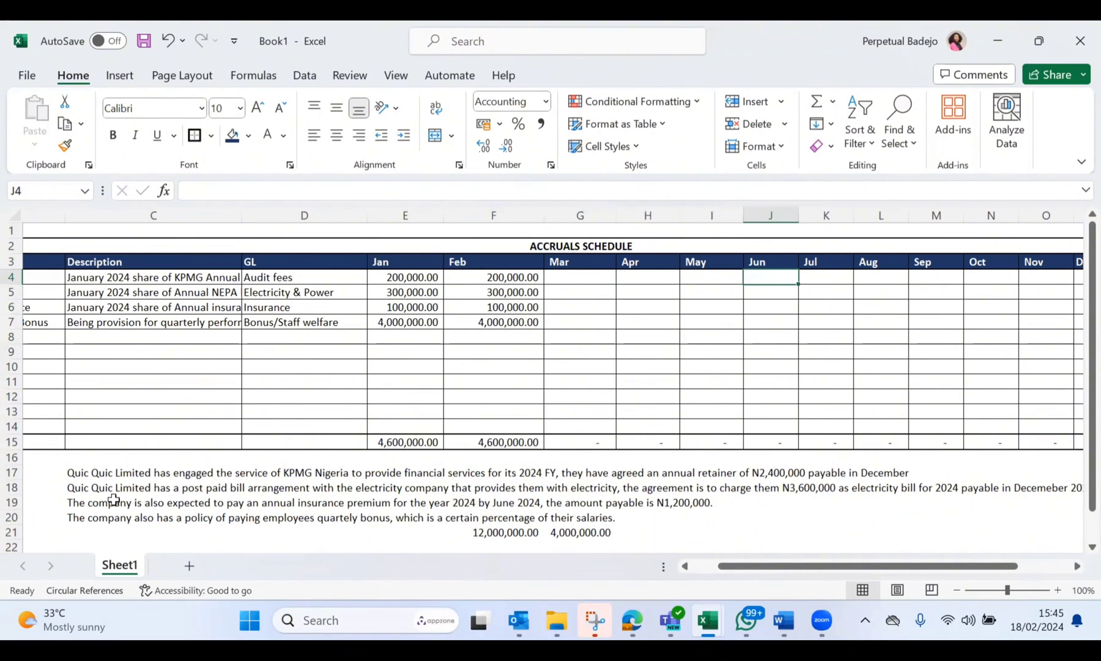
pyautogui.click(160, 497)
pyautogui.moveTo(504, 277); pyautogui.dragTo(776, 330)
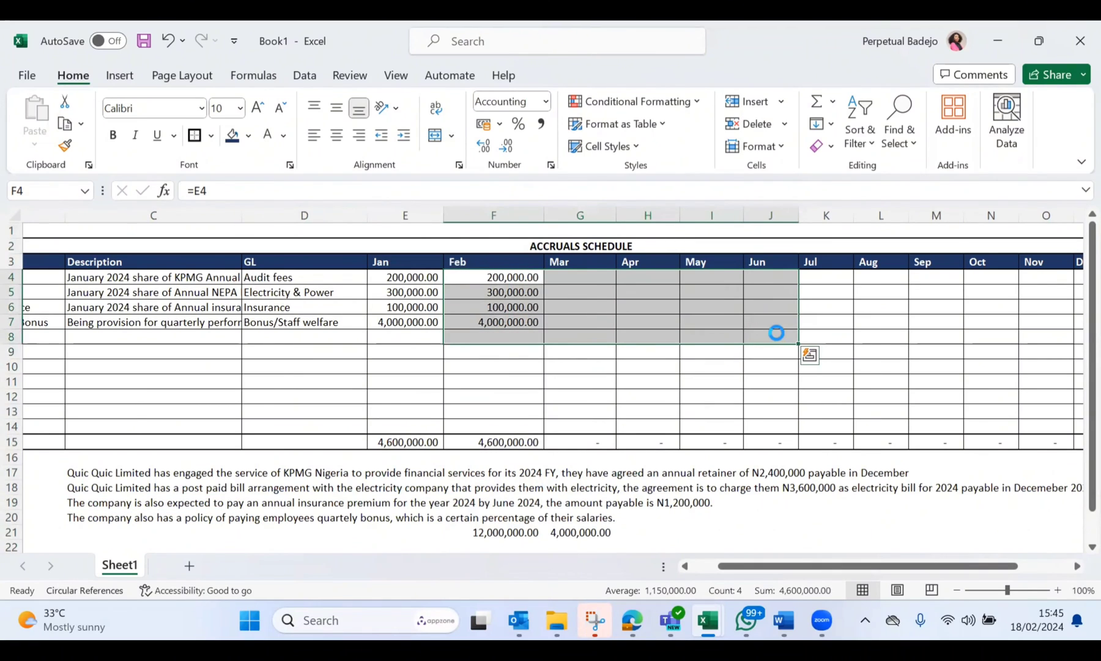
pyautogui.hotkey('ctrl', 'r')
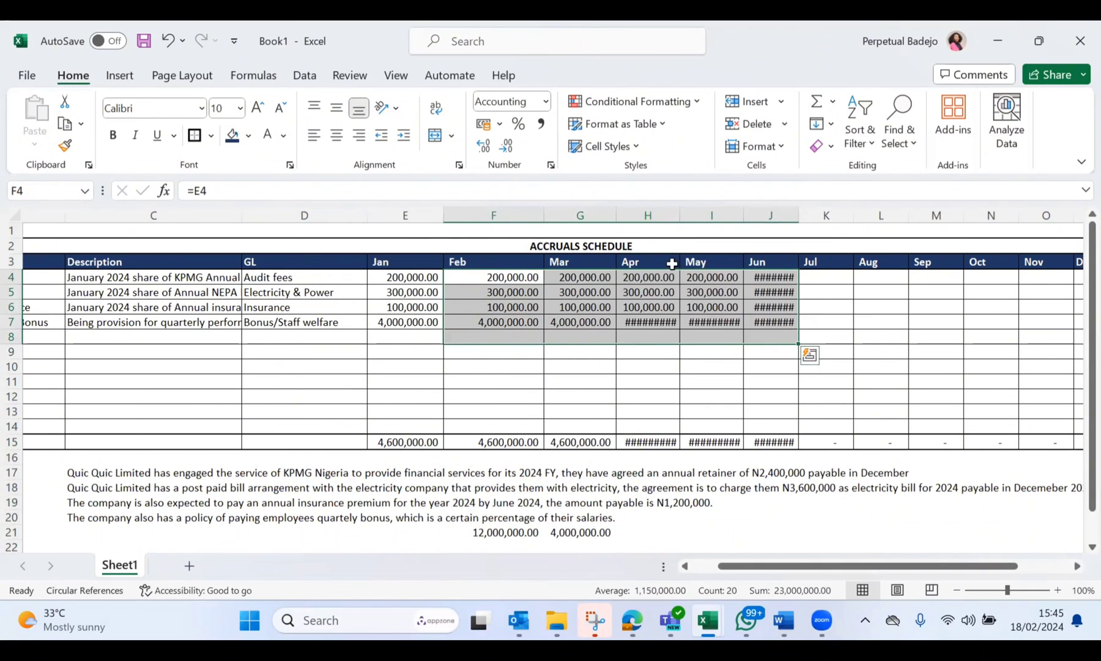
# Step: Autofit the widths of the April, May and June columns (H, I and J) and dismiss the circular reference warning
pyautogui.doubleClick(679, 213)
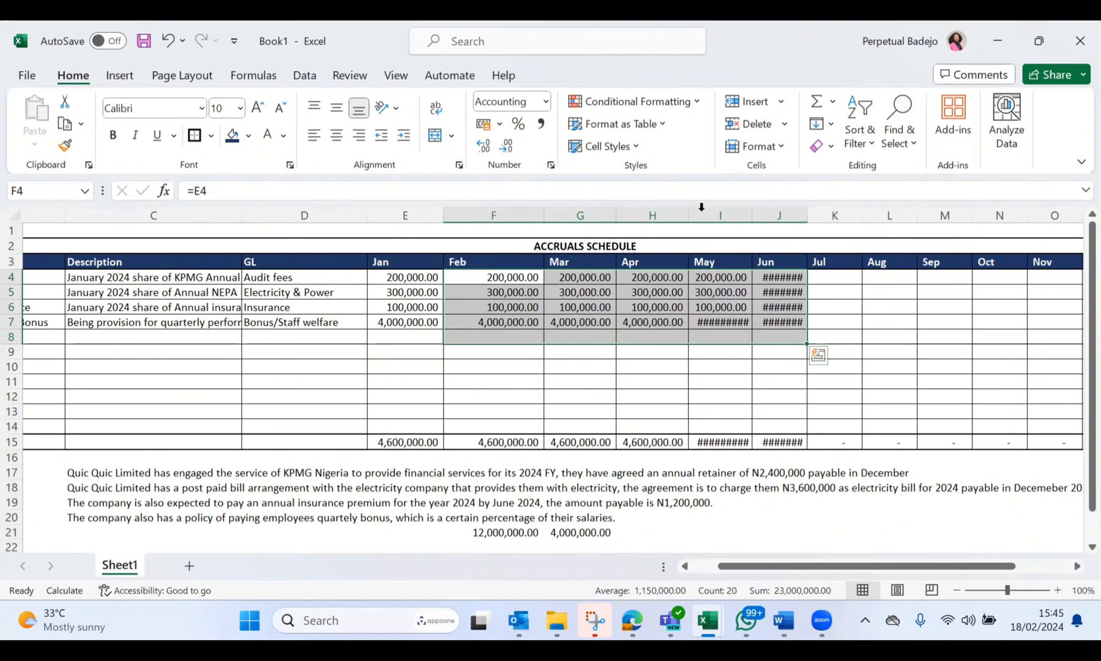
pyautogui.doubleClick(750, 212)
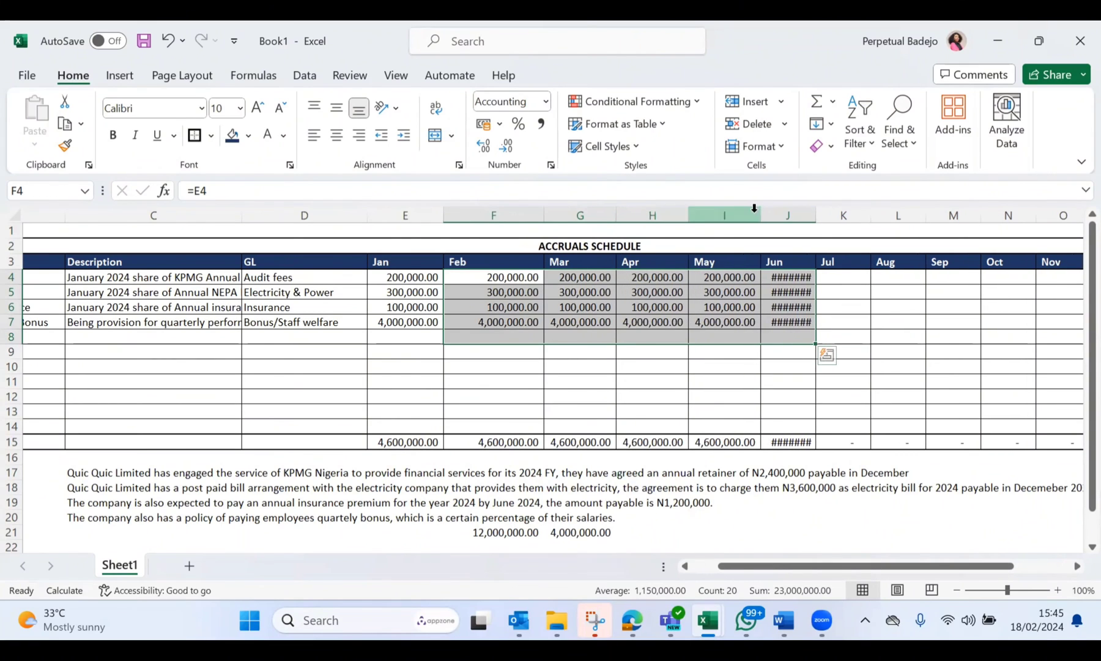
pyautogui.doubleClick(816, 212)
pyautogui.click(795, 352)
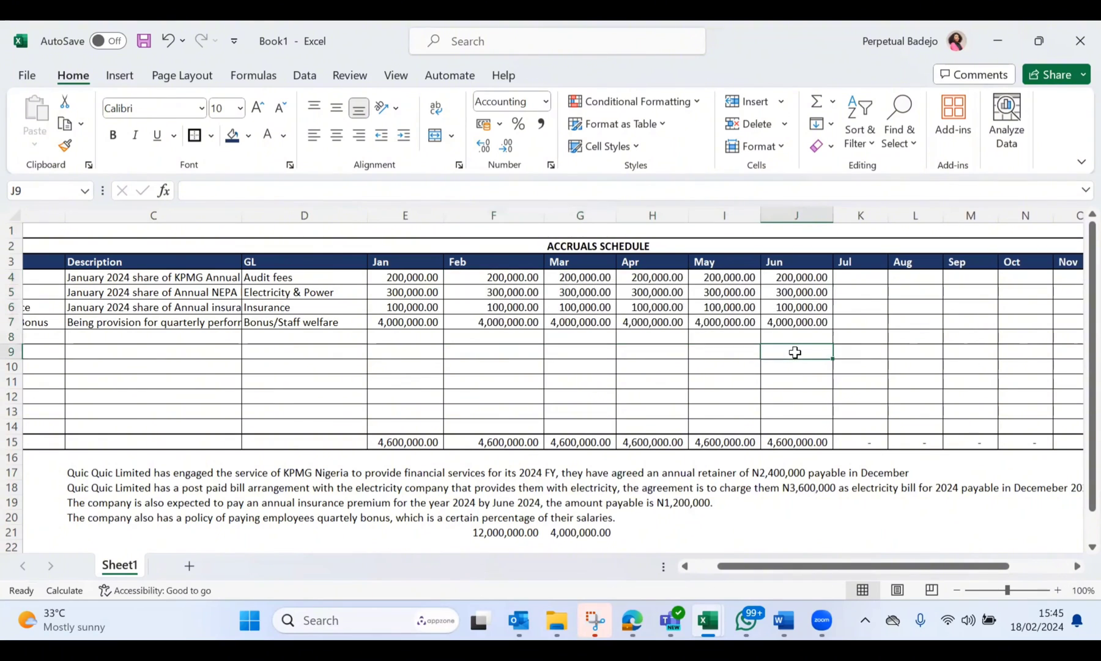
pyautogui.hscroll(-1, 795, 353)
pyautogui.hscroll(-1, 794, 352)
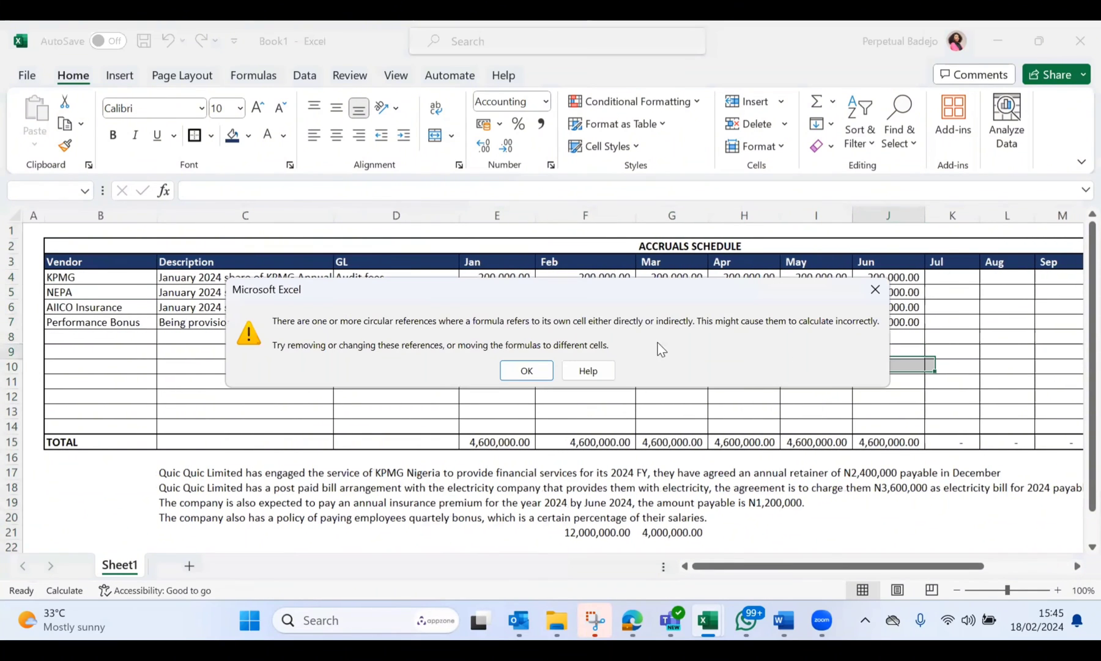
pyautogui.click(875, 289)
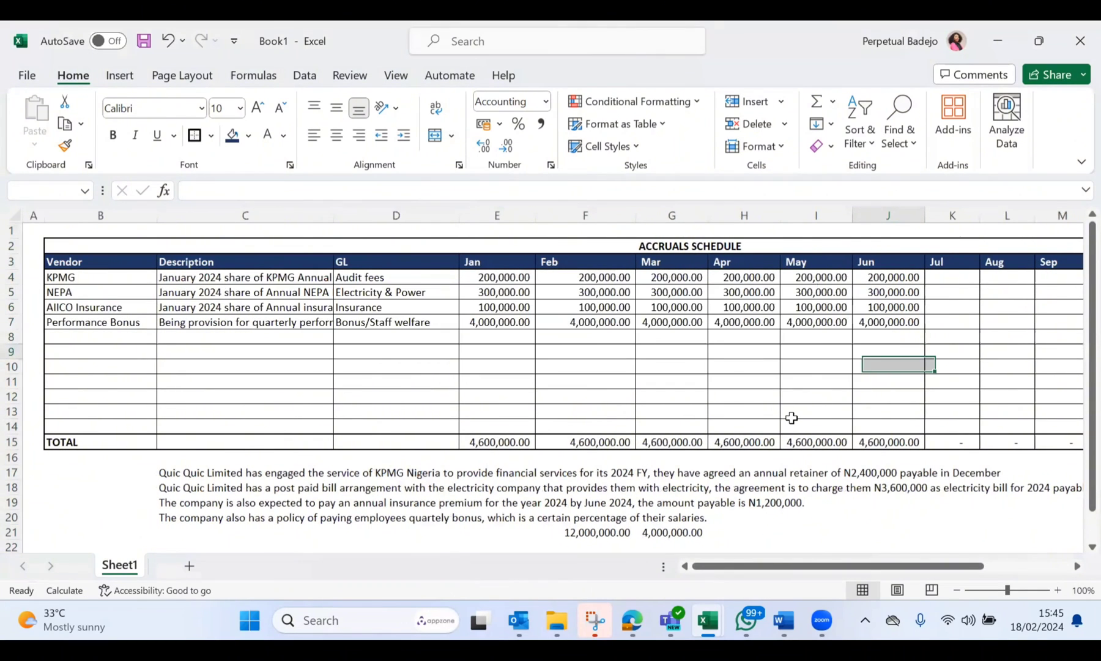
# Step: Review the AIICO Insurance row through to its Balance and enter 600000 in E27, below the existing journal entry
pyautogui.scroll(-2, 791, 418)
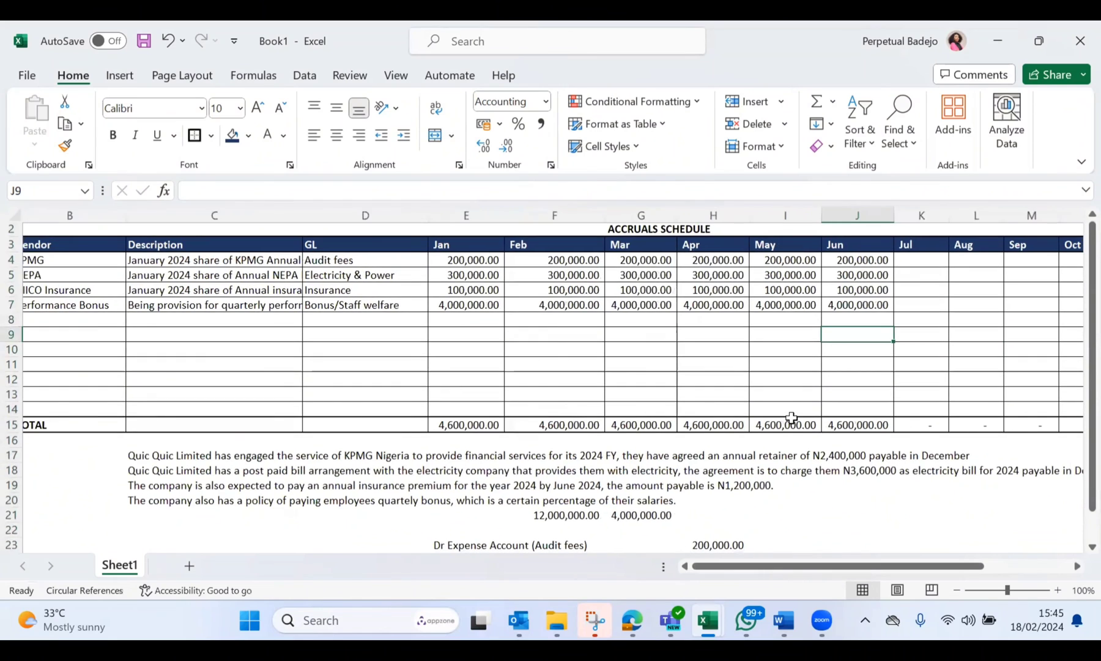
pyautogui.scroll(-1, 337, 395)
pyautogui.scroll(3, 239, 405)
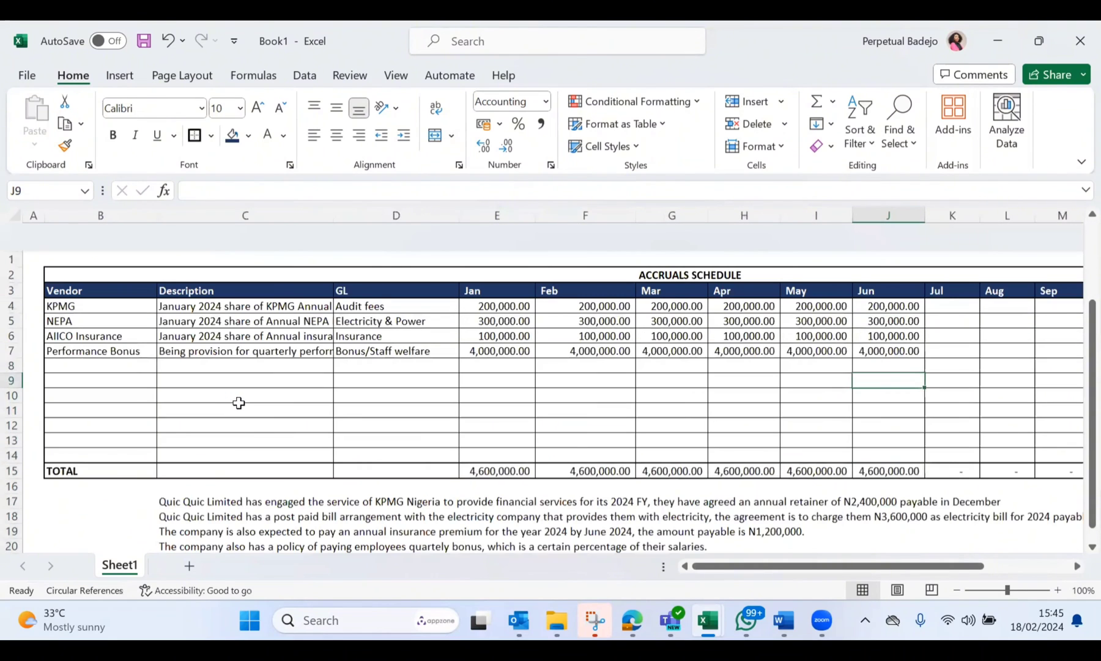
pyautogui.click(11, 306)
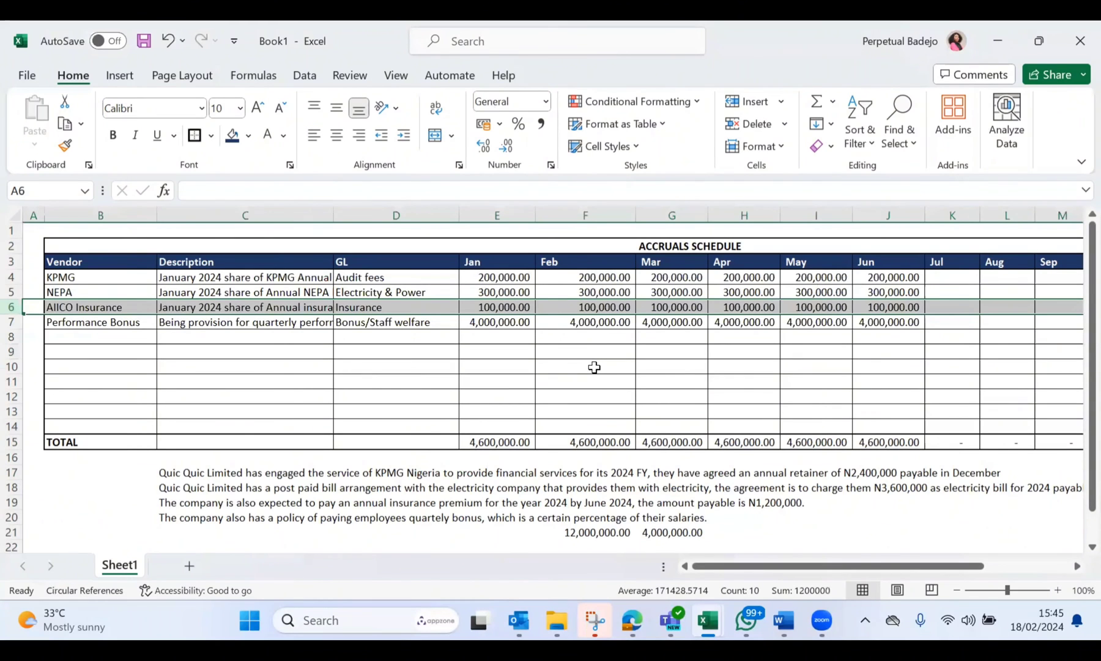
pyautogui.hscroll(3, 594, 367)
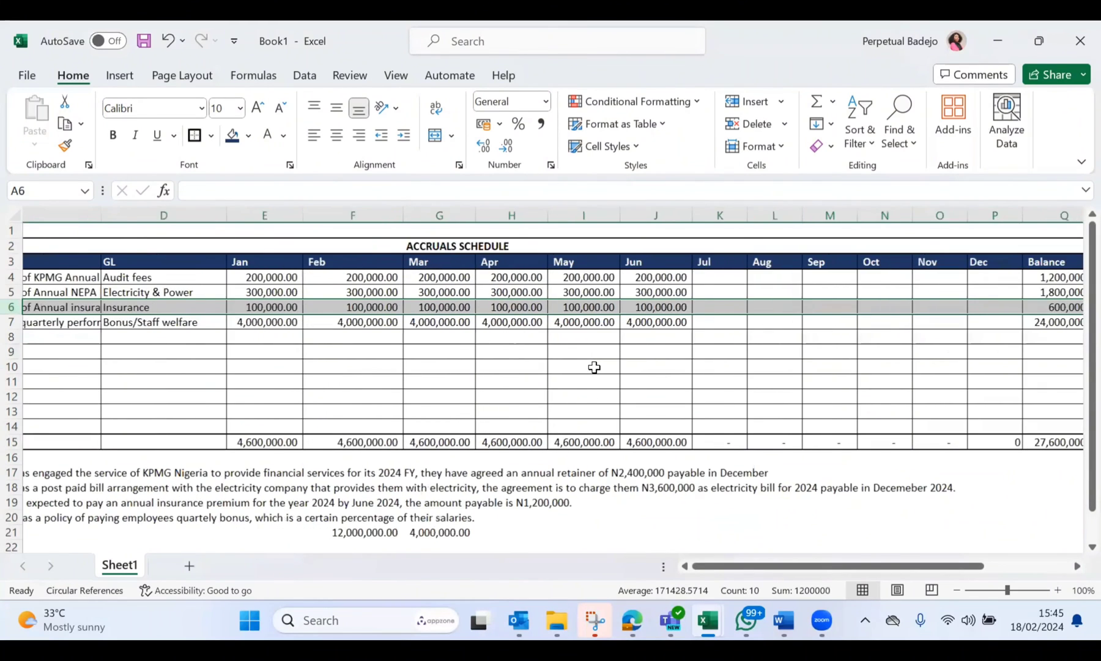
pyautogui.hscroll(-3, 594, 367)
pyautogui.scroll(-5, 594, 367)
pyautogui.click(465, 410)
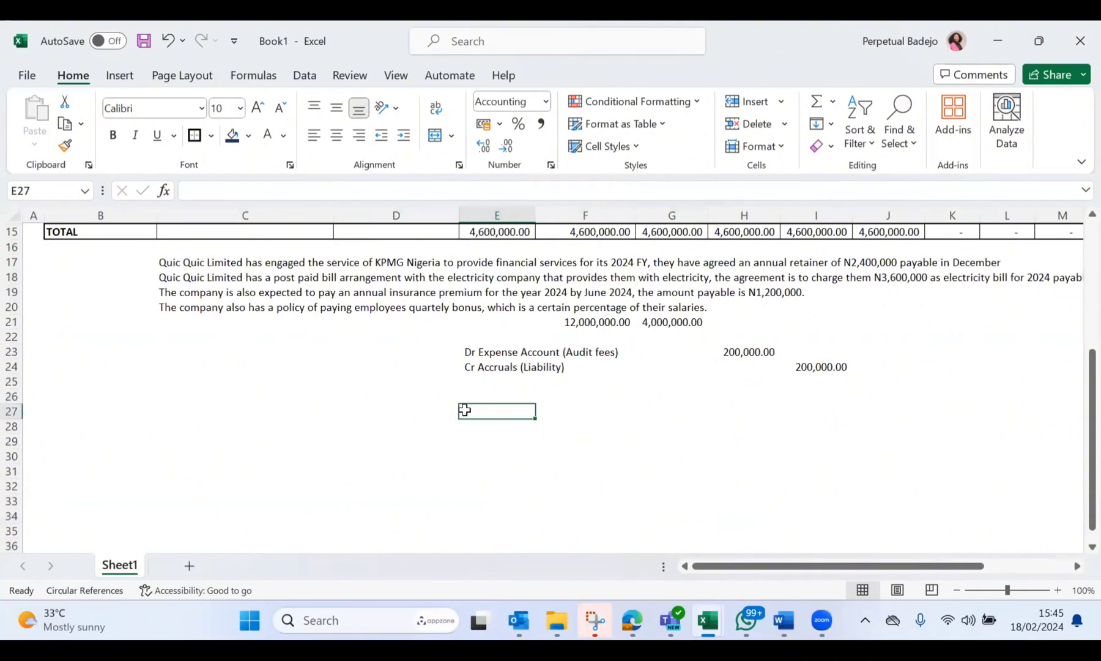
pyautogui.write('600000')
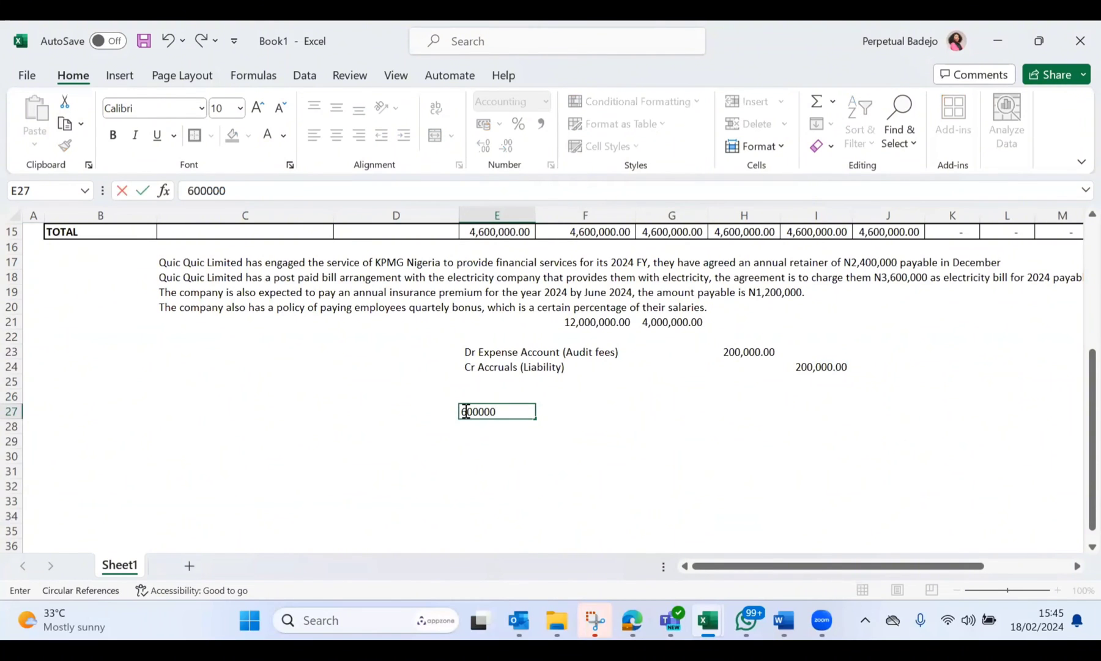
pyautogui.press('Return')
# Step: Add the insurance payment's credit line with Cr Bank/Cash in G30 and 1200000 in I30
pyautogui.scroll(4, 499, 410)
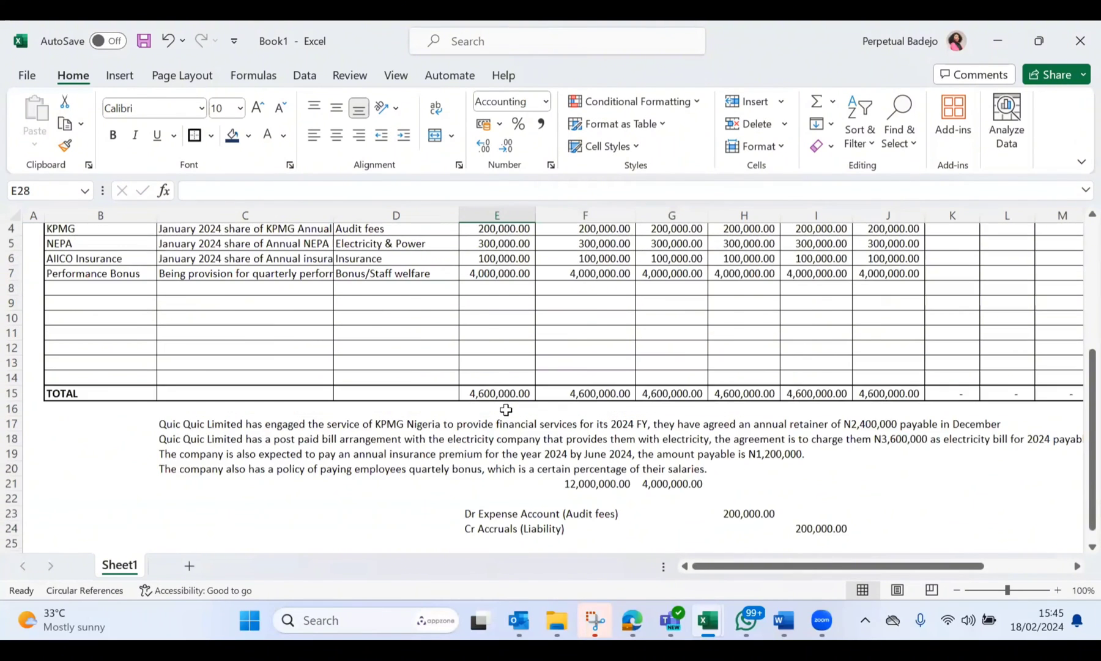
pyautogui.scroll(1, 506, 410)
pyautogui.scroll(-1, 506, 410)
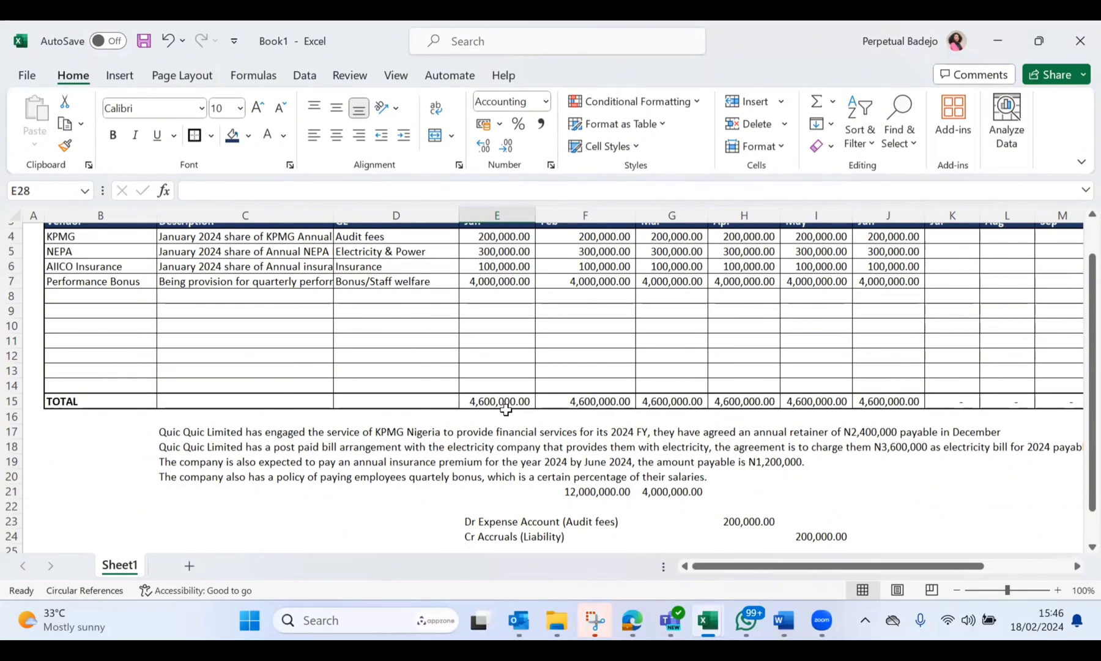
pyautogui.scroll(-3, 505, 409)
pyautogui.click(686, 497)
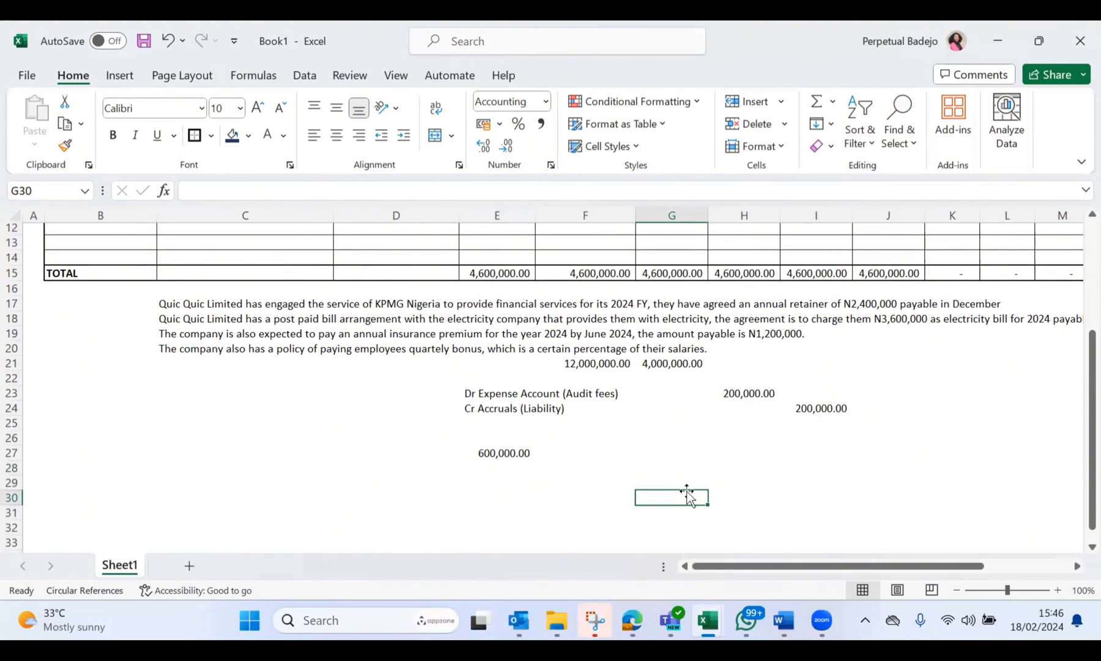
pyautogui.write('Cr Bank')
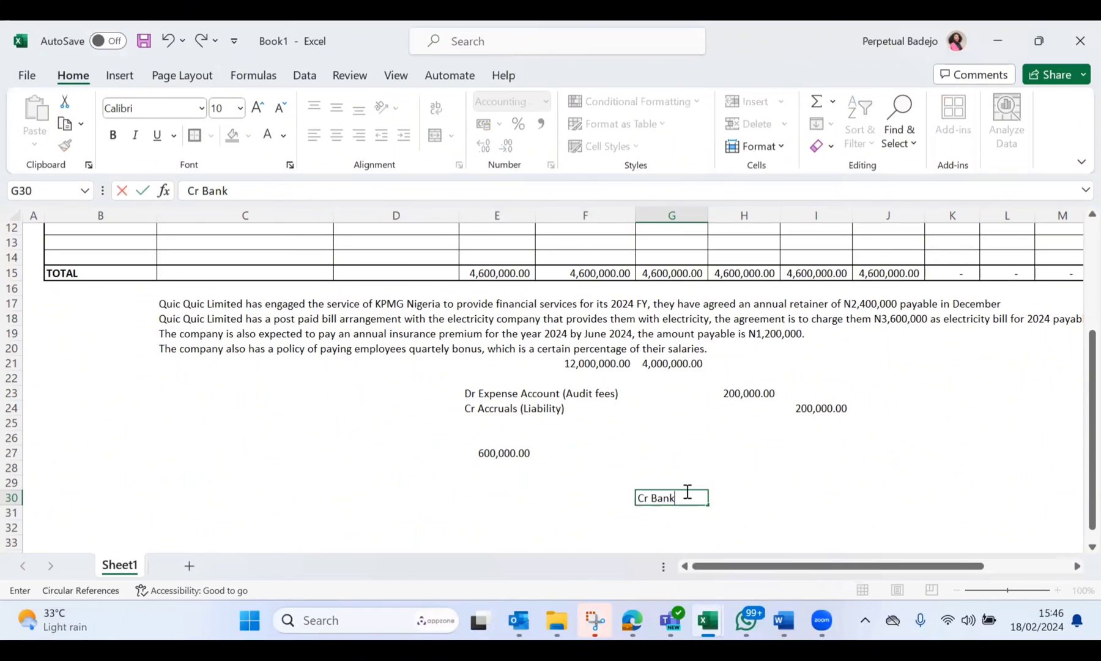
pyautogui.write('/Cash')
pyautogui.click(802, 497)
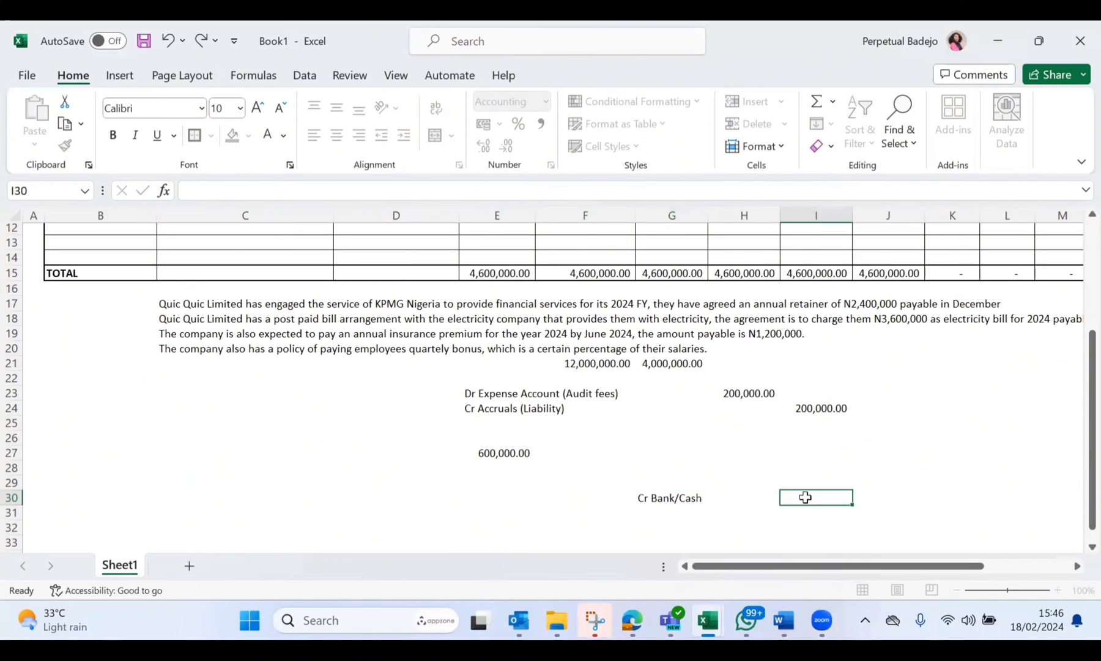
pyautogui.write('1,200,00')
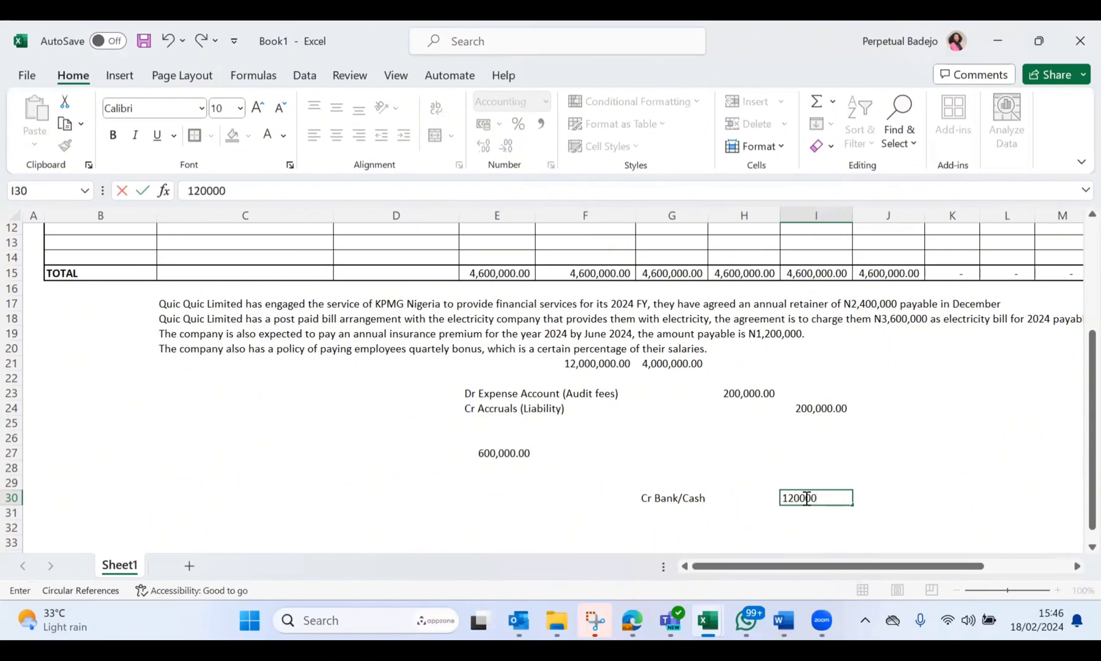
pyautogui.write('0')
pyautogui.press('Return')
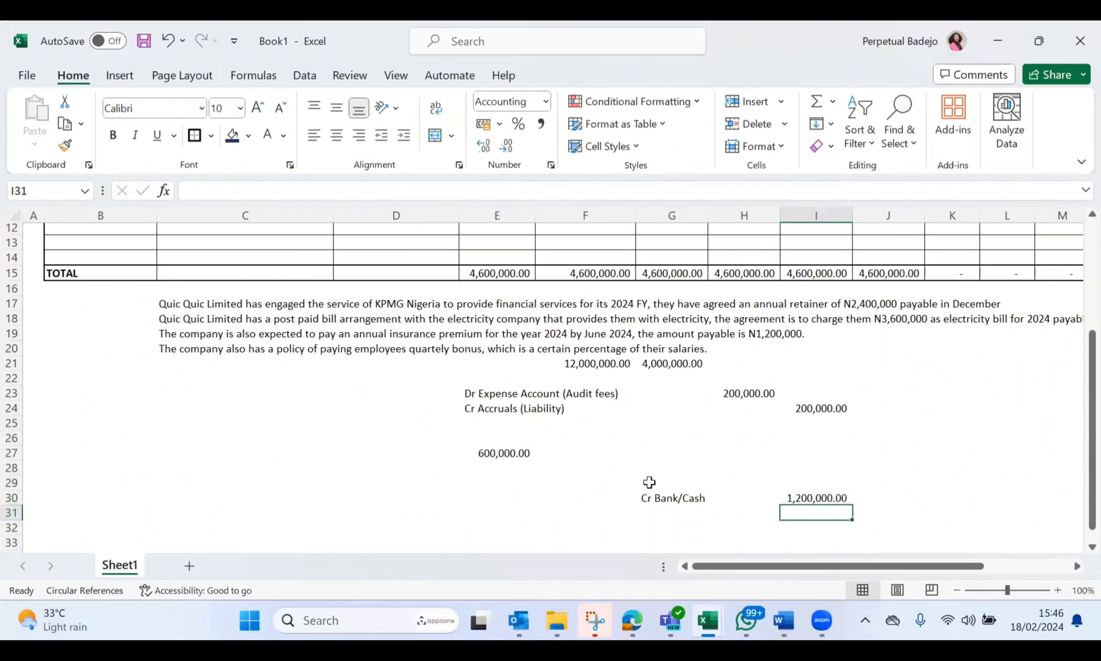
# Step: Add the debit line above the bank credit with Dr Accruals in G29 and 600000 in I29
pyautogui.click(649, 482)
pyautogui.write('Dr')
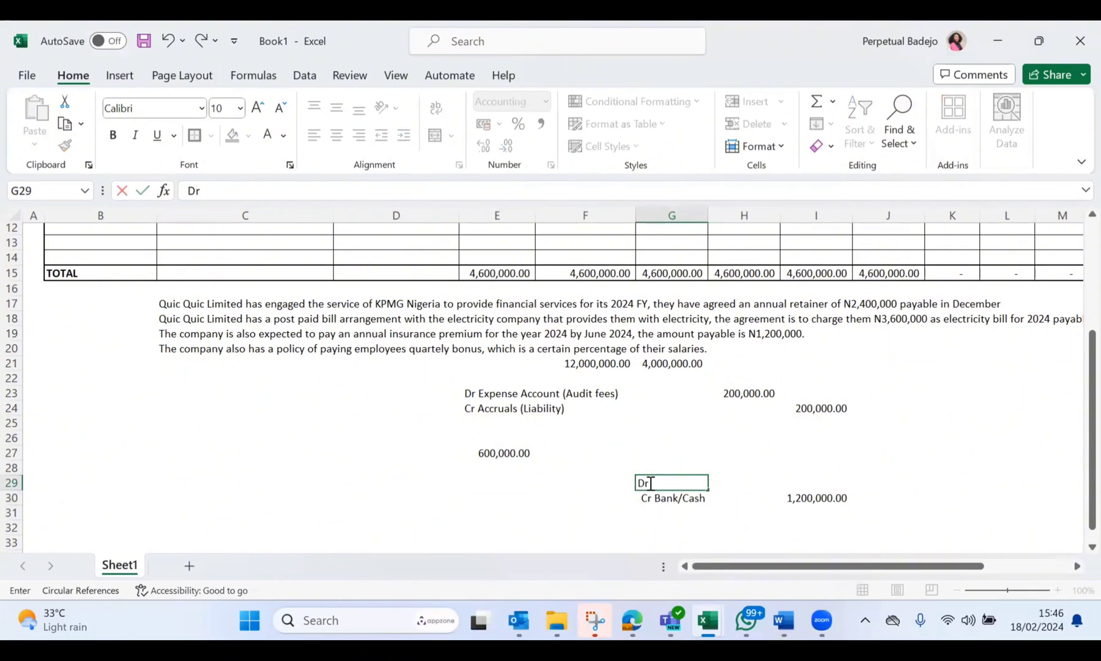
pyautogui.click(769, 482)
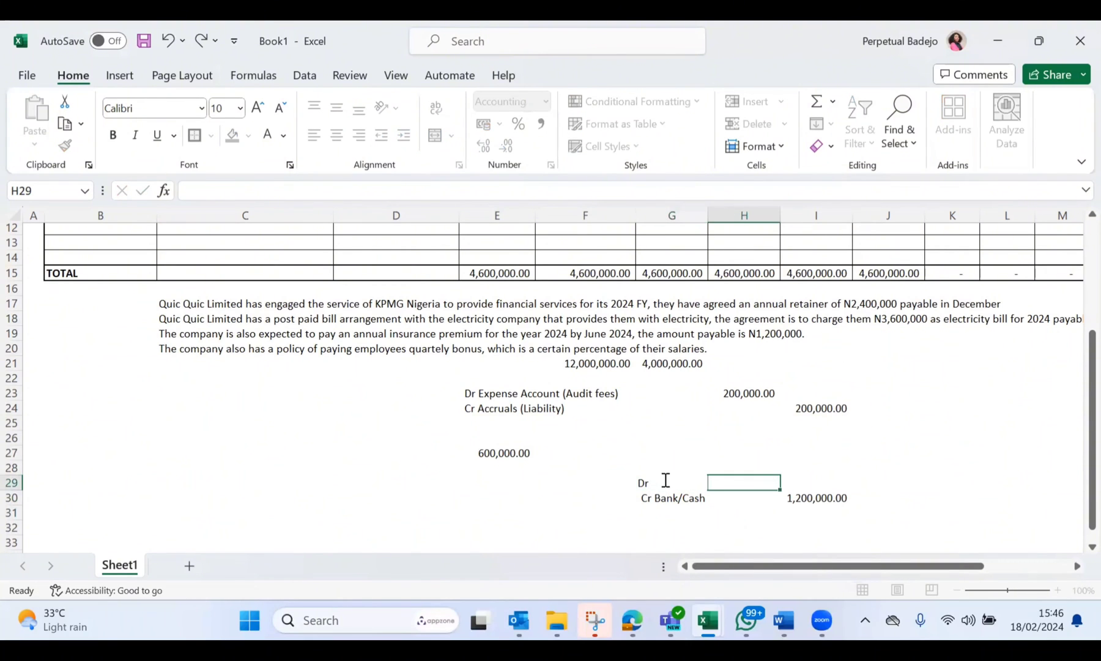
pyautogui.click(661, 482)
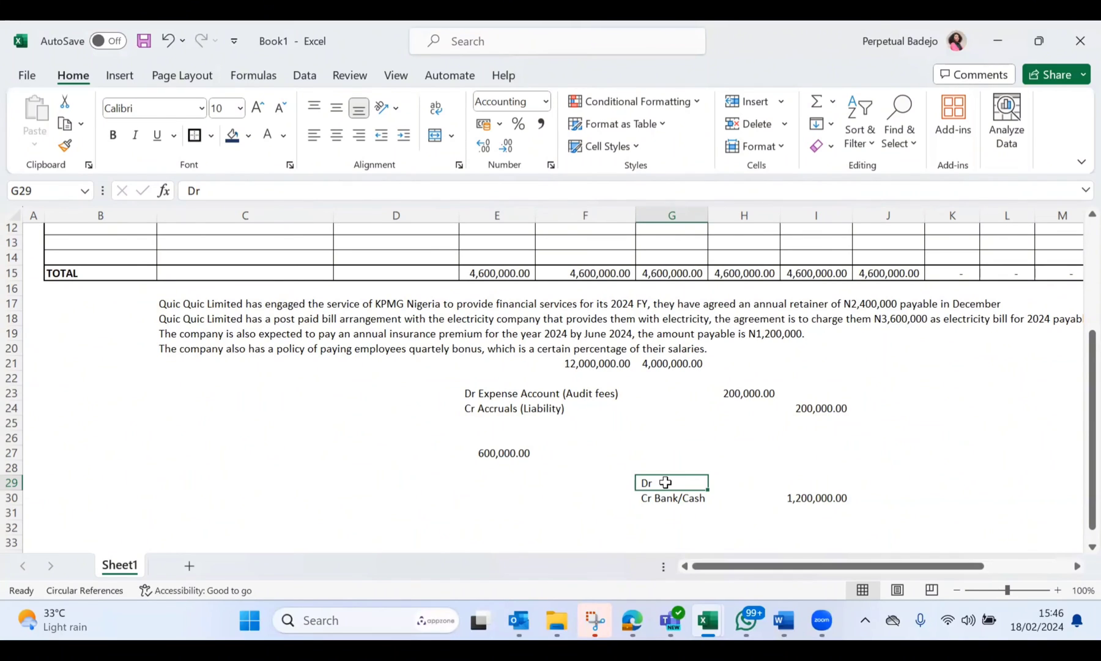
pyautogui.doubleClick(665, 482)
pyautogui.write('Accruals')
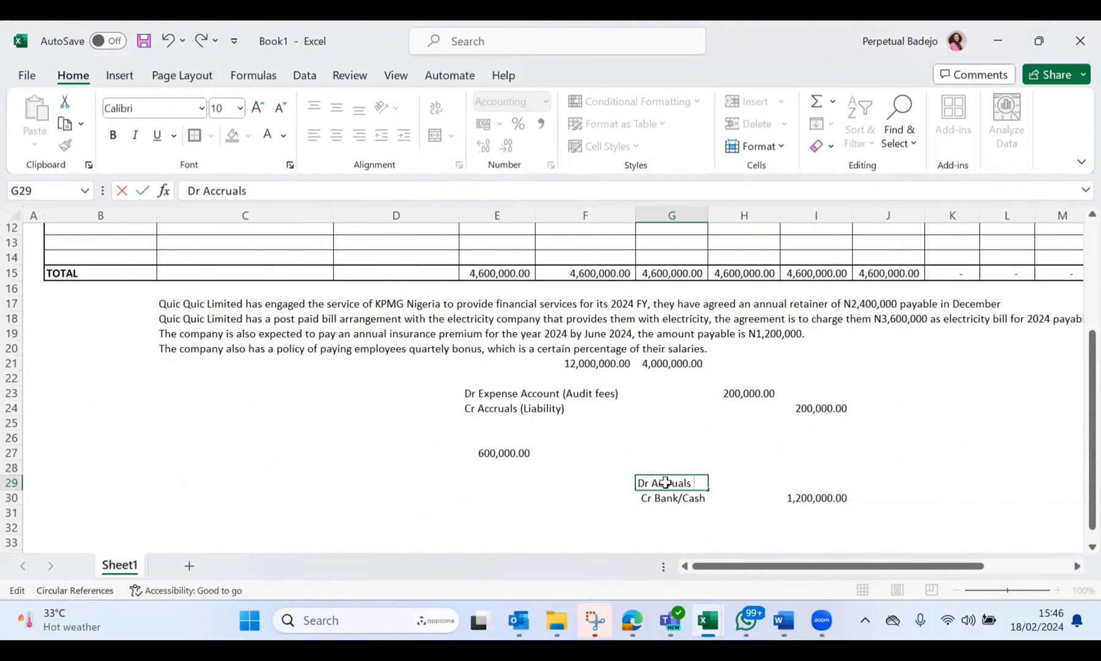
pyautogui.click(822, 484)
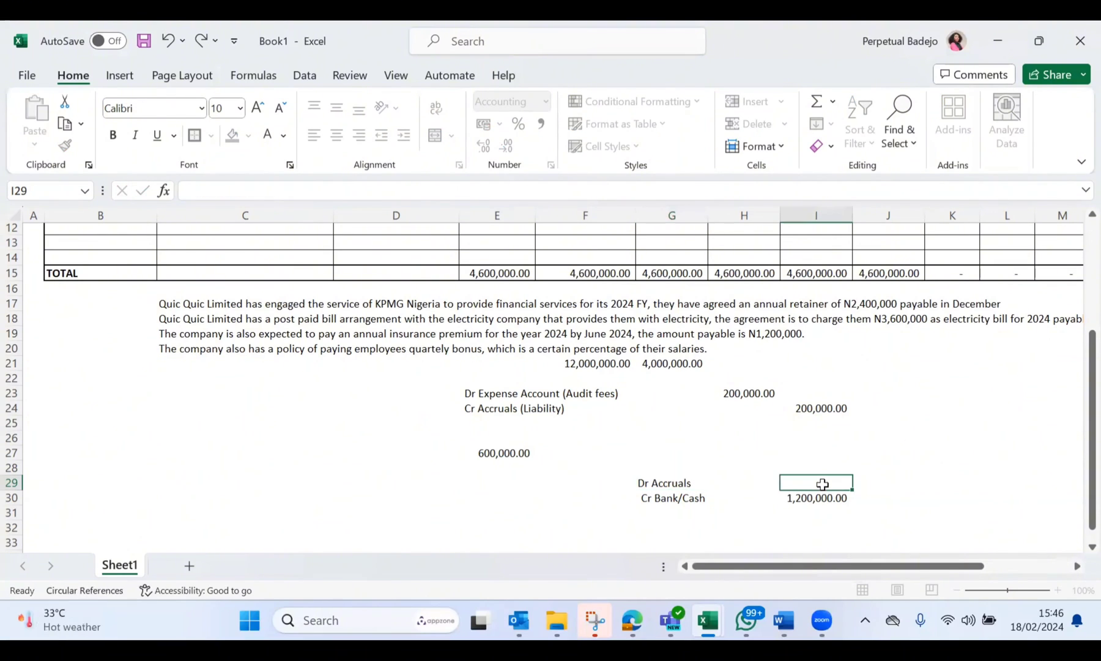
pyautogui.write('600000')
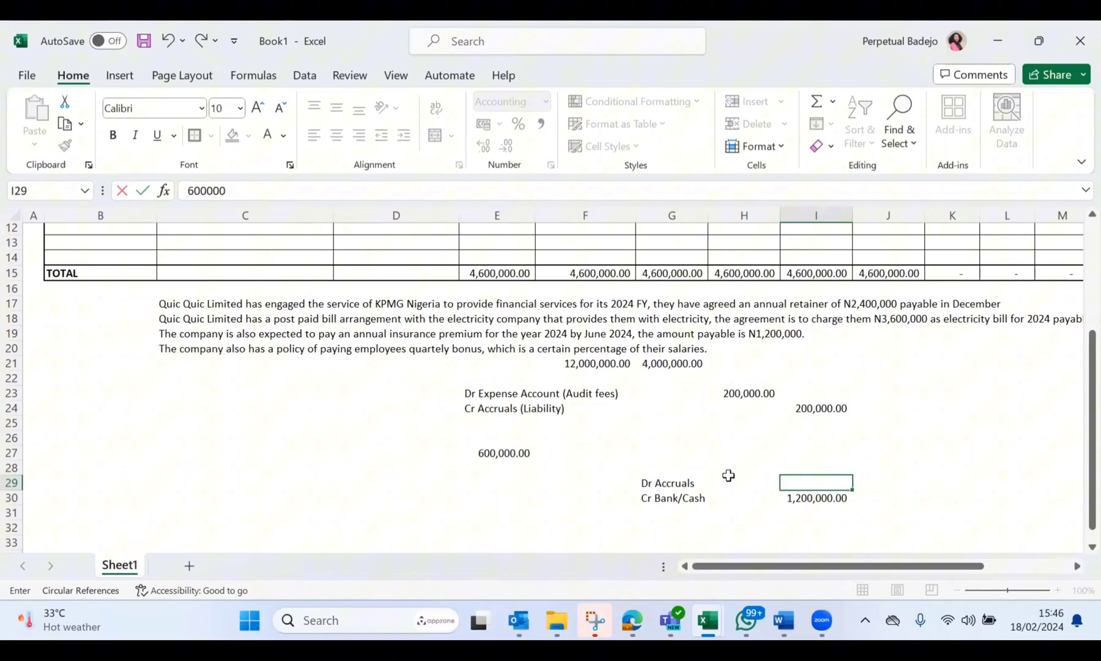
pyautogui.press('Return')
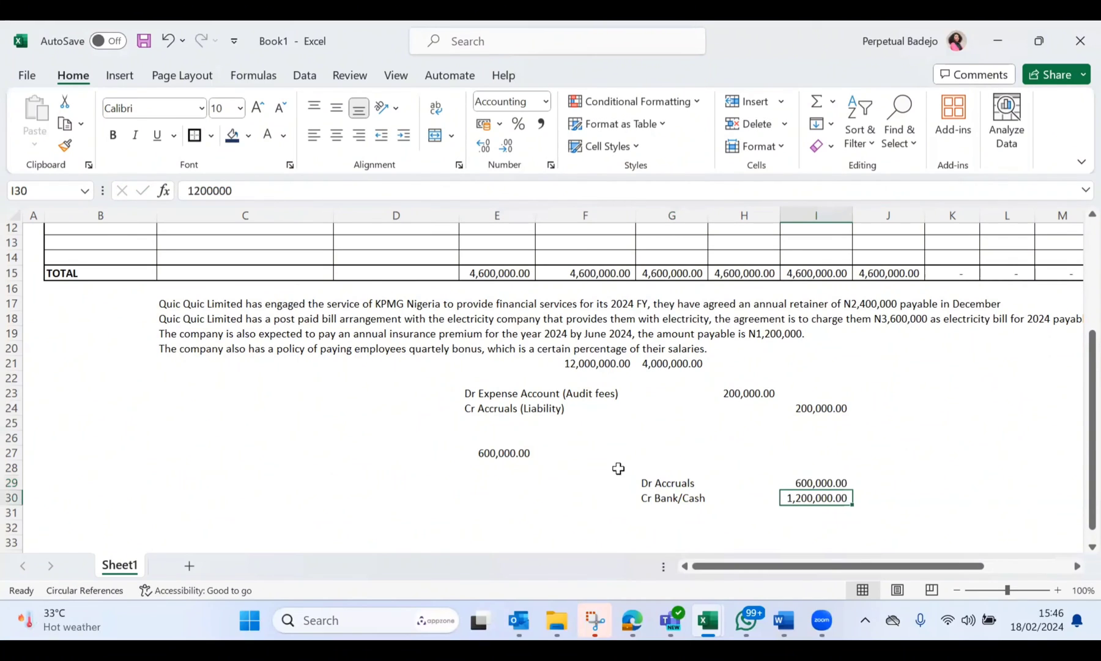
# Step: Enter Dr Prepayment in G28 as an additional debit line directly above Dr Accruals
pyautogui.click(657, 469)
pyautogui.write('Dr A')
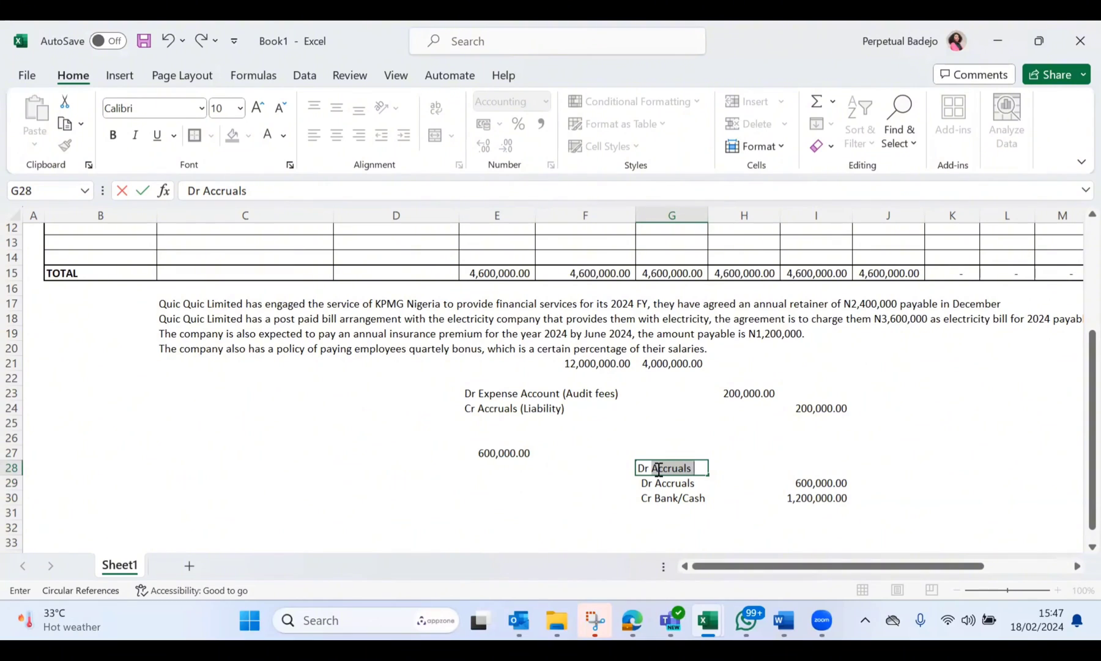
pyautogui.press('BackSpace')
pyautogui.press('BackSpace')
pyautogui.write('Prepayment')
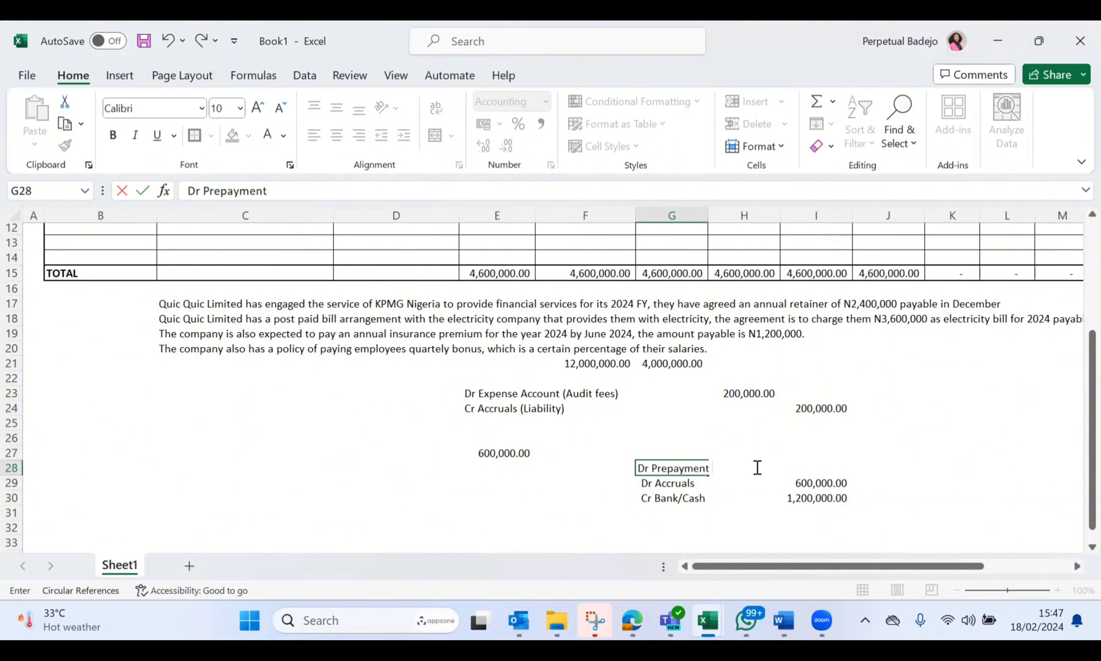
# Step: Set the prepayment debit amount in I28 to 600000
pyautogui.click(813, 468)
pyautogui.write('60000')
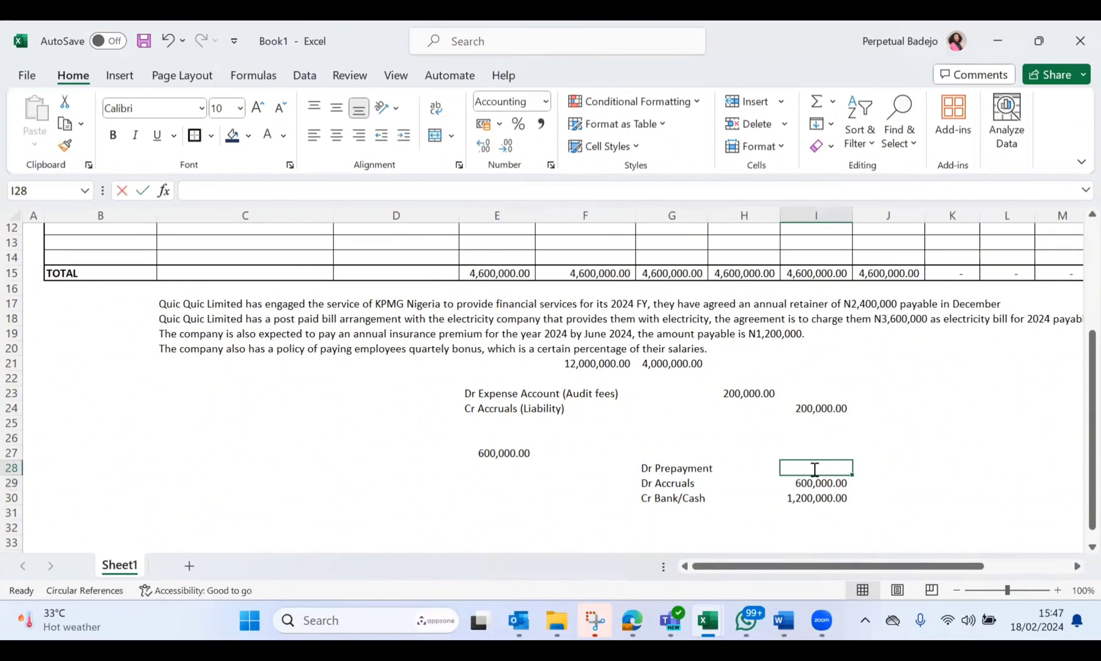
pyautogui.press('Return')
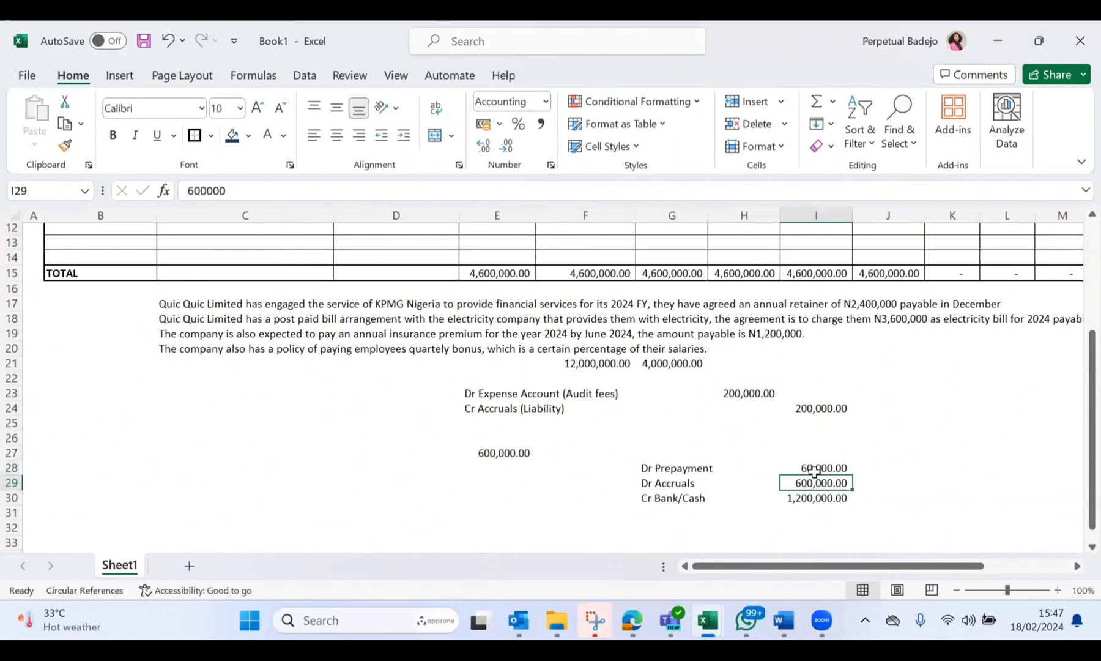
pyautogui.click(818, 467)
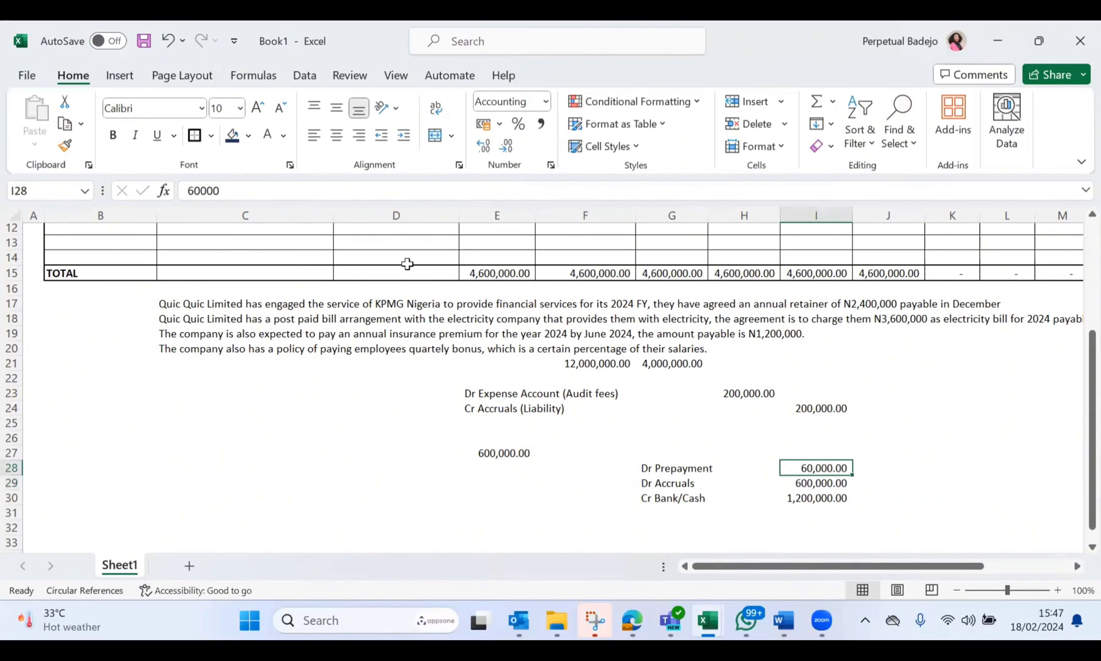
pyautogui.click(225, 191)
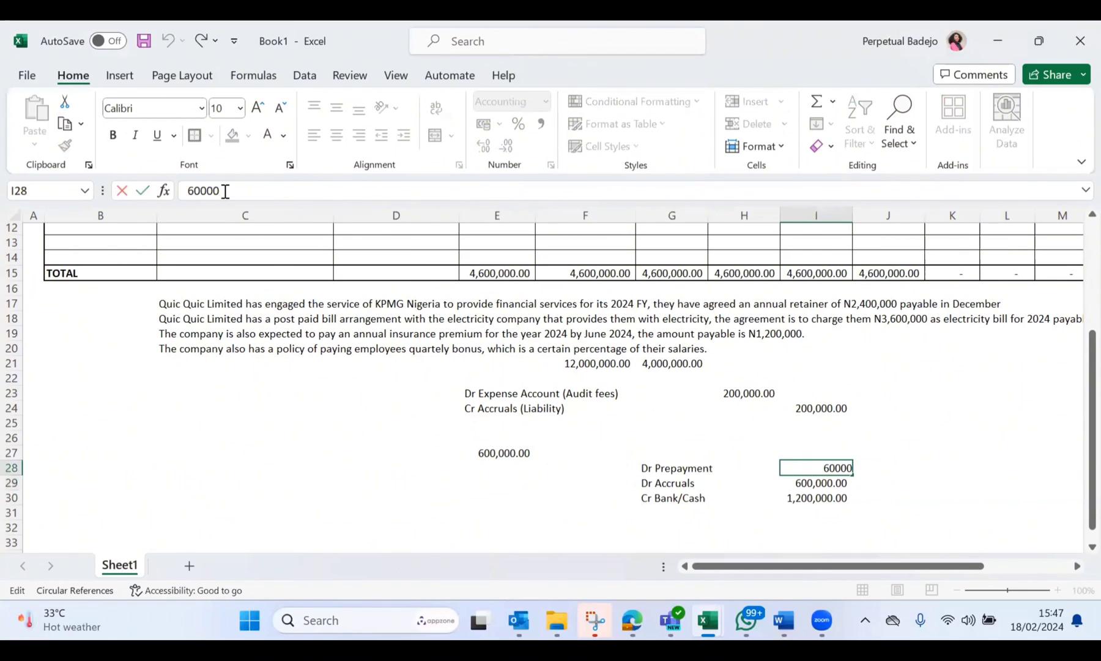
pyautogui.write('0')
pyautogui.press('Return')
# Step: Fill the July accruals for KPMG and NEPA by linking K4 to J4 and K5 to J5
pyautogui.scroll(-2, 668, 442)
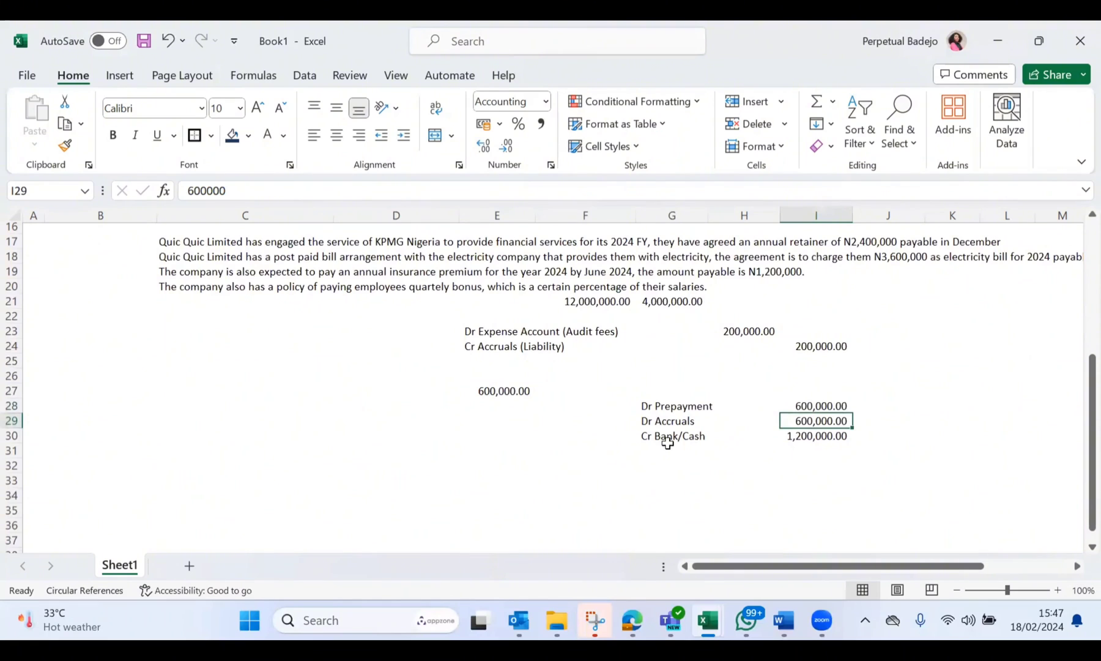
pyautogui.scroll(5, 668, 442)
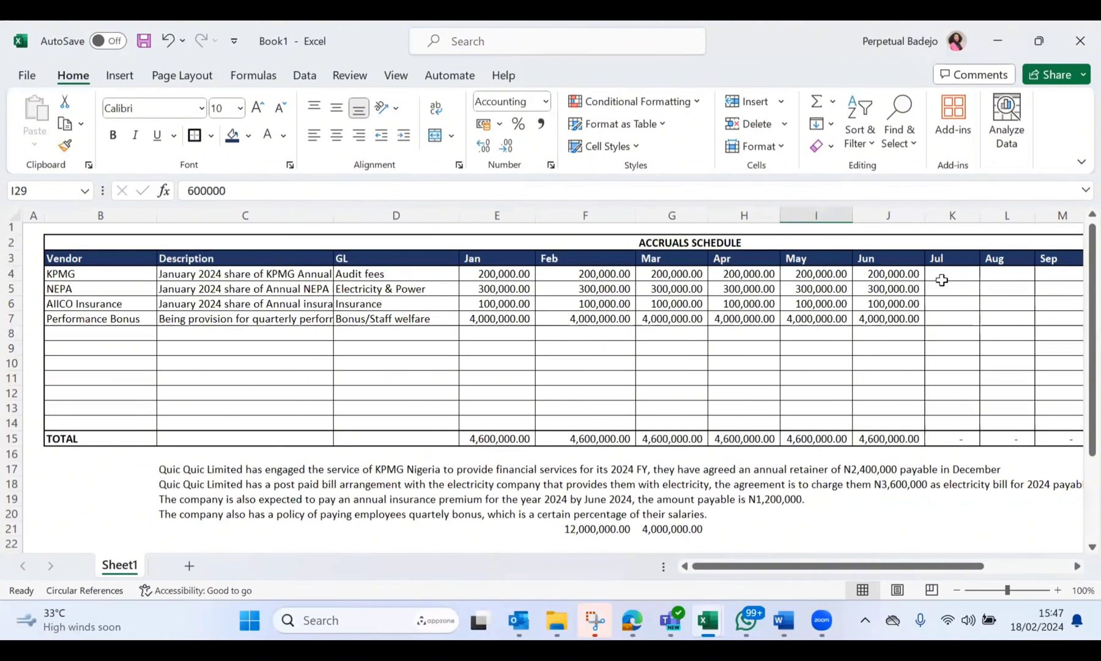
pyautogui.click(943, 280)
pyautogui.write('=')
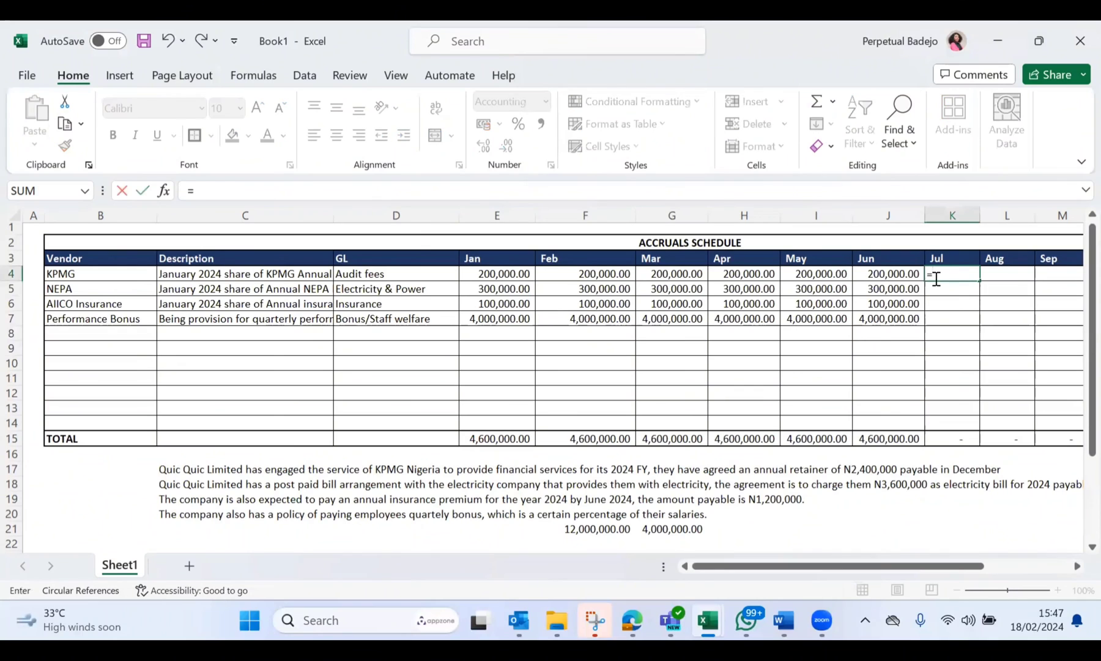
pyautogui.click(902, 279)
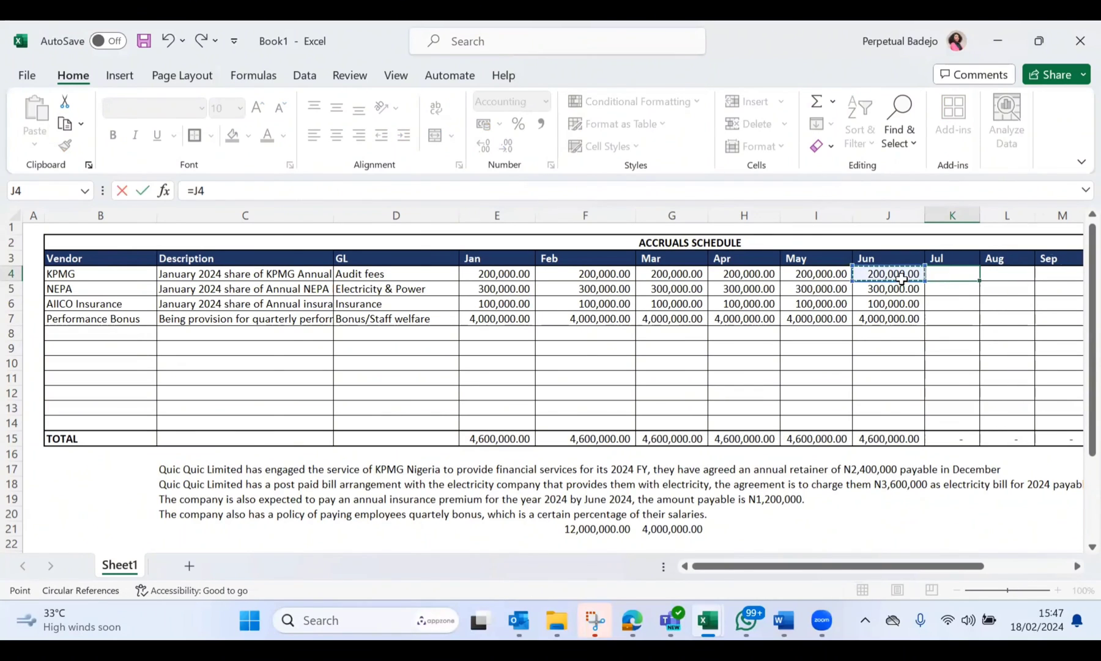
pyautogui.press('Return')
pyautogui.write('=')
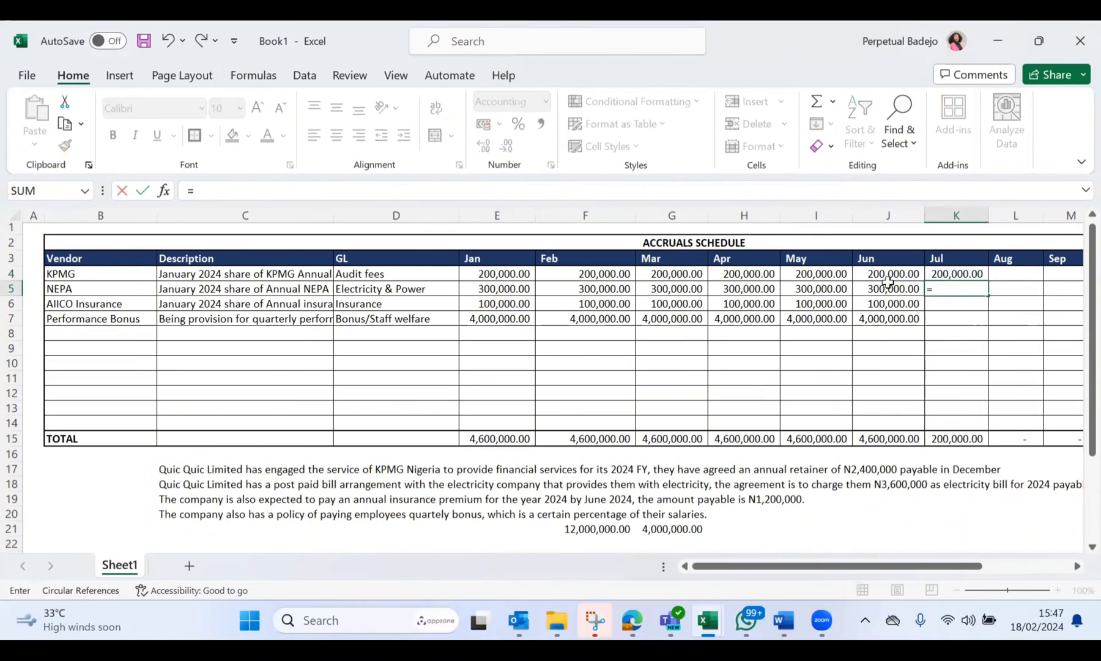
pyautogui.click(877, 288)
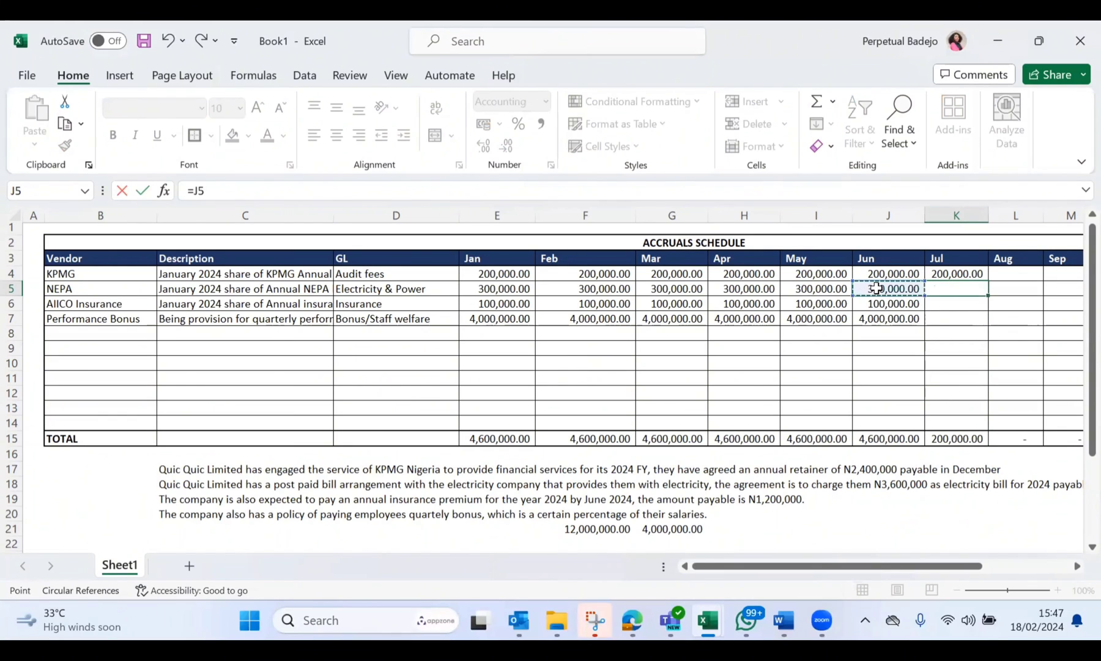
pyautogui.press('Return')
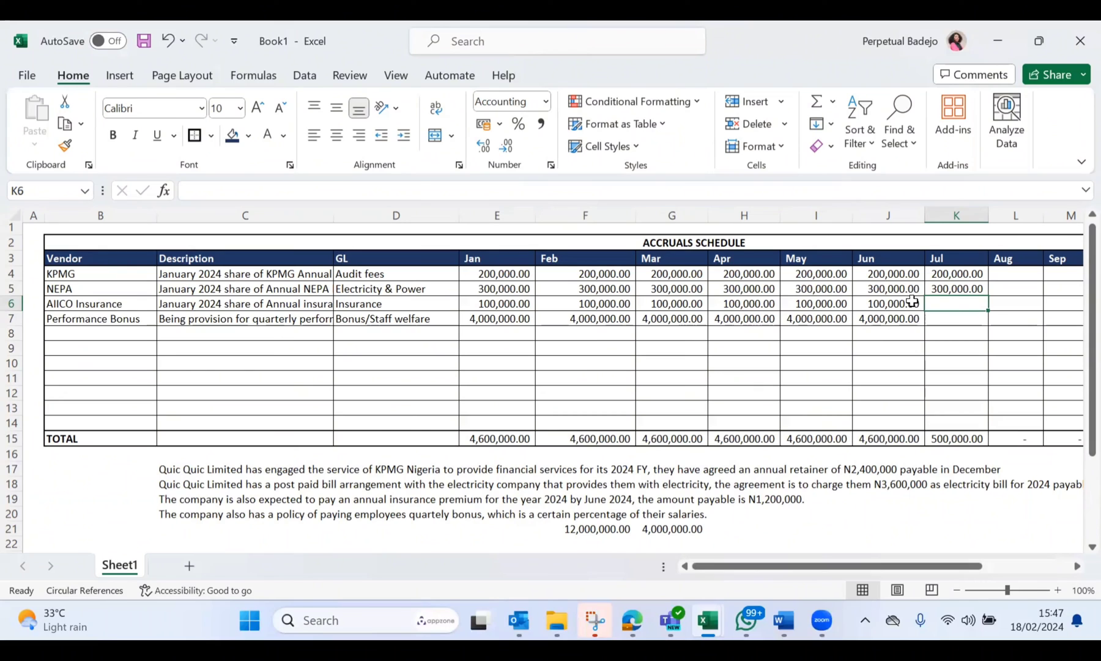
# Step: Enter 0 as AIICO Insurance's July accrual in K6 and link the Performance Bonus in K7 to J7
pyautogui.write('0')
pyautogui.press('Return')
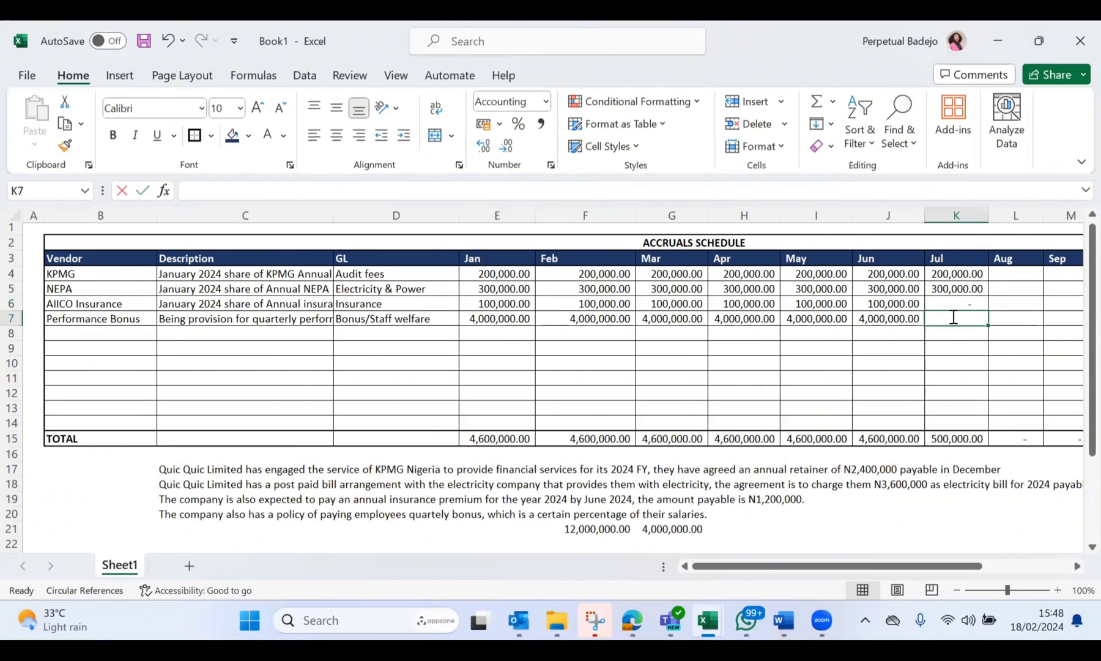
pyautogui.write('=')
pyautogui.click(892, 316)
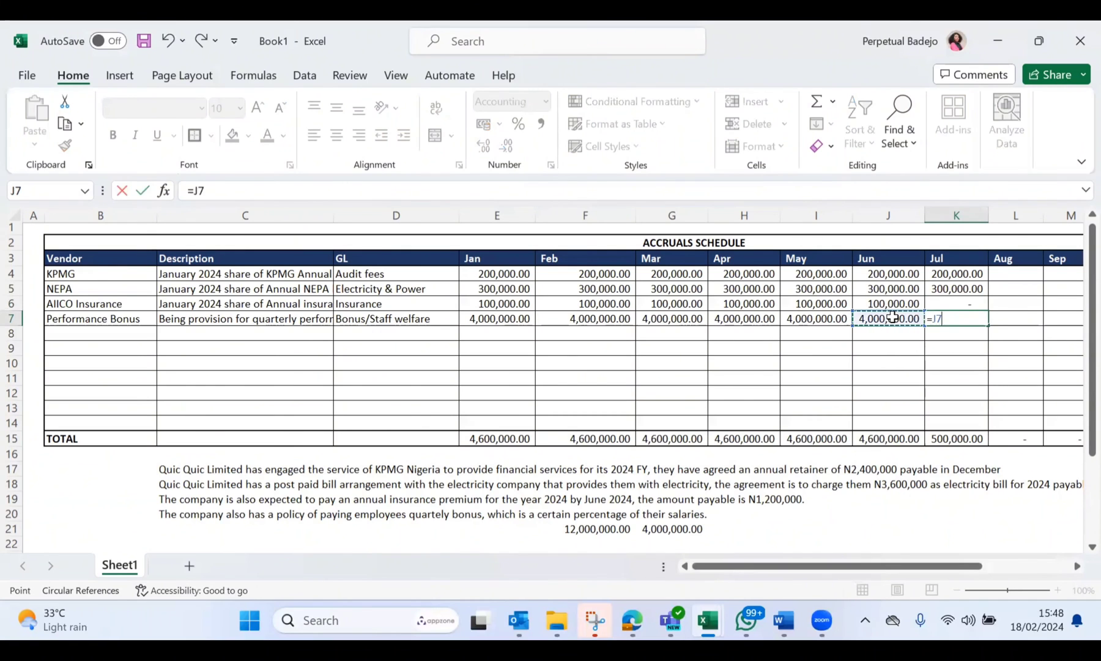
pyautogui.press('Return')
pyautogui.hscroll(3, 892, 316)
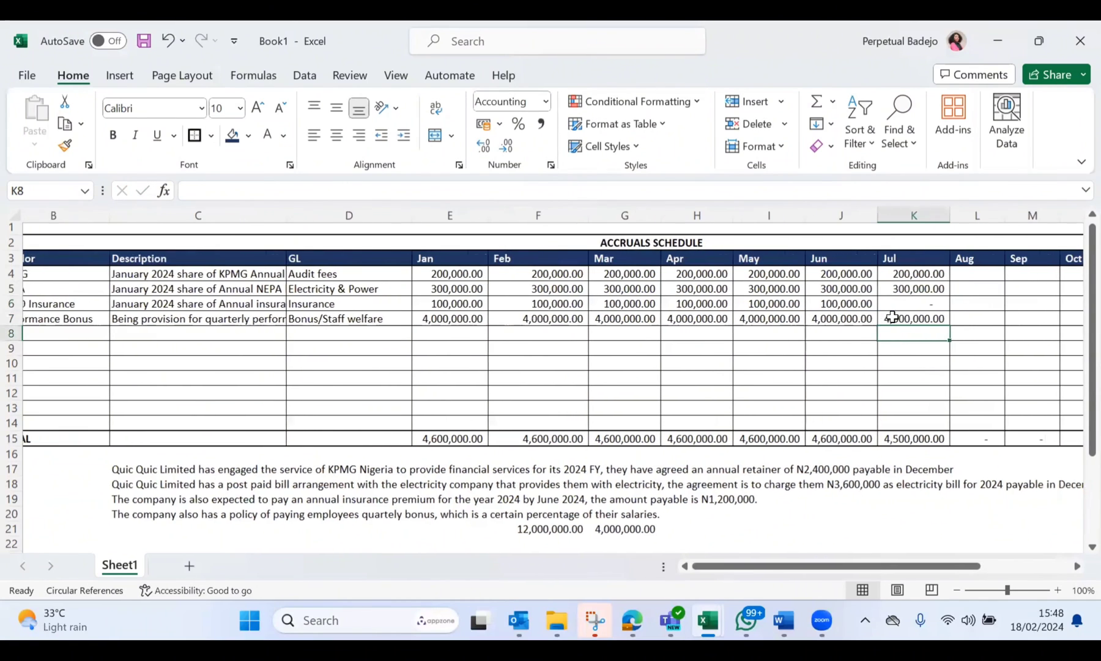
pyautogui.hscroll(3, 893, 317)
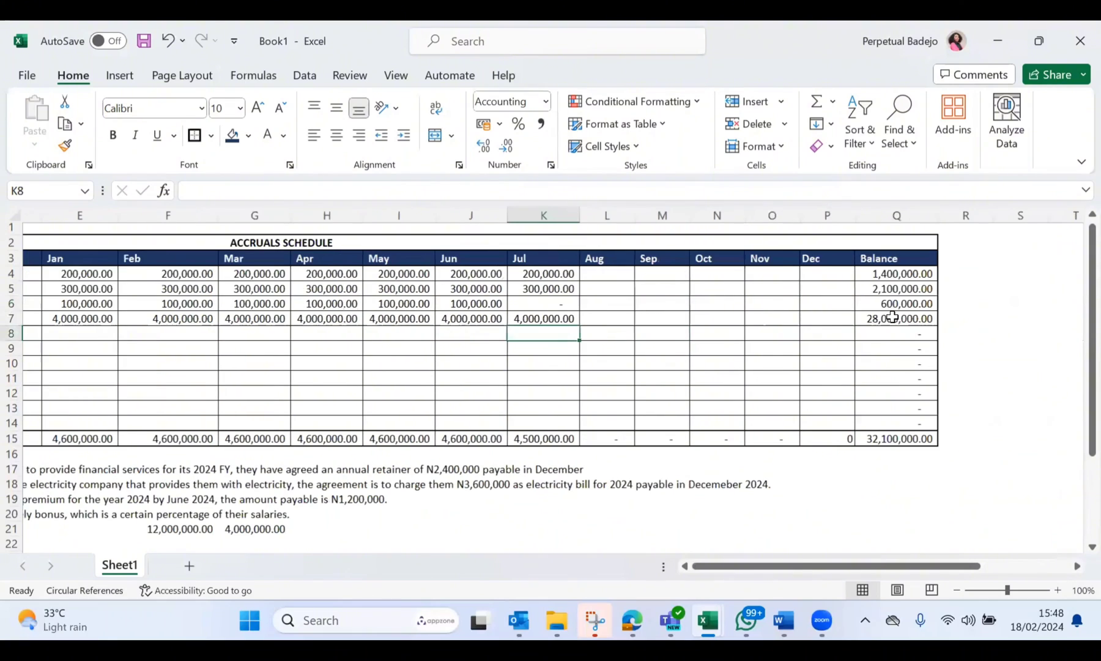
pyautogui.click(824, 217)
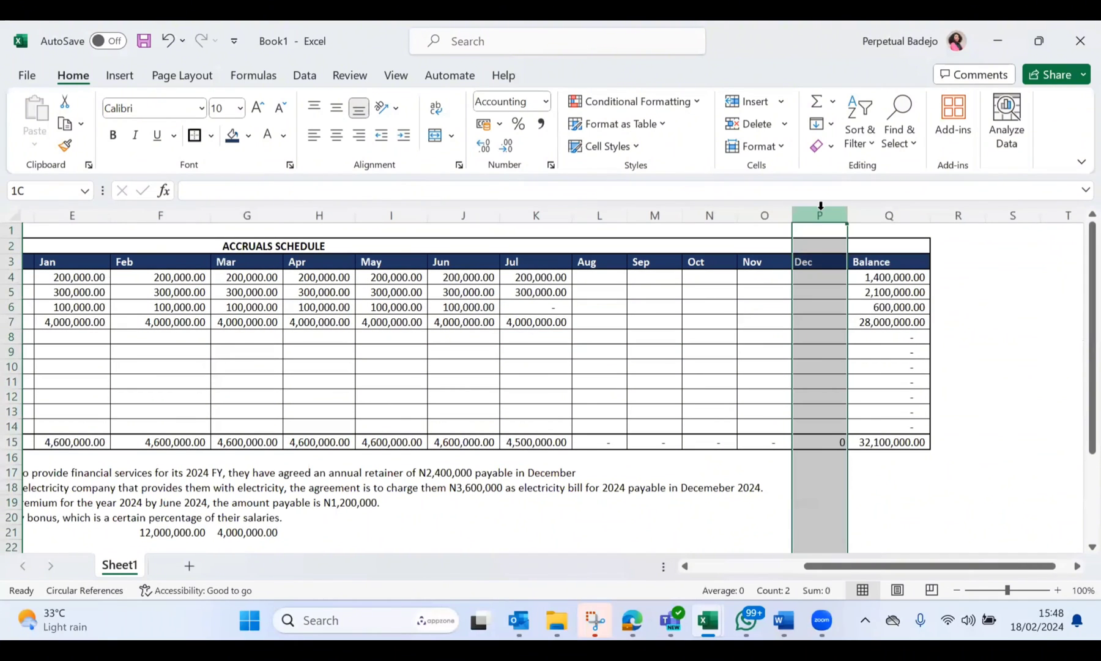
pyautogui.hotkey('ctrl', 'shift', '+')
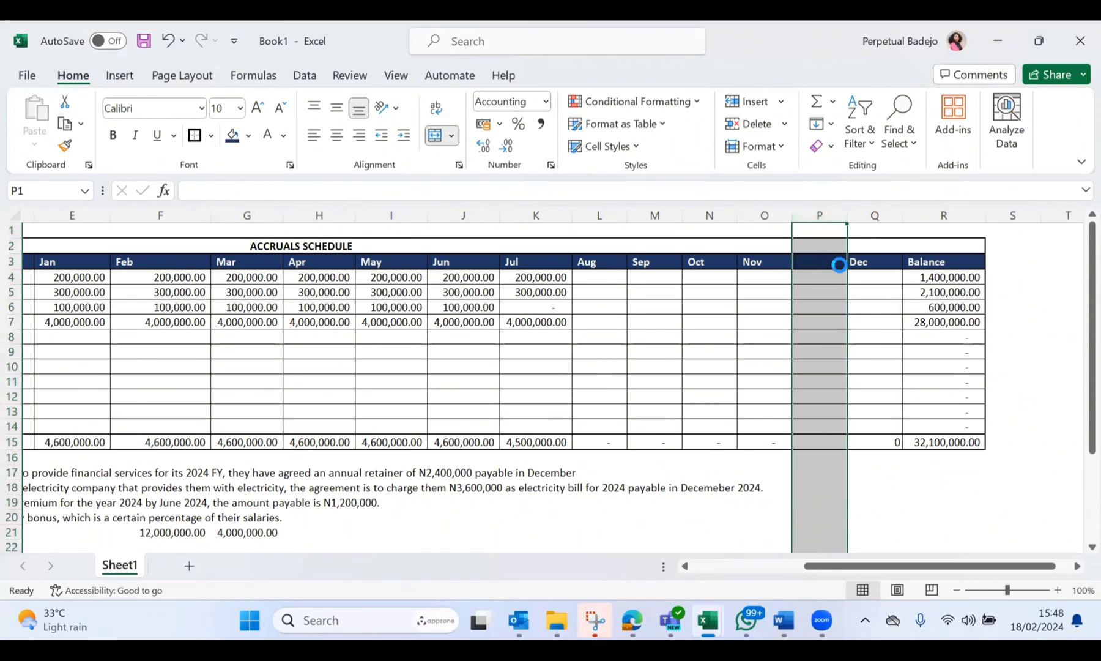
pyautogui.hotkey('ctrl', 'z')
# Step: Insert a new column between Dec and Balance and give it the heading Payments in Q3
pyautogui.click(875, 214)
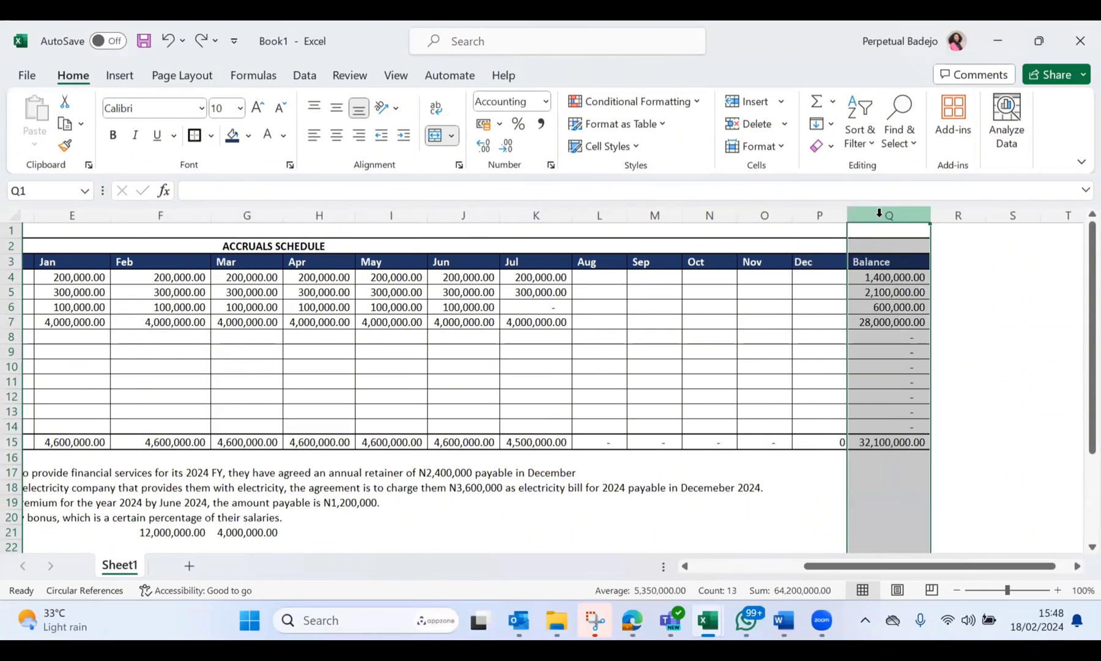
pyautogui.hotkey('ctrl', 'shift', '+')
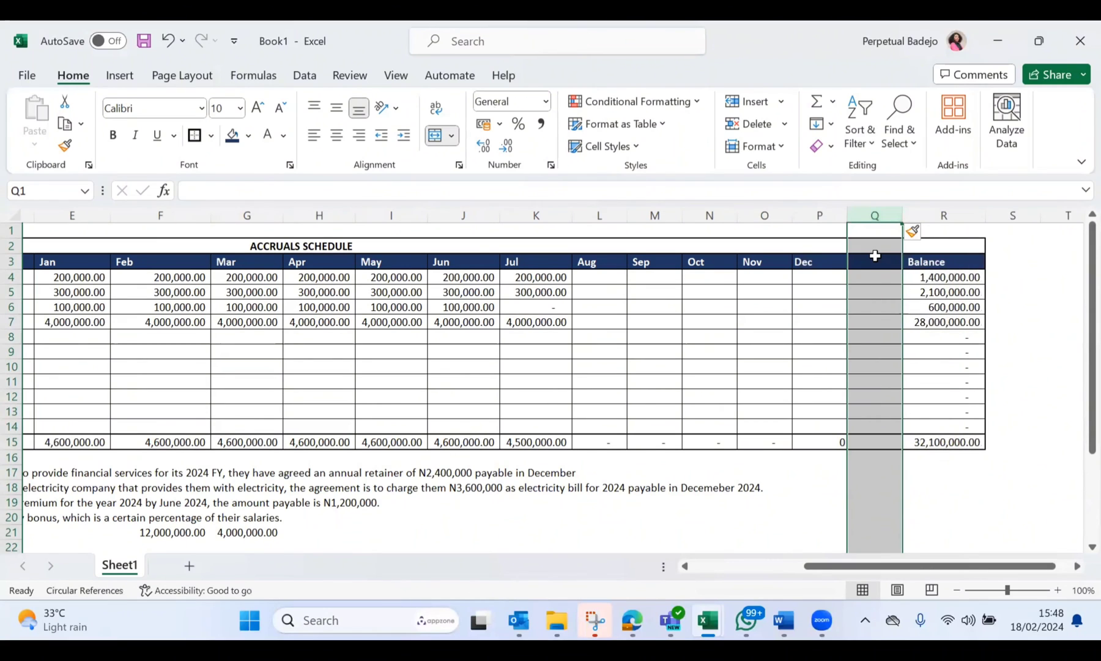
pyautogui.click(874, 261)
pyautogui.write('PAYMENTSD')
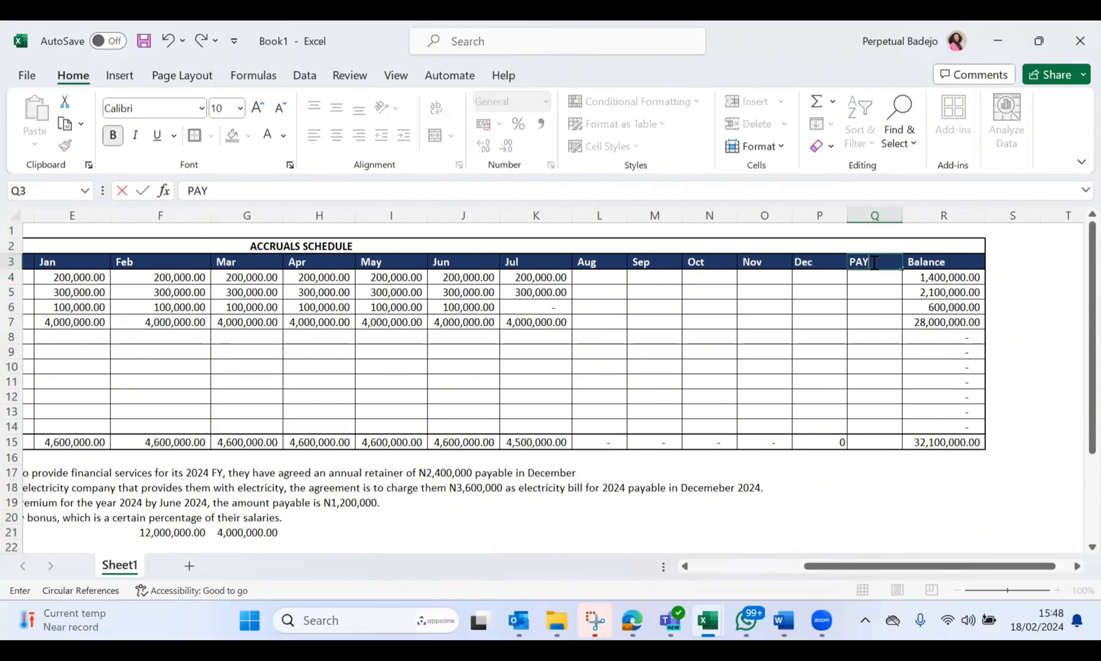
pyautogui.press('BackSpace')
pyautogui.press('BackSpace')
pyautogui.press('BackSpace')
pyautogui.press('BackSpace')
pyautogui.press('BackSpace')
pyautogui.press('BackSpace')
pyautogui.press('BackSpace')
pyautogui.press('BackSpace')
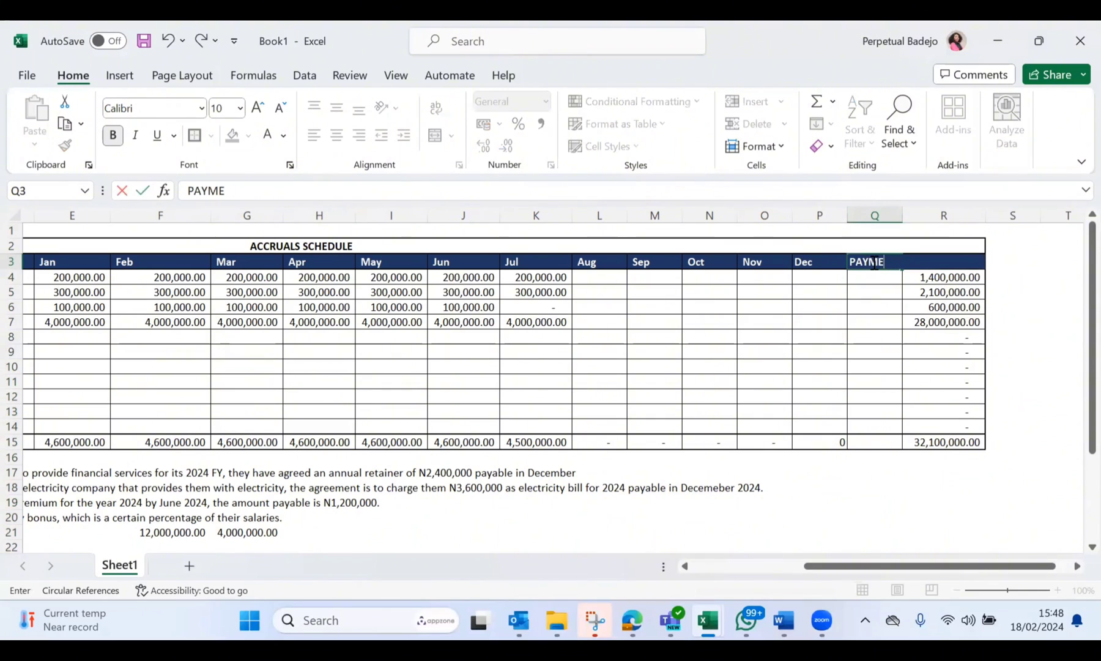
pyautogui.write('ayments')
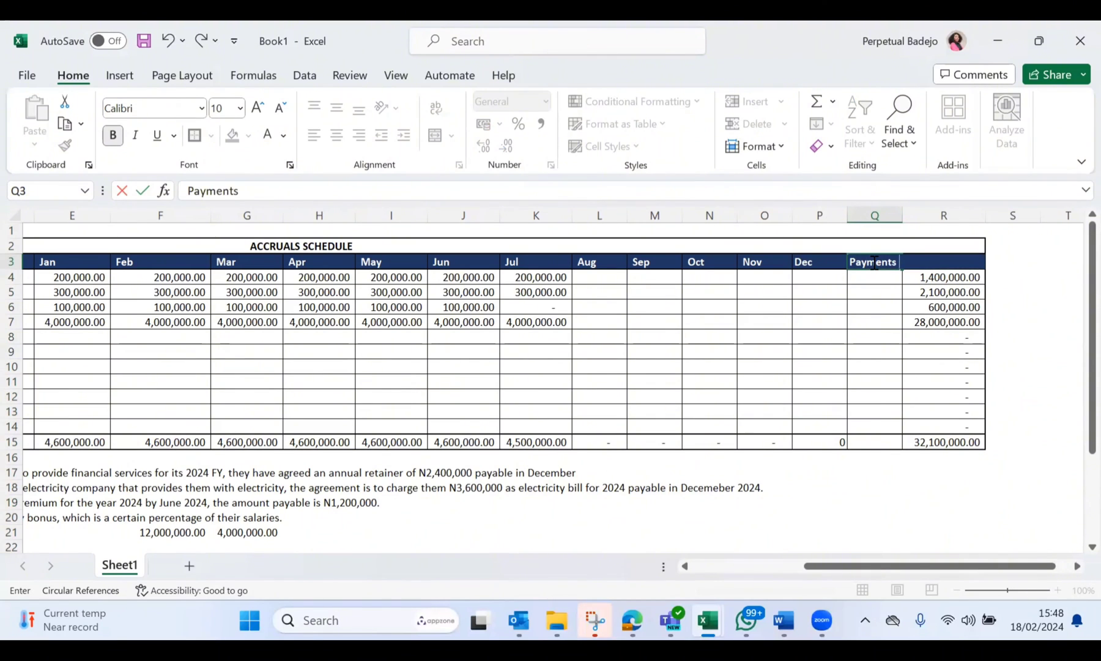
pyautogui.press('Return')
pyautogui.click(896, 379)
pyautogui.hscroll(-1, 898, 379)
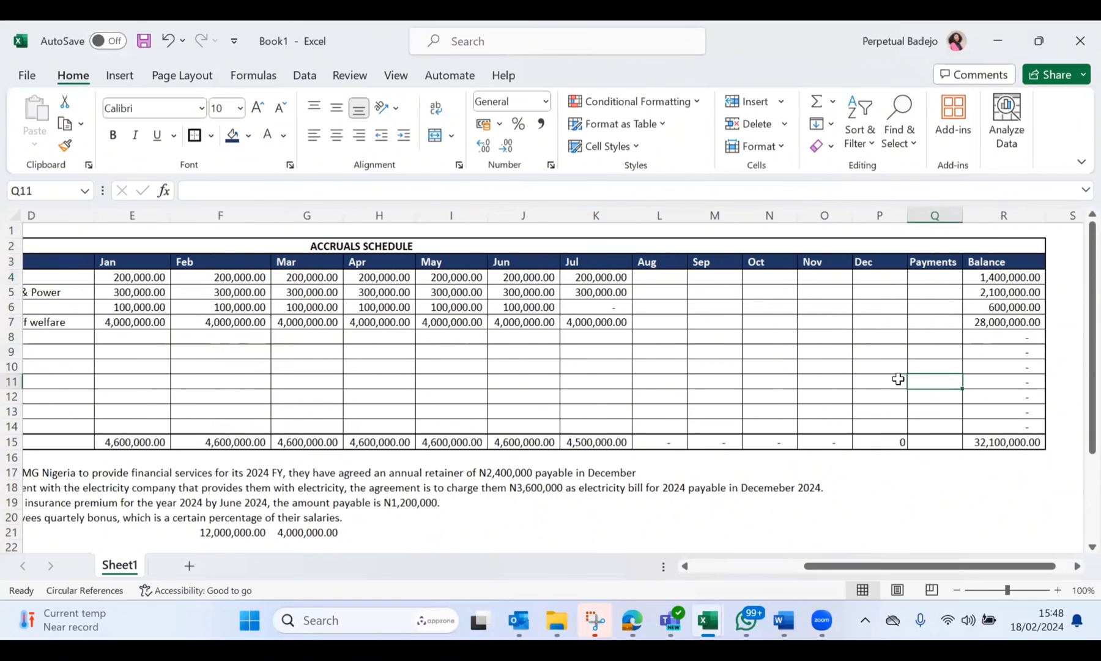
pyautogui.hscroll(-3, 899, 378)
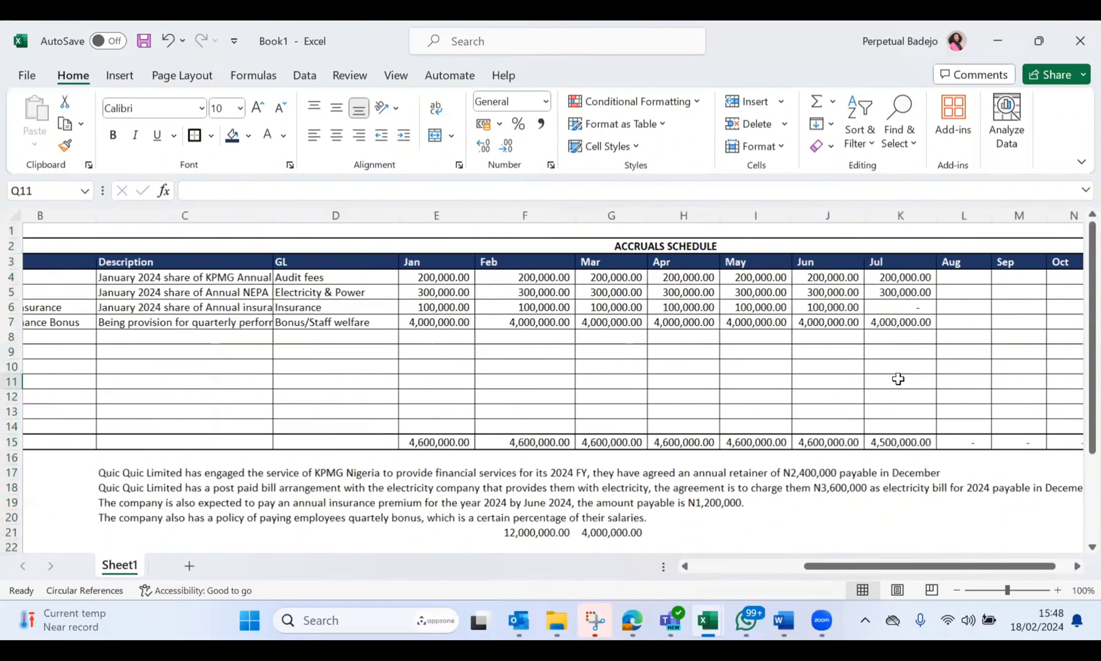
pyautogui.hscroll(-1, 898, 379)
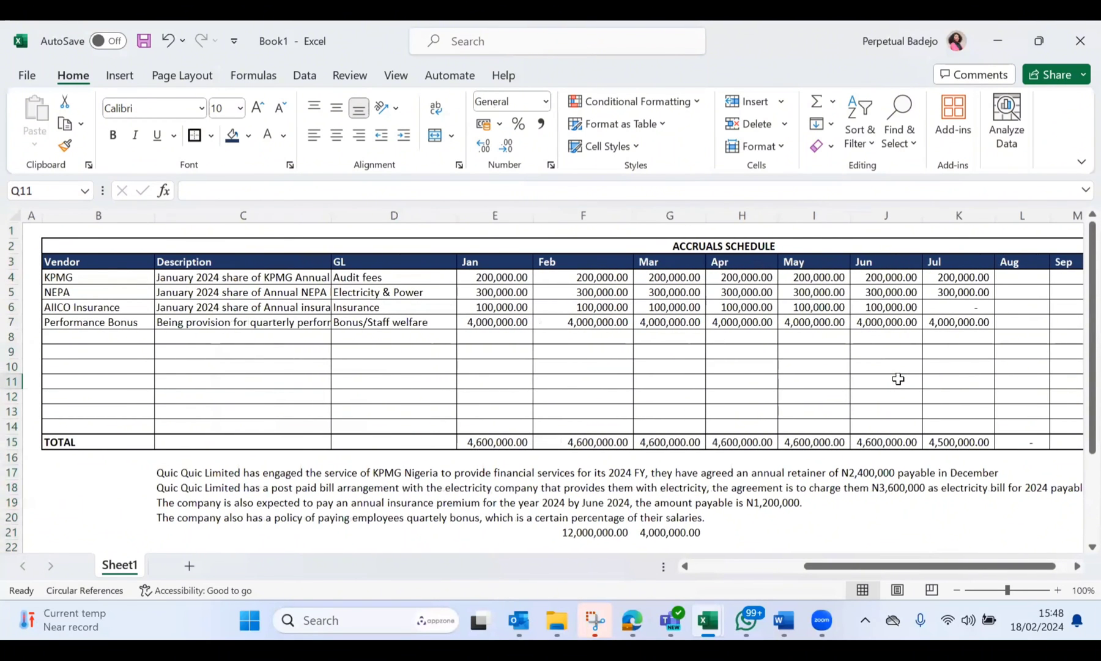
pyautogui.hscroll(3, 898, 379)
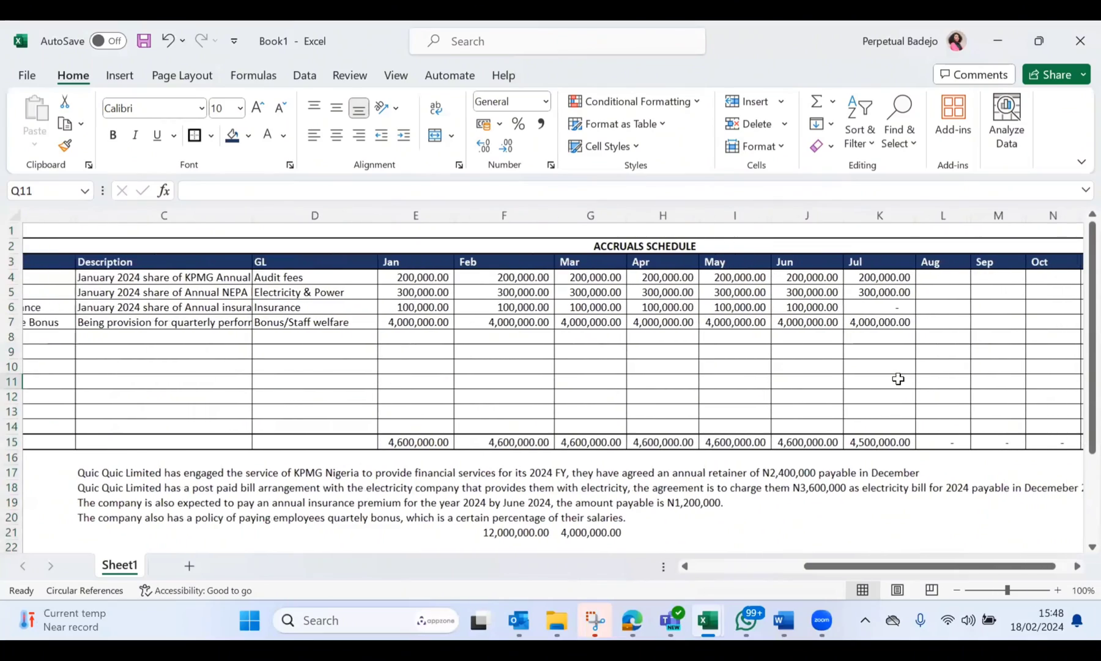
pyautogui.hscroll(2, 898, 379)
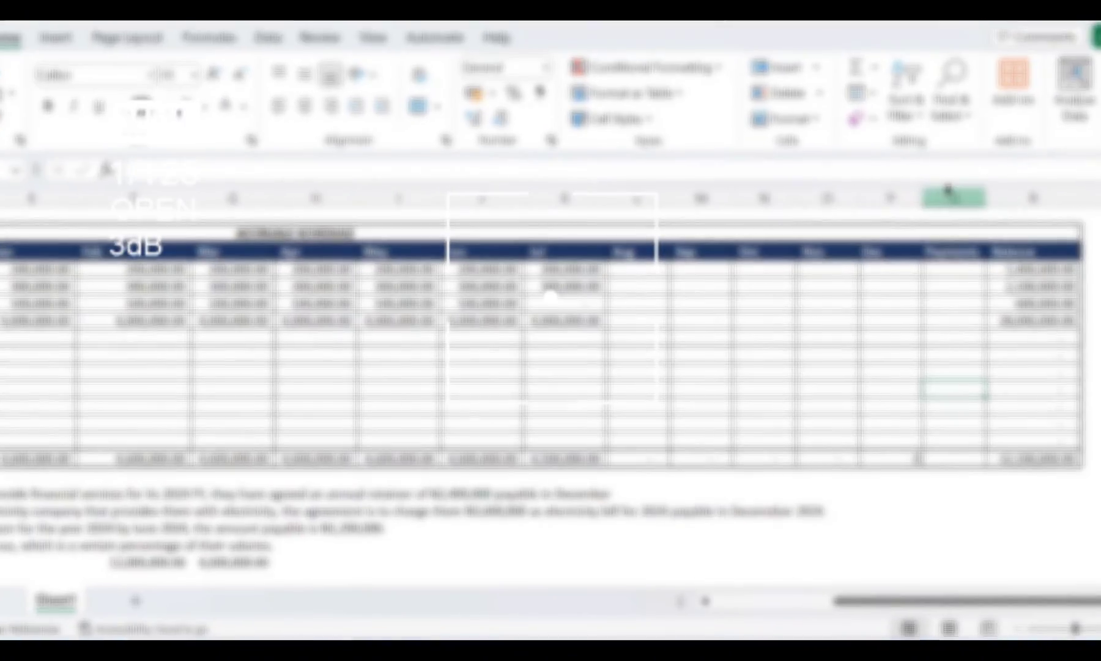
pyautogui.click(897, 210)
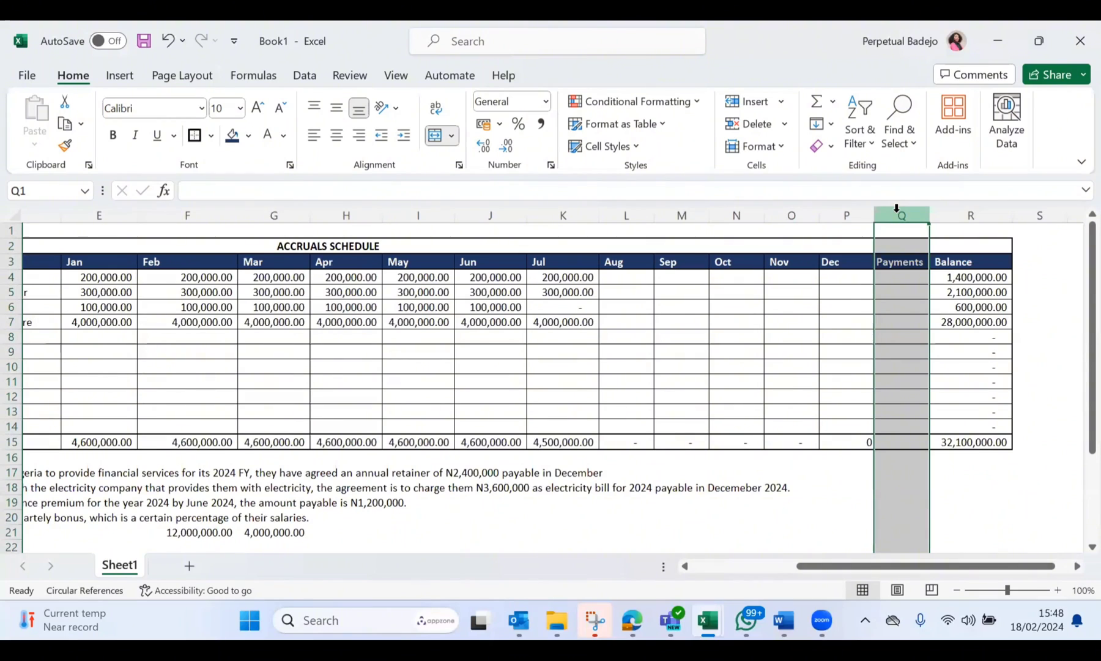
pyautogui.hotkey('ctrl', '-')
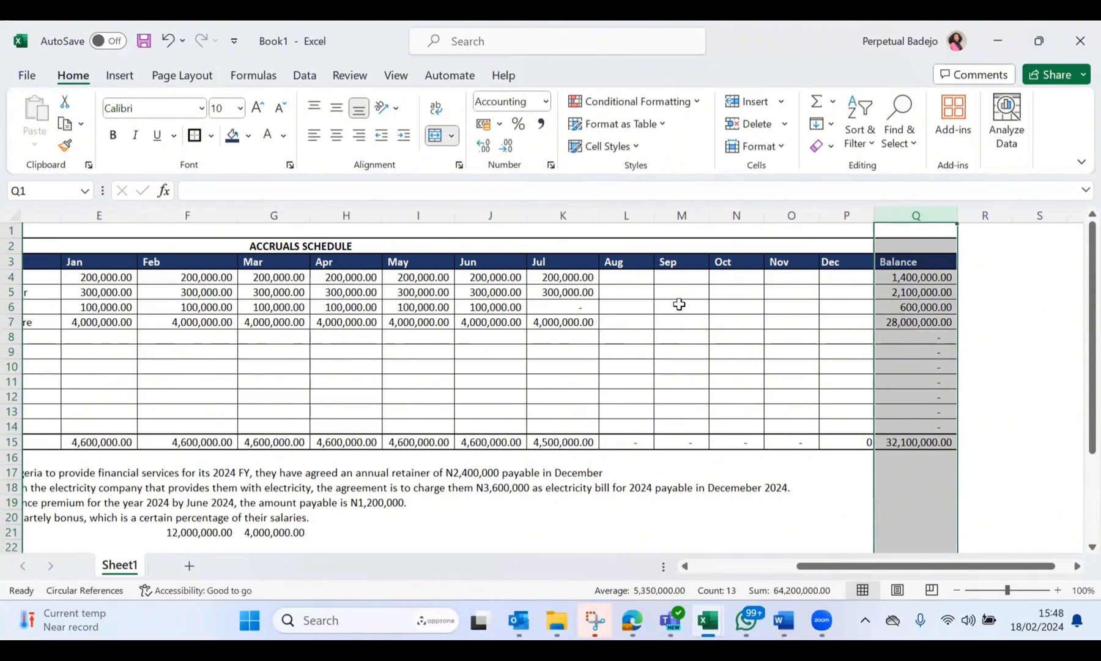
pyautogui.hotkey('ctrl', 'z')
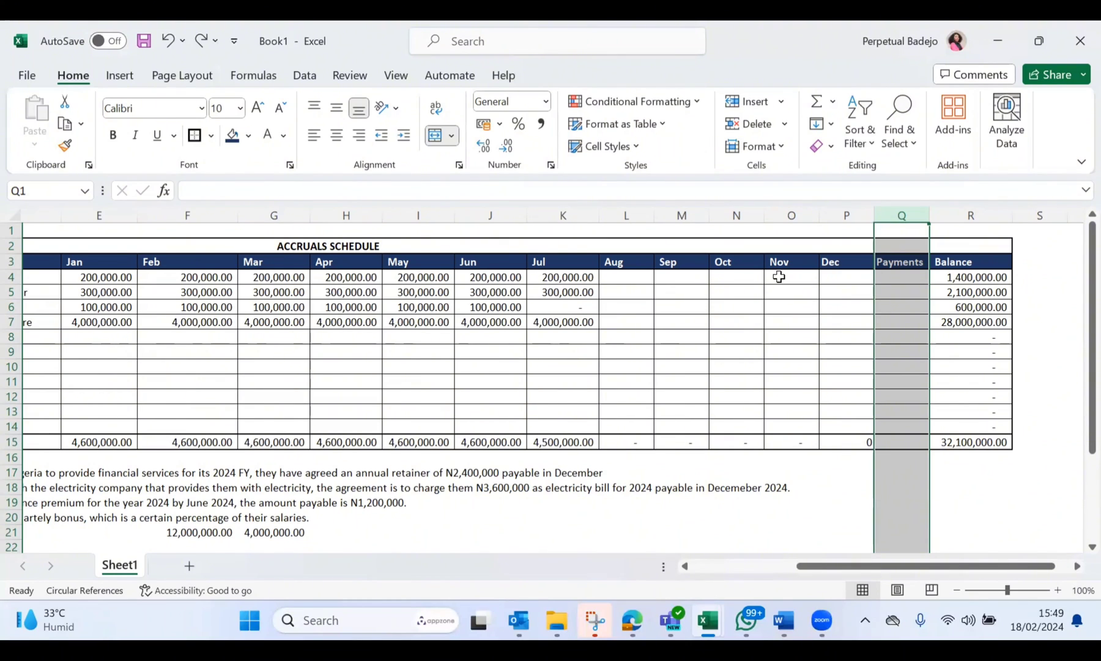
pyautogui.hscroll(-3, 779, 277)
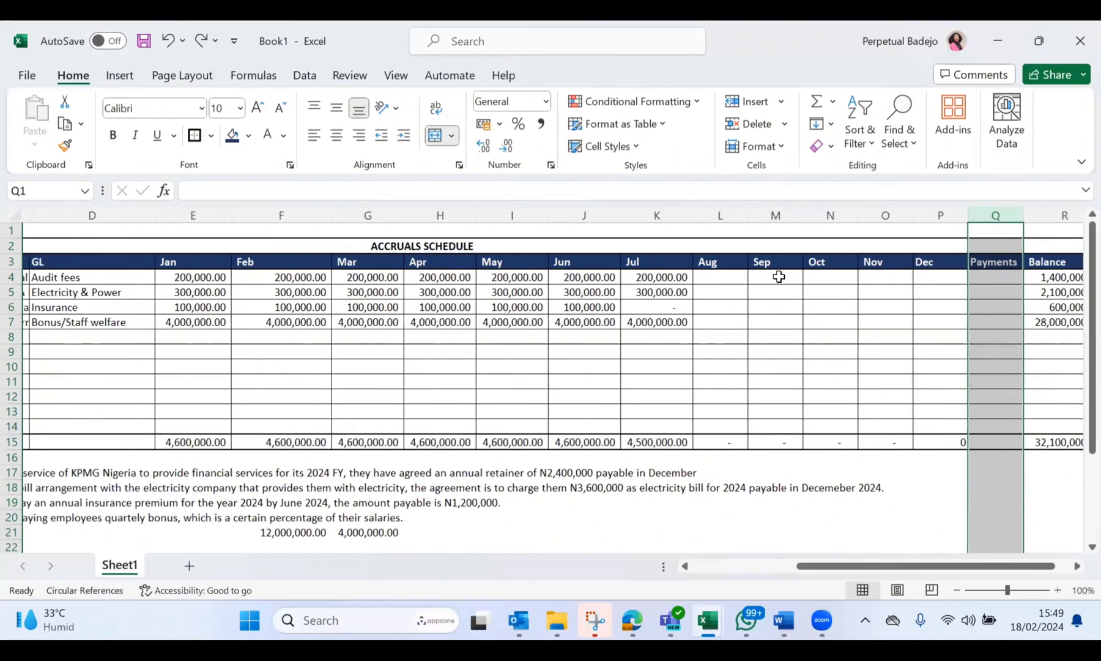
pyautogui.scroll(-1, 779, 276)
pyautogui.hscroll(1, 779, 276)
pyautogui.scroll(-1, 779, 277)
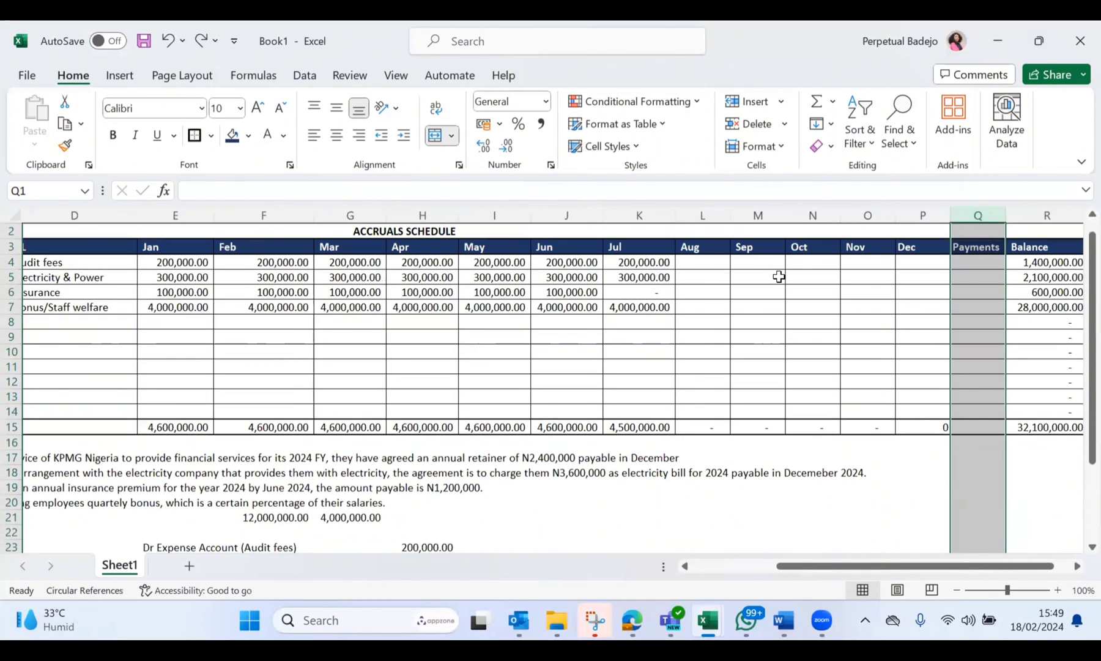
pyautogui.hscroll(1, 779, 276)
pyautogui.hscroll(1, 779, 251)
pyautogui.scroll(1, 779, 251)
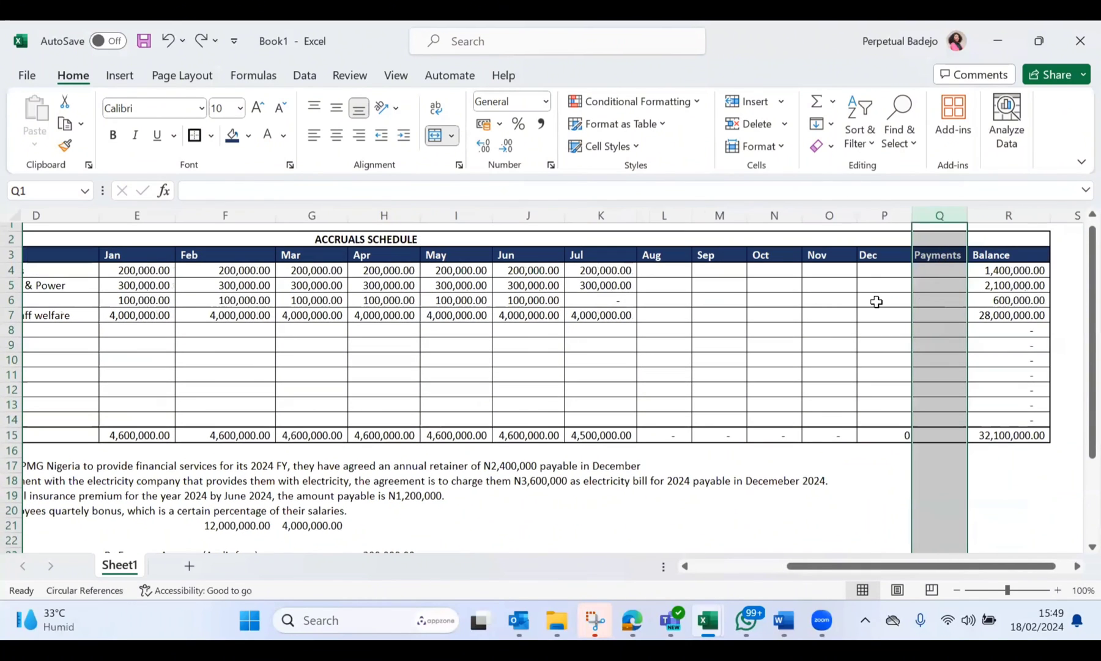
# Step: Enter 600000 in the Payments column for AIICO Insurance in Q6
pyautogui.hscroll(-5, 422, 307)
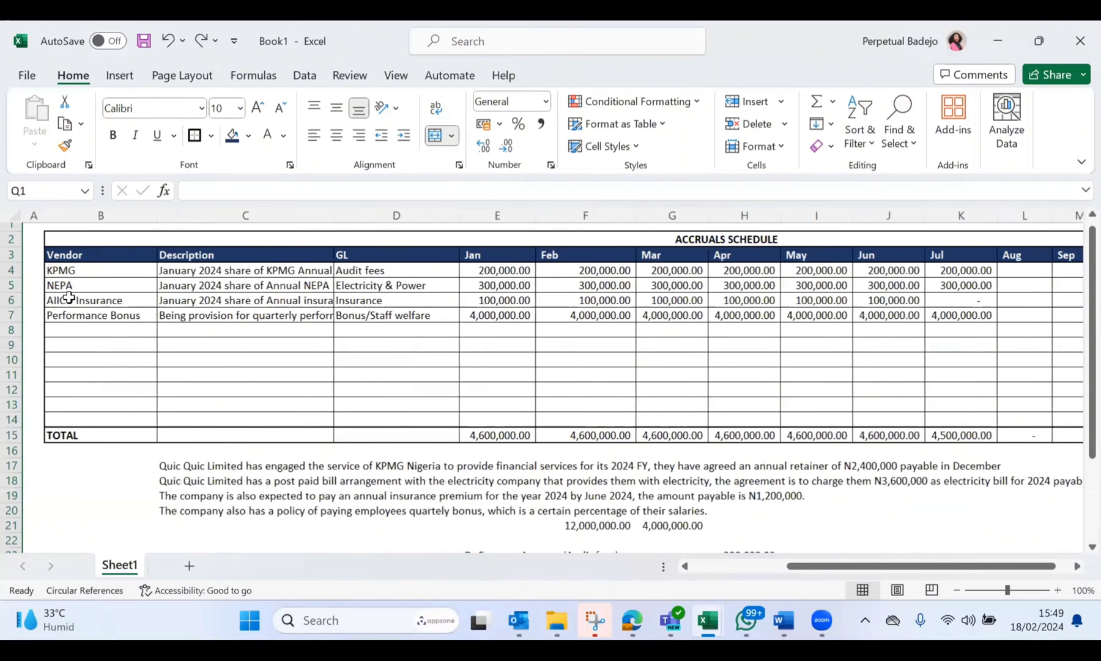
pyautogui.click(11, 299)
pyautogui.hscroll(4, 438, 365)
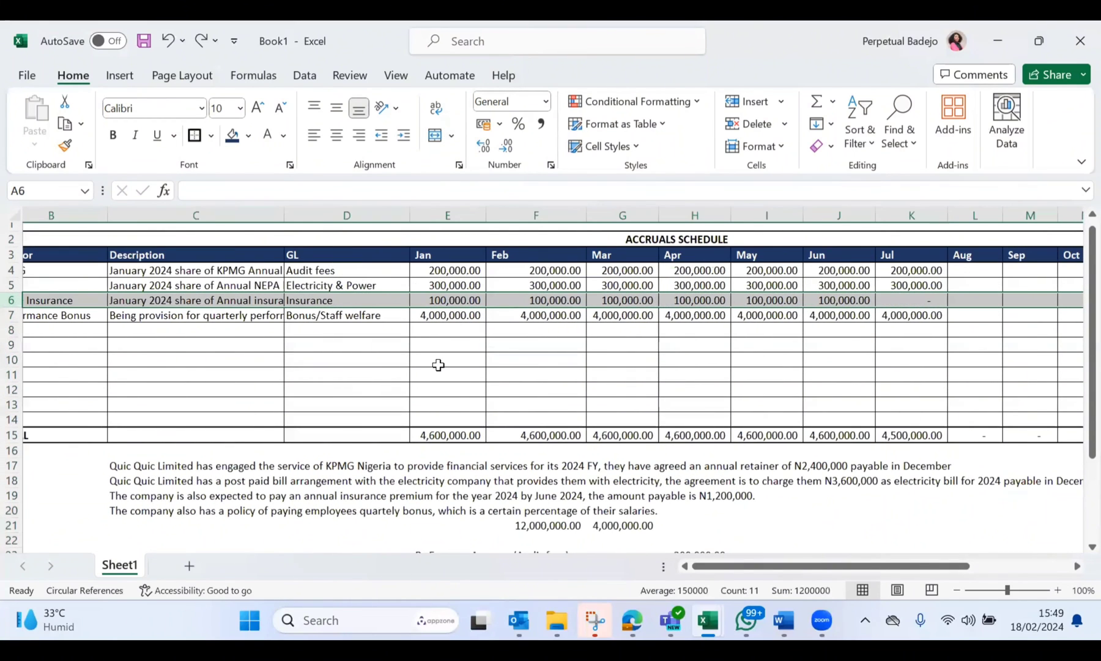
pyautogui.hscroll(3, 438, 365)
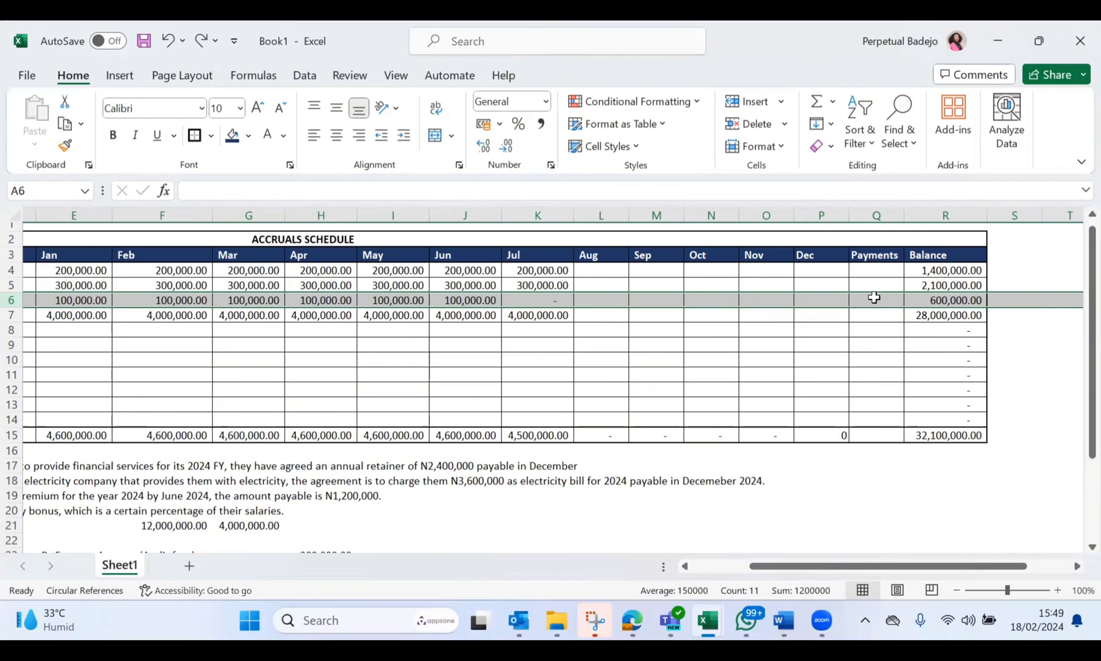
pyautogui.click(657, 300)
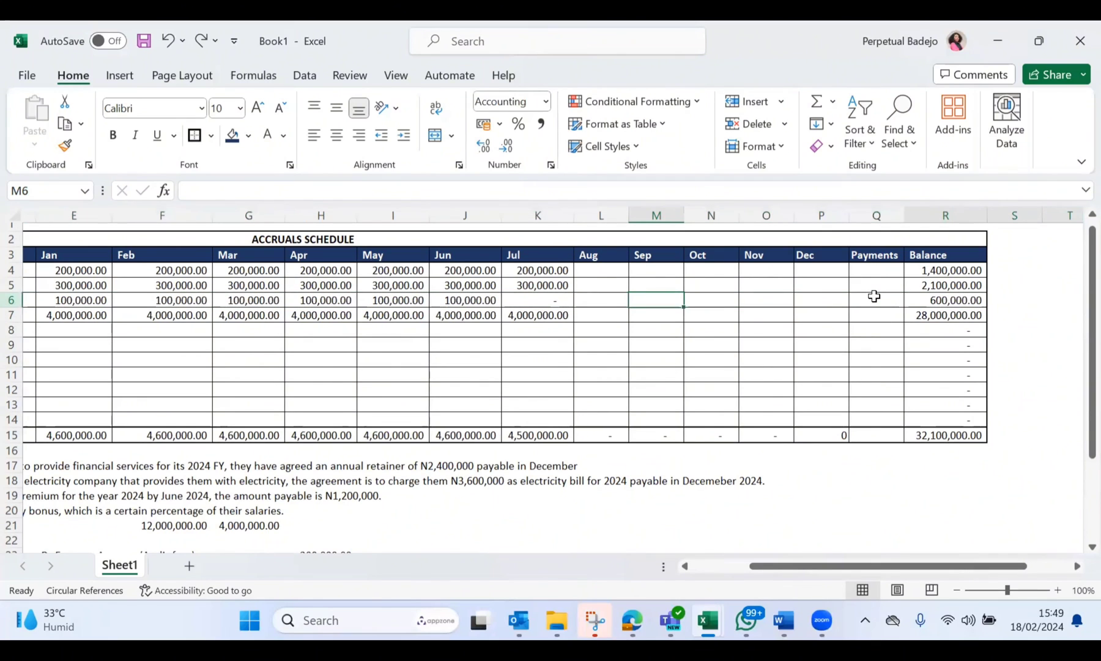
pyautogui.press('Right')
pyautogui.press('Right')
pyautogui.press('Right')
pyautogui.press('Right')
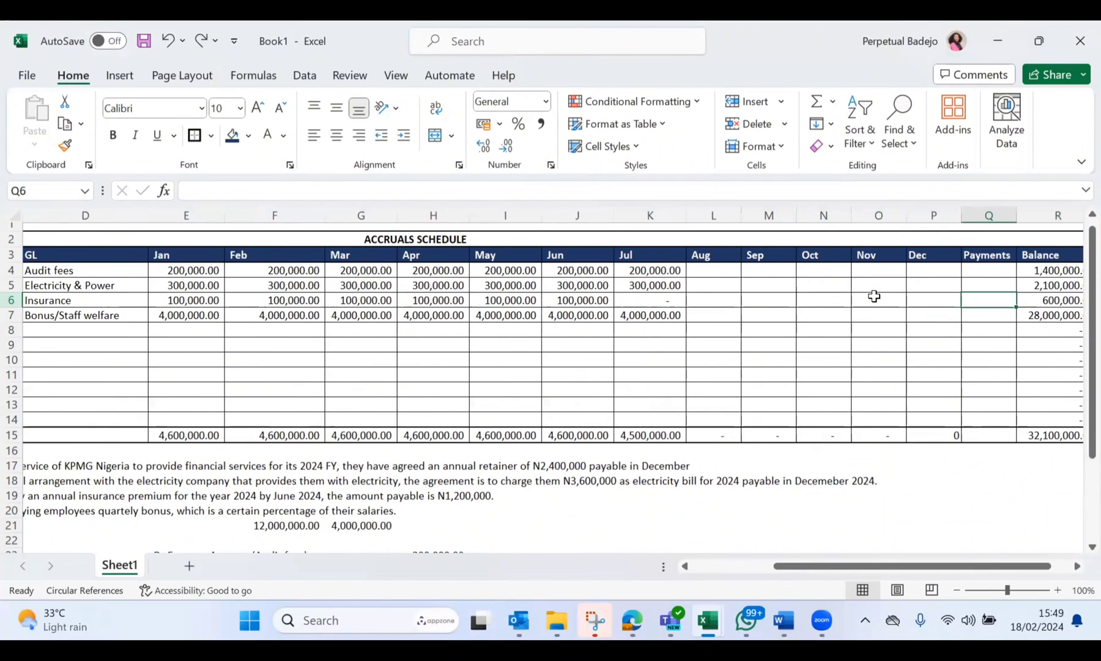
pyautogui.write('600000')
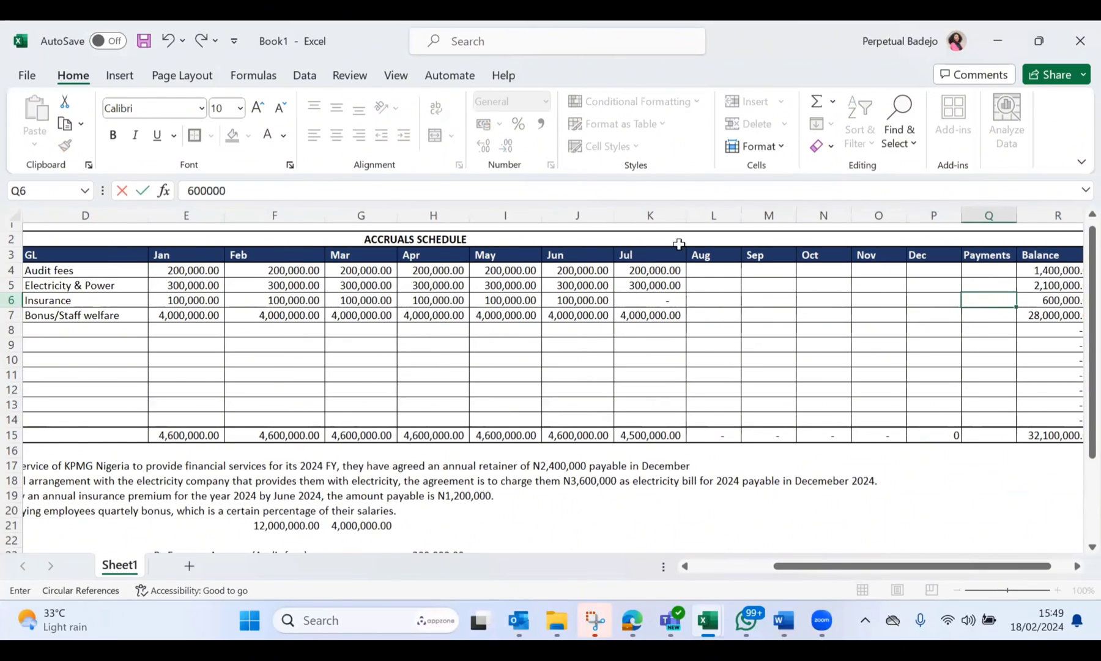
pyautogui.press('Return')
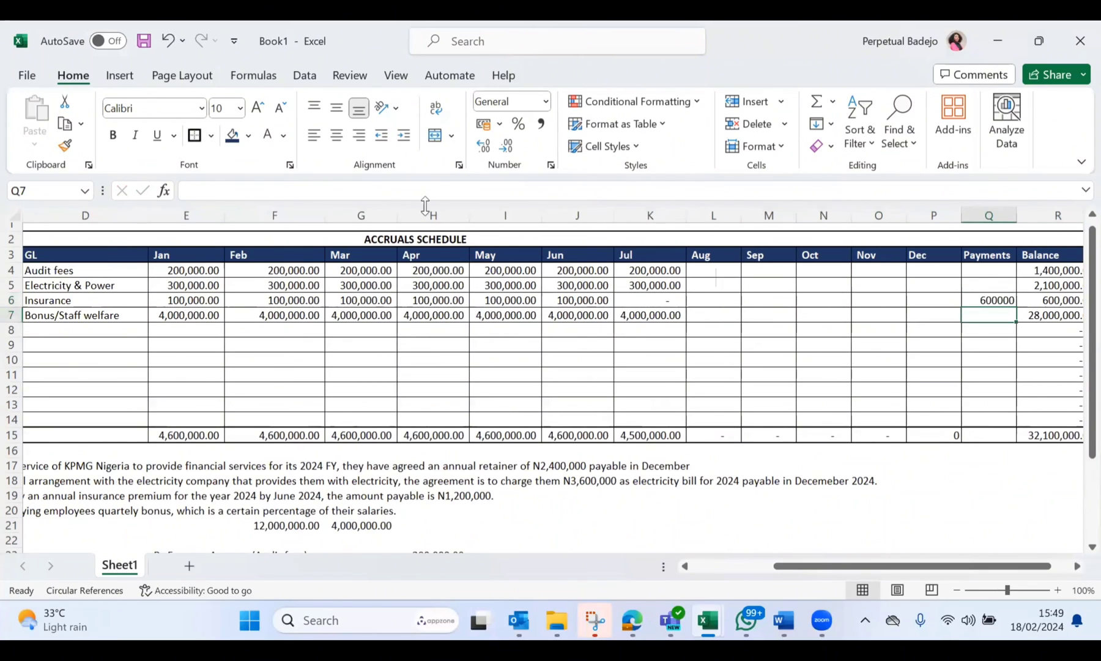
# Step: Make AIICO Insurance's payment in Q6 negative so that it reads -600000
pyautogui.click(989, 297)
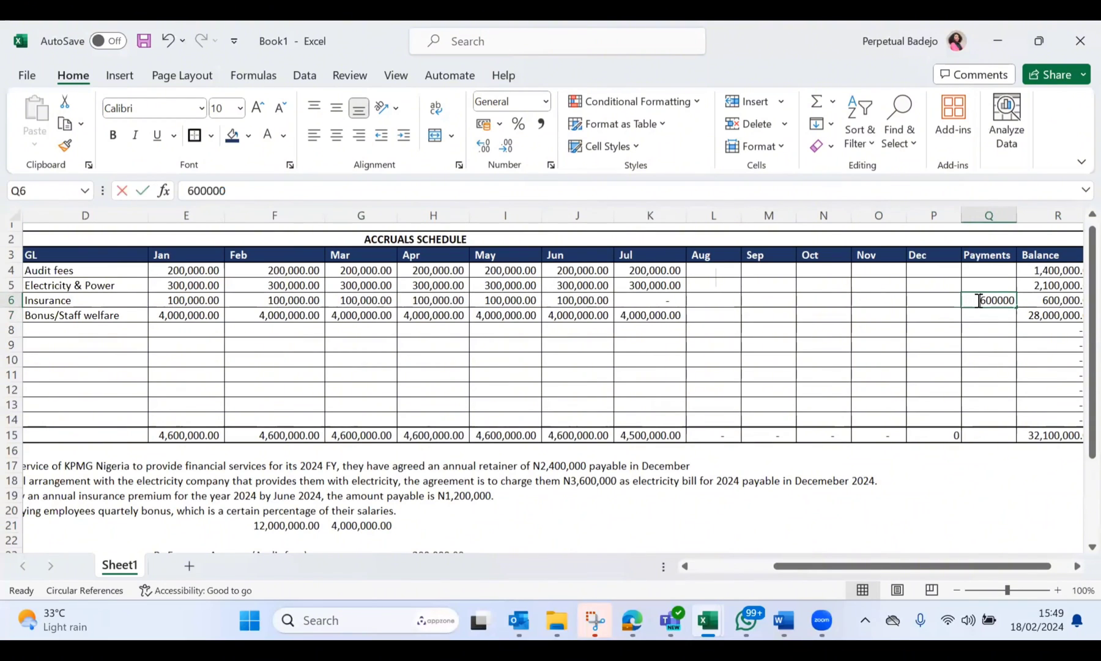
pyautogui.doubleClick(979, 300)
pyautogui.write('-')
pyautogui.press('Return')
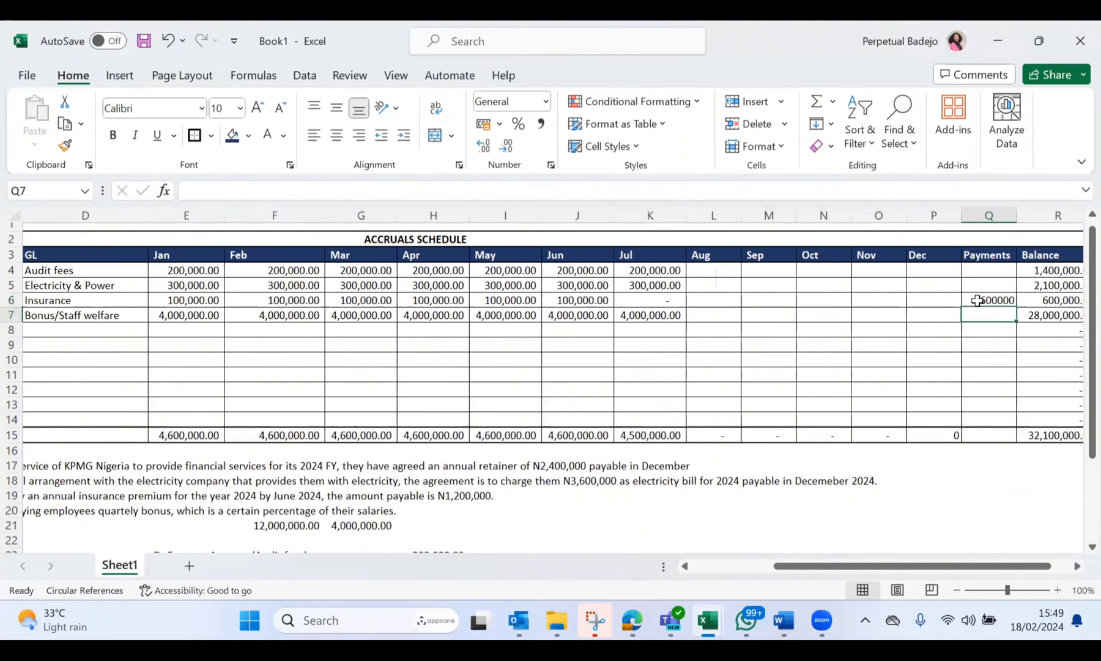
# Step: Extend AIICO Insurance's balance formula in R6 to include the Payments column, as =SUM(E6:Q6)
pyautogui.hscroll(3, 1015, 303)
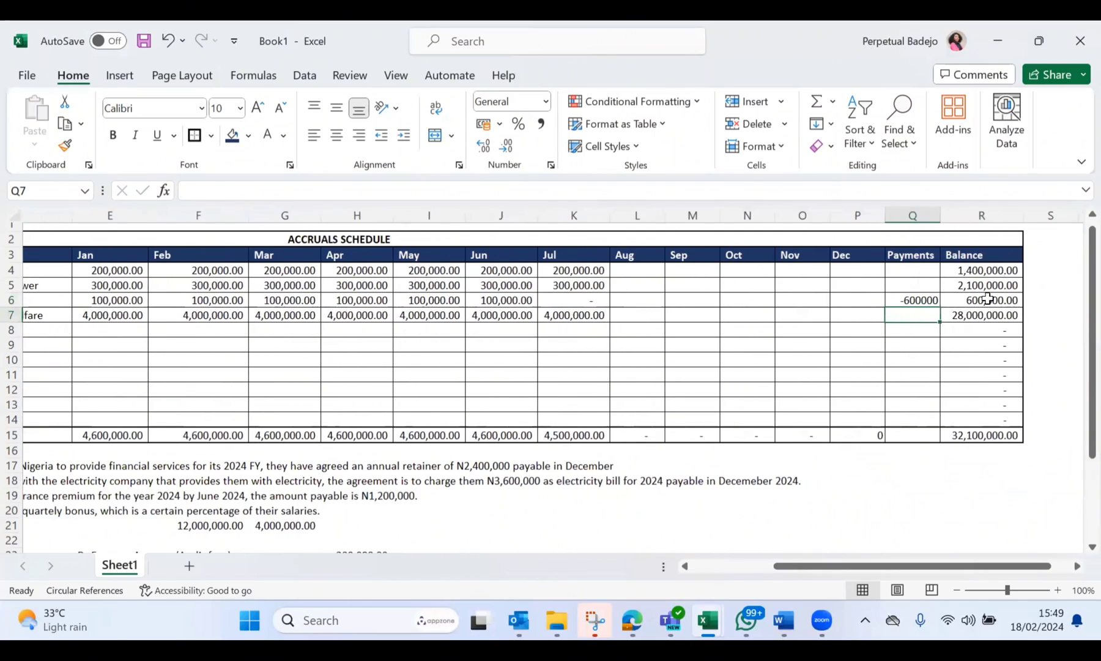
pyautogui.doubleClick(986, 299)
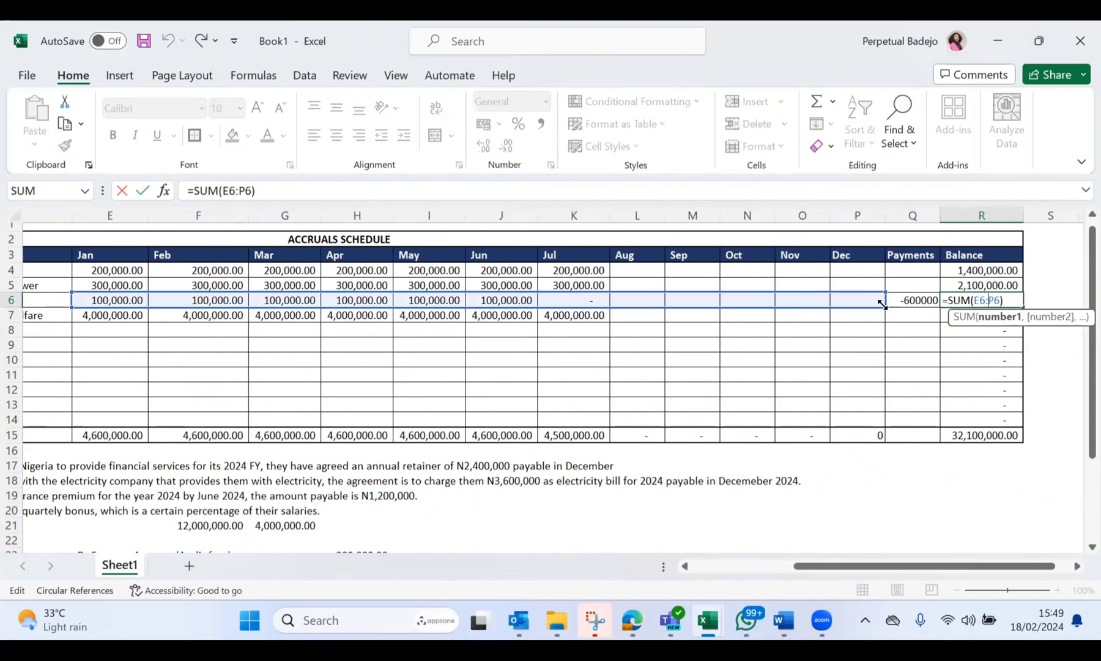
pyautogui.moveTo(920, 303); pyautogui.dragTo(924, 306)
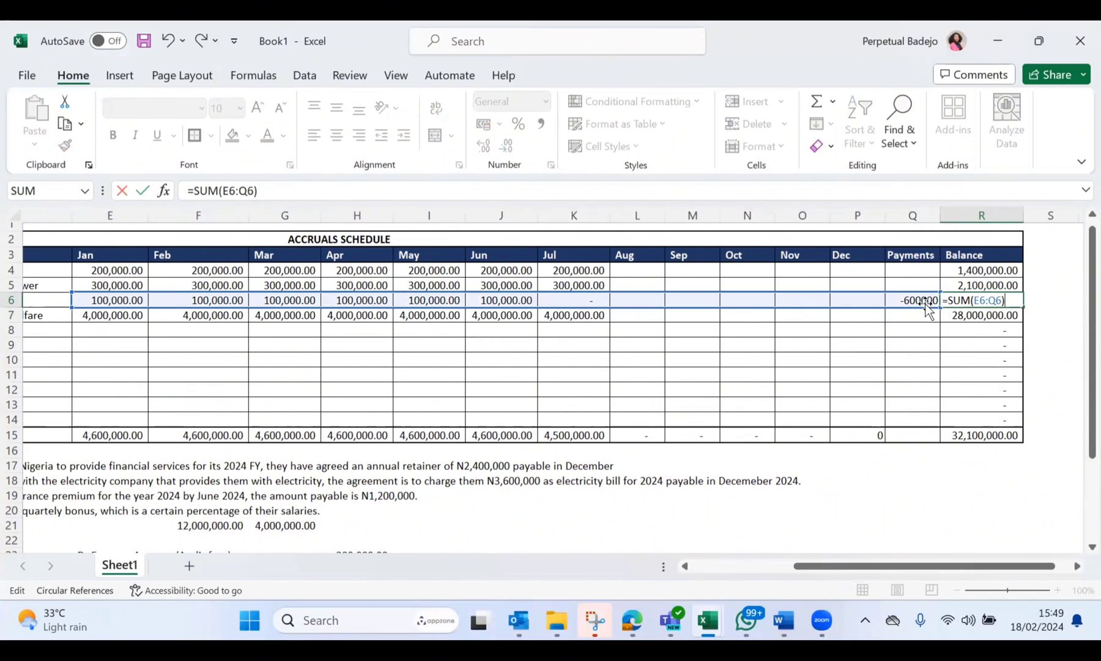
pyautogui.press('Return')
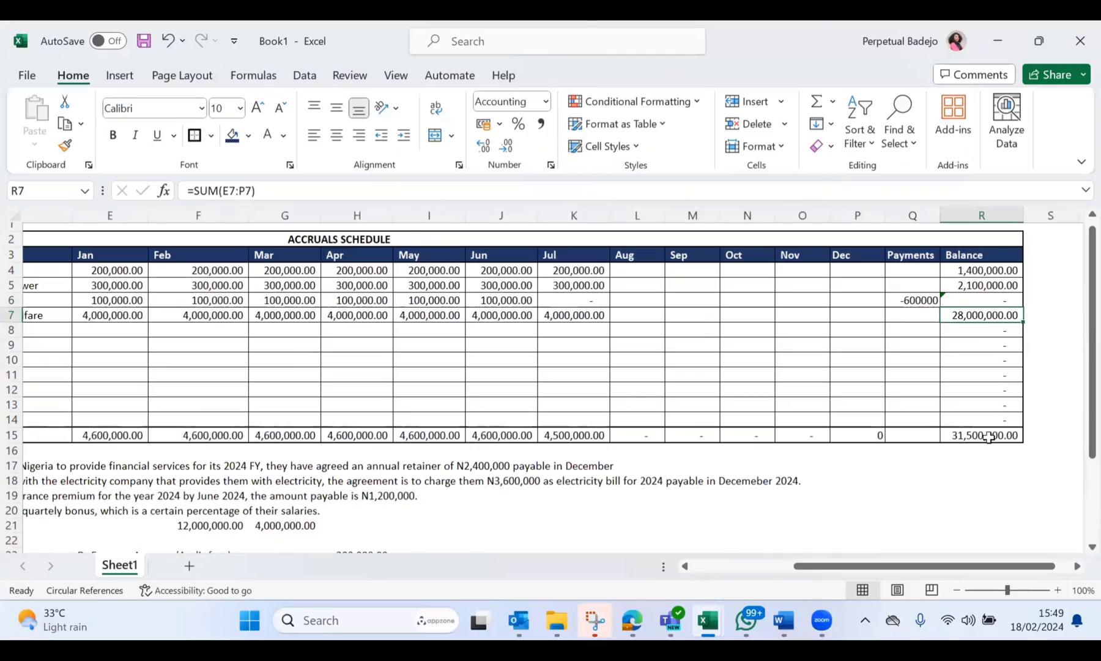
# Step: Check the total balance formula in R15 against the January to July totals and the AIICO Insurance payment in Q6
pyautogui.doubleClick(989, 437)
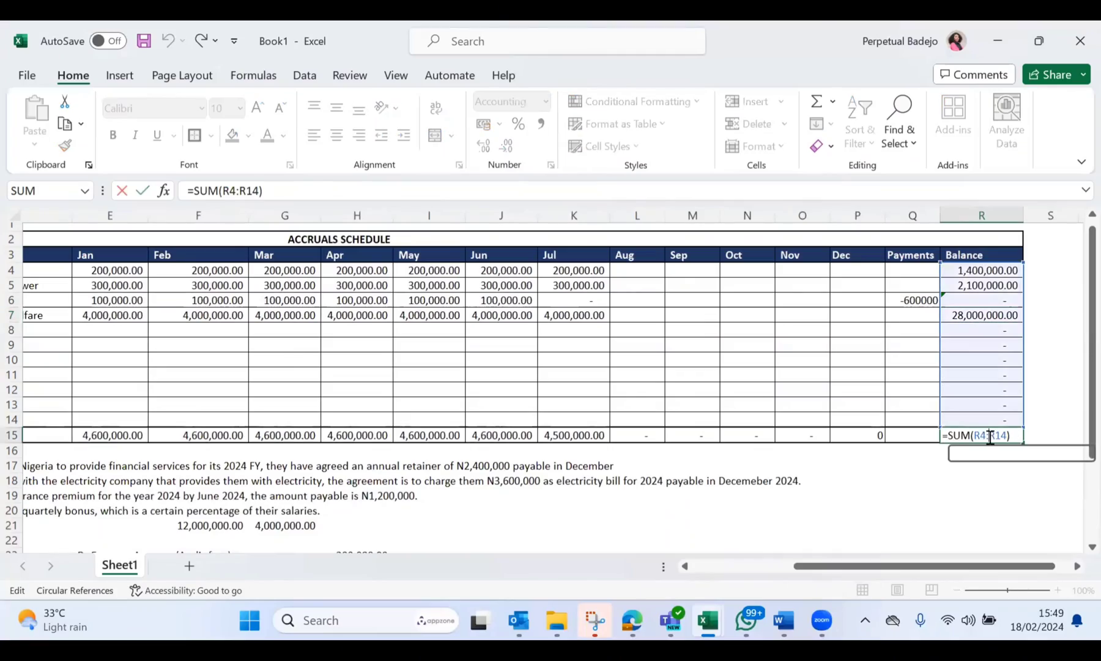
pyautogui.press('Escape')
pyautogui.hscroll(-1, 877, 416)
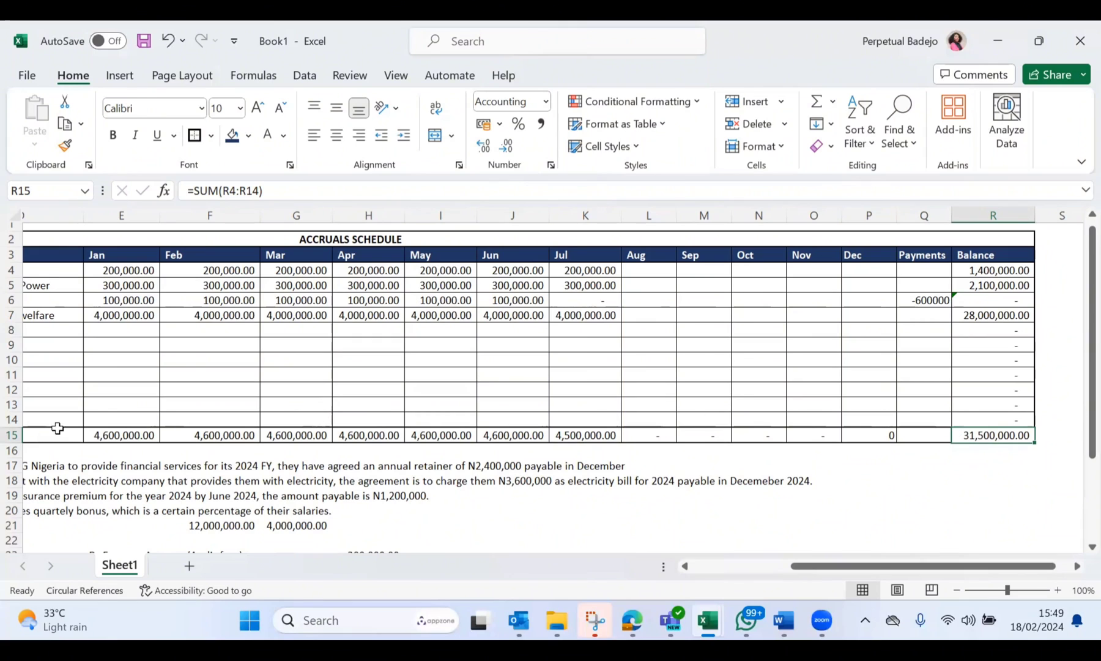
pyautogui.moveTo(104, 433); pyautogui.dragTo(599, 434)
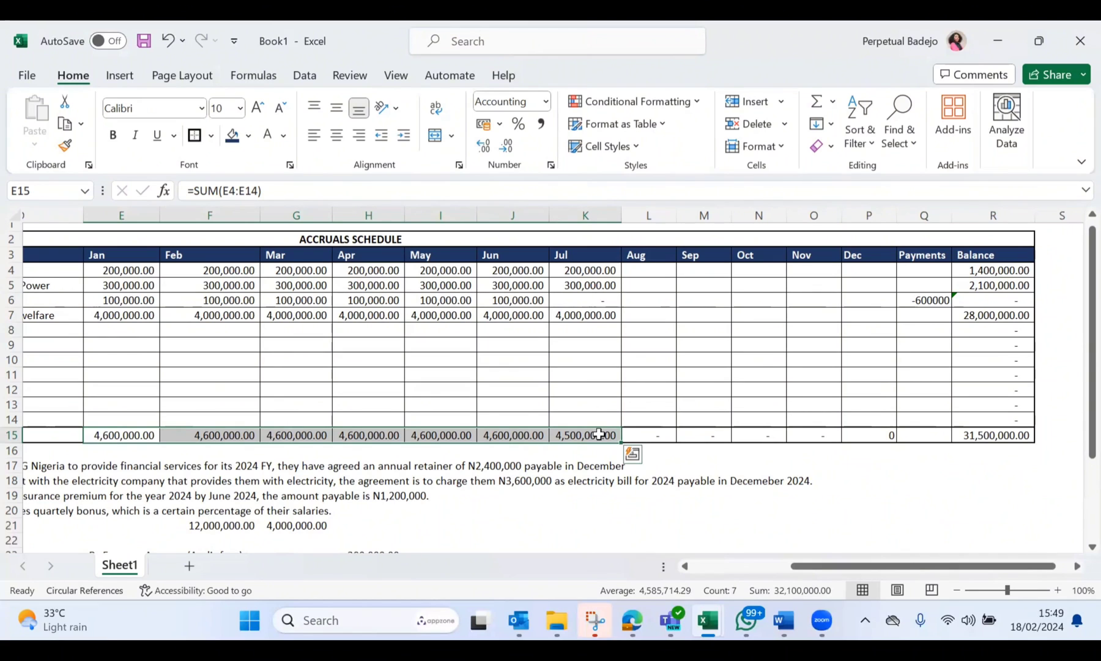
pyautogui.click(916, 301)
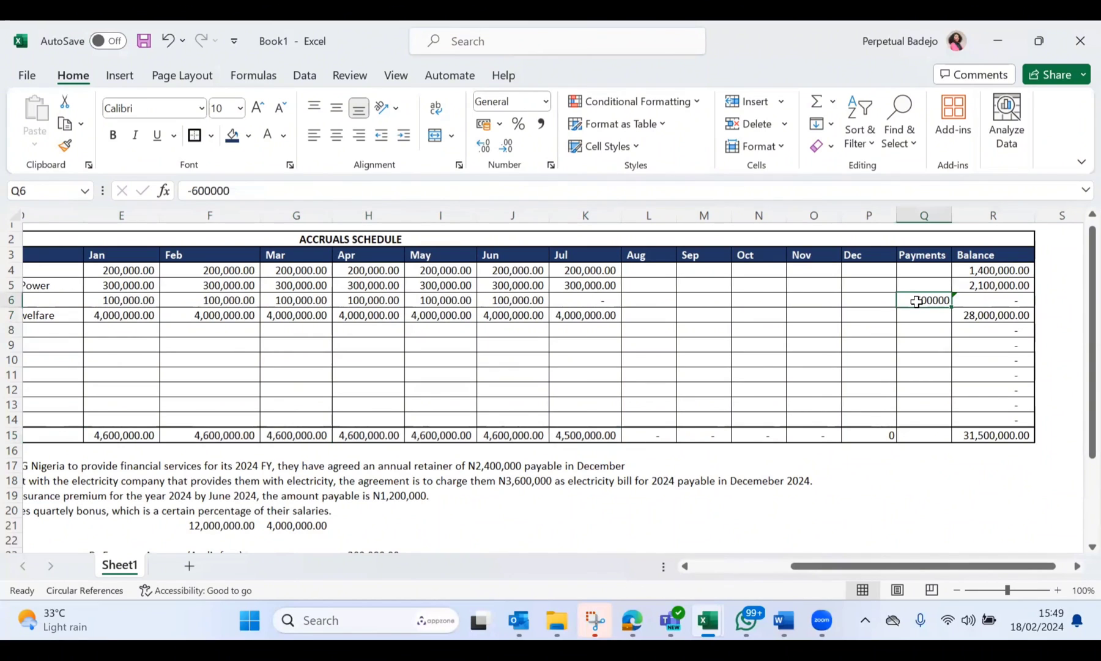
pyautogui.click(994, 433)
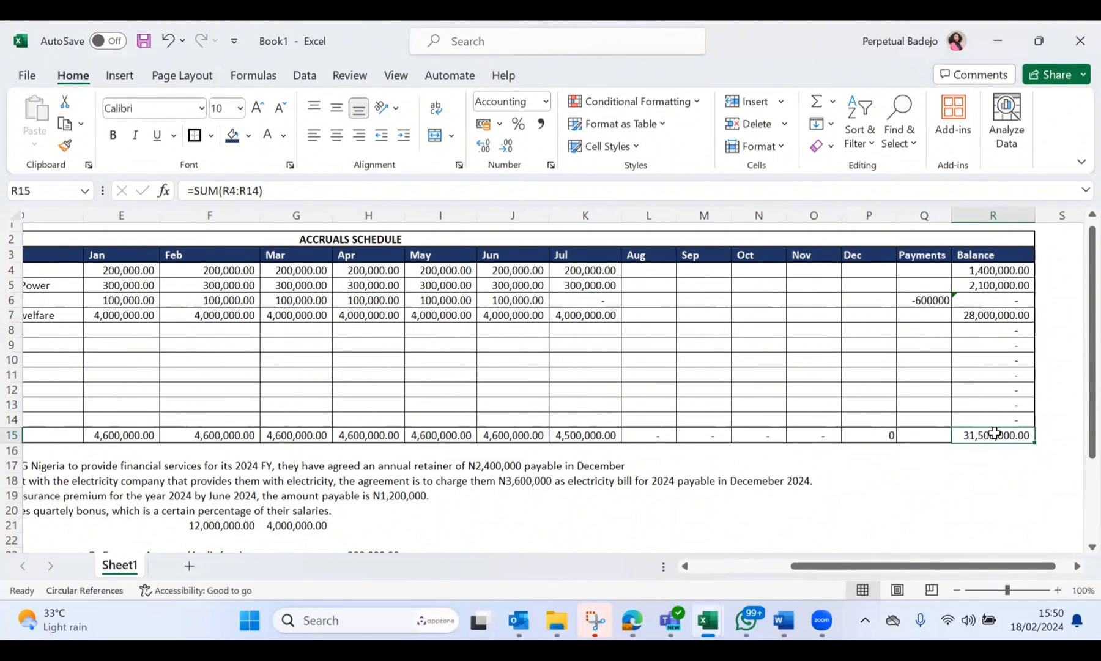
# Step: Review the Payments entry in Q6 alongside the accruals schedule and the journal entries below it
pyautogui.scroll(-3, 994, 433)
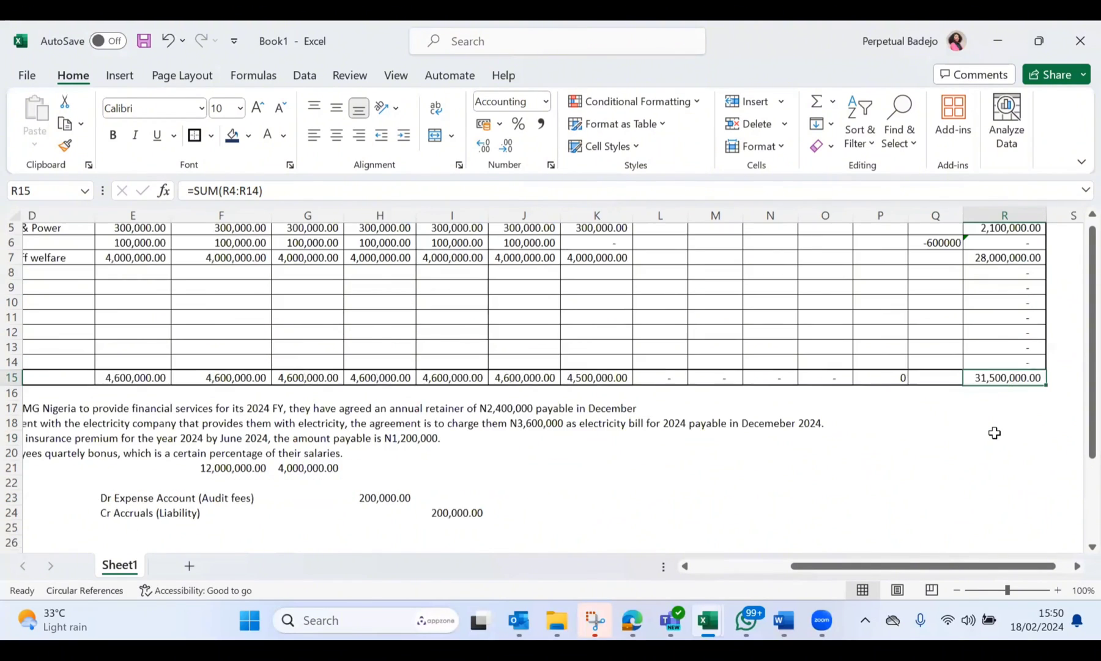
pyautogui.scroll(1, 994, 433)
pyautogui.scroll(1, 994, 433)
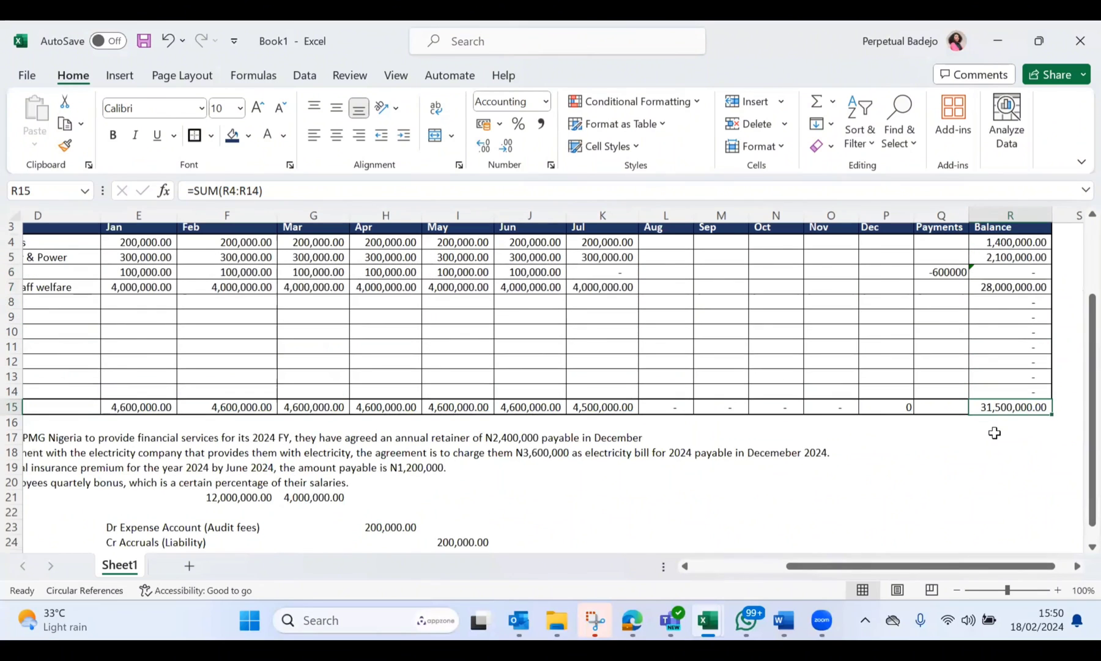
pyautogui.click(940, 271)
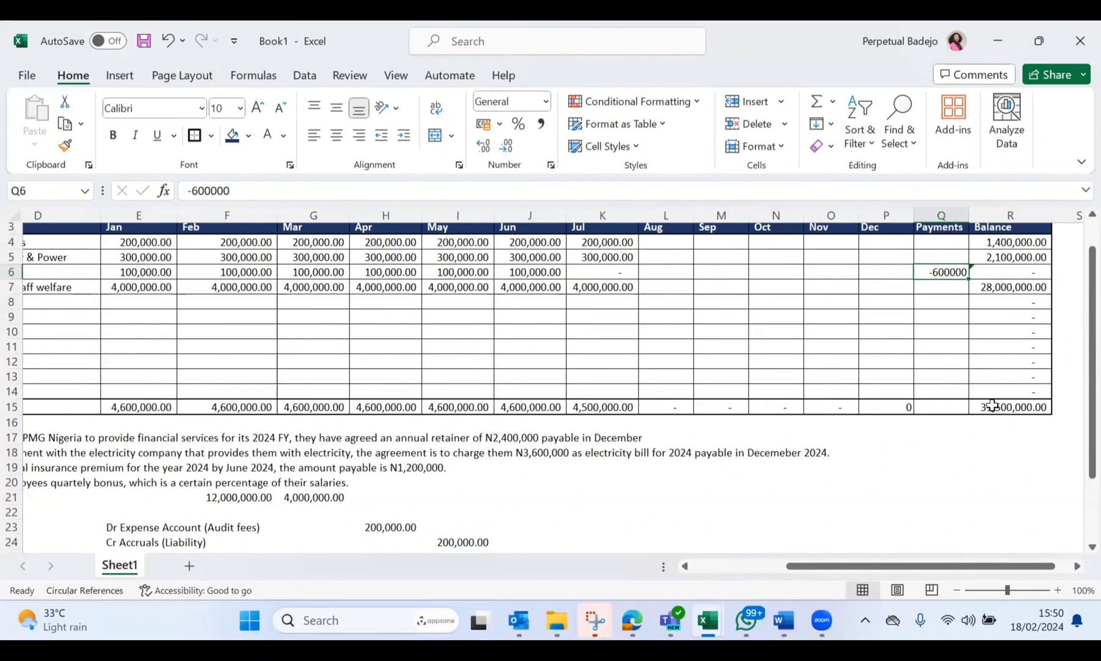
pyautogui.scroll(1, 992, 402)
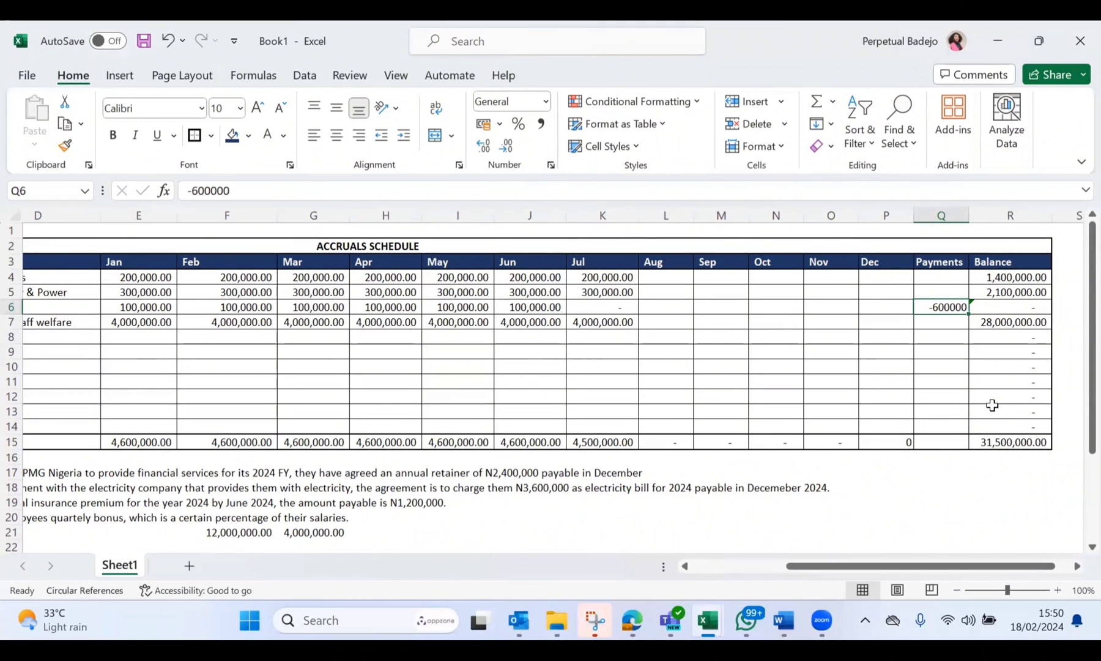
pyautogui.scroll(-6, 992, 405)
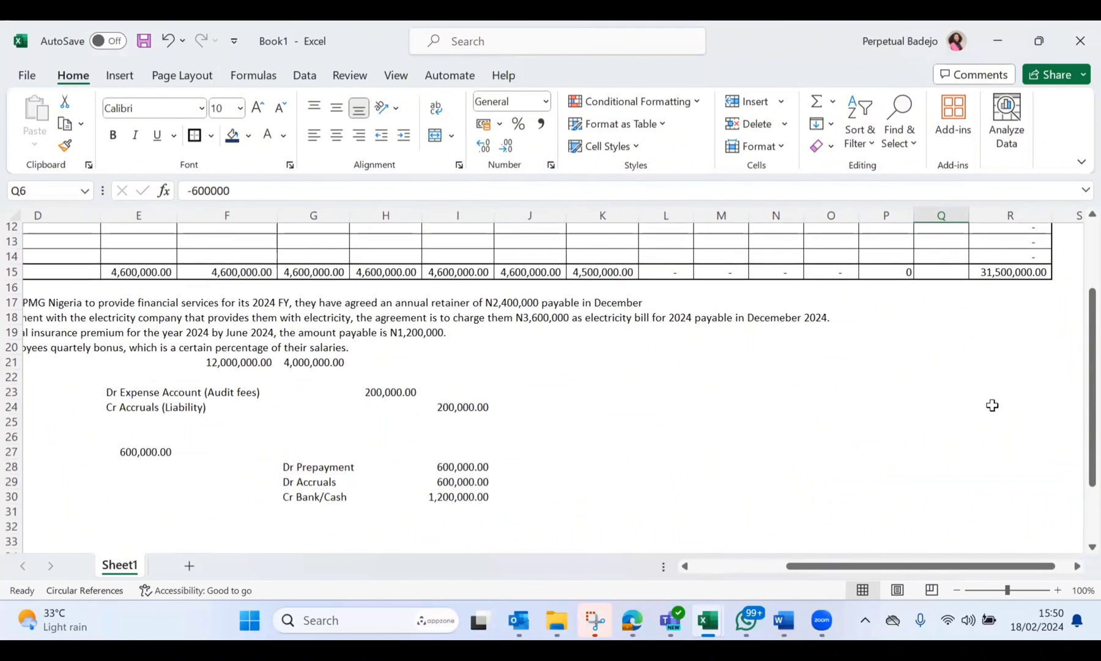
pyautogui.scroll(3, 992, 405)
pyautogui.scroll(4, 992, 405)
pyautogui.hscroll(-1, 991, 405)
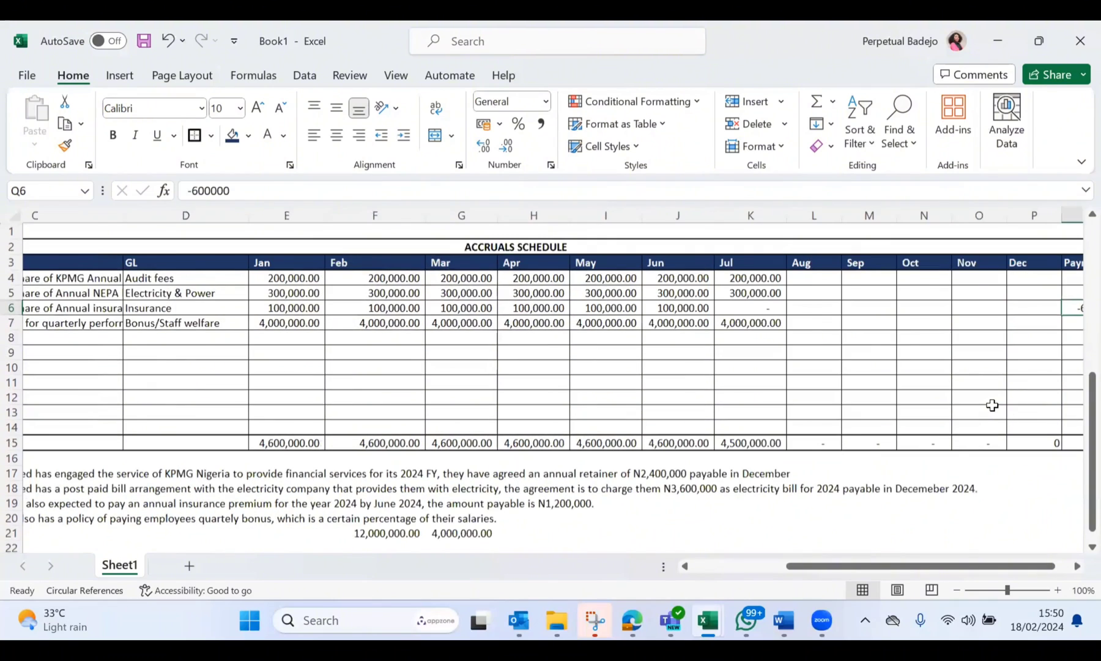
pyautogui.hscroll(-2, 992, 405)
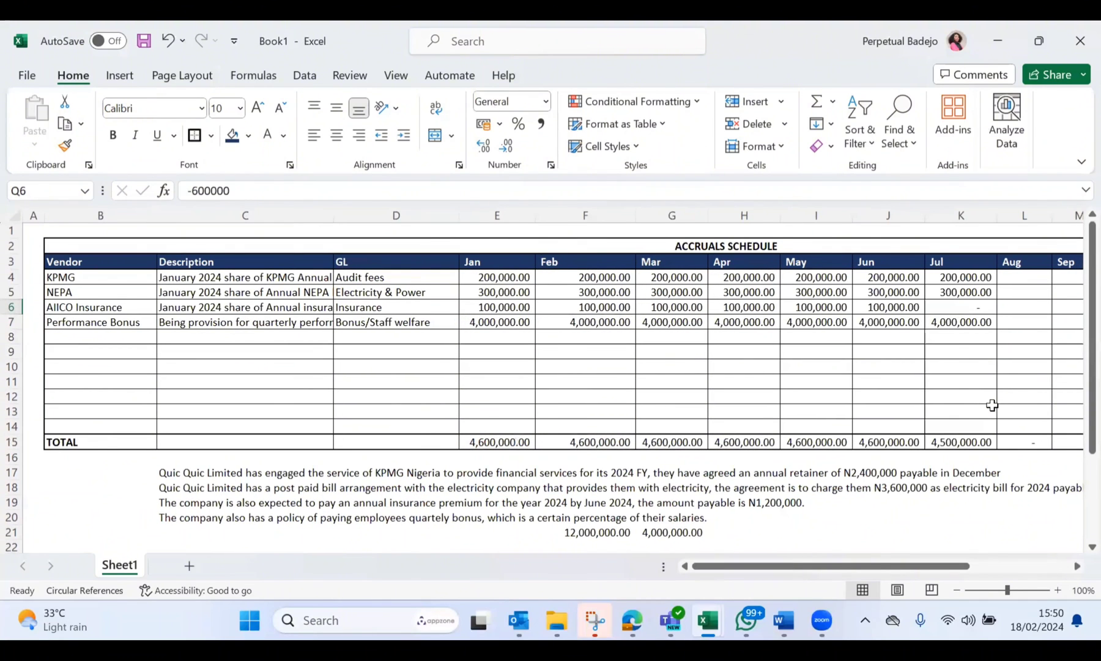
pyautogui.hscroll(1, 991, 405)
pyautogui.hscroll(-1, 930, 418)
# Step: Start a monthly expense journal beside the existing entries with Dr Exp in K25 and 100000 in L25
pyautogui.scroll(-4, 930, 418)
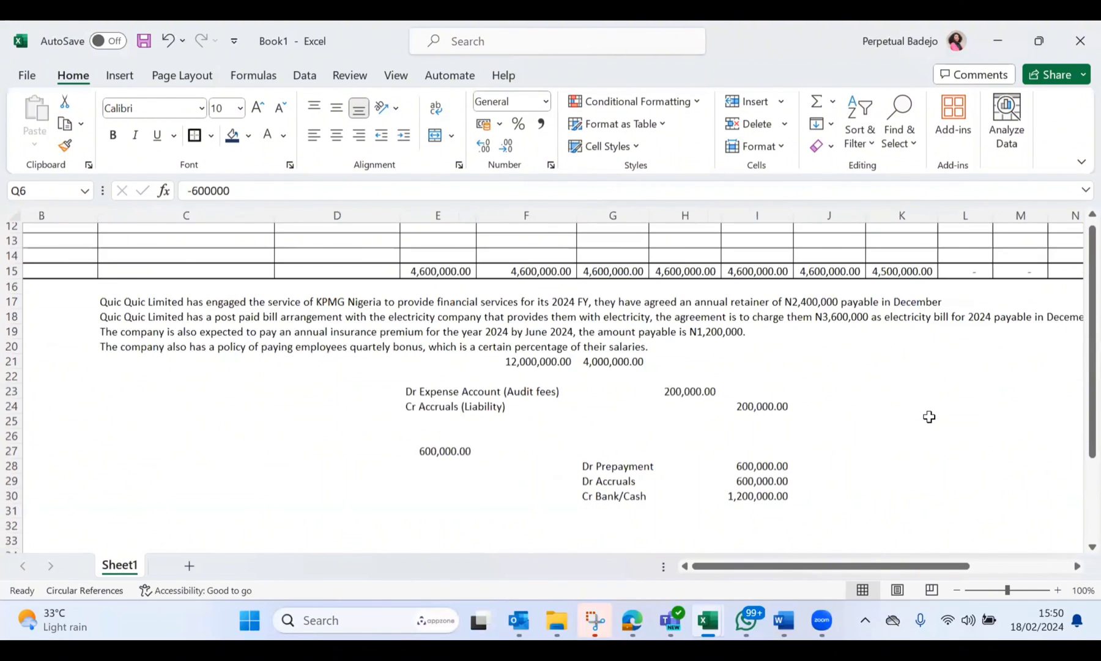
pyautogui.scroll(-1, 848, 372)
pyautogui.hscroll(1, 848, 371)
pyautogui.click(848, 372)
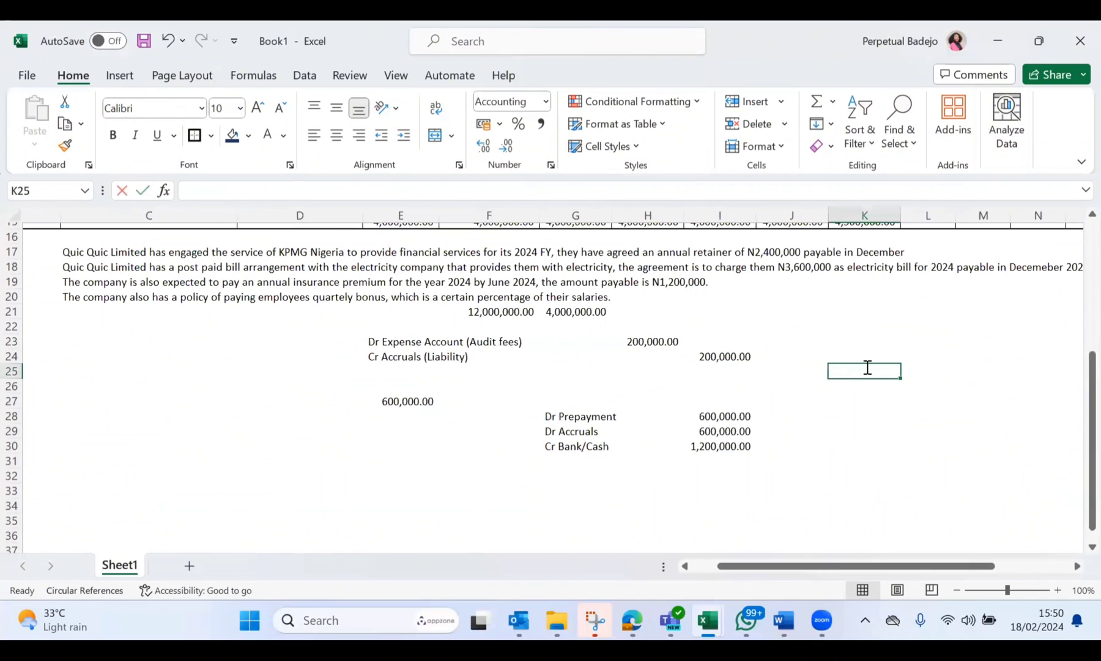
pyautogui.write('Dr E')
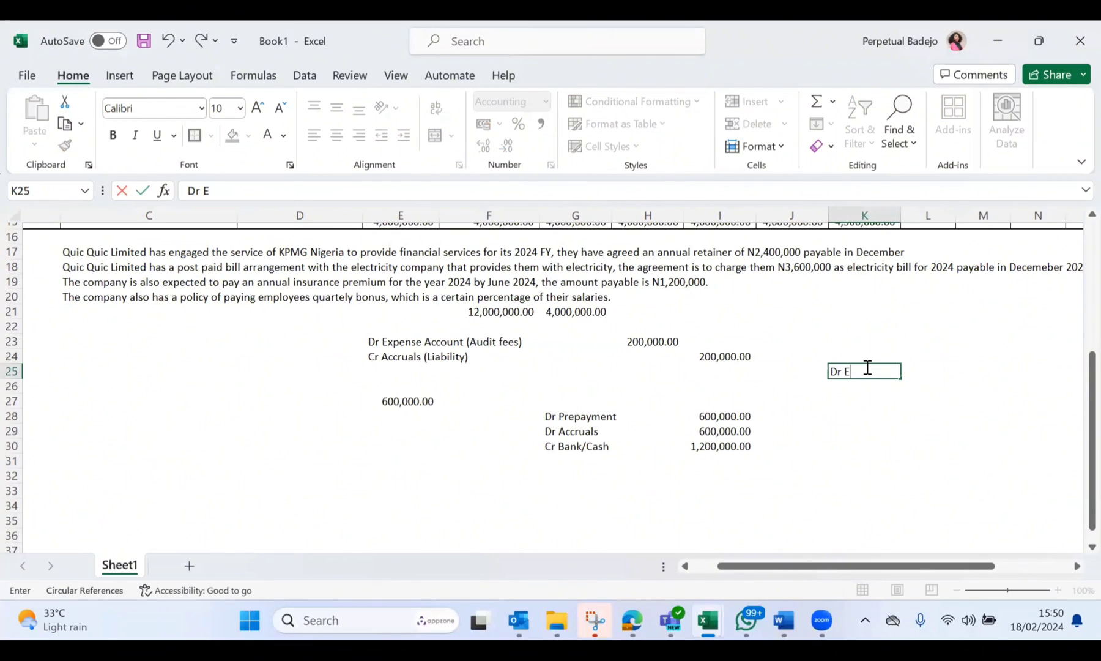
pyautogui.write('xp')
pyautogui.click(914, 374)
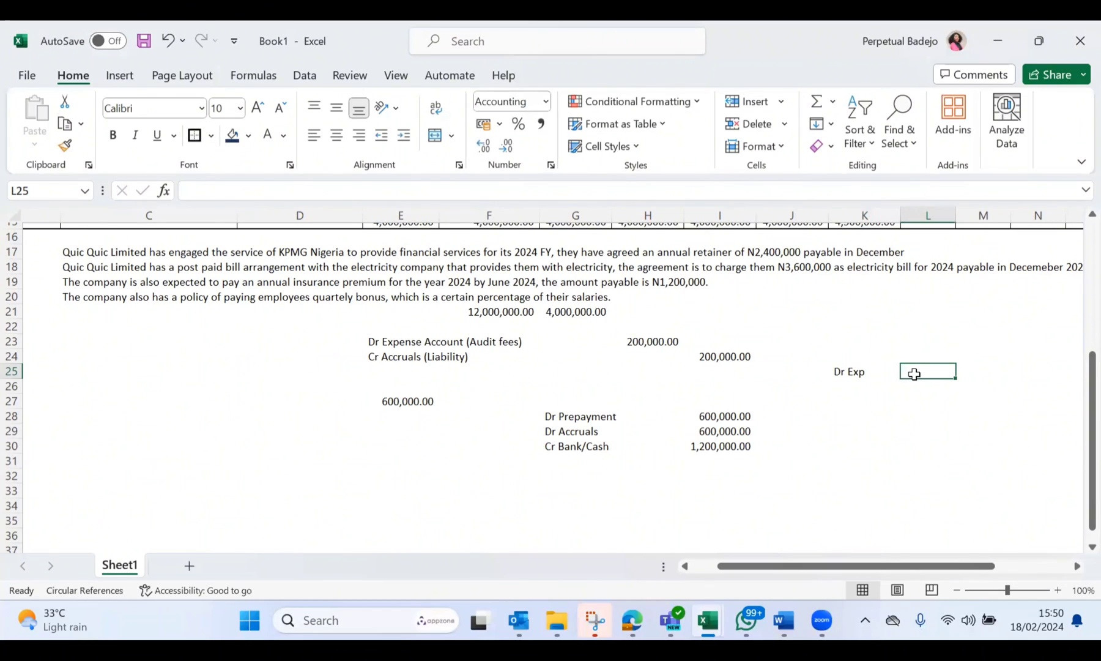
pyautogui.write('100000')
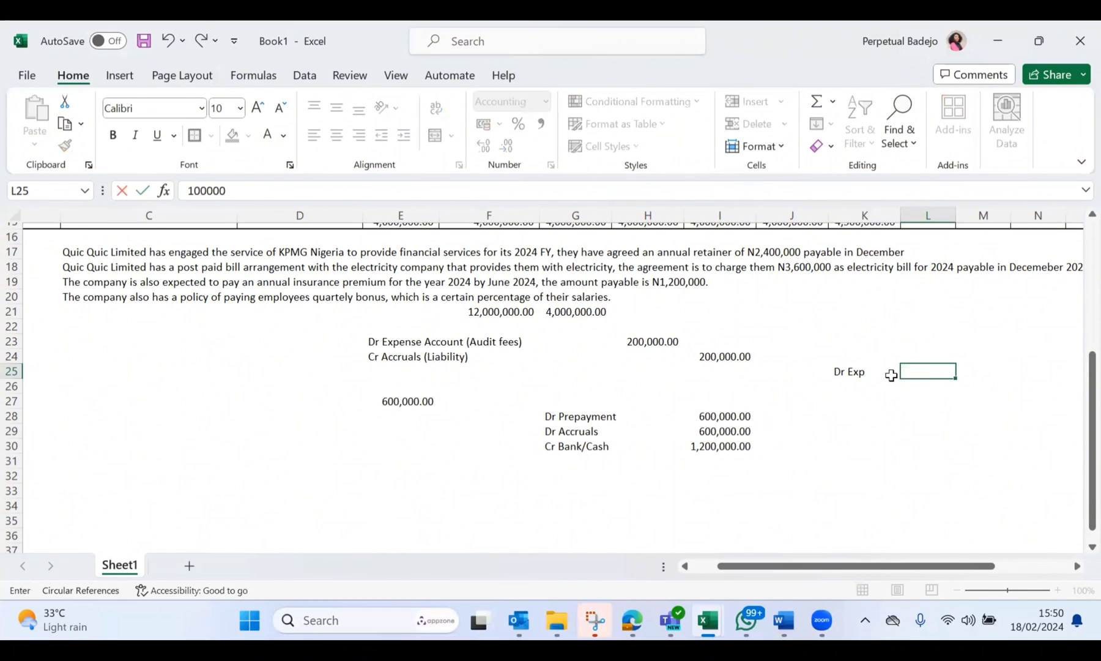
pyautogui.press('Return')
# Step: Complete the monthly expense journal with Cr Prepayment in K26 and 100000 in L26
pyautogui.click(855, 388)
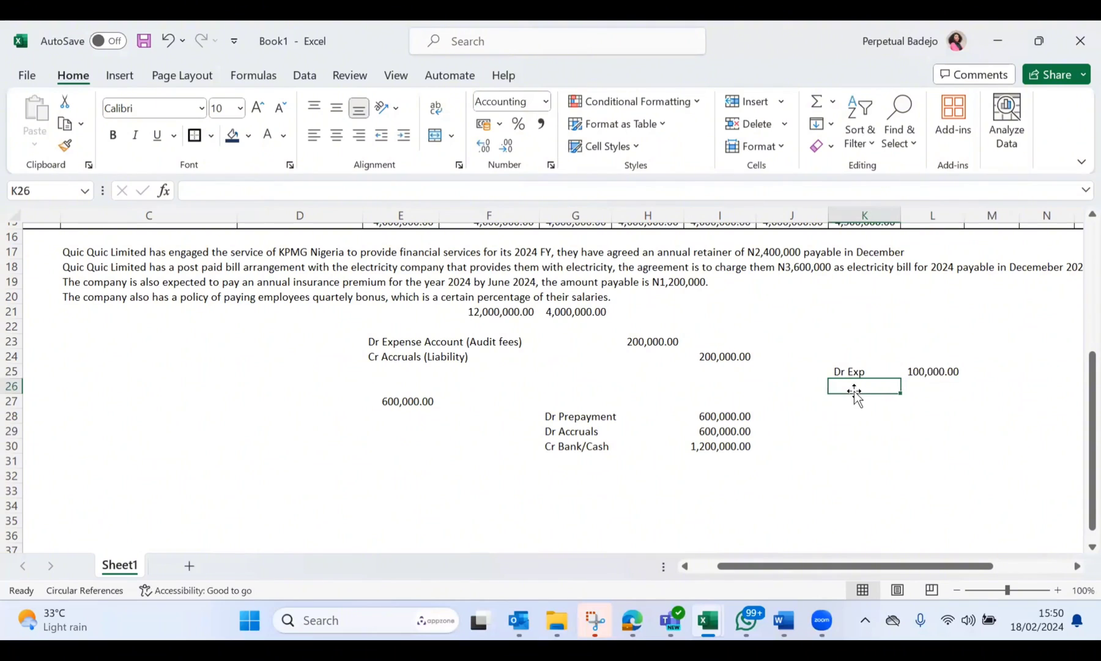
pyautogui.write('Cr Prep')
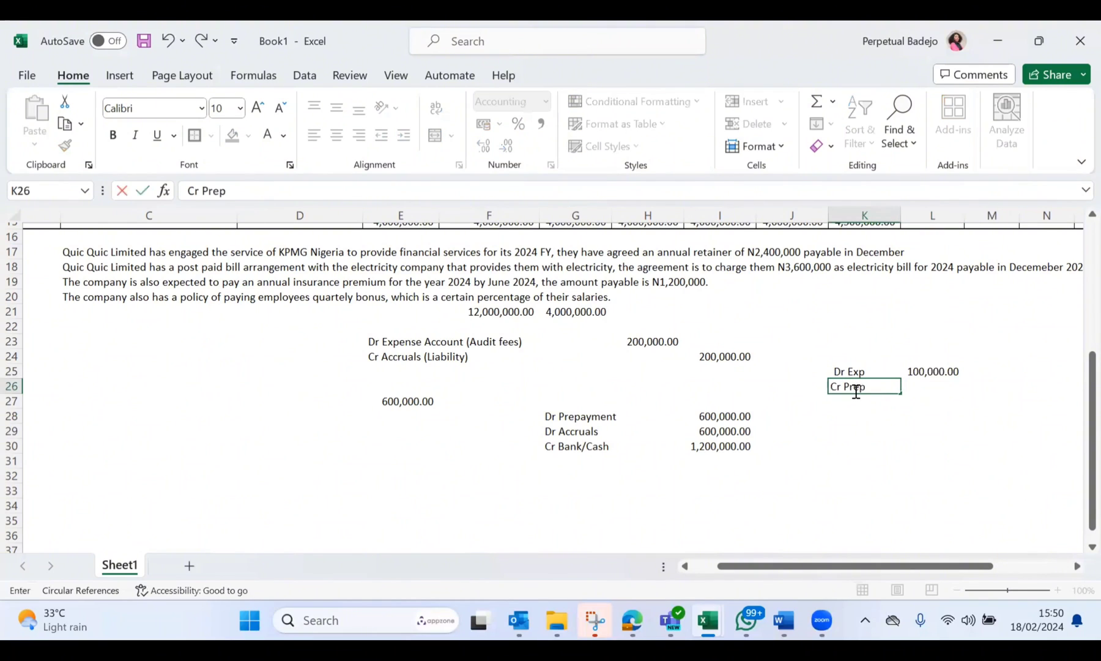
pyautogui.write('ayment')
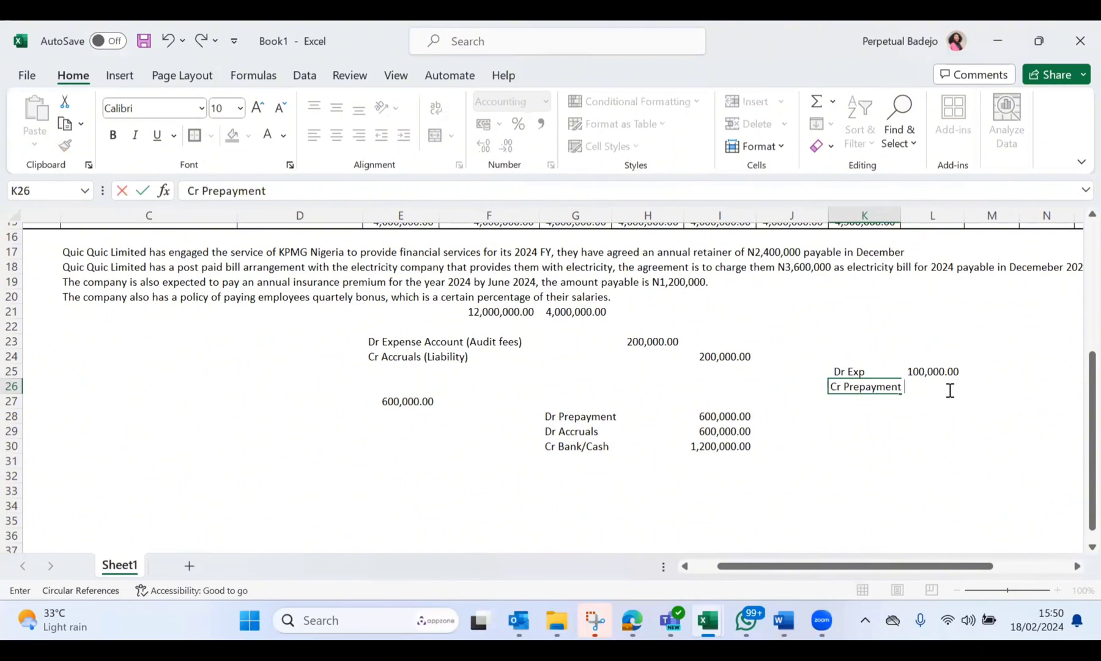
pyautogui.press('F2')
pyautogui.click(924, 422)
pyautogui.click(931, 386)
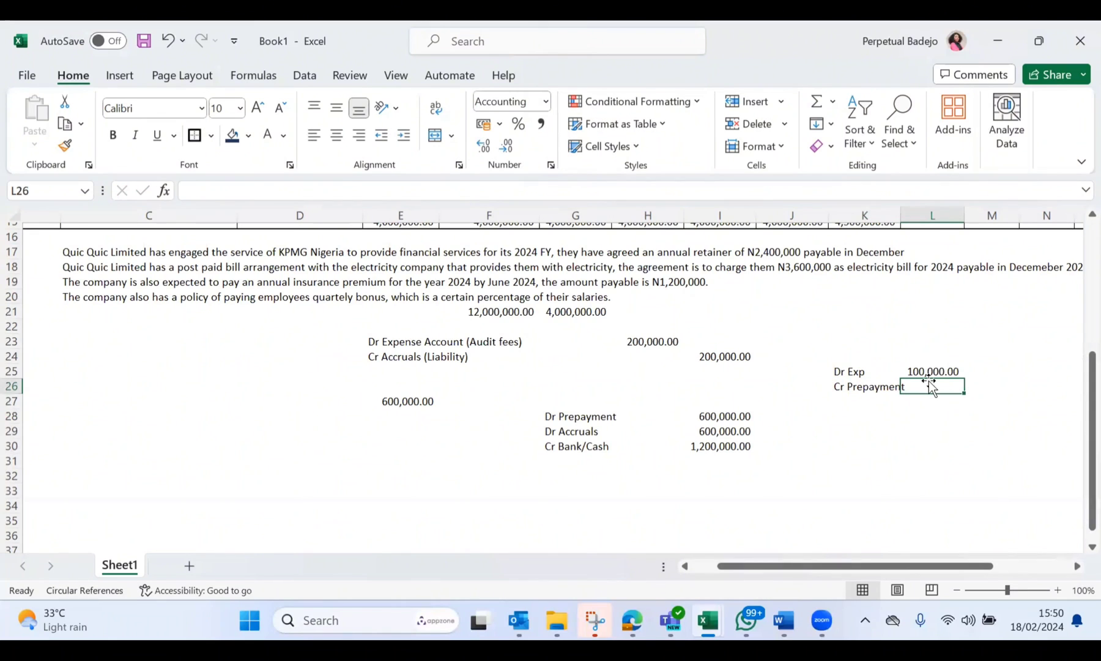
pyautogui.write('100000')
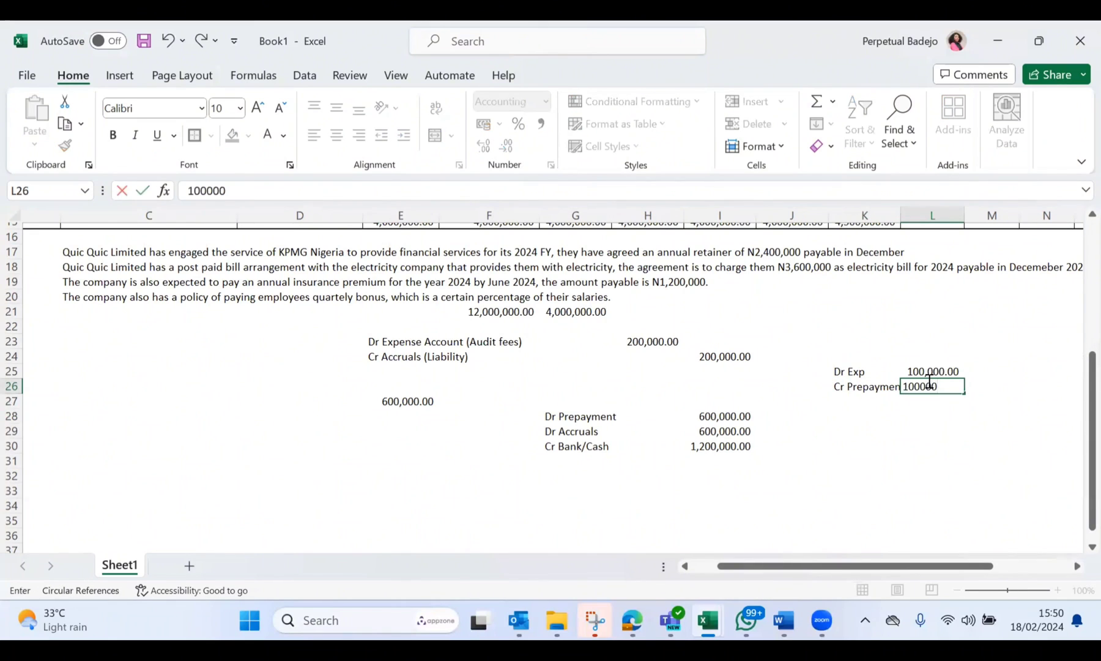
pyautogui.press('Return')
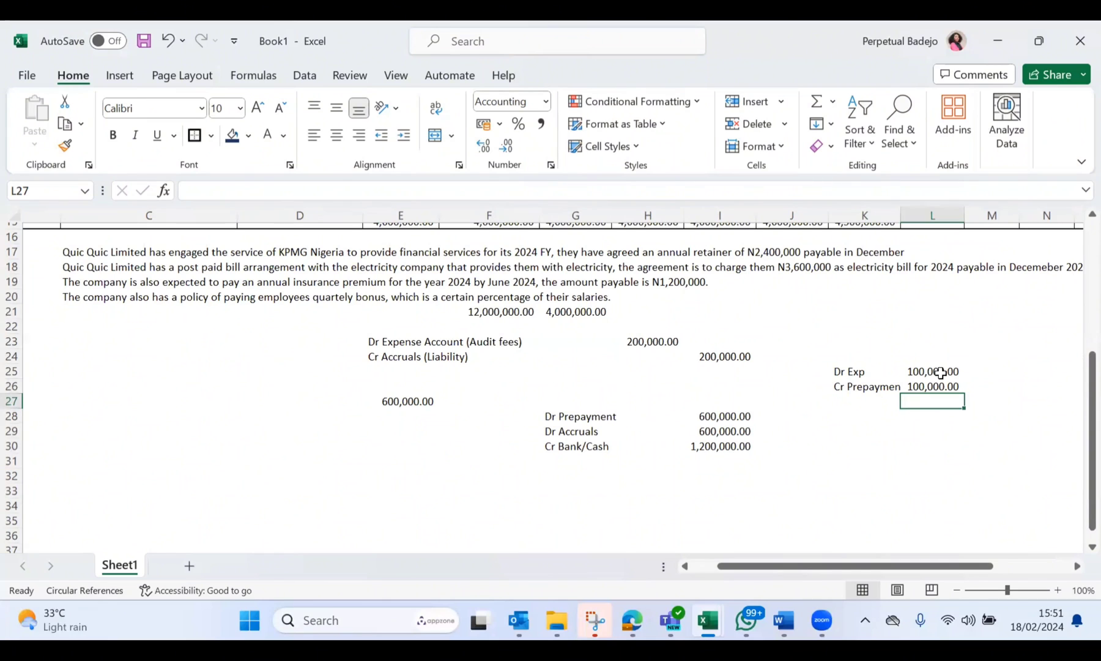
# Step: Review the accruals schedule across the vendor, GL, monthly, Payments and Balance columns
pyautogui.click(881, 357)
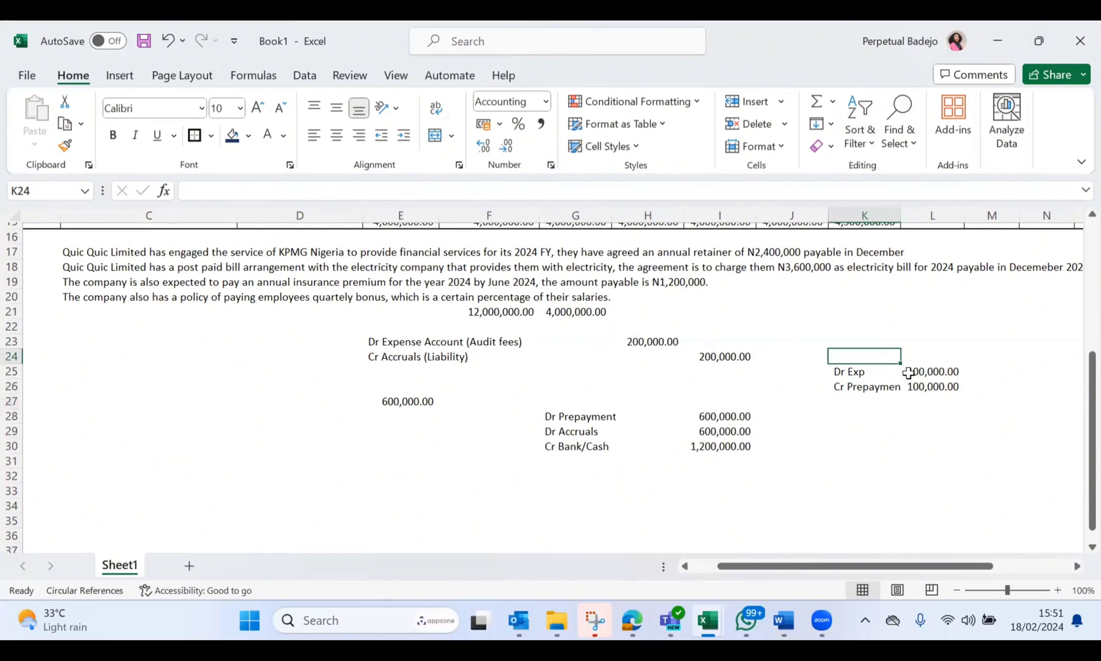
pyautogui.scroll(5, 957, 390)
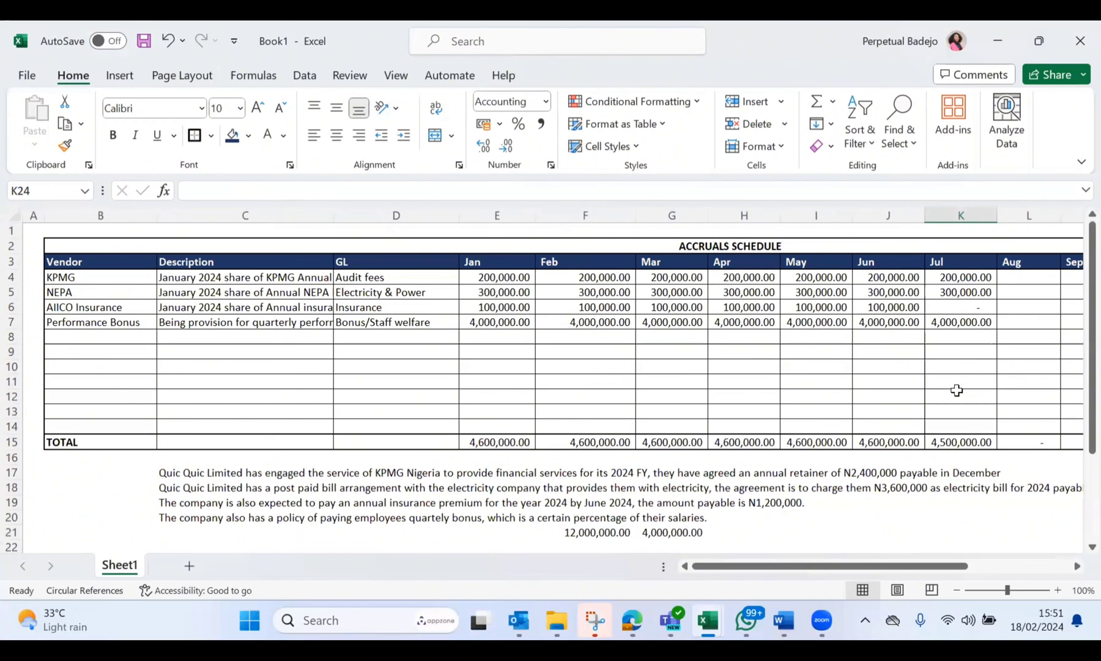
pyautogui.hscroll(3, 957, 390)
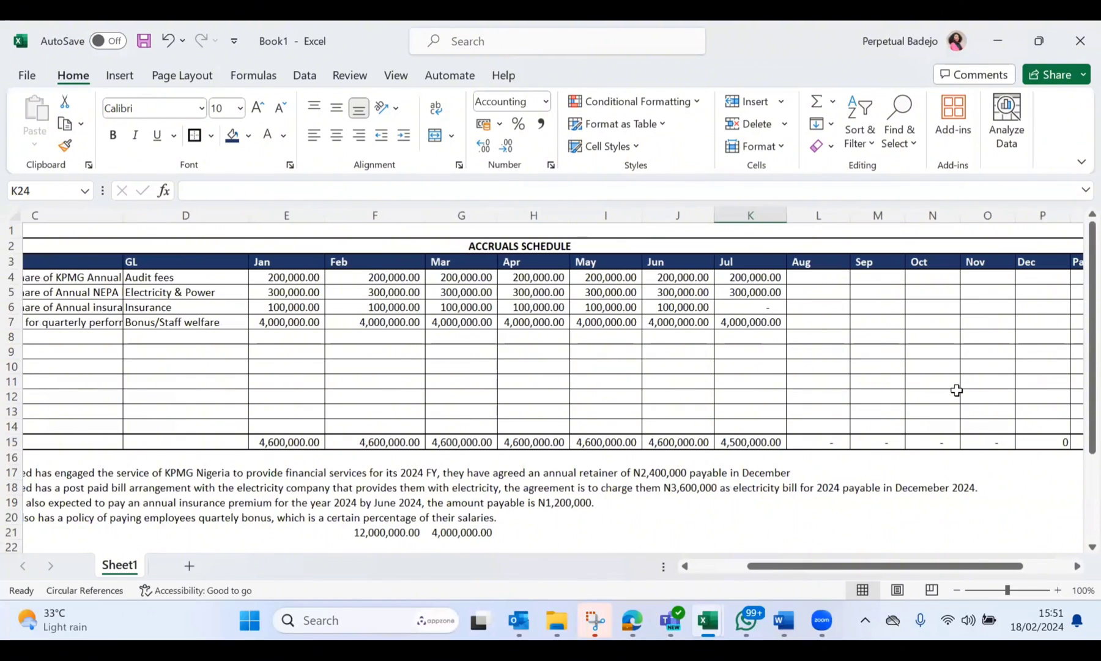
pyautogui.hscroll(-3, 957, 390)
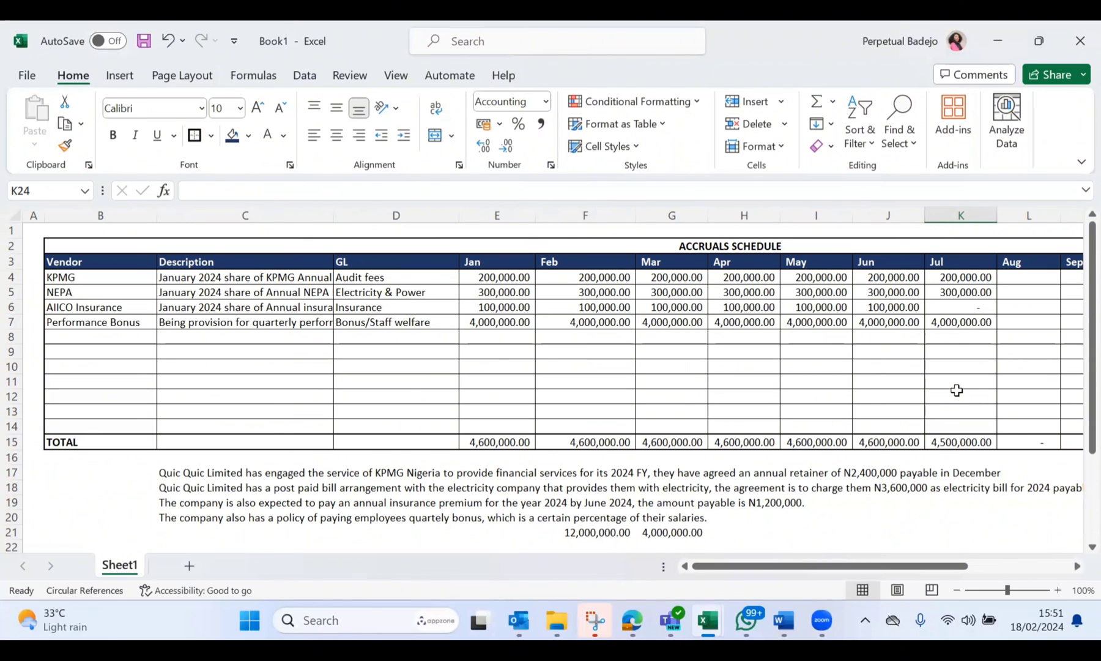
pyautogui.hscroll(2, 957, 389)
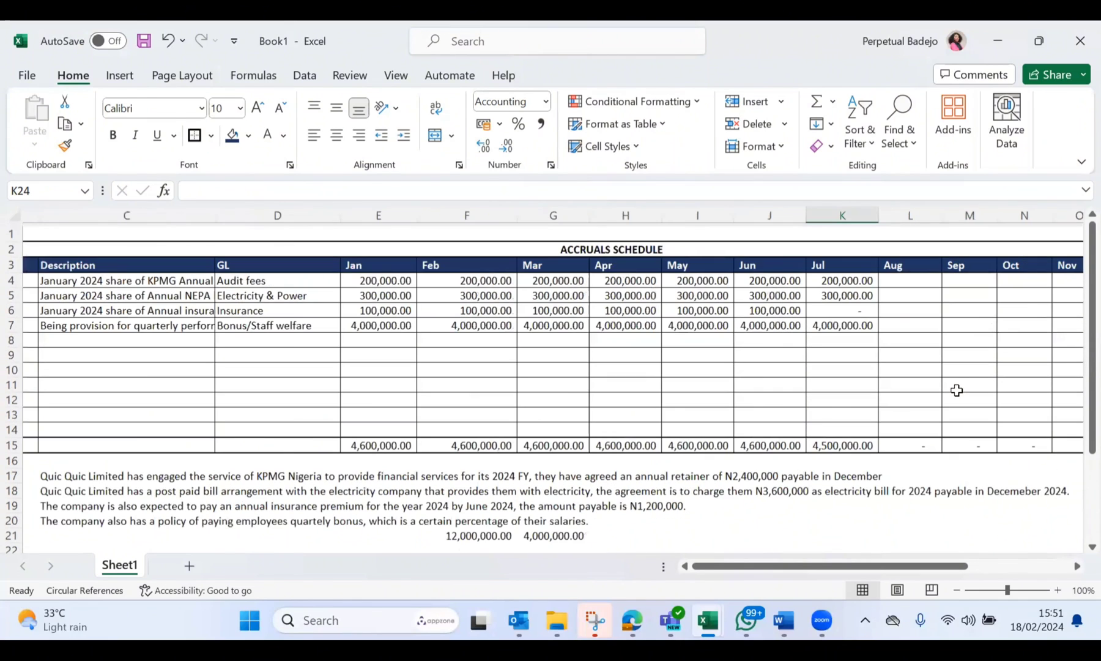
pyautogui.hscroll(3, 957, 390)
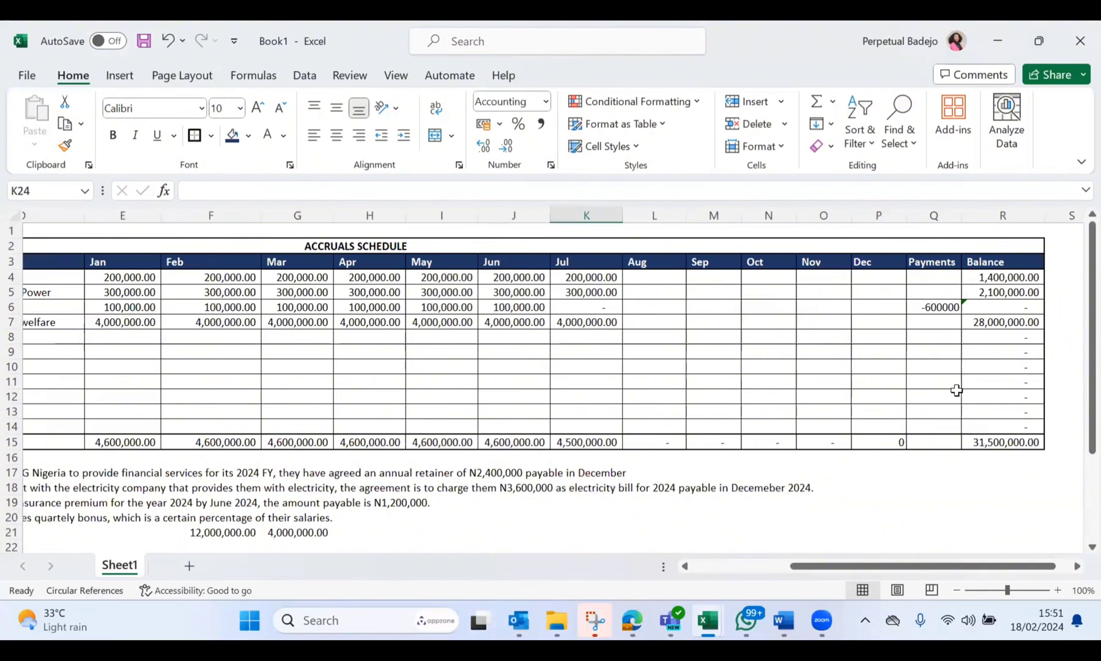
pyautogui.hscroll(-4, 957, 389)
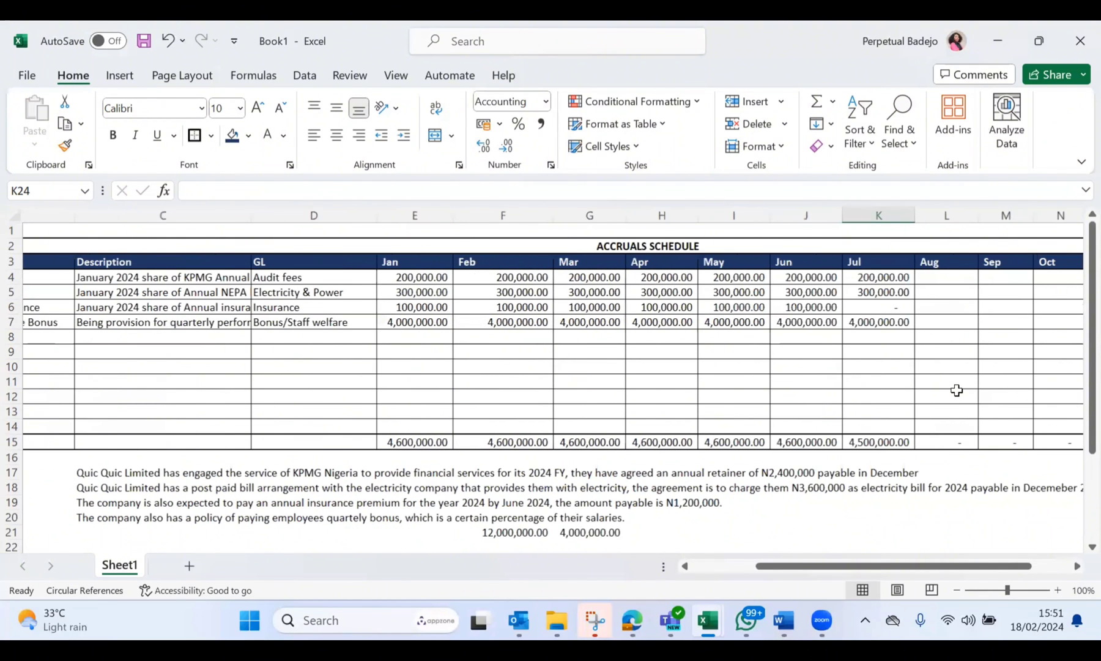
pyautogui.hscroll(-1, 958, 389)
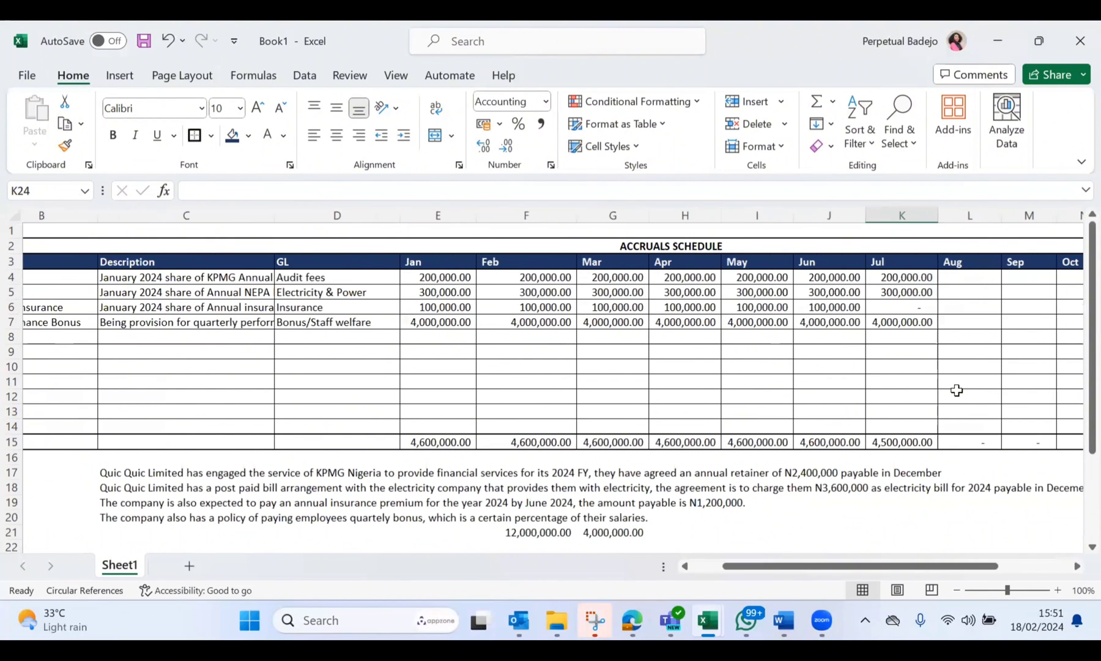
# Step: Save the workbook in the Documents folder on this PC as an Excel Workbook named Accruals Schedule Template
pyautogui.click(17, 74)
pyautogui.click(66, 340)
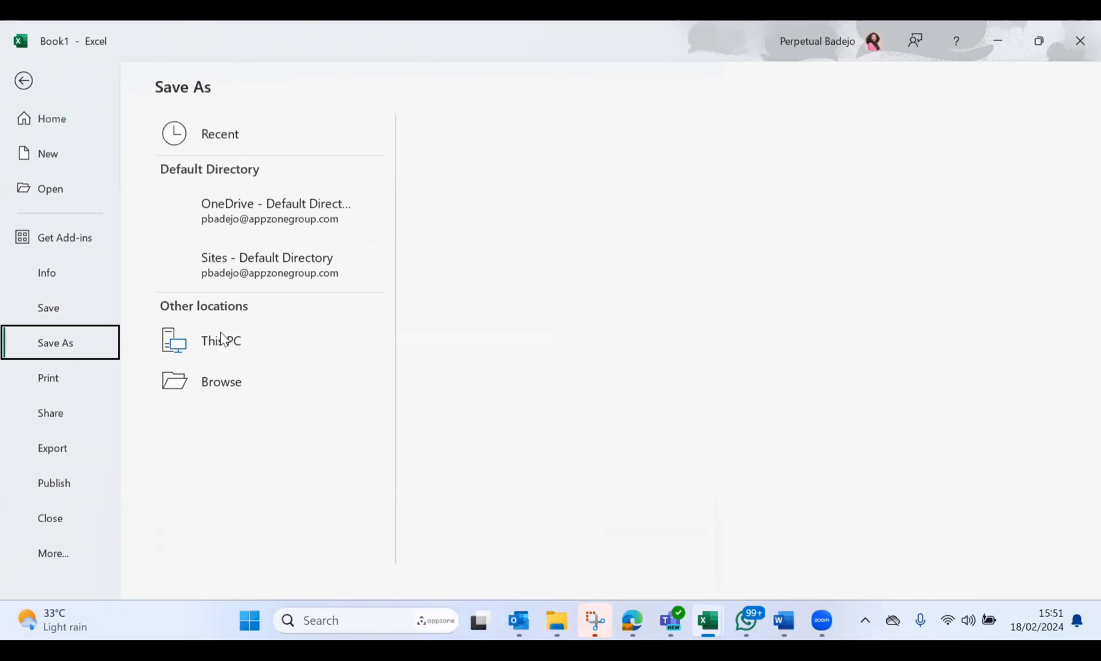
pyautogui.click(256, 339)
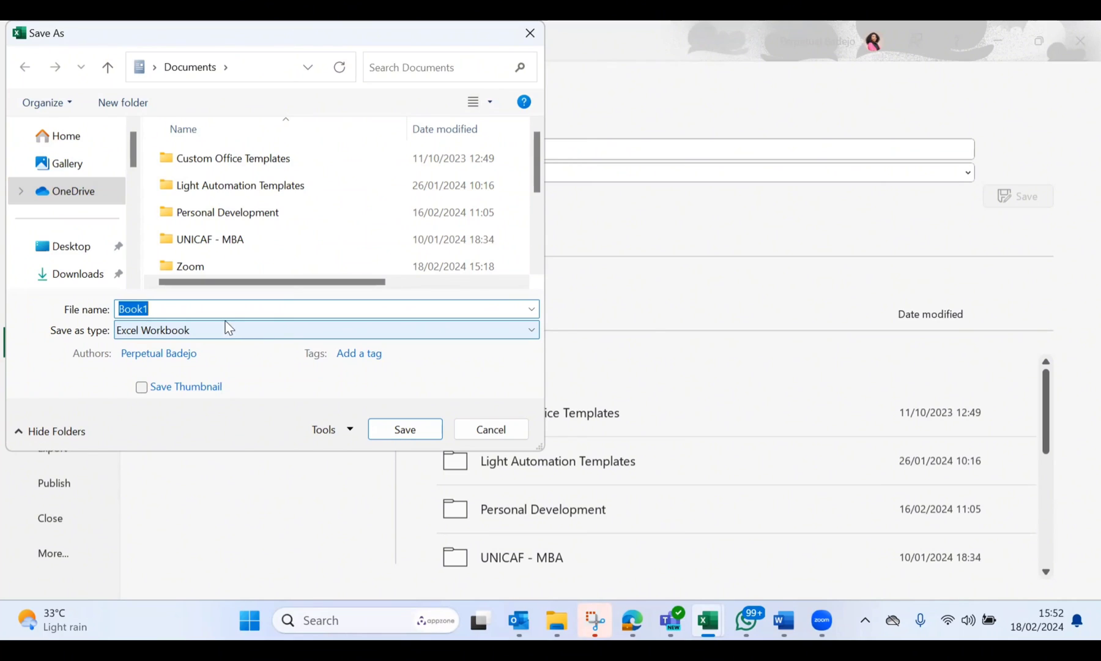
pyautogui.write('Accr')
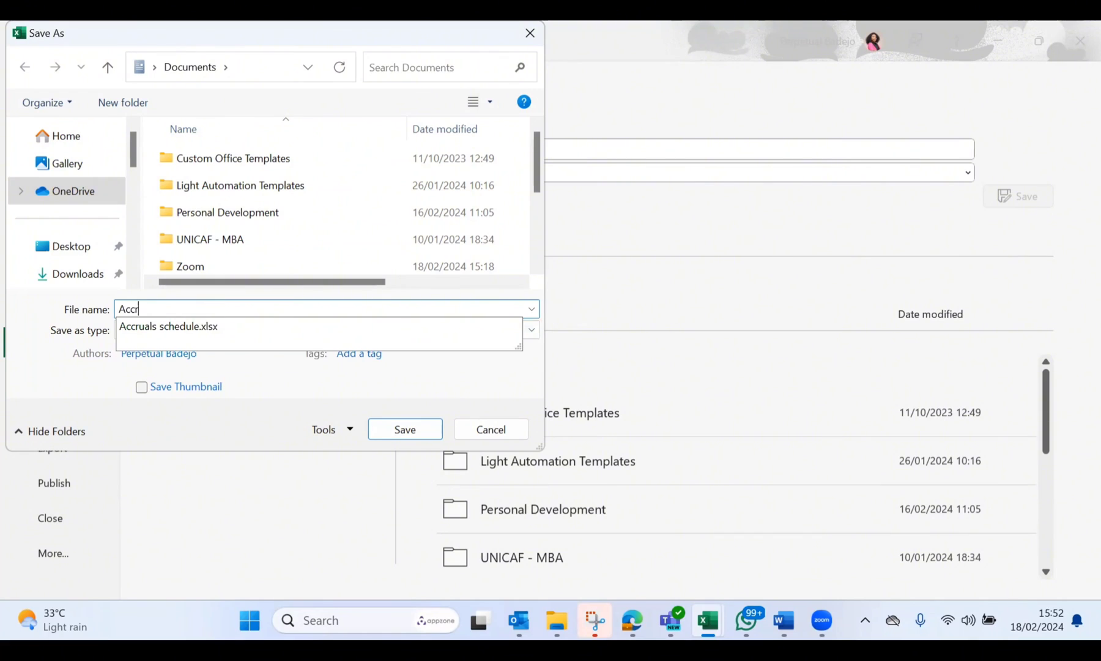
pyautogui.write('uals Schedule')
pyautogui.click(211, 309)
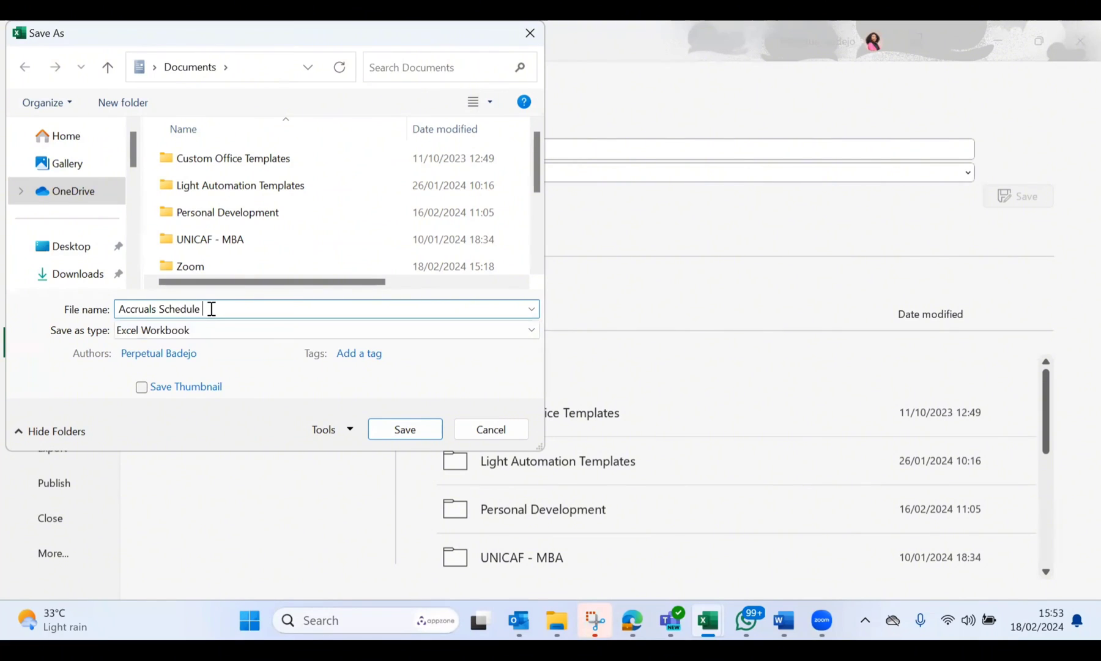
pyautogui.write('Template')
pyautogui.click(418, 433)
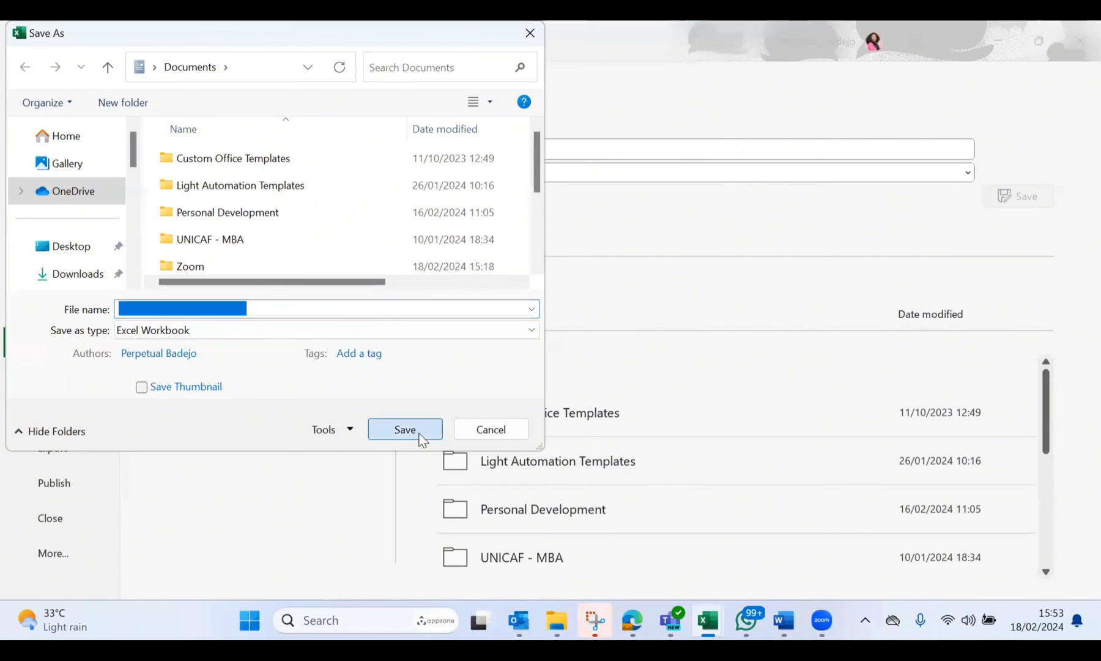